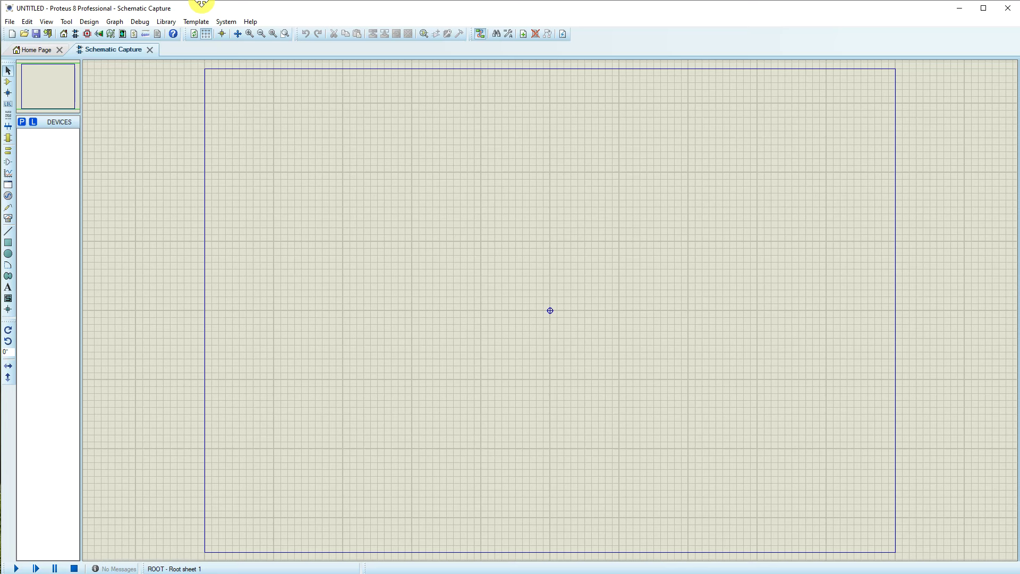
# Step: Configure the schematic sheet to the User size of 6in by 4in and fit the whole sheet in view
pyautogui.click(226, 22)
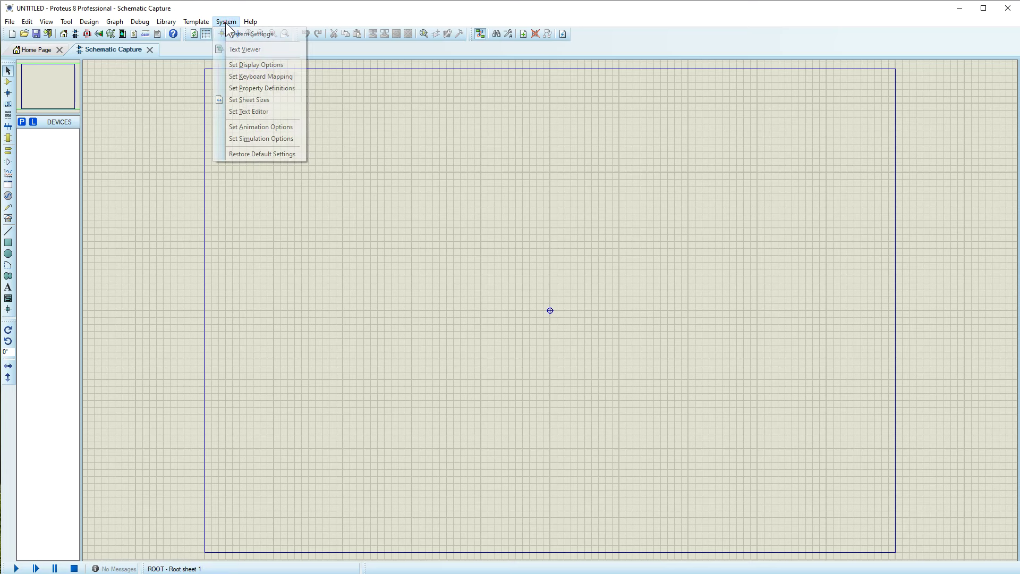
pyautogui.click(246, 100)
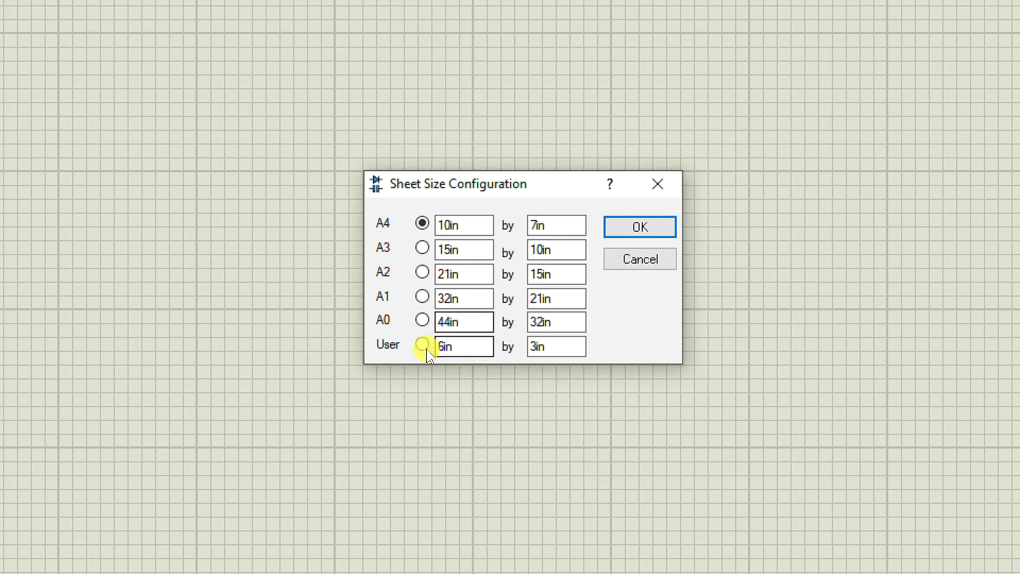
pyautogui.click(456, 328)
pyautogui.click(536, 346)
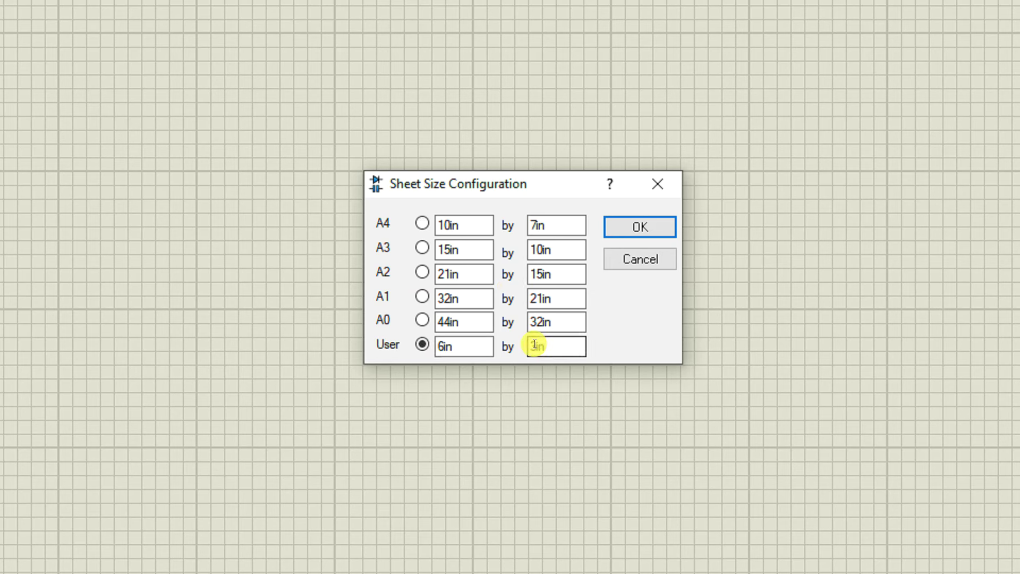
pyautogui.moveTo(535, 346); pyautogui.dragTo(520, 338)
pyautogui.write('4')
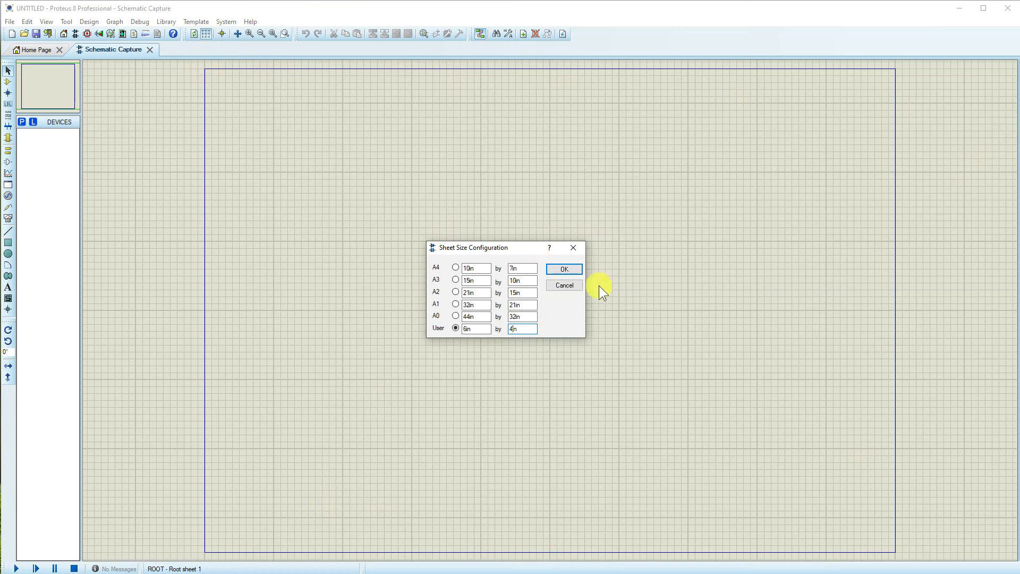
pyautogui.click(573, 271)
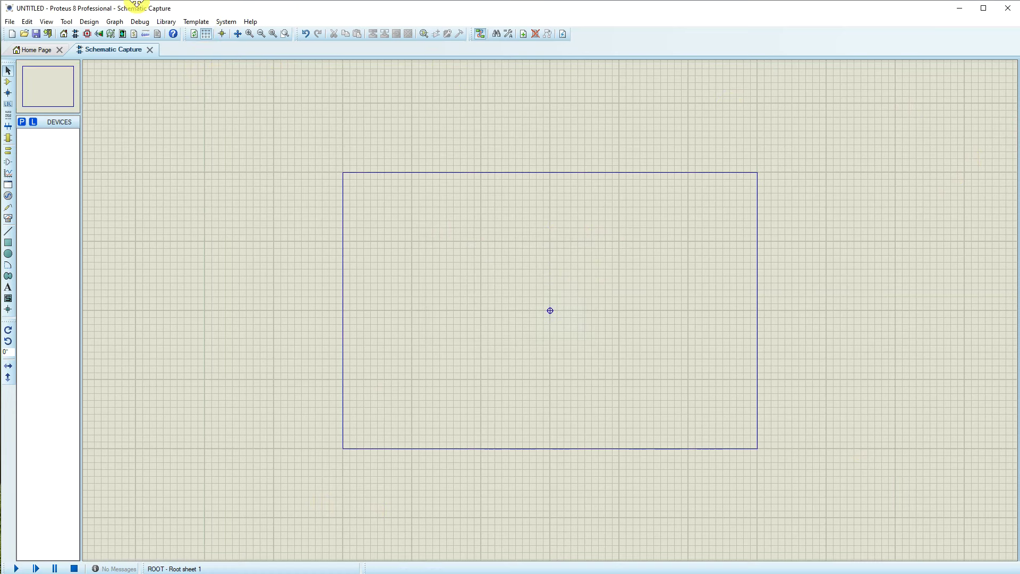
pyautogui.click(273, 35)
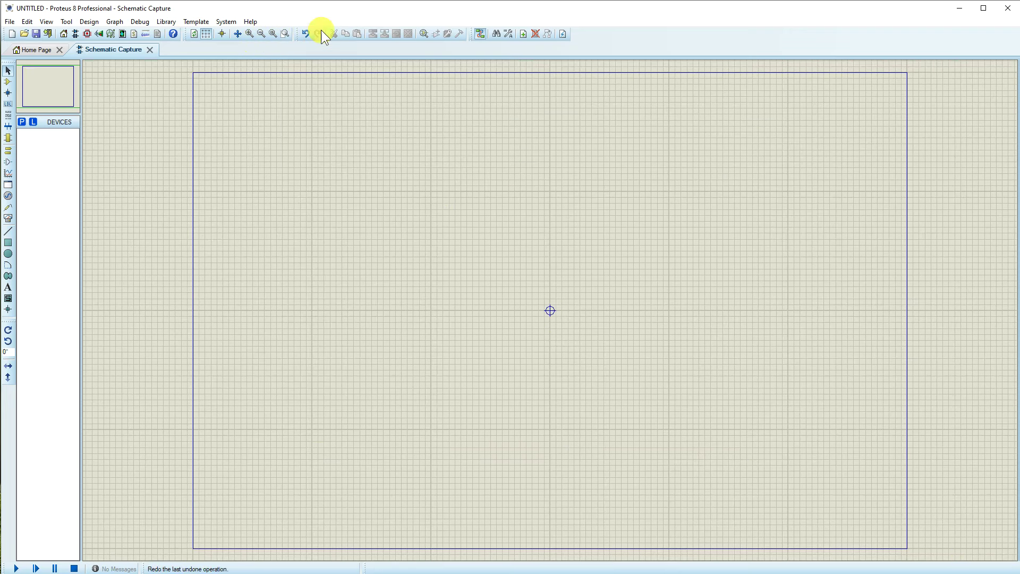
# Step: Set the User sheet size's height to 3in and fit the whole sheet in view
pyautogui.click(224, 21)
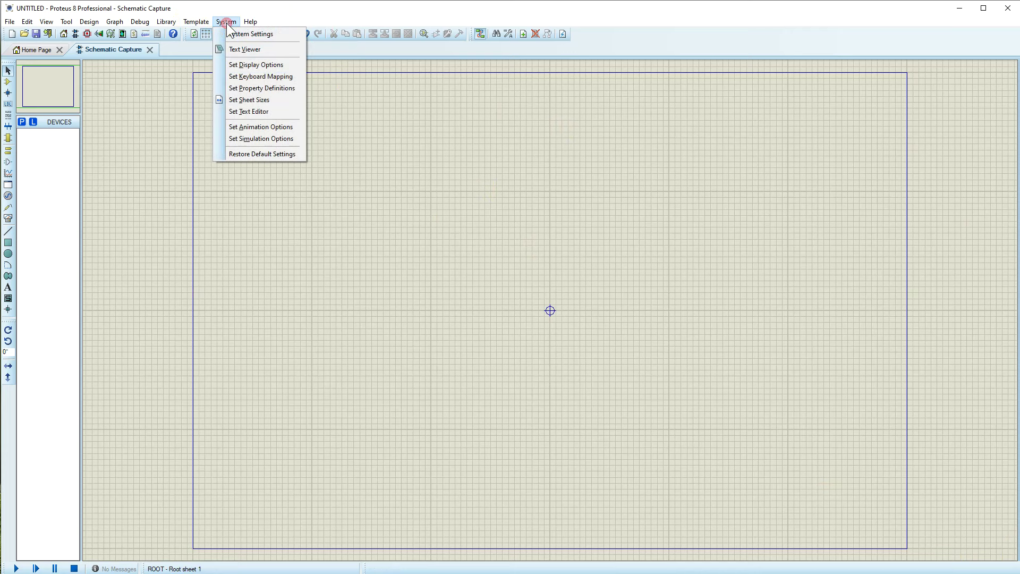
pyautogui.click(245, 100)
pyautogui.click(509, 328)
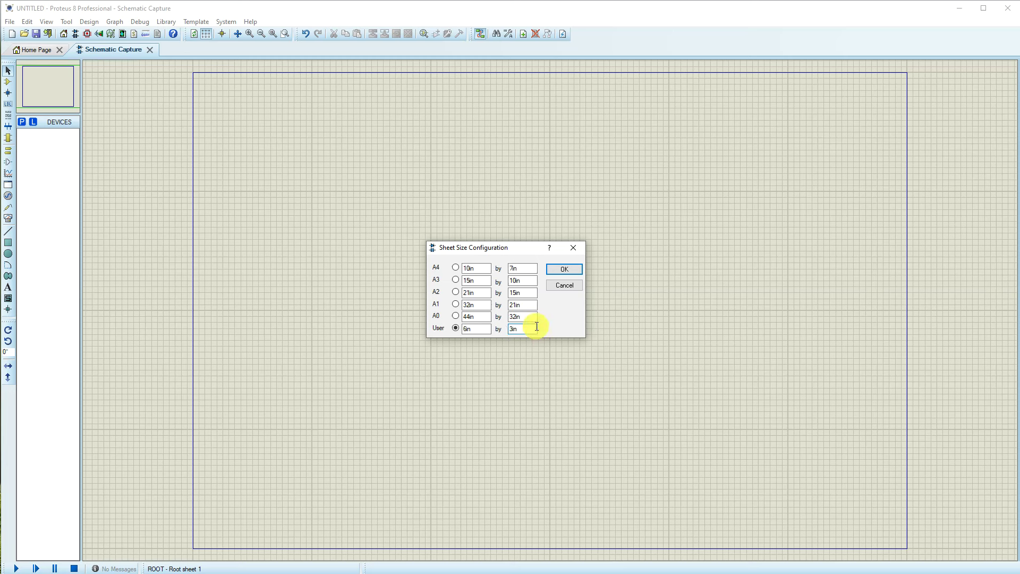
pyautogui.click(566, 269)
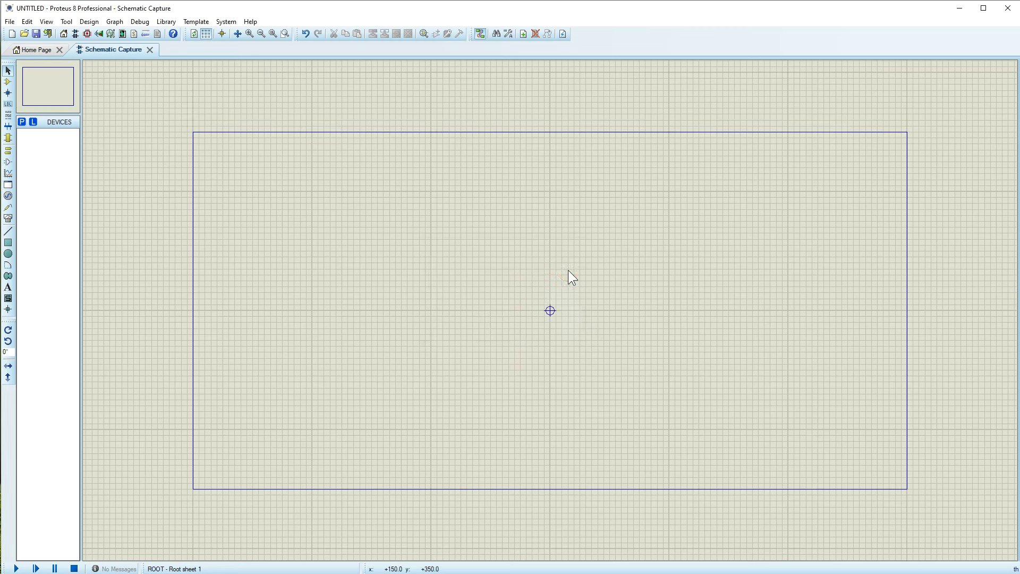
pyautogui.click(272, 34)
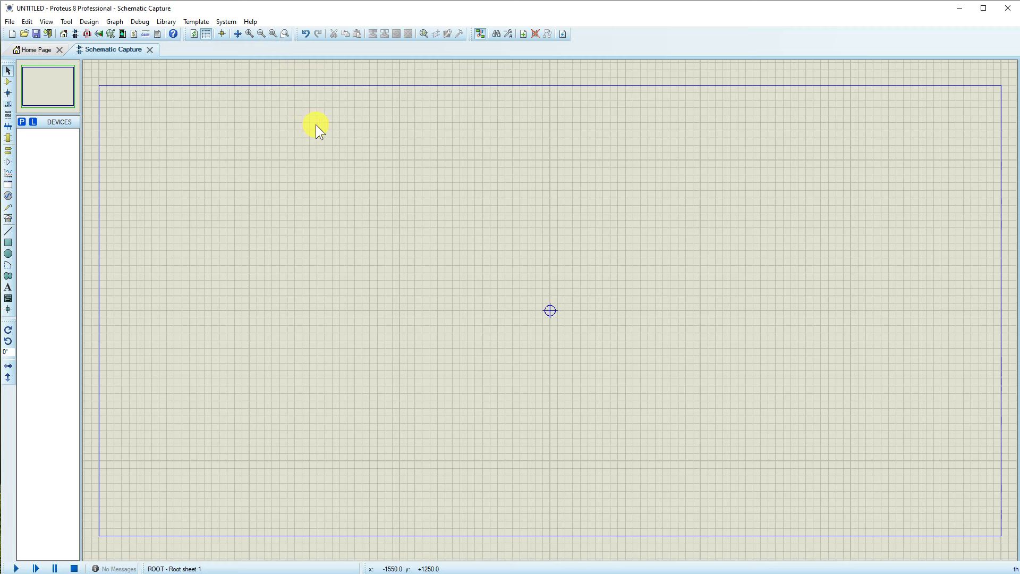
# Step: Search the component library for irfz44 and add the IRFZ44Z MOSFET in the TO-220AB package to the device list
pyautogui.click(8, 83)
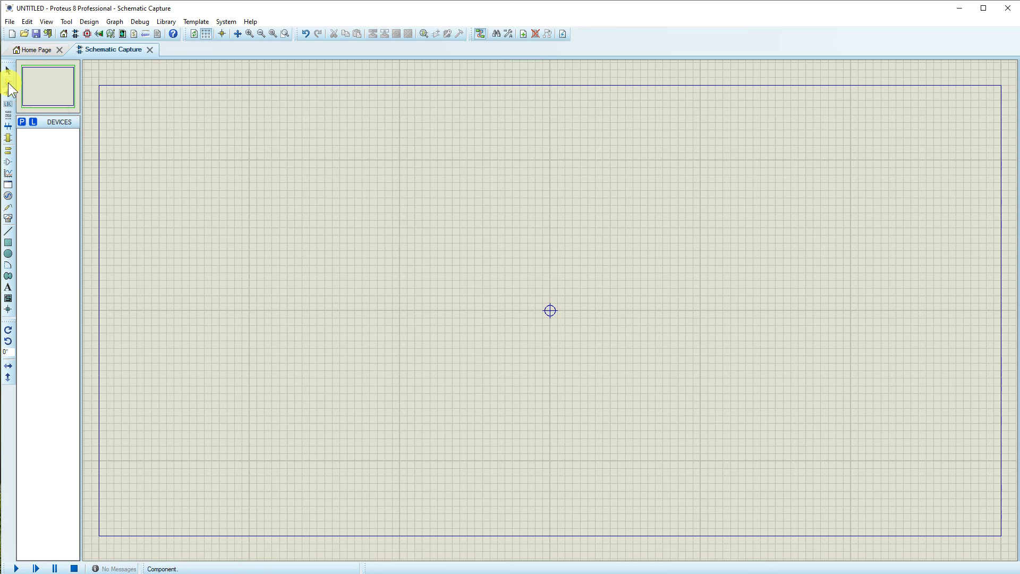
pyautogui.click(22, 122)
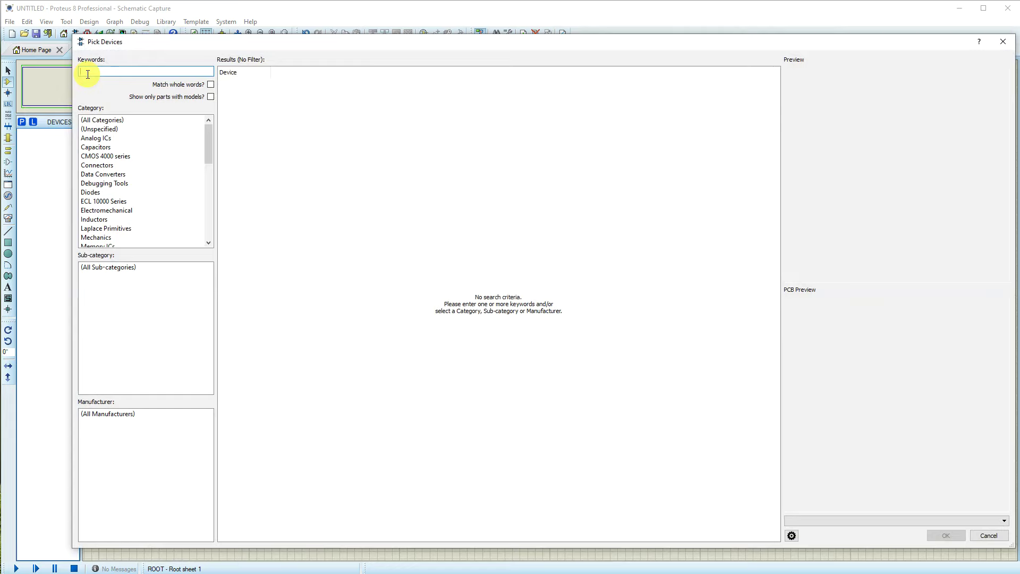
pyautogui.write('ir')
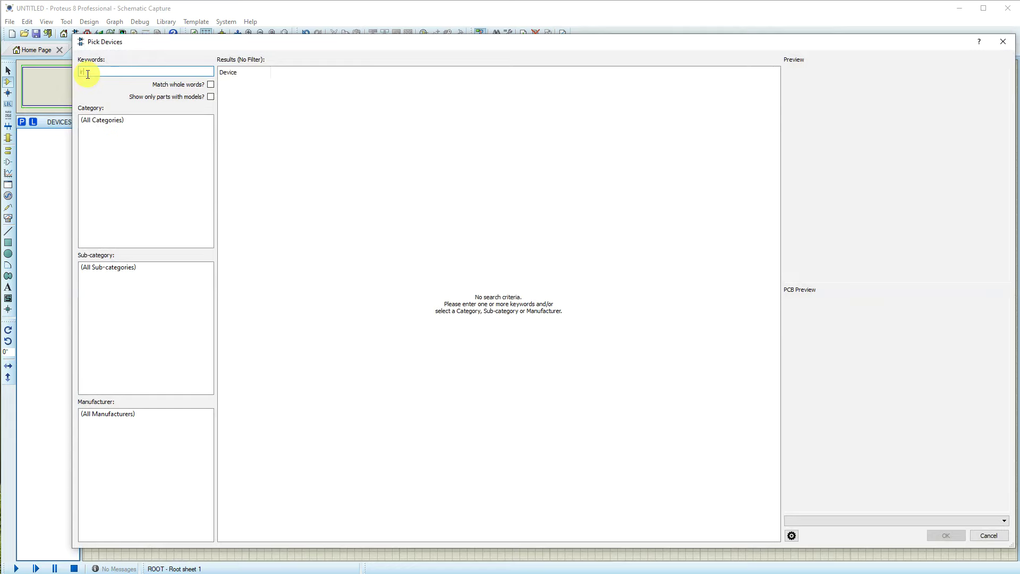
pyautogui.write('fz')
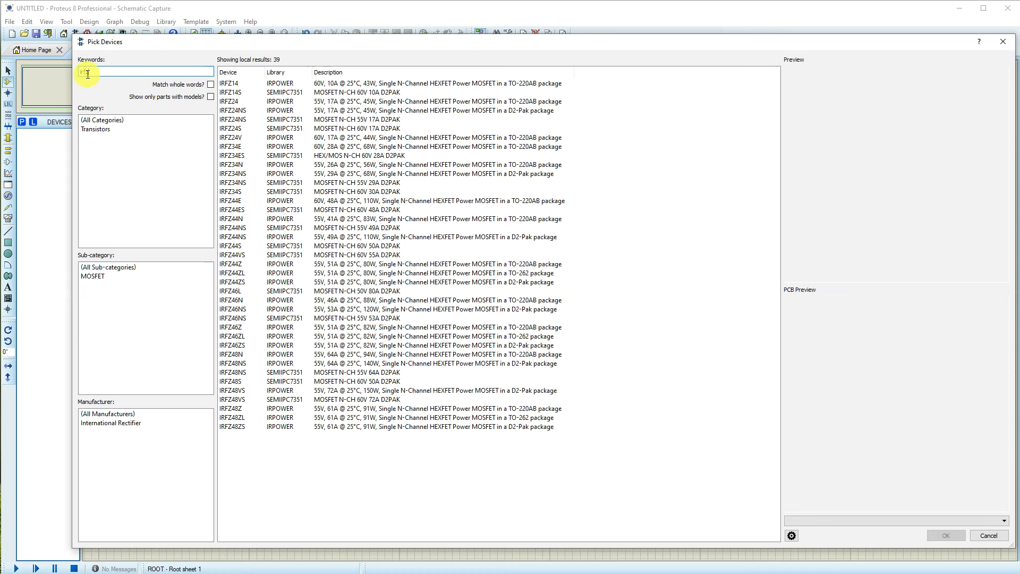
pyautogui.write('44')
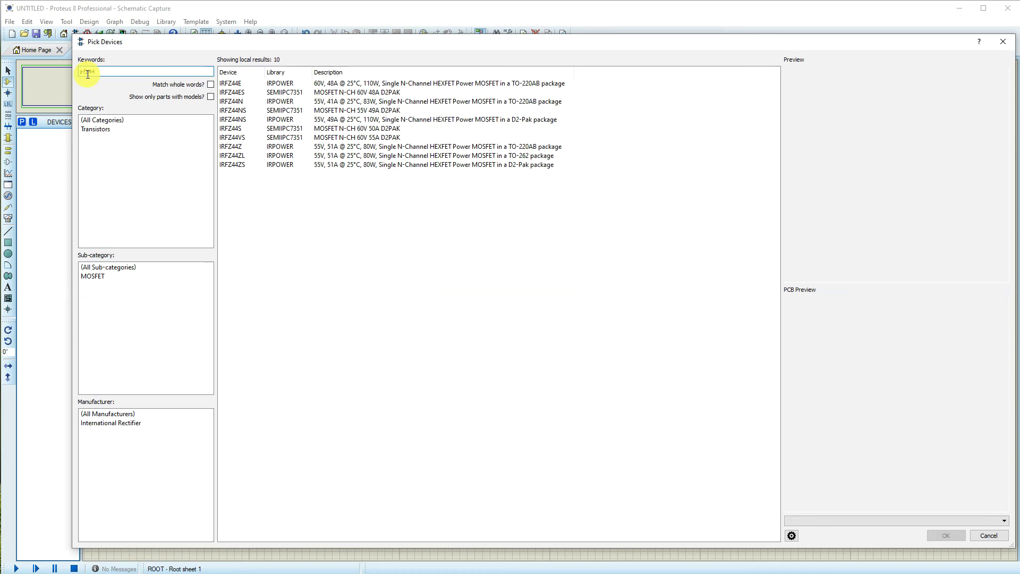
pyautogui.click(237, 147)
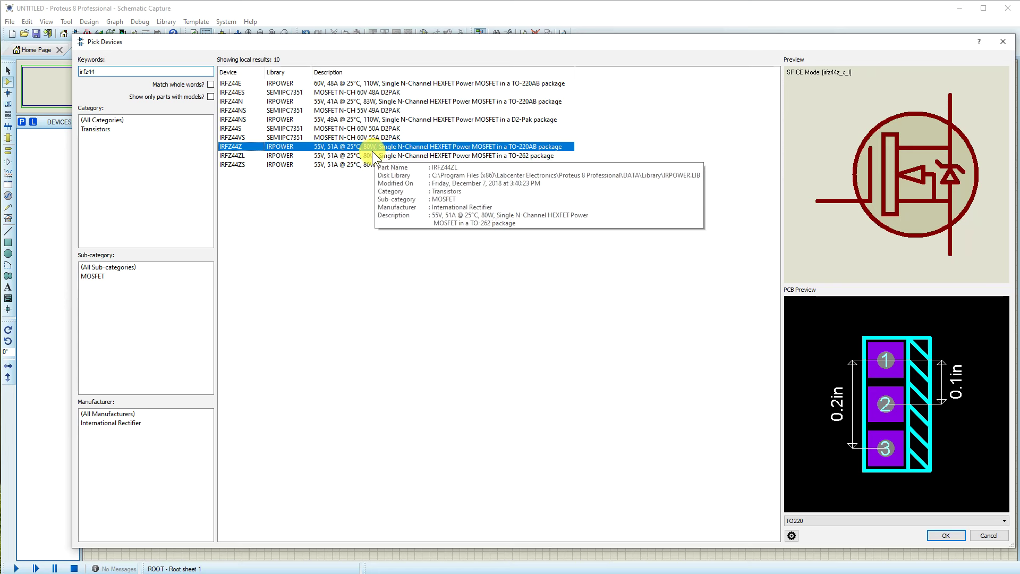
pyautogui.doubleClick(250, 150)
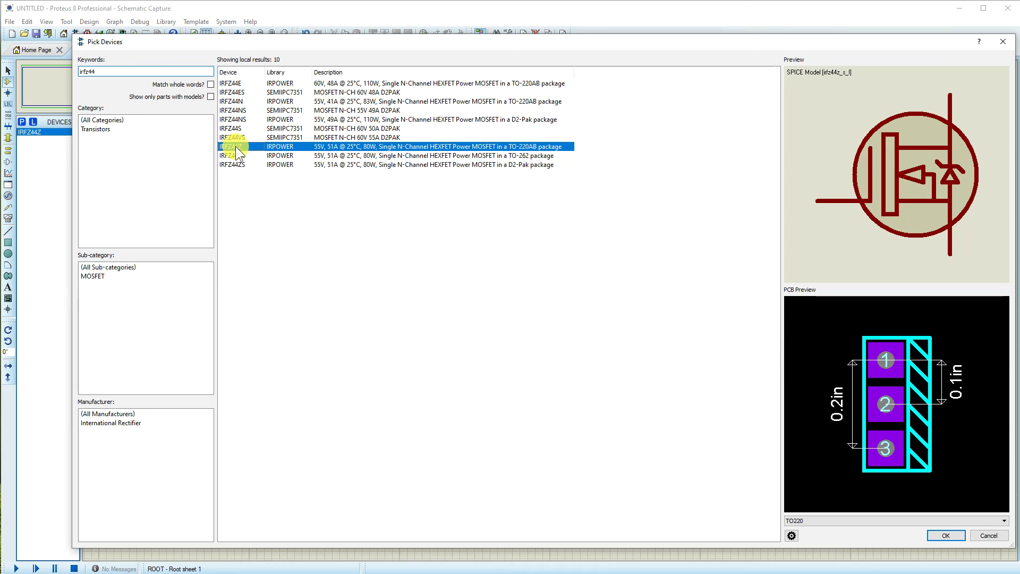
# Step: Search the component library for 1n4007 and add the 1N4007 diode from the DIODESINC library to the device list
pyautogui.doubleClick(119, 72)
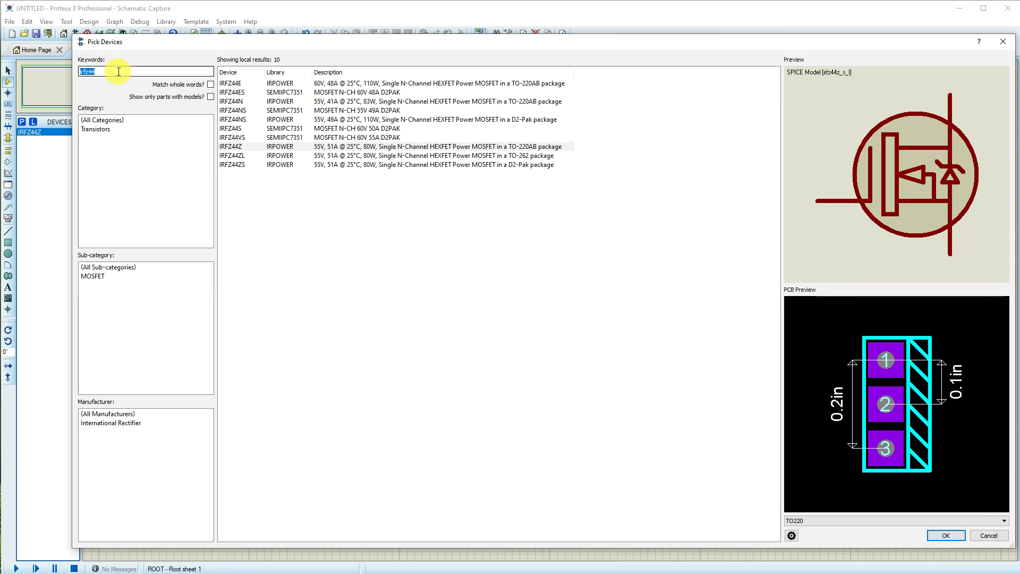
pyautogui.write('1n')
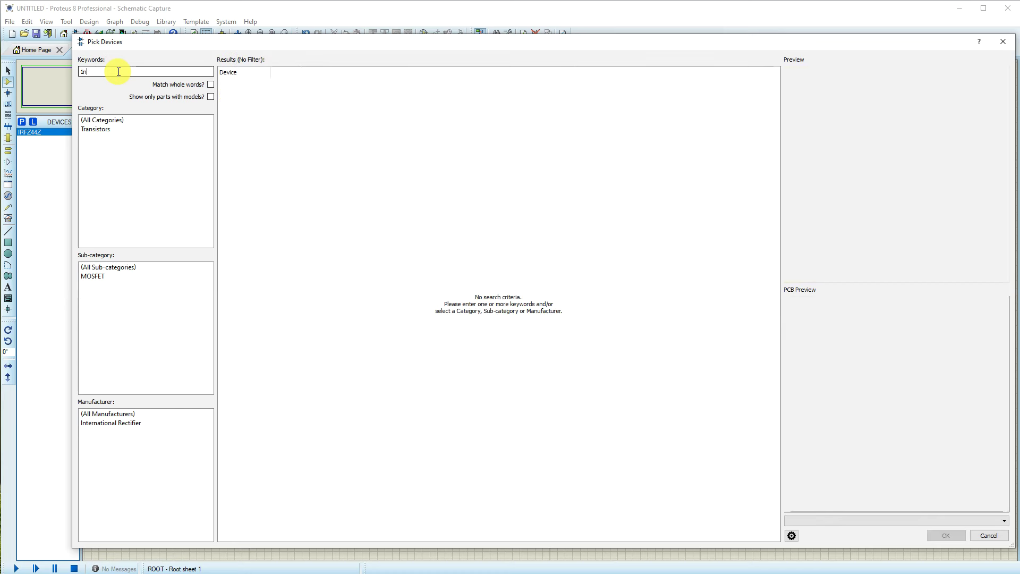
pyautogui.write('4004')
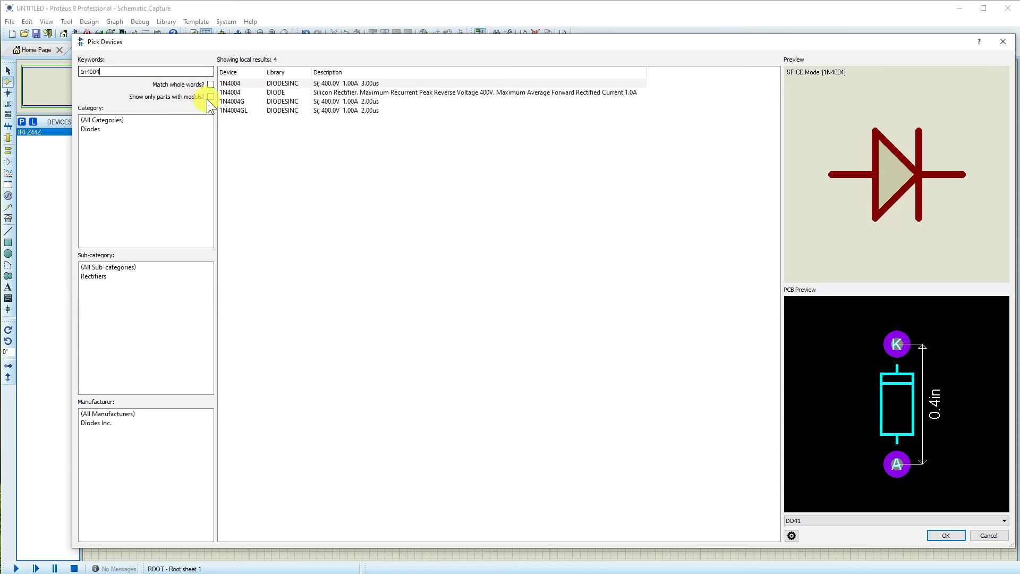
pyautogui.click(116, 72)
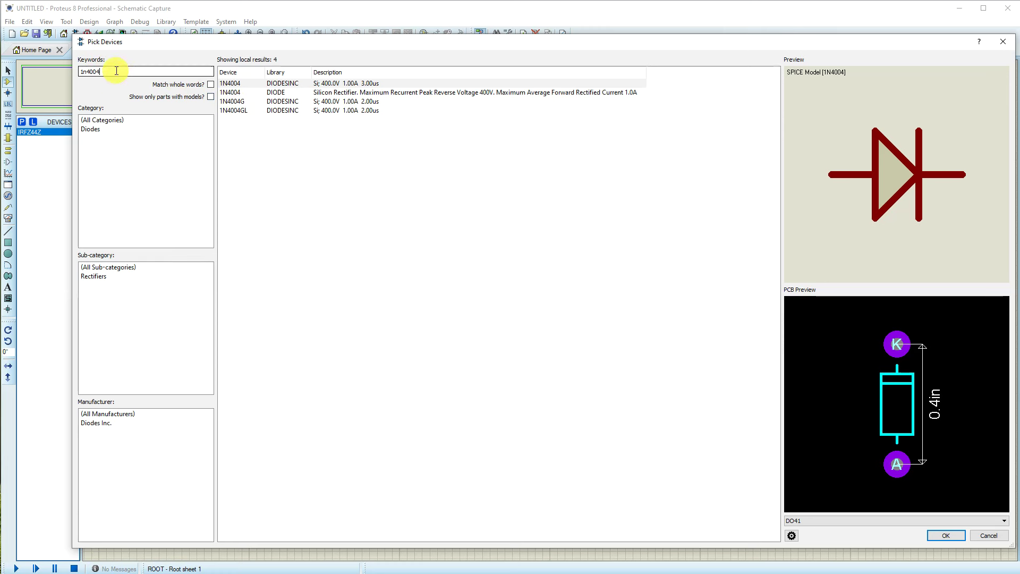
pyautogui.press('BackSpace')
pyautogui.write('7')
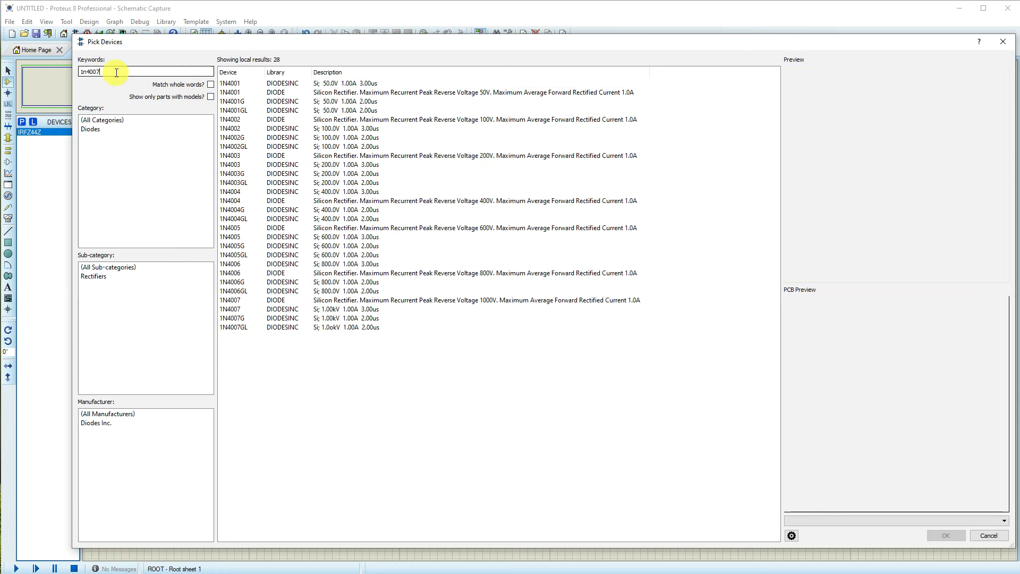
pyautogui.click(256, 81)
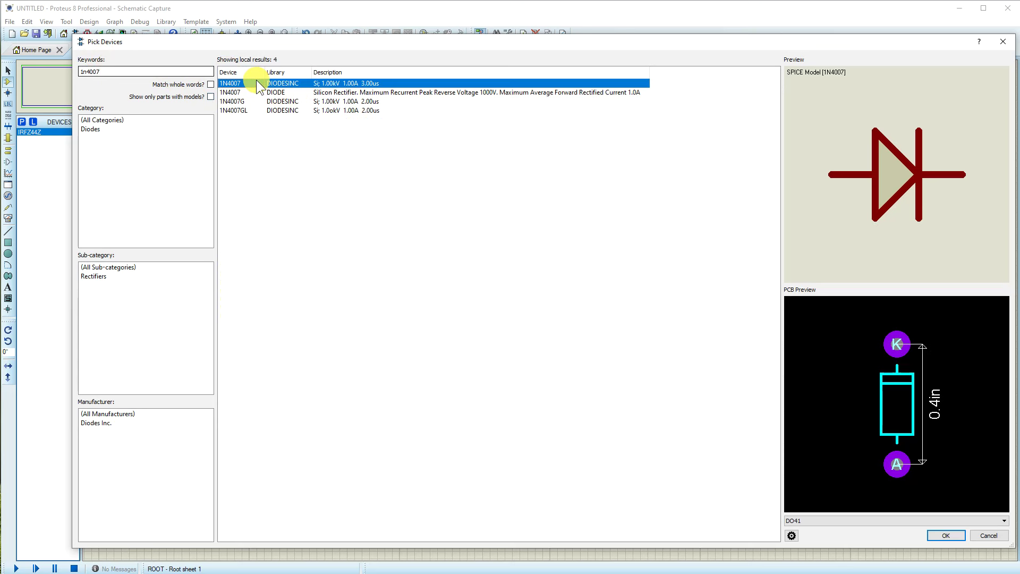
pyautogui.doubleClick(332, 85)
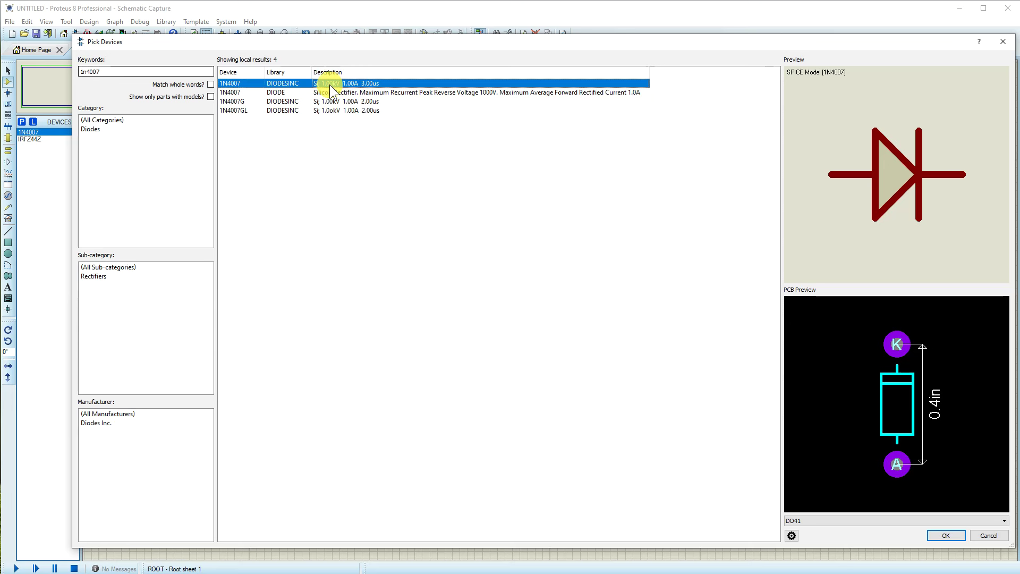
# Step: Search the component library for res and add the generic resistor RES to the device list
pyautogui.doubleClick(108, 73)
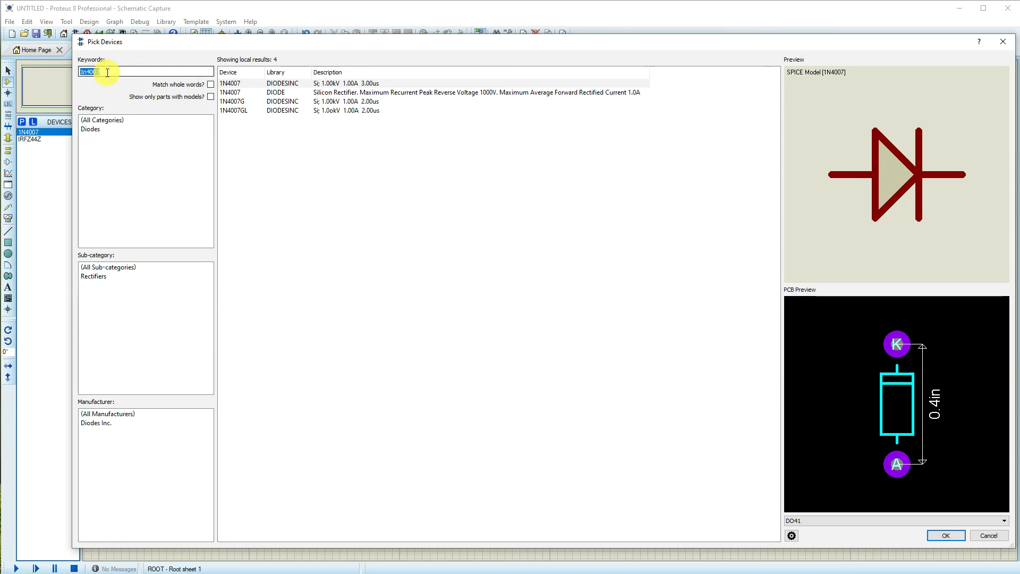
pyautogui.write('res')
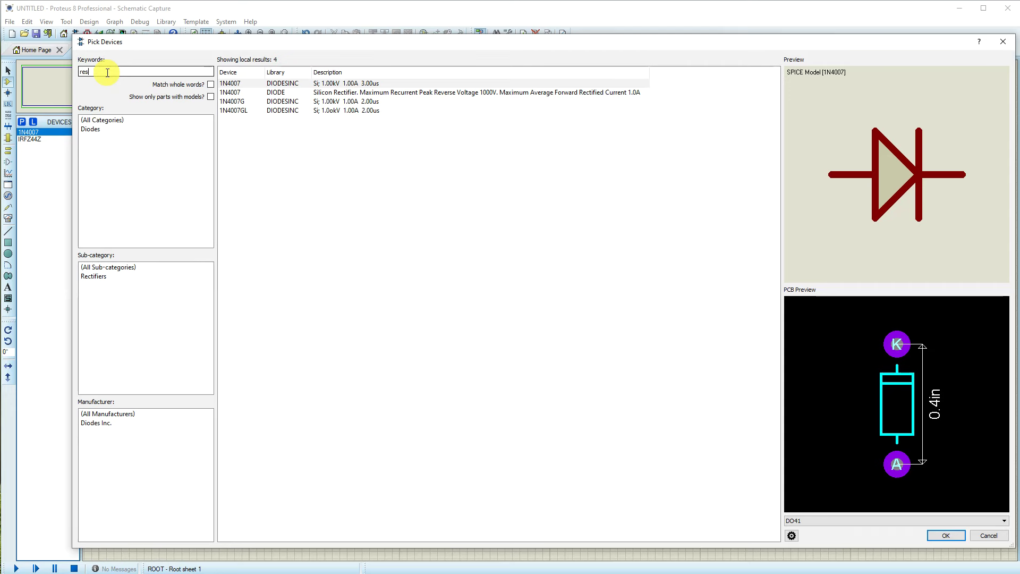
pyautogui.scroll(-1, 372, 388)
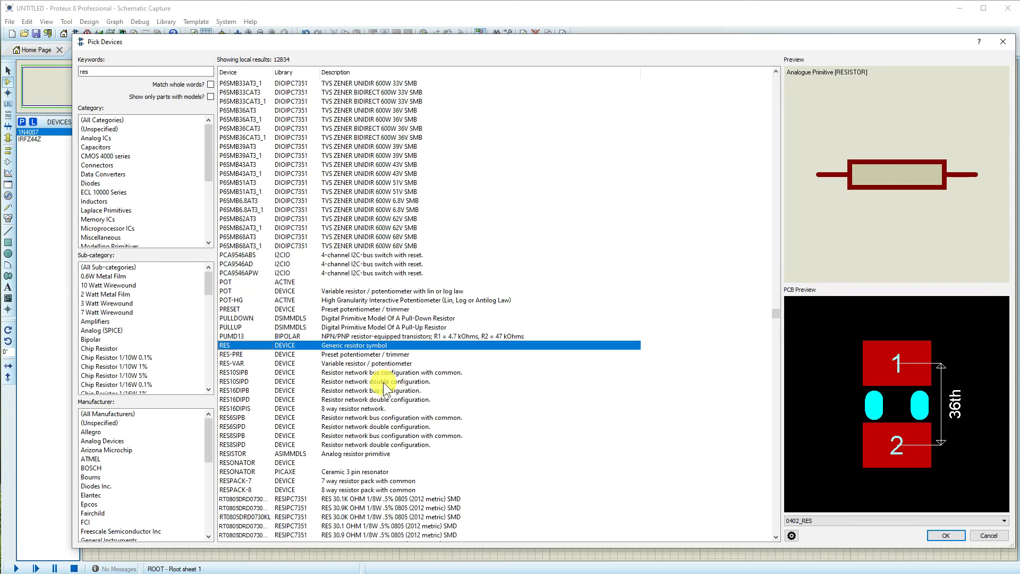
pyautogui.doubleClick(228, 345)
# Step: Search the component library for cap and add the generic non-electrolytic capacitor CAP to the device list
pyautogui.doubleClick(100, 73)
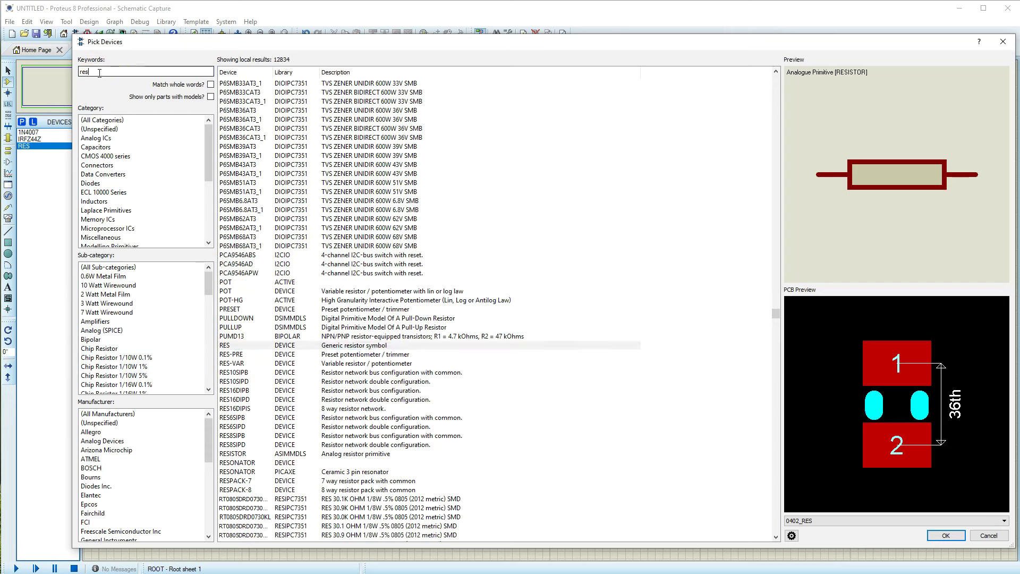
pyautogui.write('cap')
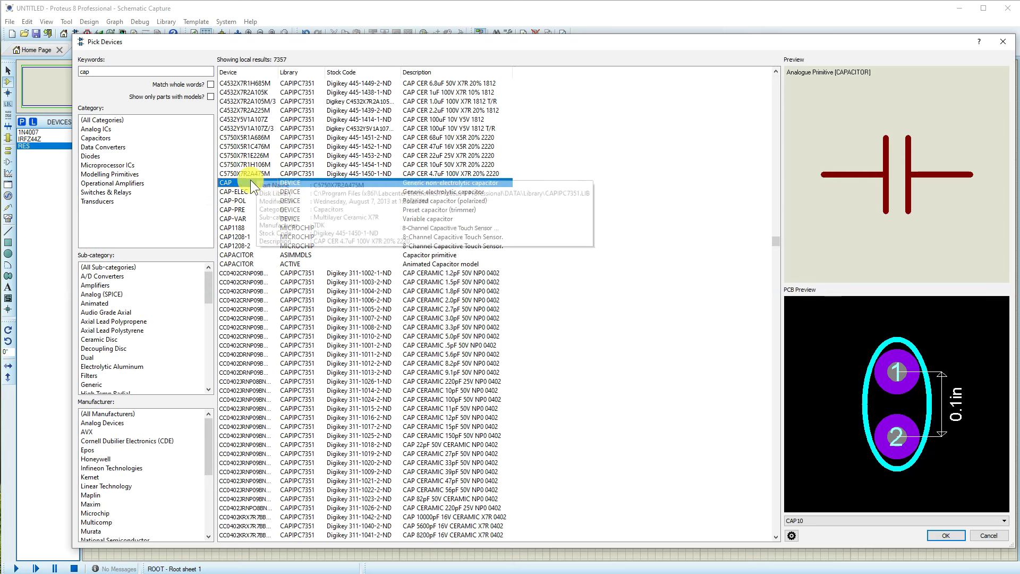
pyautogui.doubleClick(234, 182)
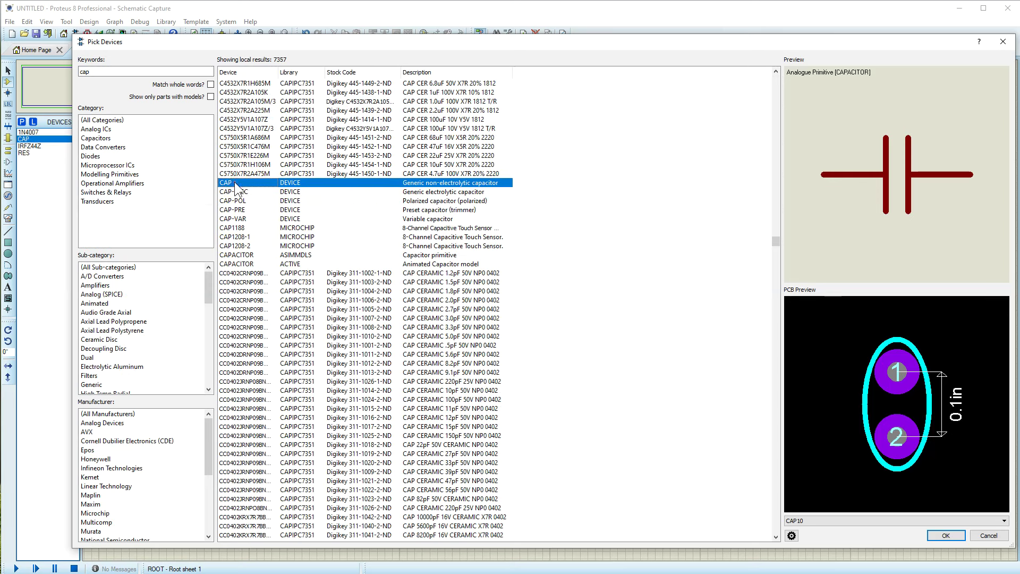
# Step: Search for inductor, add the ASIMMDLS INDUCTOR primitive to the device list, and preview the iron core inductor IND-IRON
pyautogui.doubleClick(106, 72)
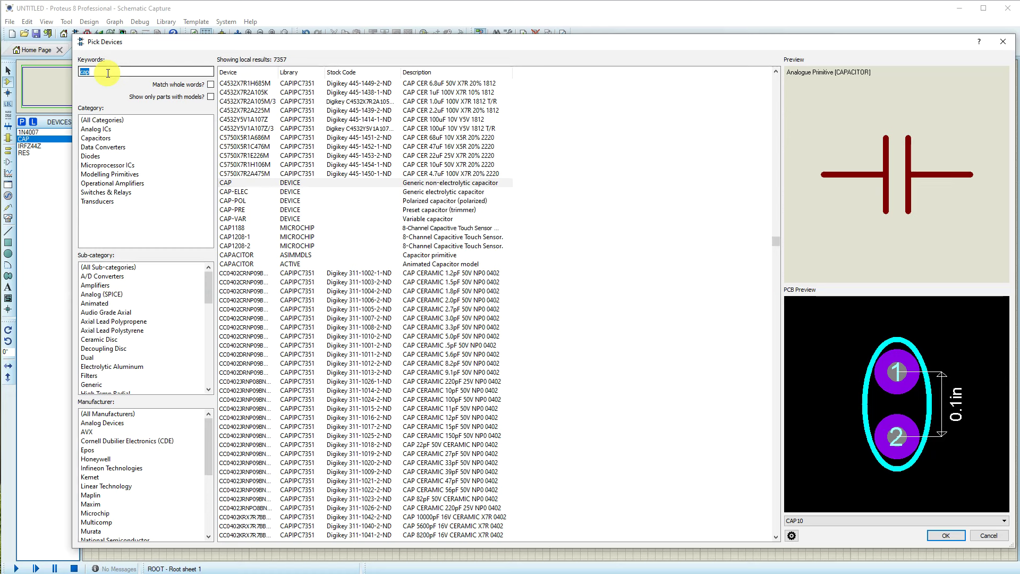
pyautogui.write('inducto')
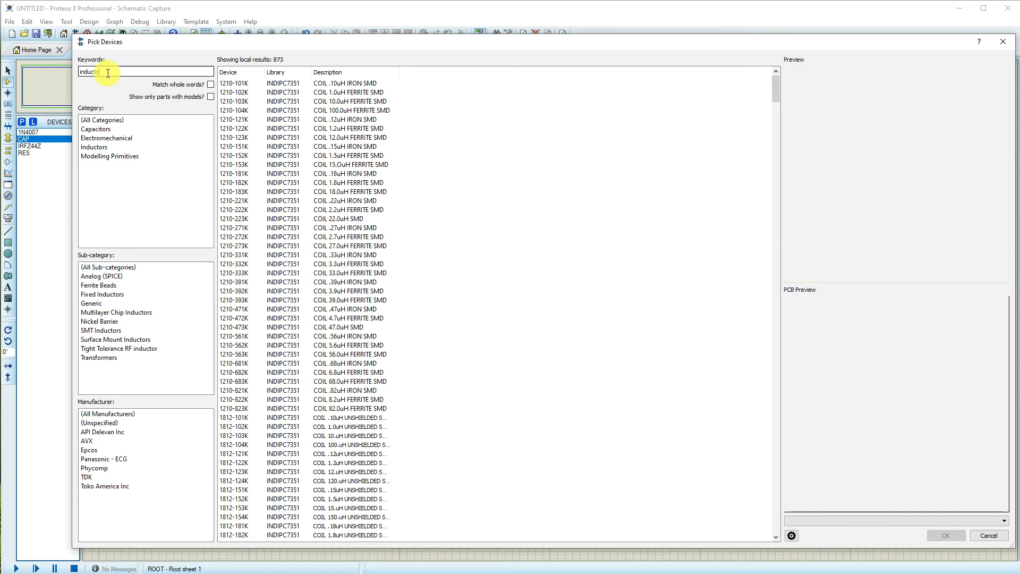
pyautogui.write('r')
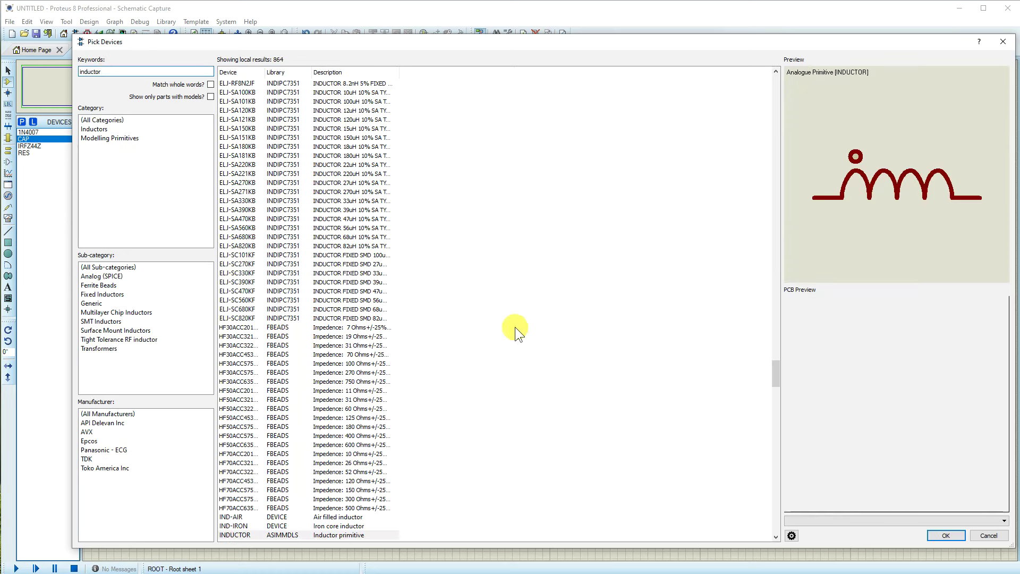
pyautogui.scroll(-7, 368, 366)
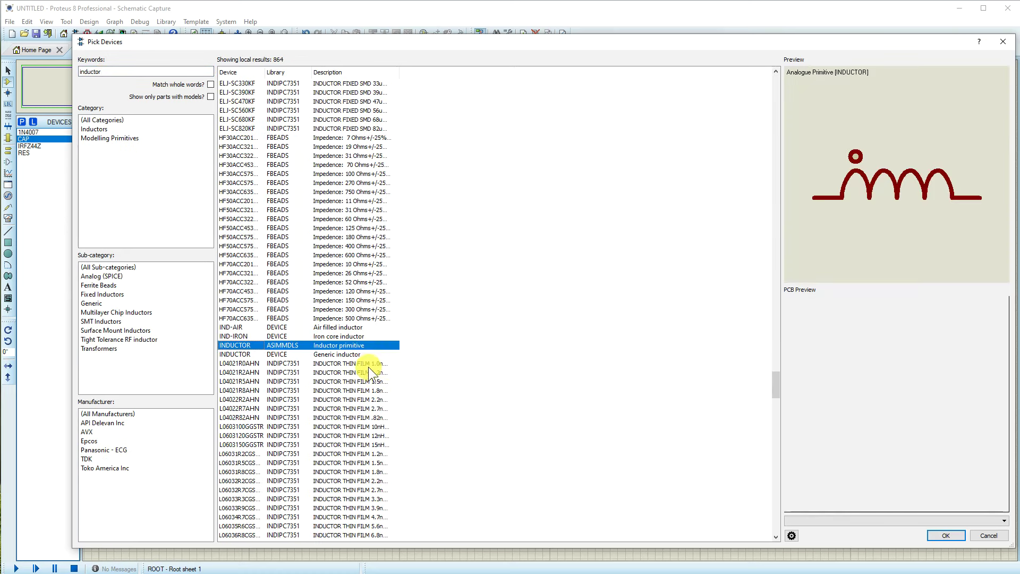
pyautogui.doubleClick(246, 347)
pyautogui.click(241, 335)
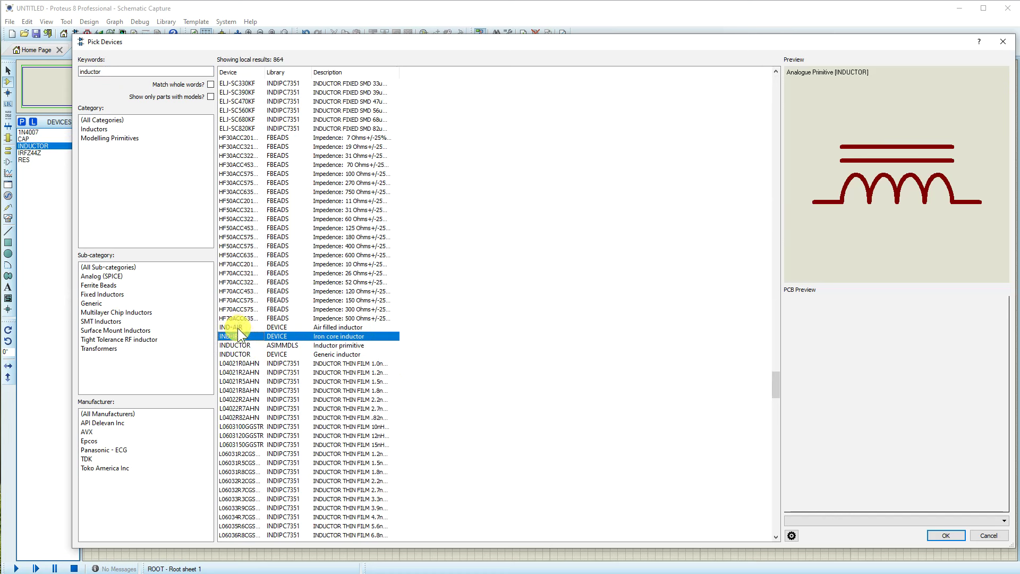
# Step: Add the air filled inductor IND-AIR, search for butt, and add the SPST push button BUTTON to the device list
pyautogui.doubleClick(238, 327)
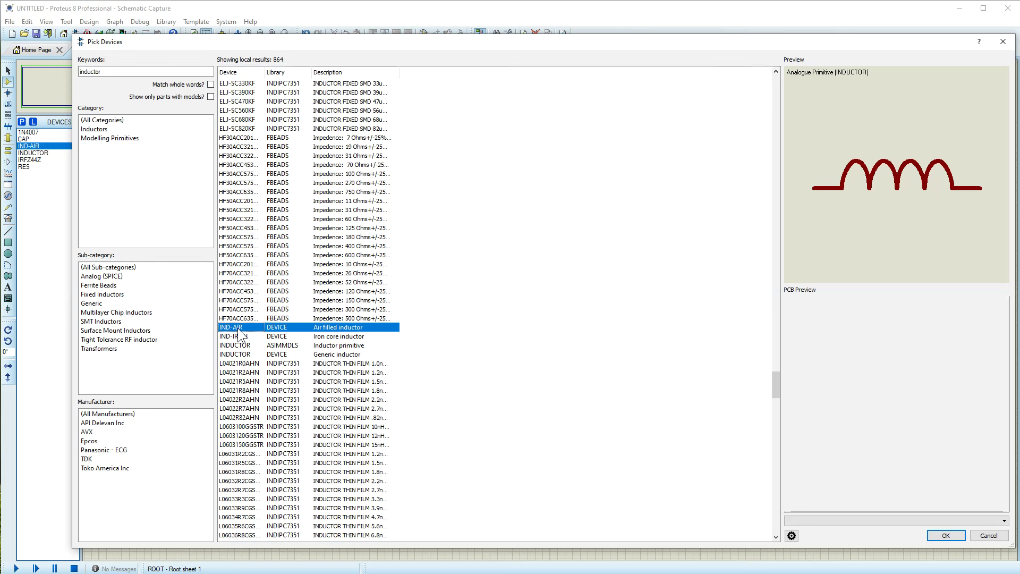
pyautogui.doubleClick(113, 73)
pyautogui.write('butt')
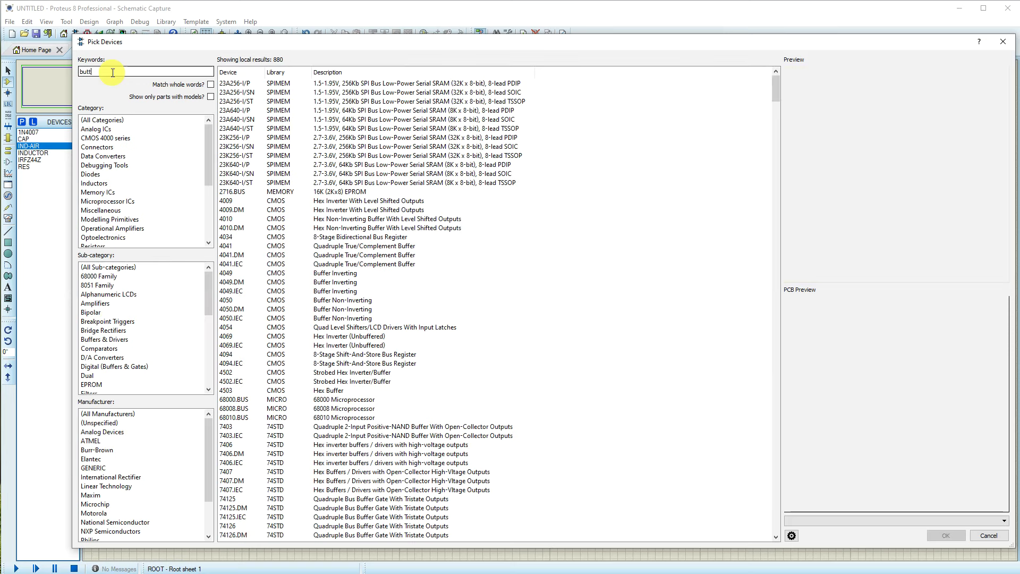
pyautogui.doubleClick(246, 85)
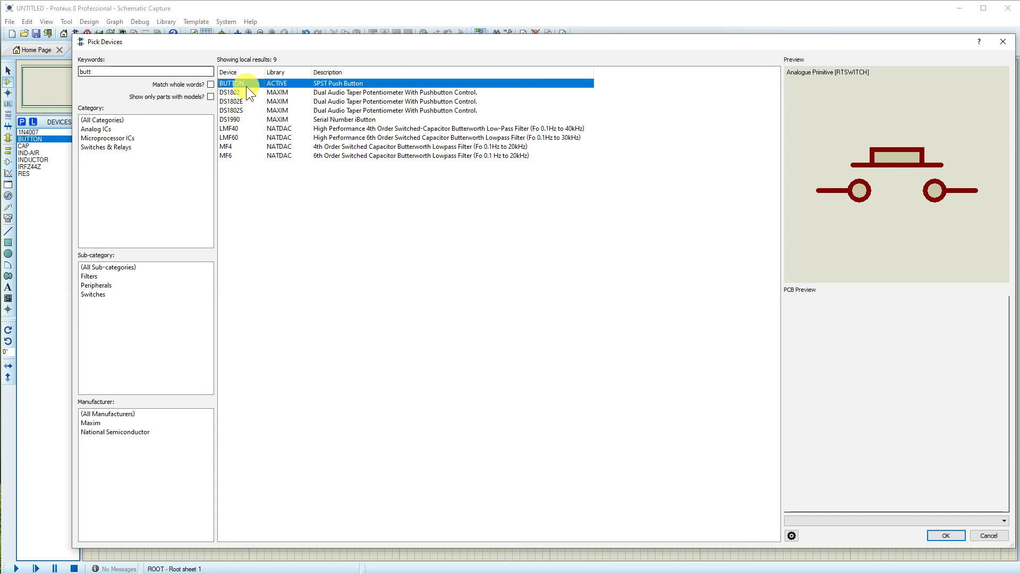
pyautogui.click(1003, 43)
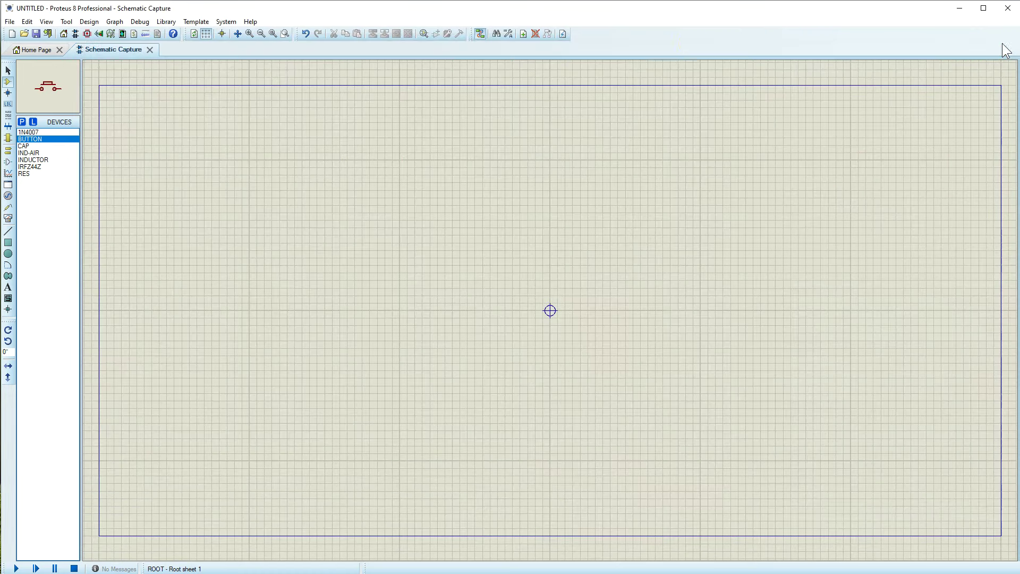
# Step: Place two IRFZ44Z MOSFETs on the sheet, one directly above the other
pyautogui.click(31, 153)
pyautogui.click(30, 173)
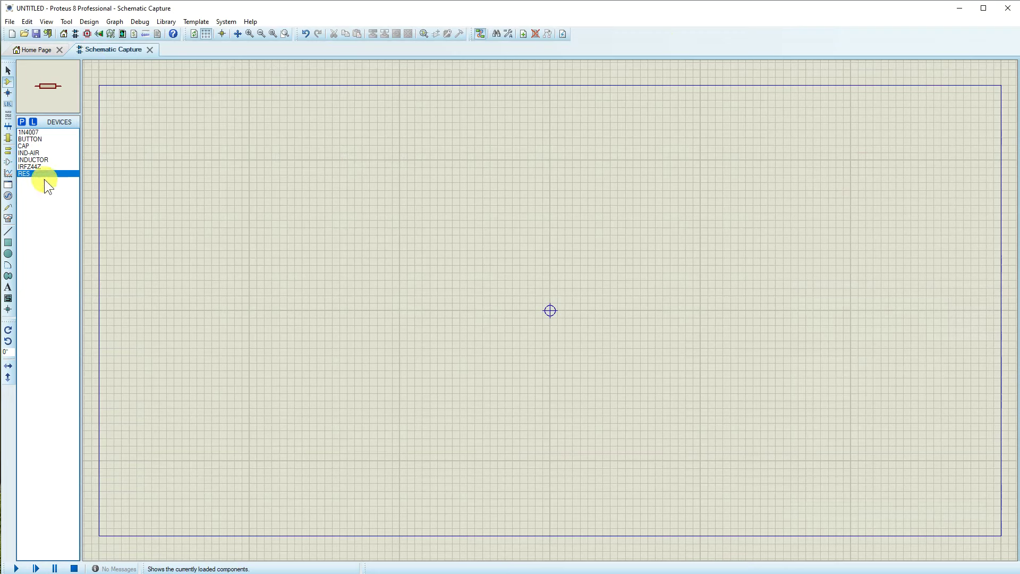
pyautogui.click(34, 168)
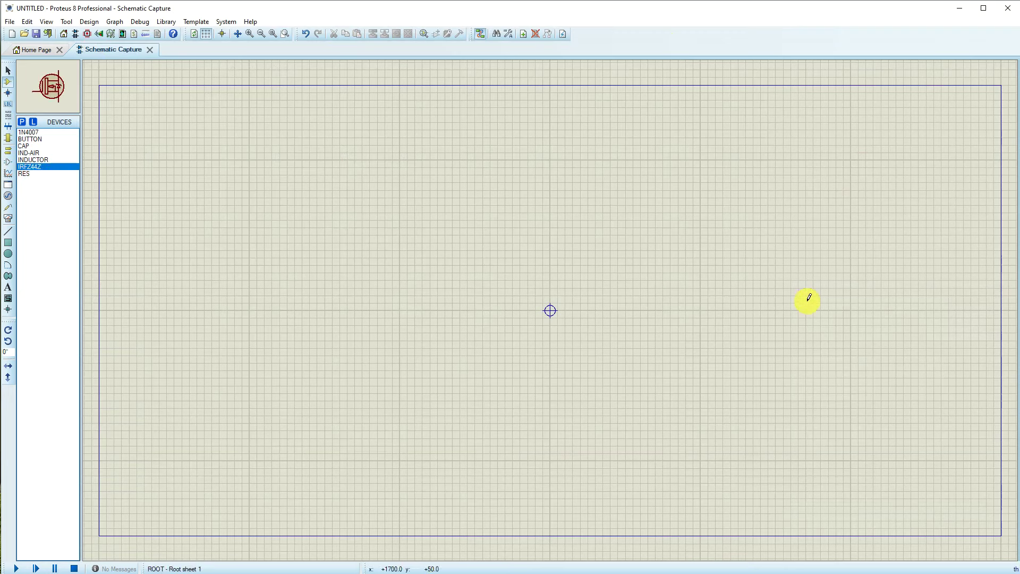
pyautogui.click(475, 228)
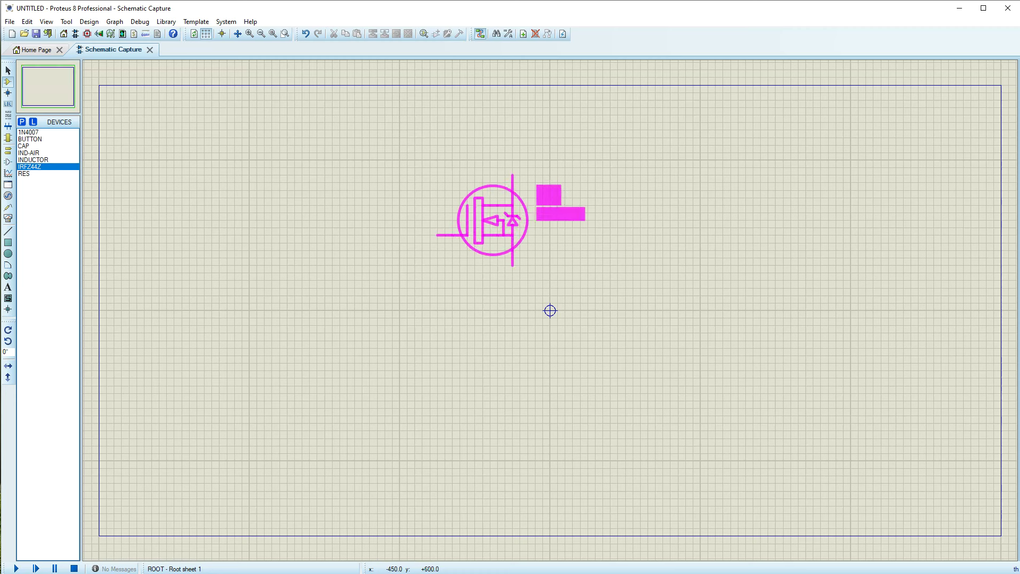
pyautogui.click(485, 224)
pyautogui.click(486, 368)
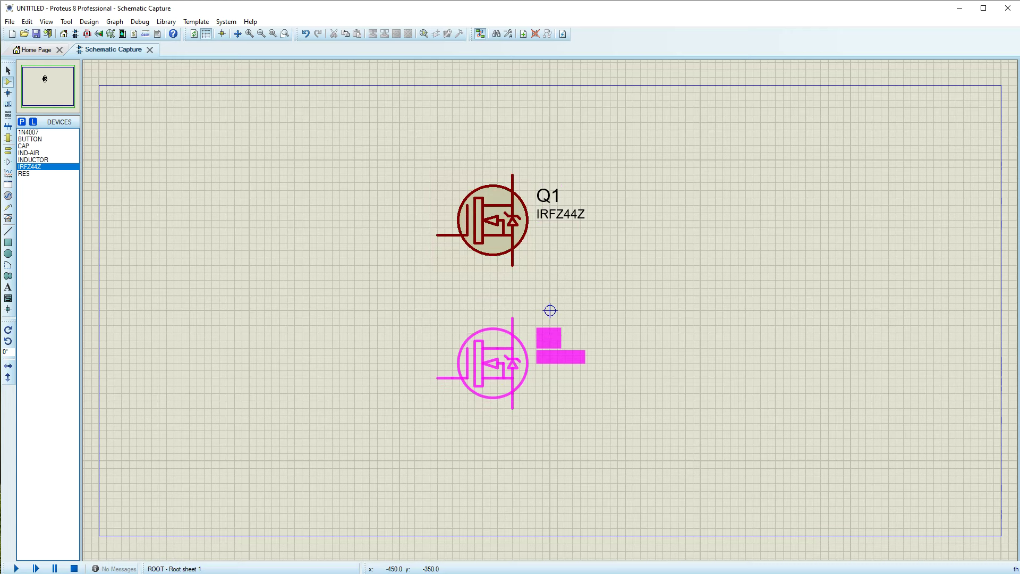
pyautogui.click(494, 365)
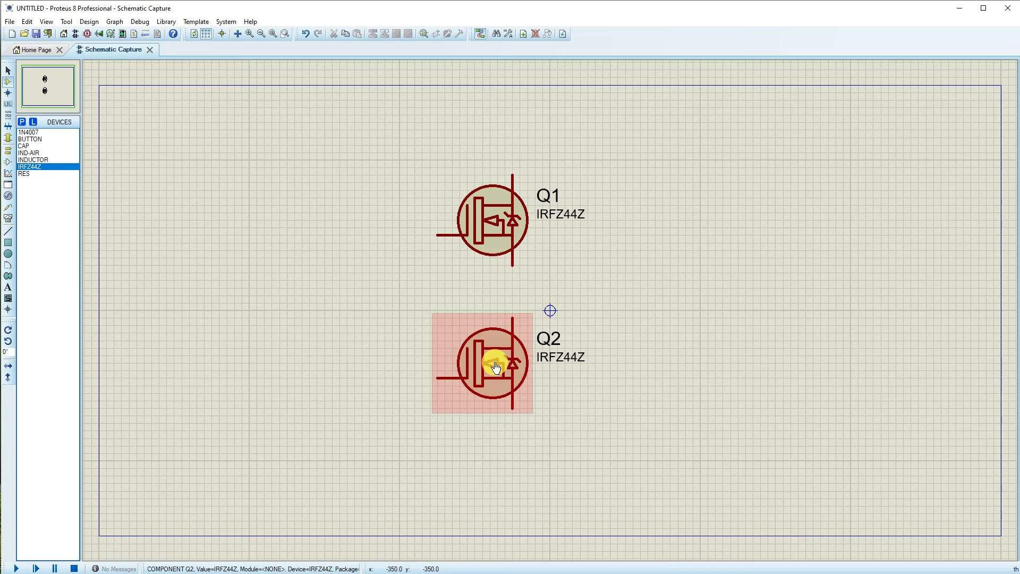
# Step: Y-mirror the lower MOSFET Q2 and wire its upper pin to the lower pin of Q1
pyautogui.rightClick(495, 367)
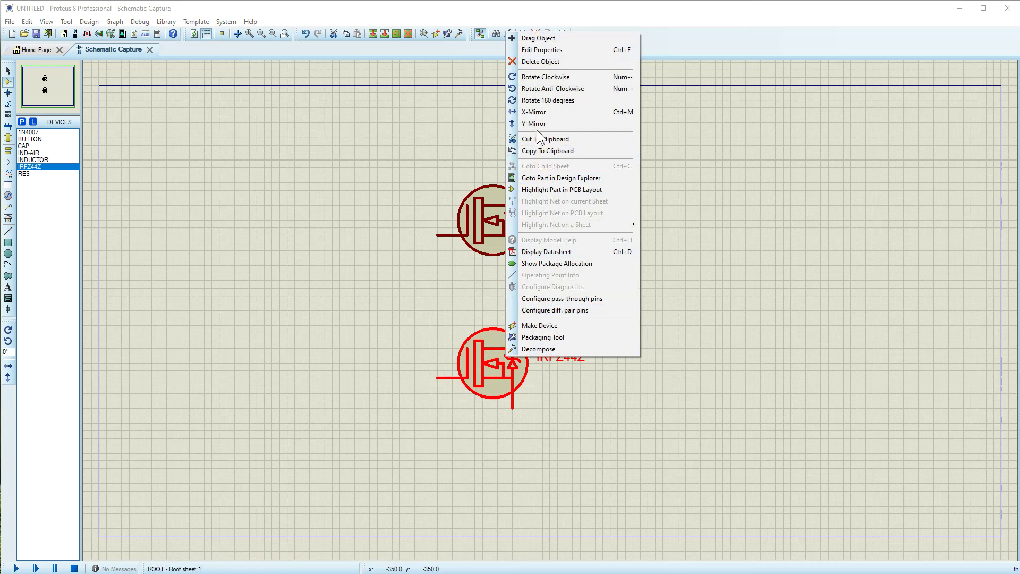
pyautogui.click(536, 123)
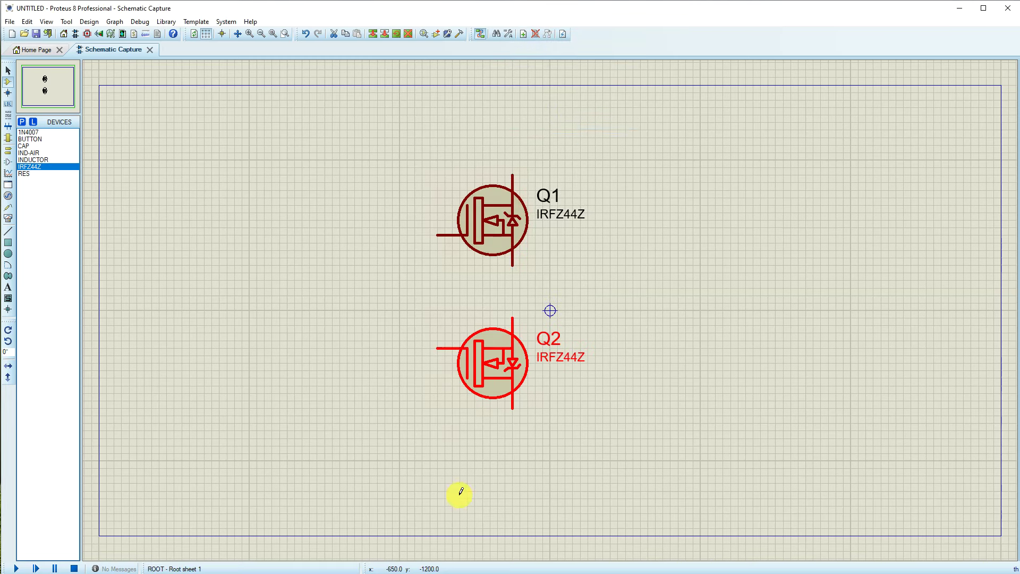
pyautogui.click(722, 373)
pyautogui.click(513, 317)
pyautogui.click(512, 262)
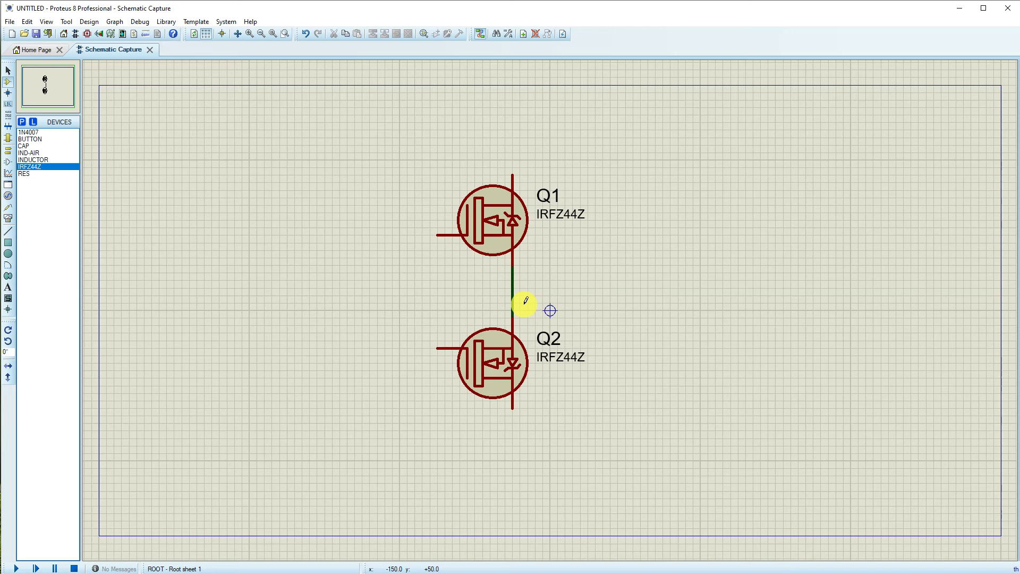
# Step: Place two horizontal 1N4007 diodes, one above Q1 and one below Q2
pyautogui.click(30, 132)
pyautogui.click(482, 129)
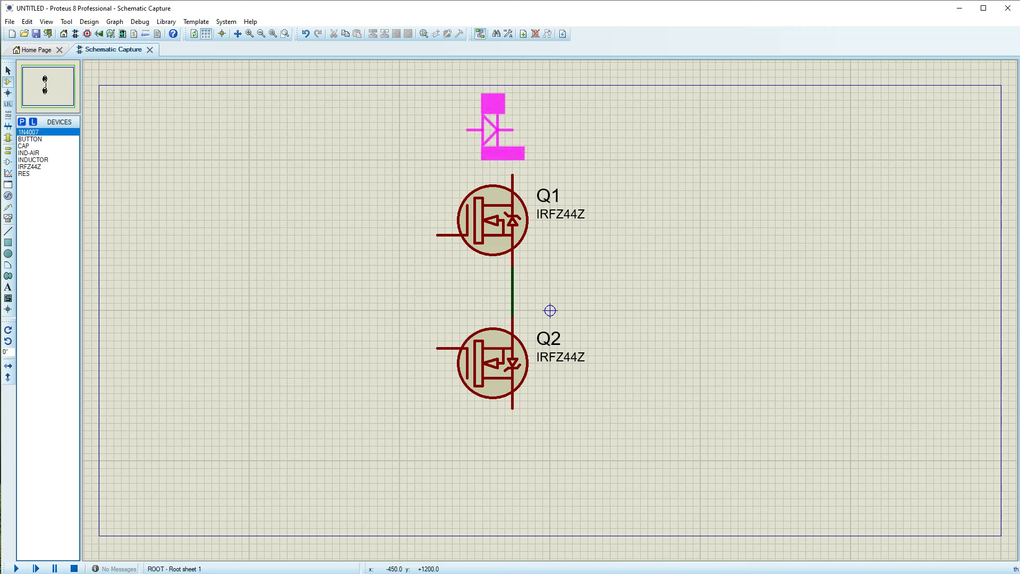
pyautogui.click(482, 128)
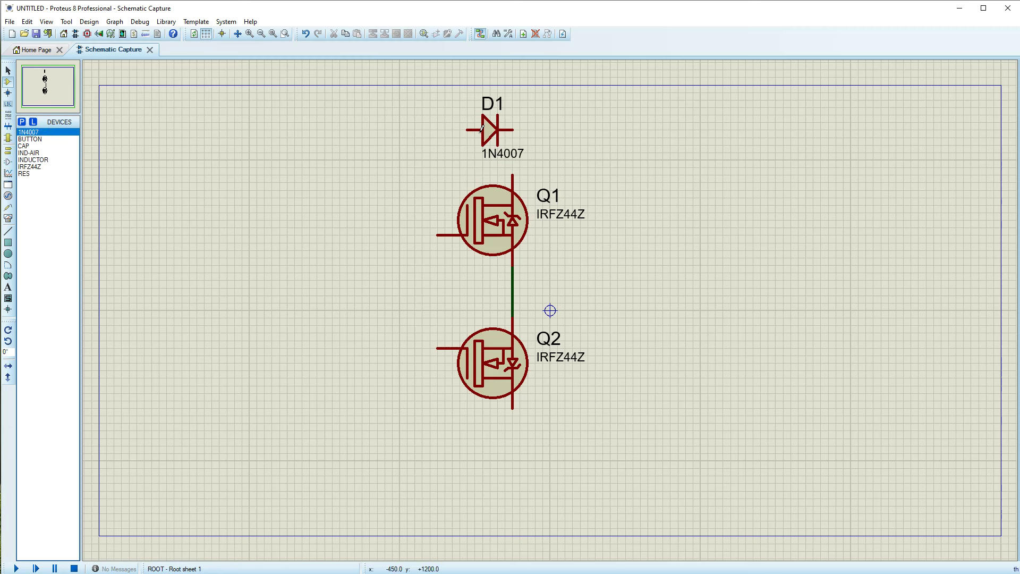
pyautogui.click(500, 485)
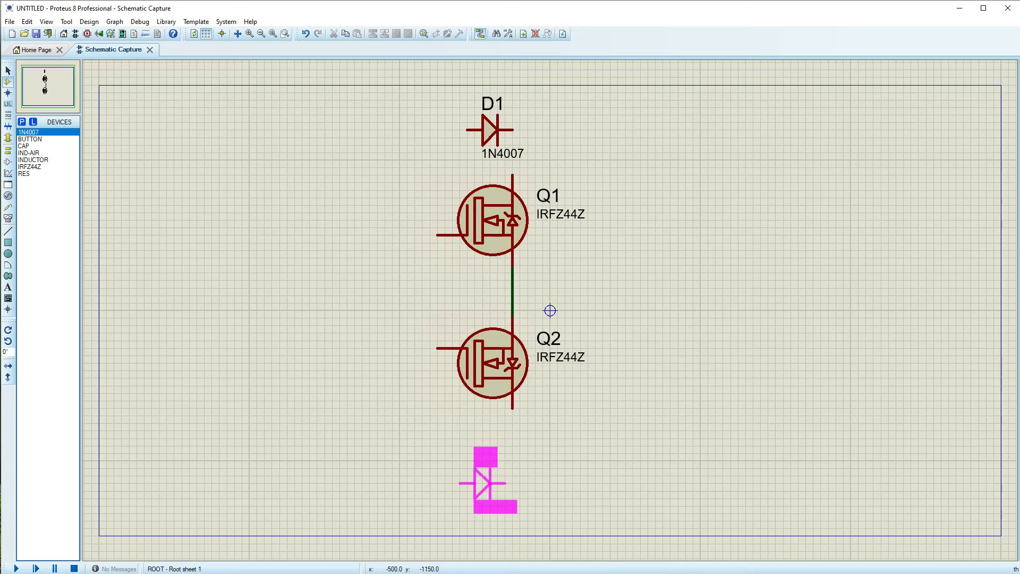
pyautogui.click(484, 483)
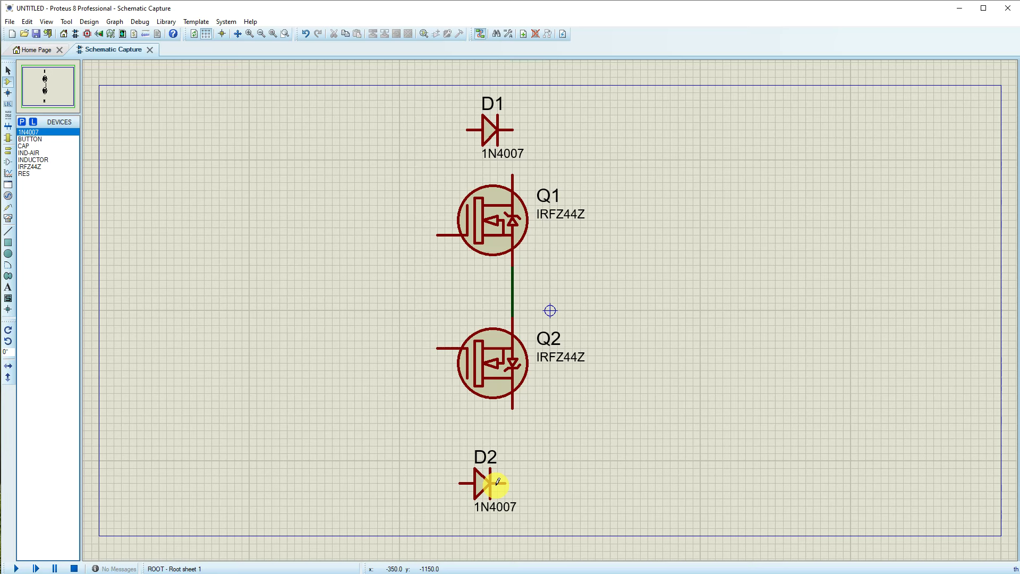
# Step: Wire the gate of Q1 to the anode of D1, and the cathode of D1 to the lower pin of Q2
pyautogui.click(437, 233)
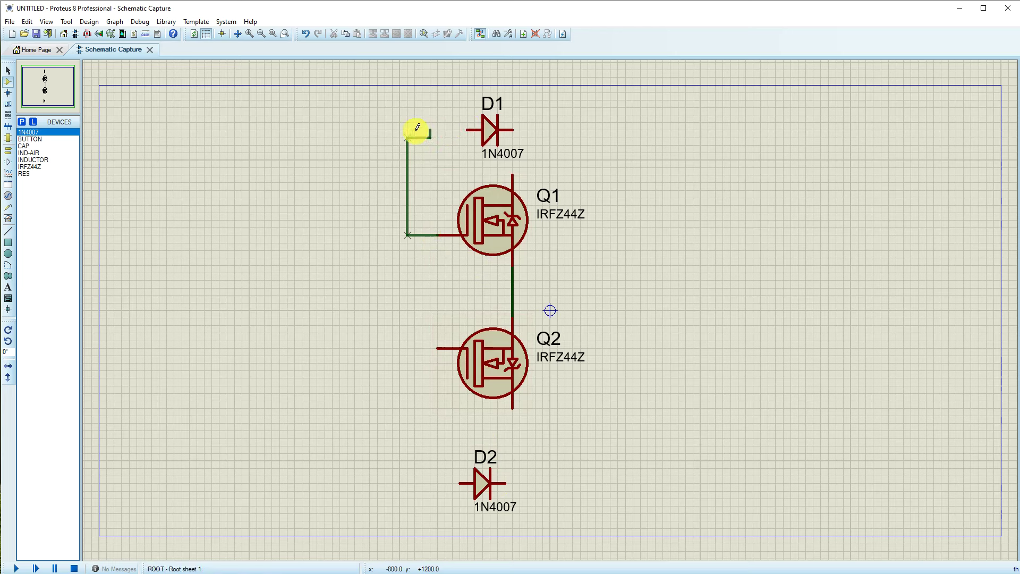
pyautogui.click(468, 129)
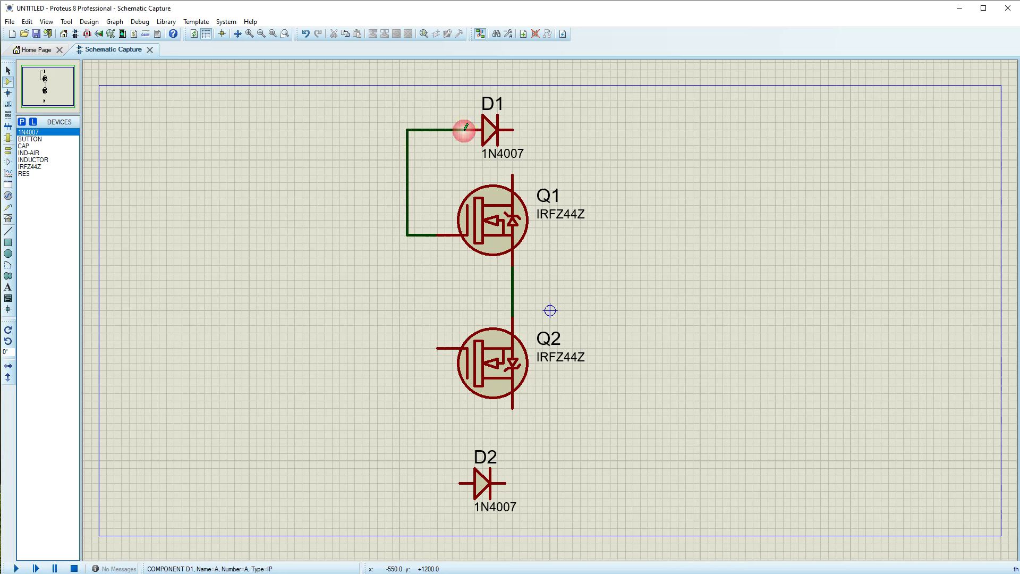
pyautogui.click(514, 130)
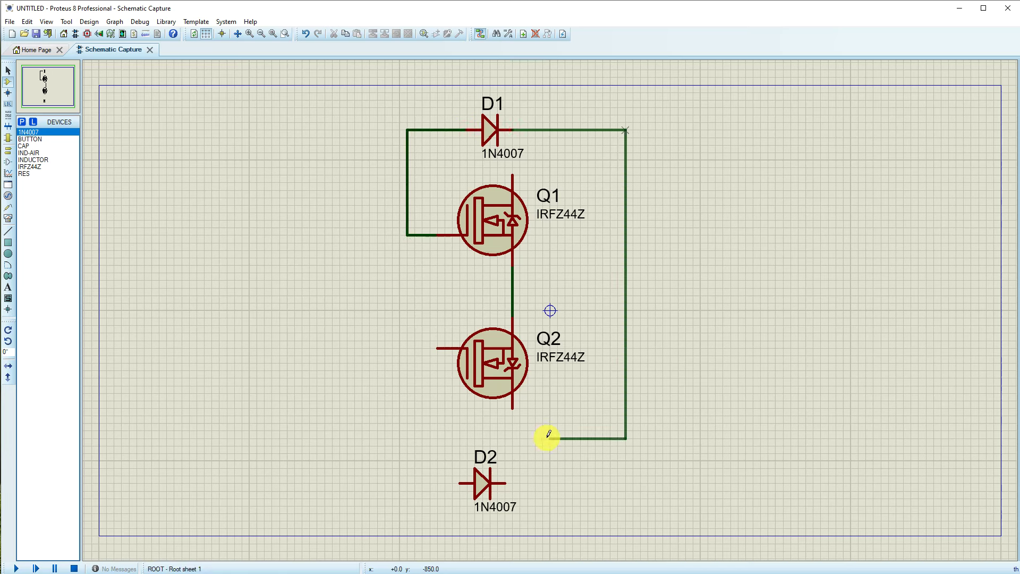
pyautogui.click(513, 408)
# Step: Wire the anode of D2 to the gate of Q2, and the cathode of D2 to the upper pin of Q1
pyautogui.click(474, 482)
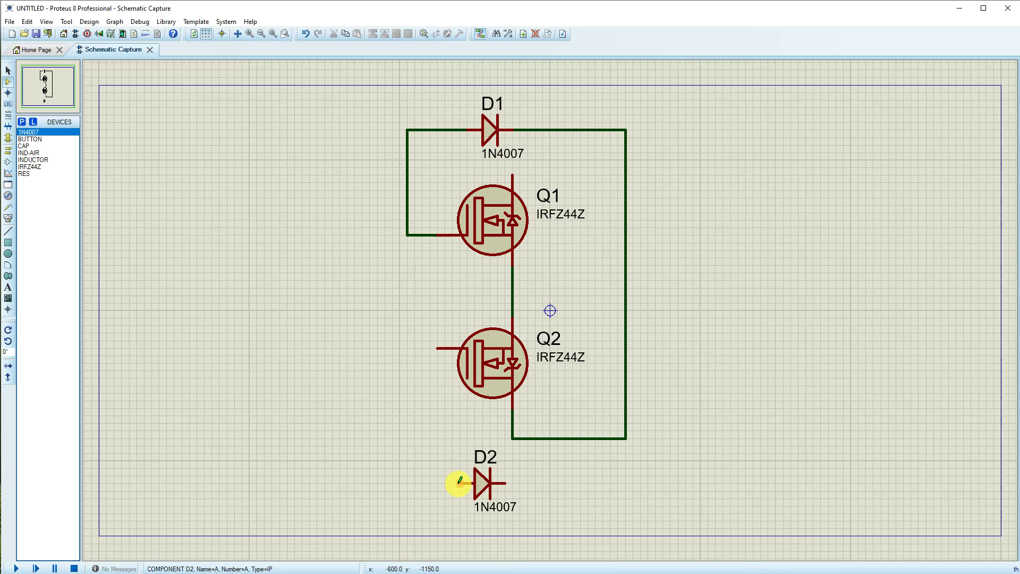
pyautogui.click(414, 381)
pyautogui.click(435, 348)
pyautogui.click(506, 481)
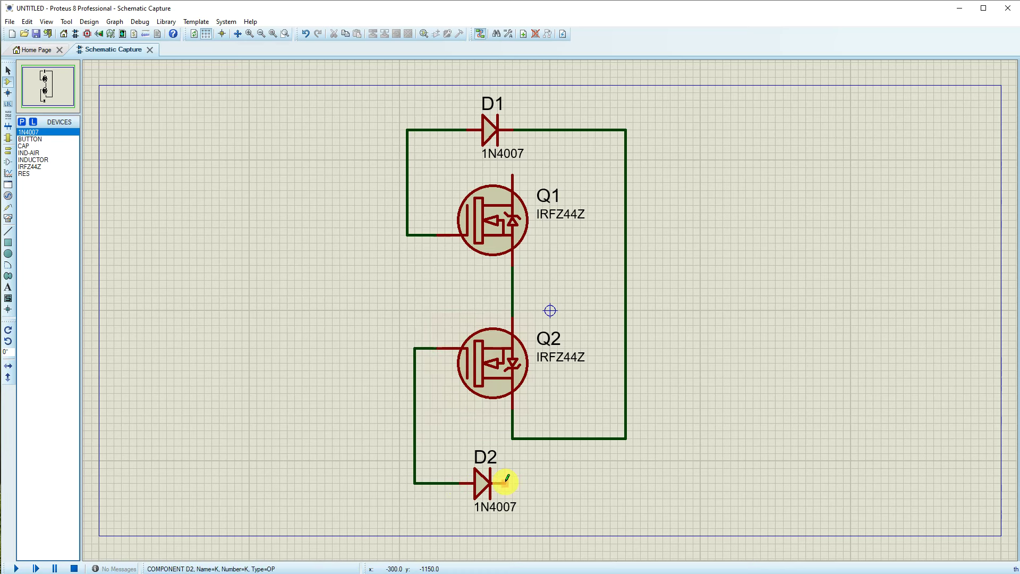
pyautogui.click(588, 160)
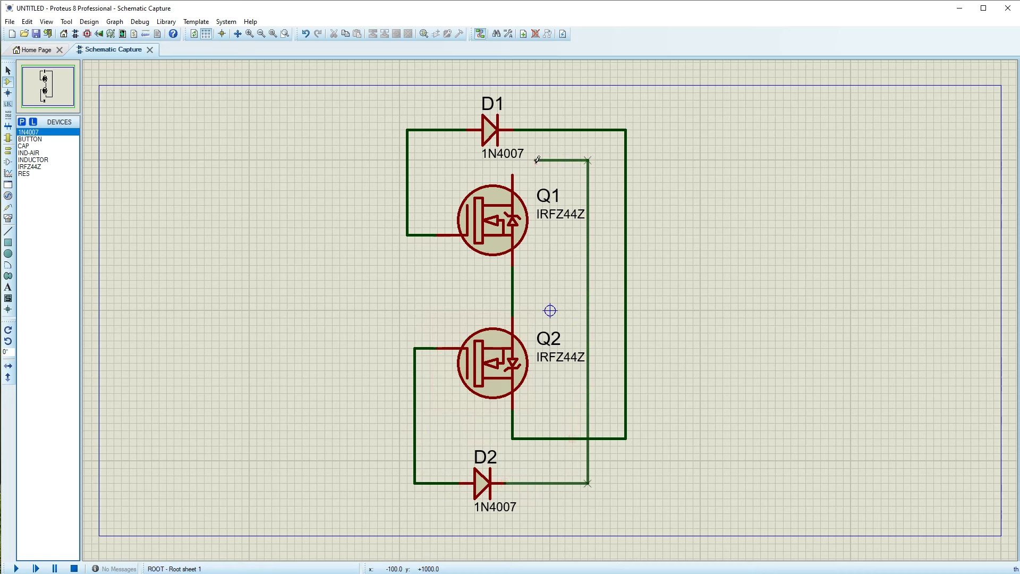
pyautogui.click(513, 174)
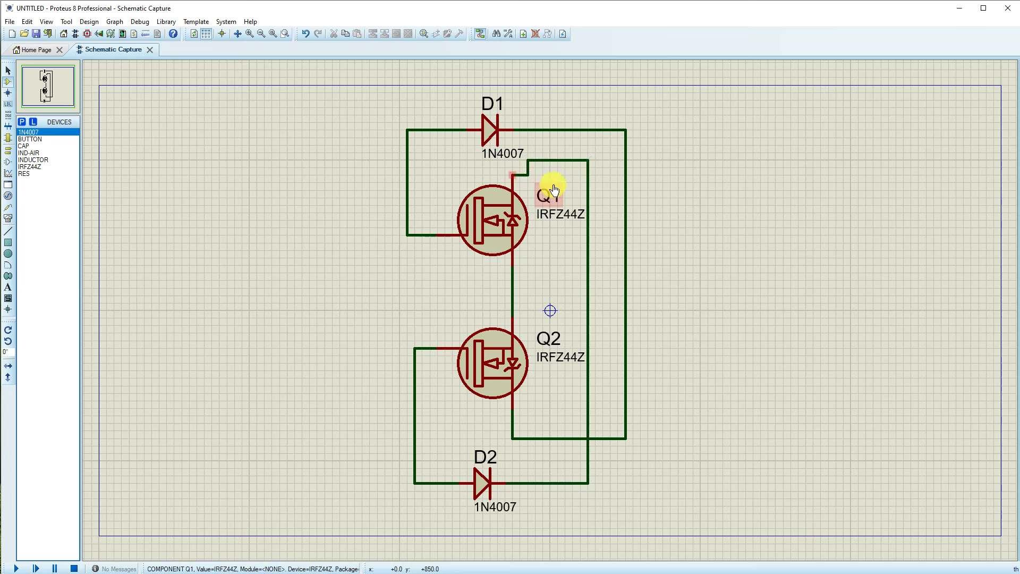
# Step: Move diode D1 slightly upward and straighten the kinked wire above the upper pin of Q1
pyautogui.click(484, 139)
pyautogui.moveTo(484, 139); pyautogui.dragTo(483, 125)
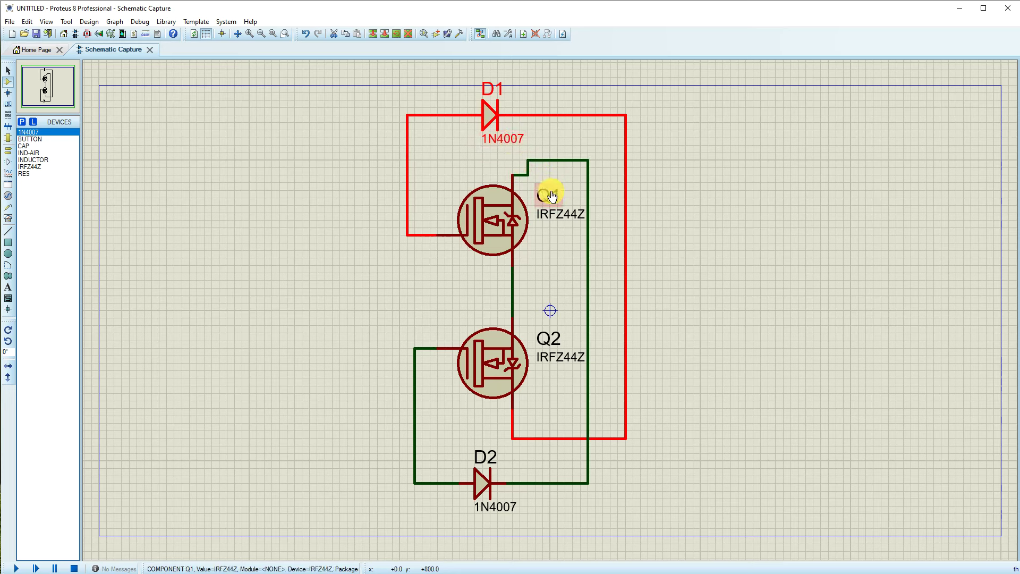
pyautogui.rightClick(528, 161)
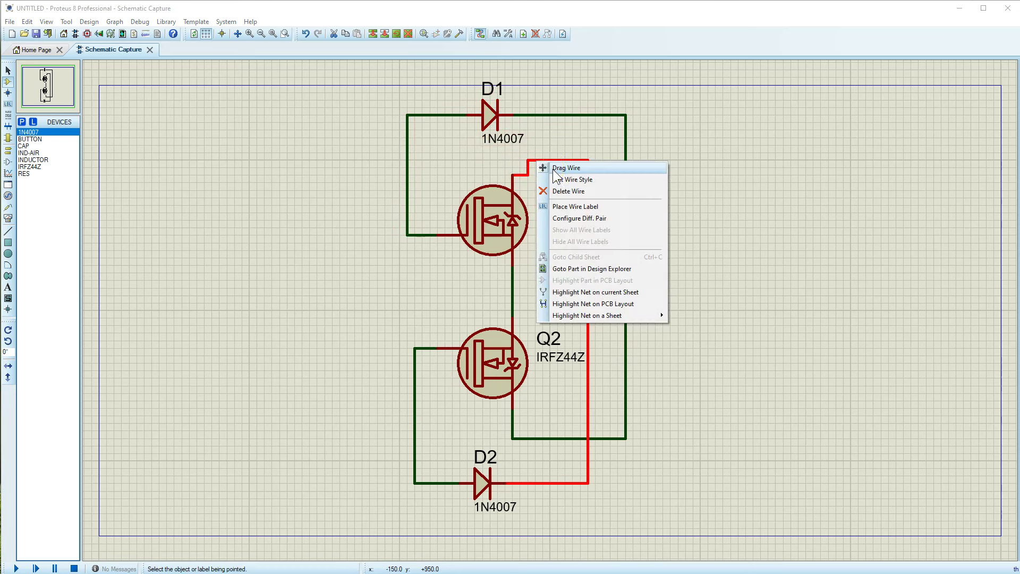
pyautogui.click(585, 167)
pyautogui.click(513, 160)
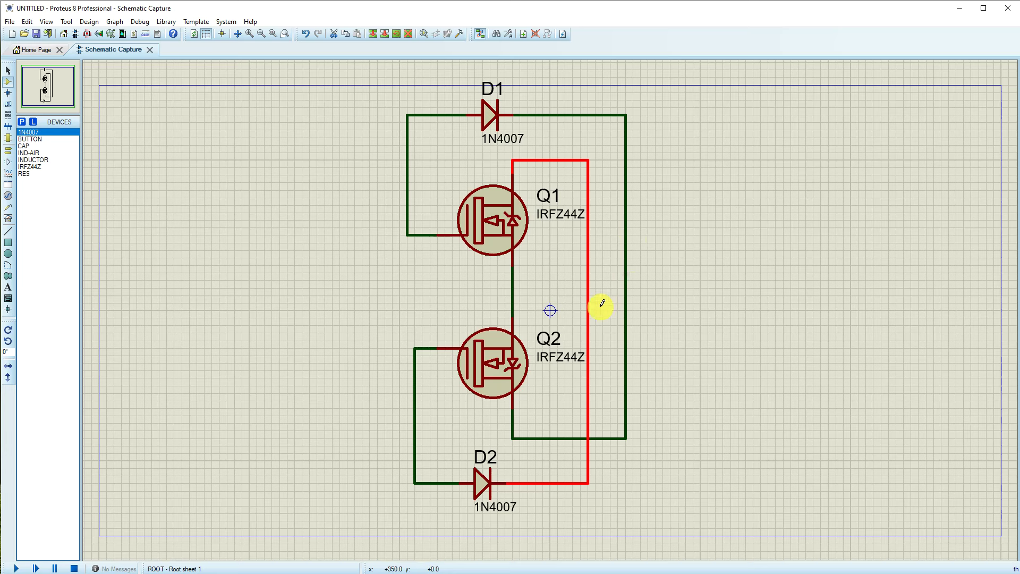
# Step: Place two RES resistors rotated 90° to the left of the MOSFETs, one above the other
pyautogui.click(23, 174)
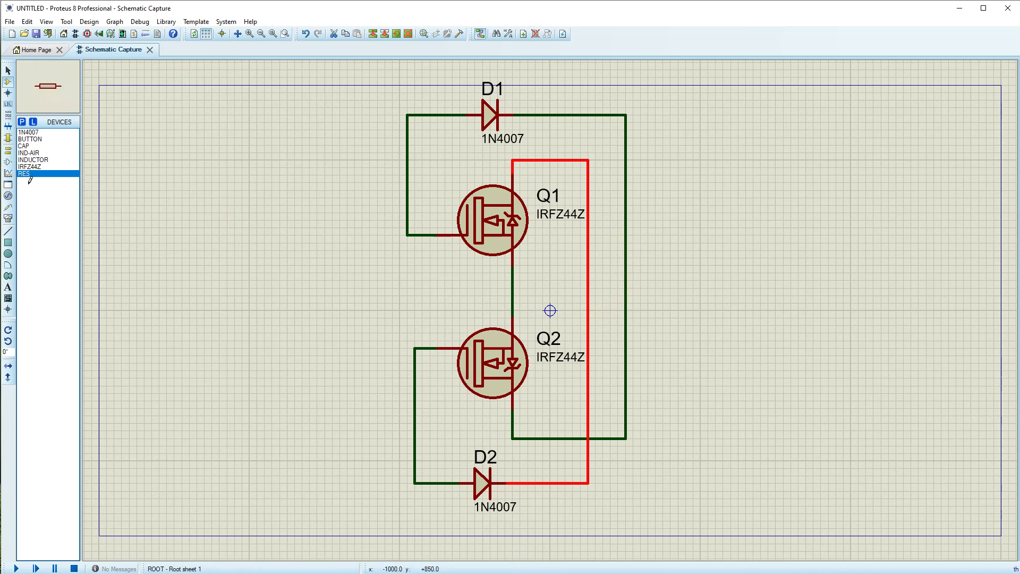
pyautogui.press('KP_Add')
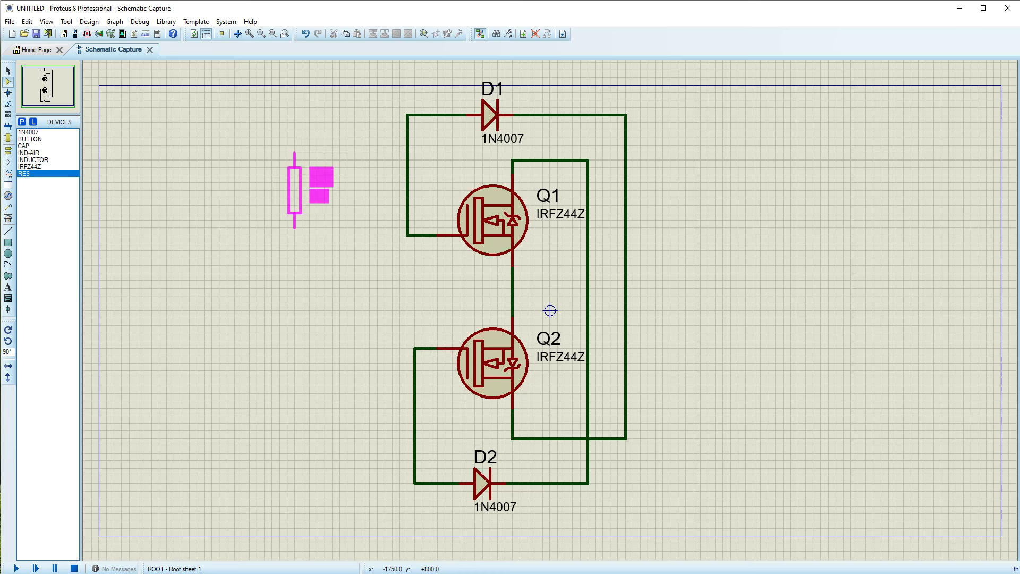
pyautogui.click(280, 189)
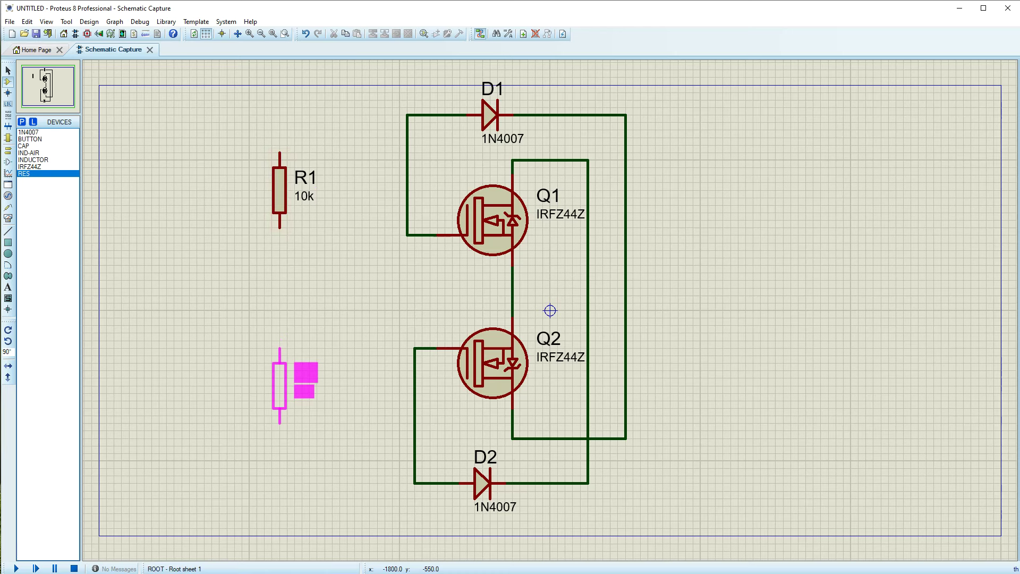
pyautogui.click(280, 379)
# Step: Wire R1 and R2 in series and connect their midpoint to the wire joining Q1 and Q2
pyautogui.click(282, 228)
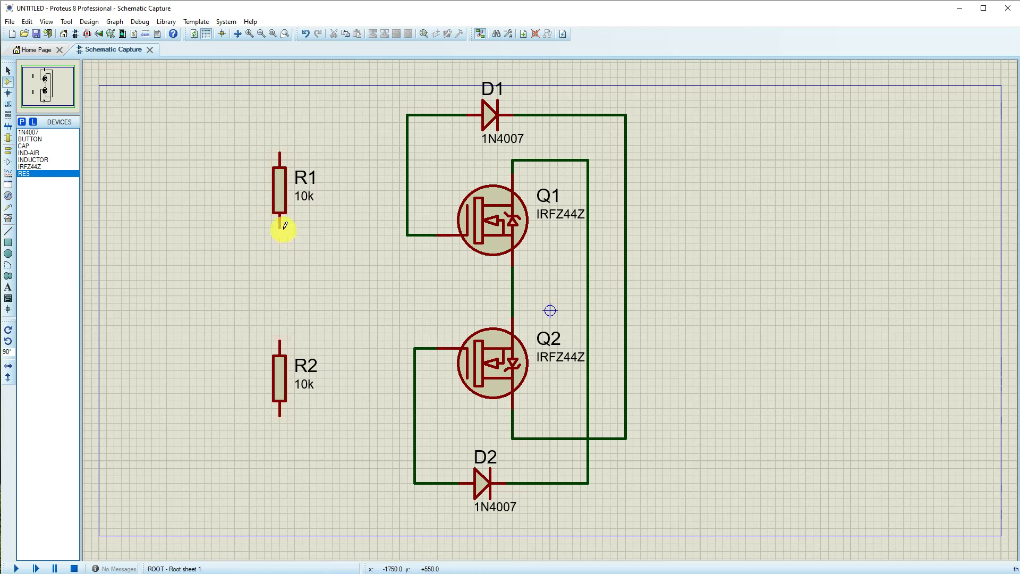
pyautogui.click(279, 339)
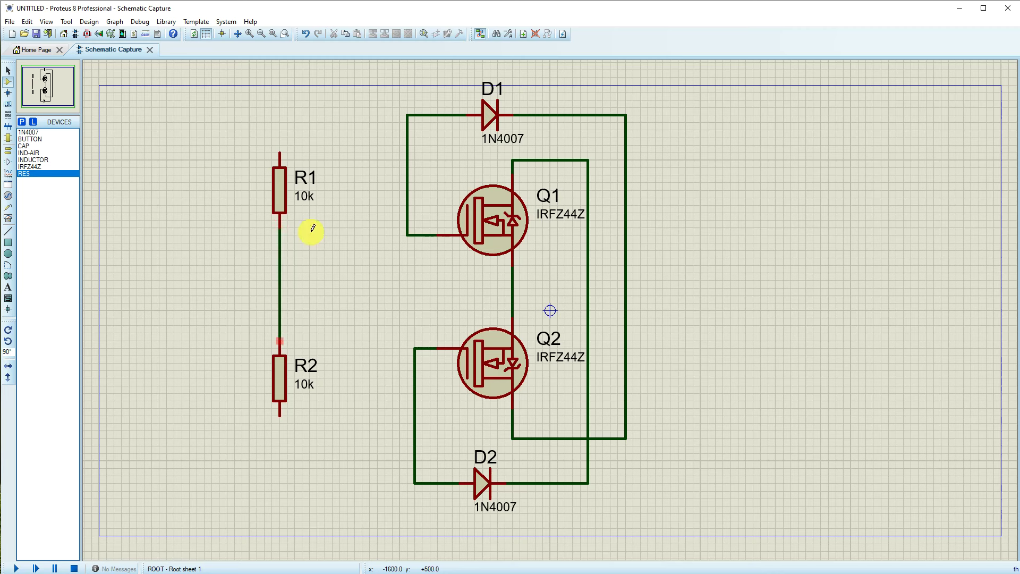
pyautogui.click(513, 285)
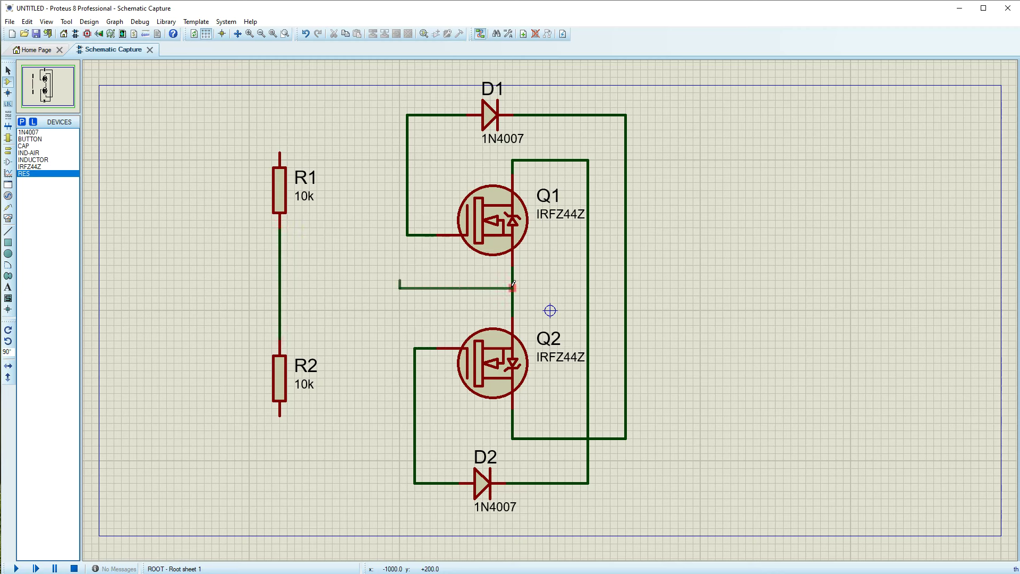
pyautogui.click(280, 288)
pyautogui.click(282, 286)
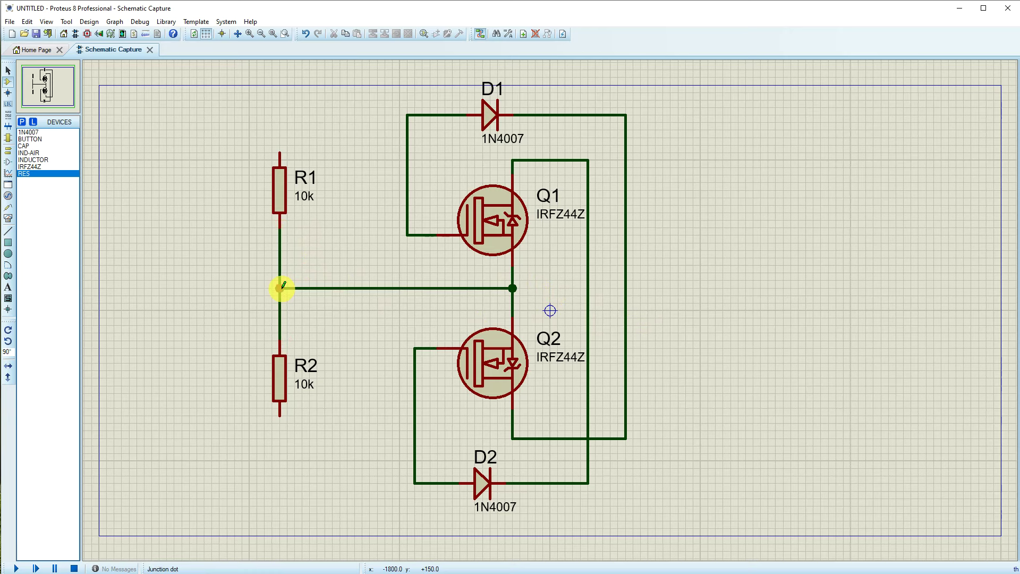
# Step: Place a GROUND terminal on the wire linking the R1–R2 midpoint to the MOSFETs
pyautogui.click(8, 151)
pyautogui.click(401, 308)
pyautogui.rightClick(367, 310)
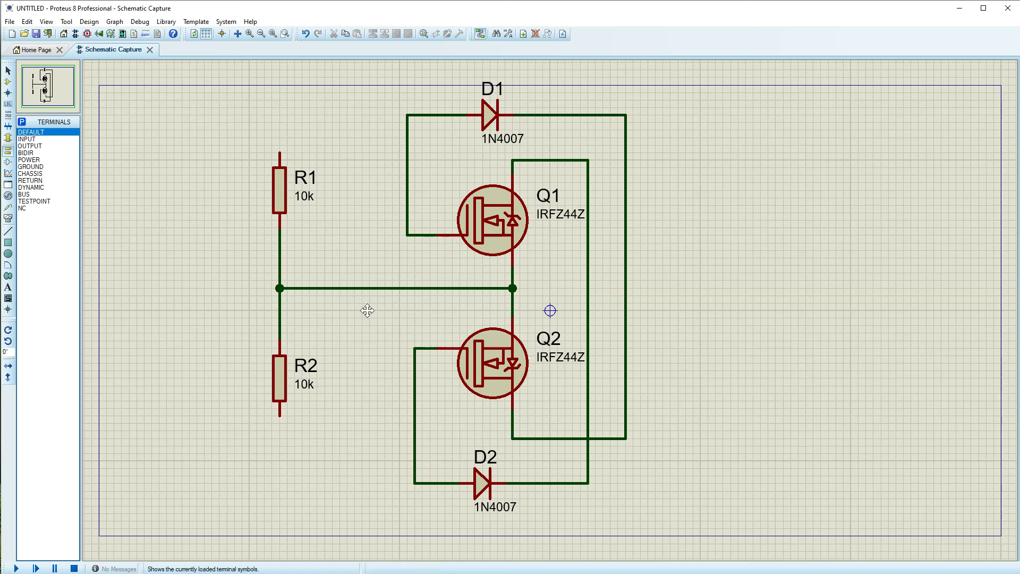
pyautogui.click(7, 154)
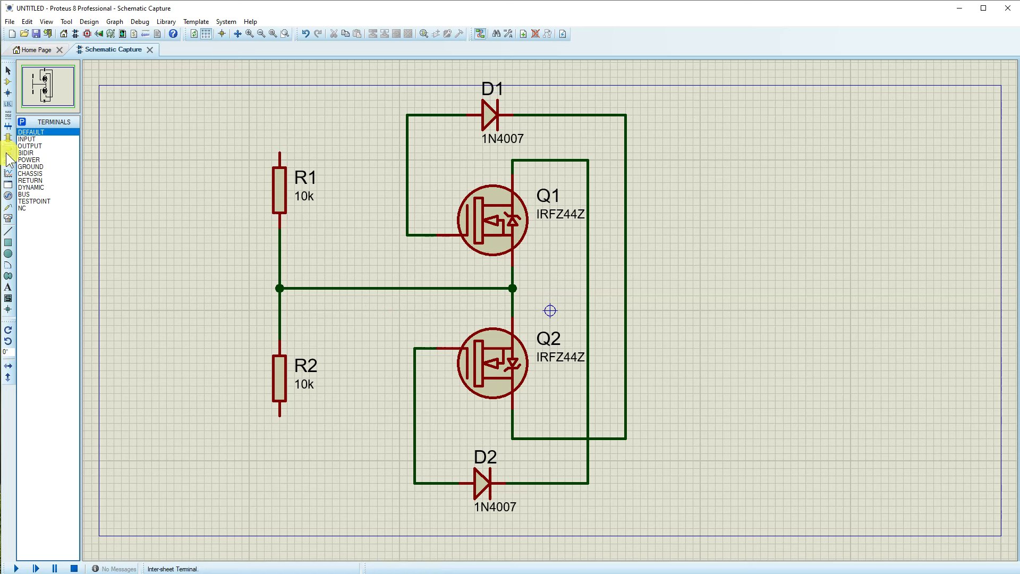
pyautogui.click(31, 167)
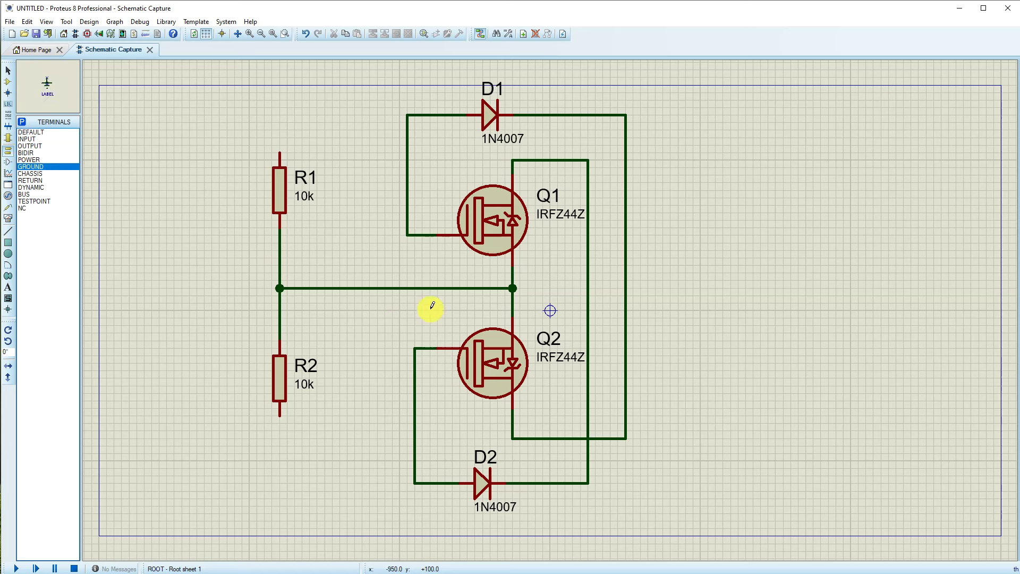
pyautogui.click(385, 289)
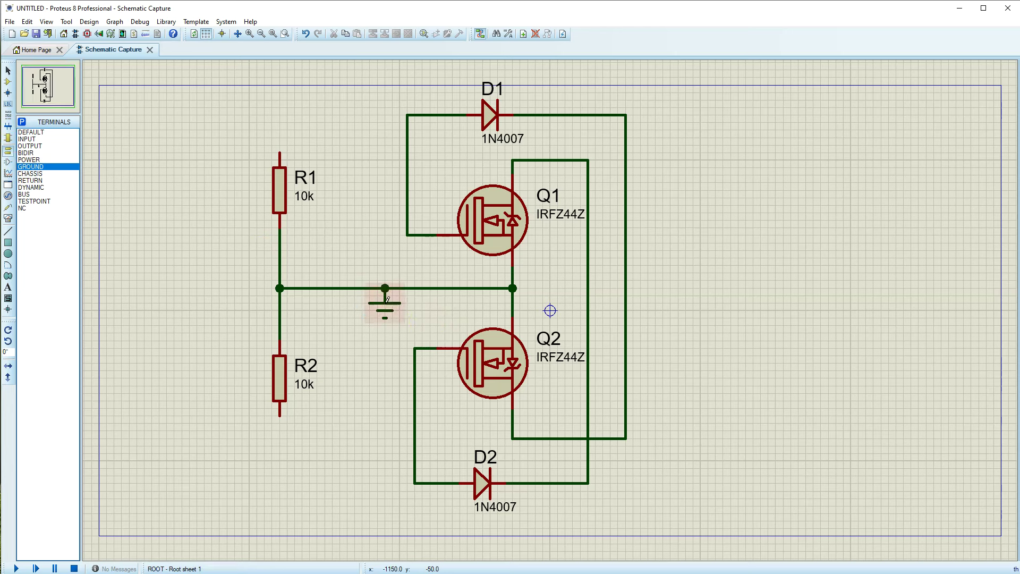
# Step: Set the resistance of R2 and R1 to 2k2 each
pyautogui.doubleClick(284, 386)
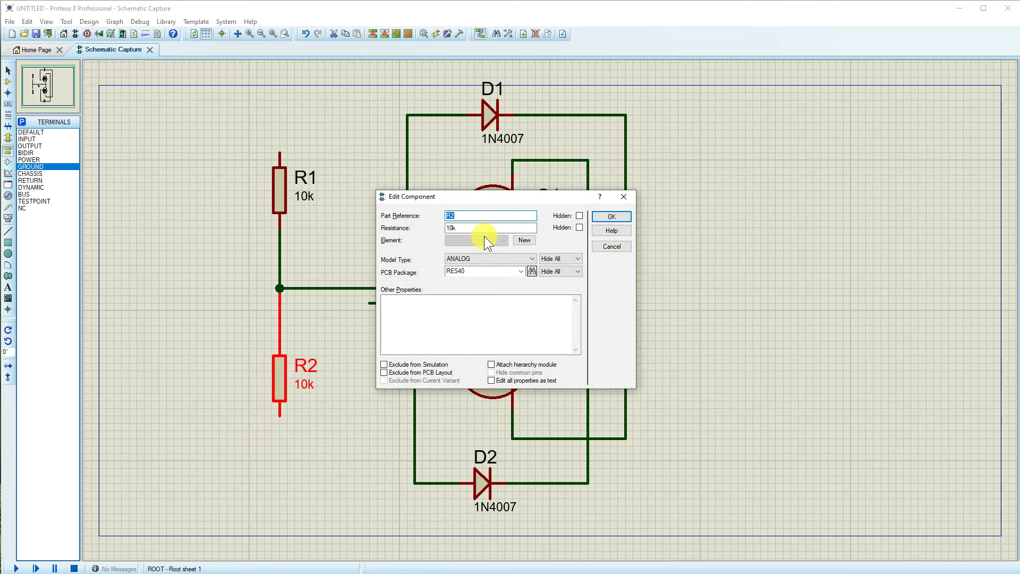
pyautogui.click(458, 226)
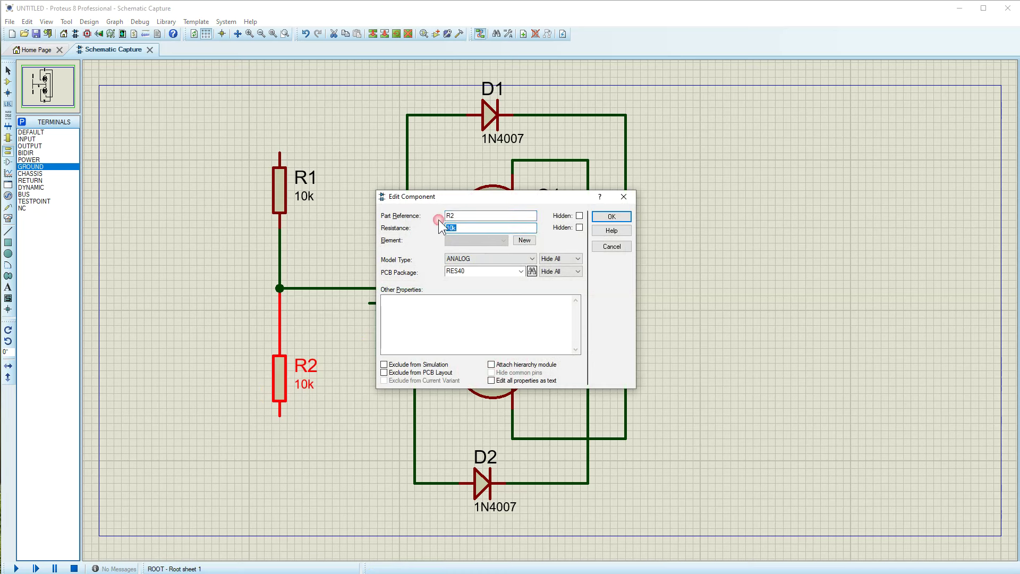
pyautogui.write('2k2')
pyautogui.click(618, 216)
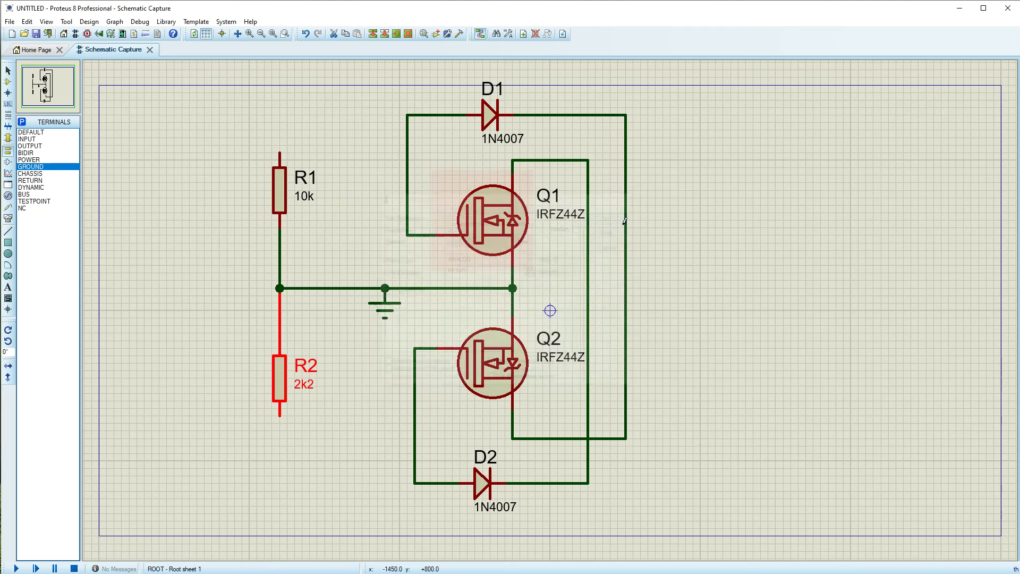
pyautogui.doubleClick(280, 199)
pyautogui.doubleClick(483, 228)
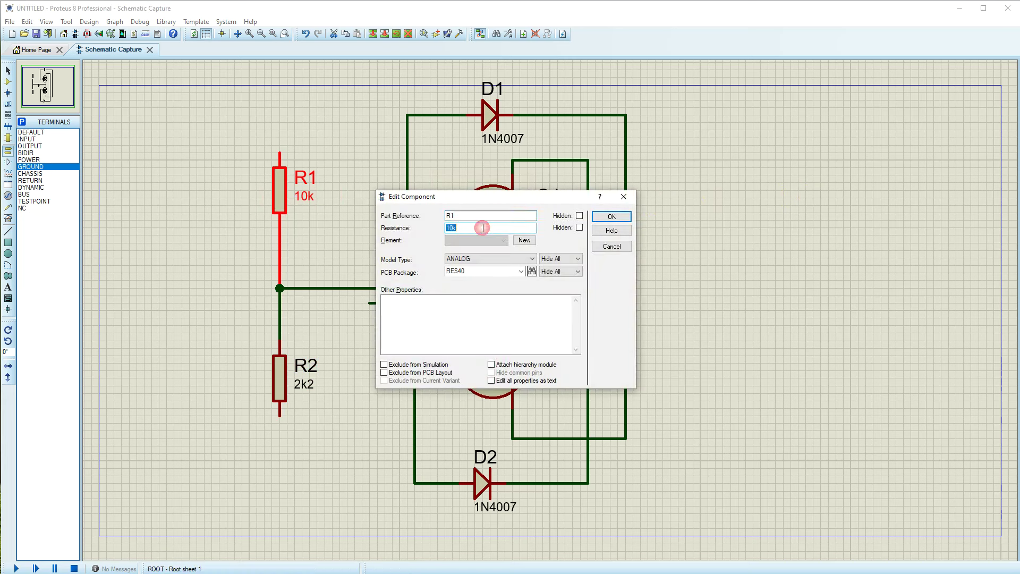
pyautogui.write('2k2')
pyautogui.press('Return')
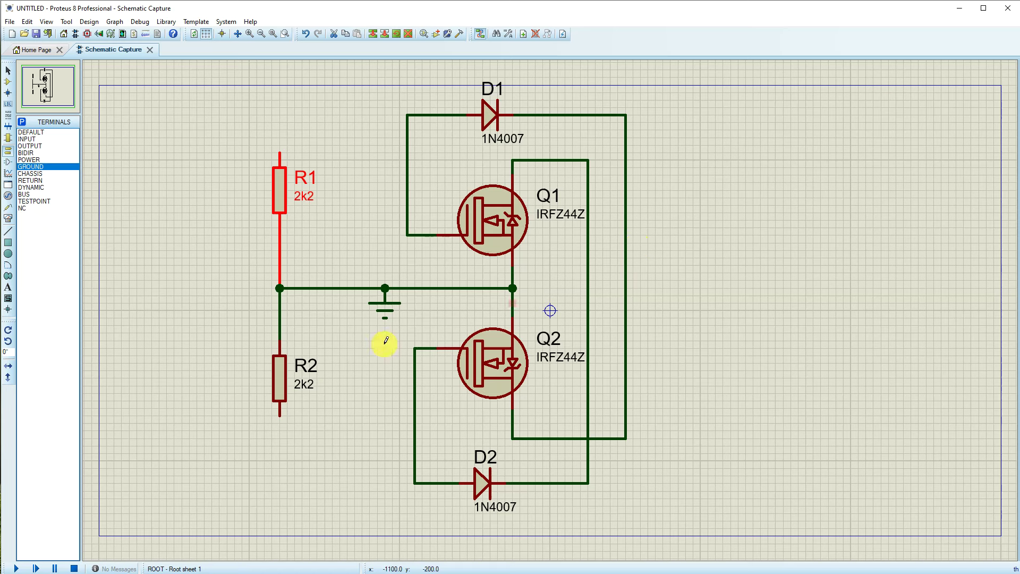
# Step: Move R1 and R2 together closer to the MOSFETs and shift the ground terminal to the right
pyautogui.moveTo(227, 122); pyautogui.dragTo(347, 506)
pyautogui.moveTo(281, 292); pyautogui.dragTo(342, 295)
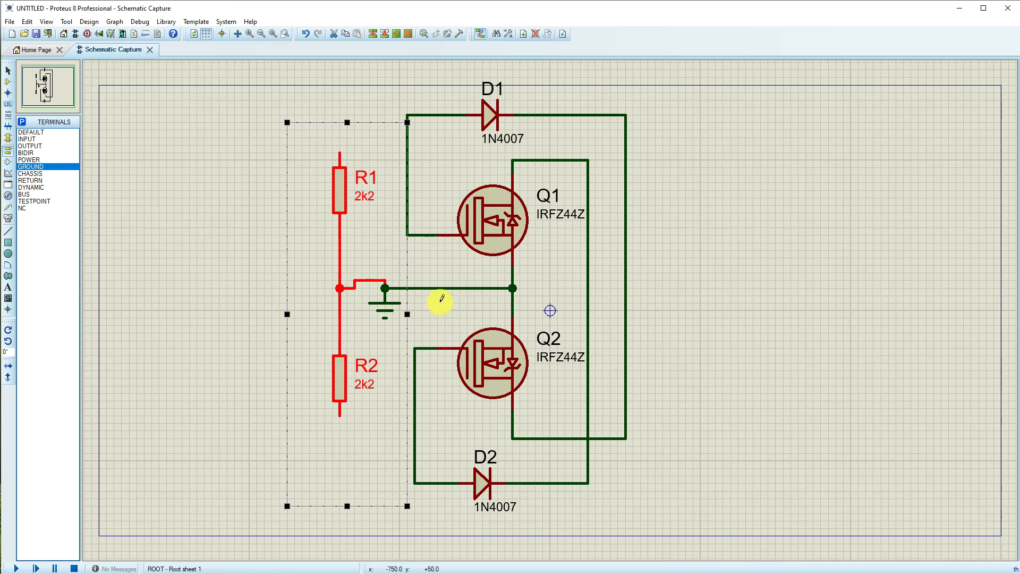
pyautogui.click(467, 312)
pyautogui.moveTo(385, 310); pyautogui.dragTo(422, 311)
pyautogui.click(395, 276)
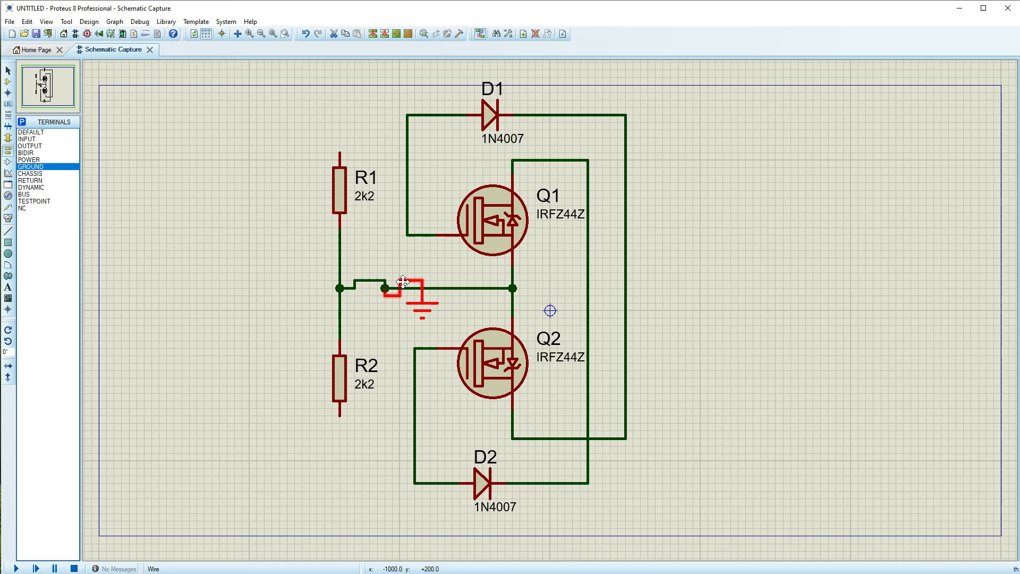
# Step: Replace the kinked midpoint wiring with a straight wire from the R1–R2 midpoint through the ground terminal to the Q1–Q2 wire
pyautogui.rightClick(372, 280)
pyautogui.click(404, 305)
pyautogui.click(423, 288)
pyautogui.click(340, 280)
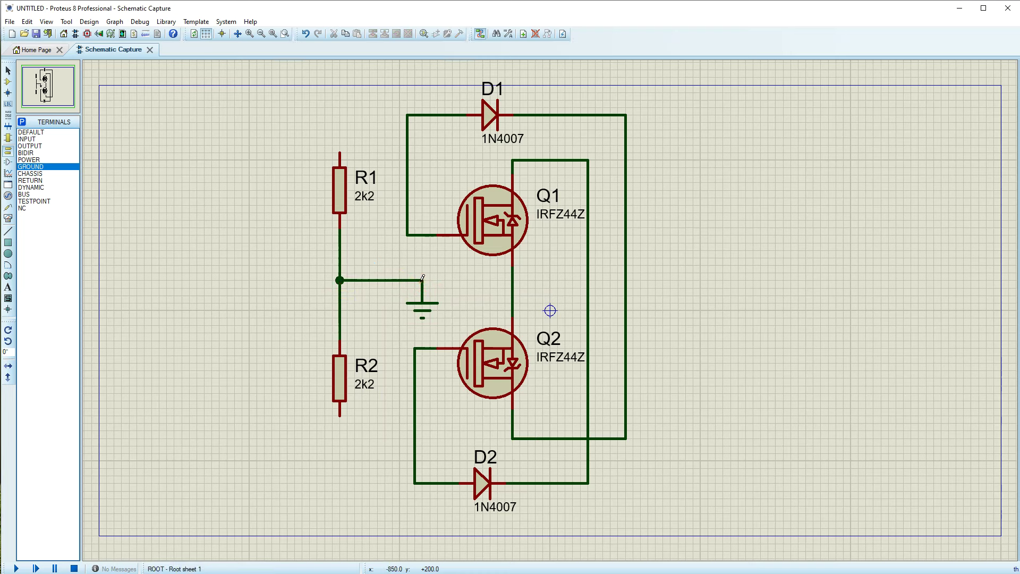
pyautogui.click(512, 277)
pyautogui.click(422, 280)
pyautogui.click(390, 280)
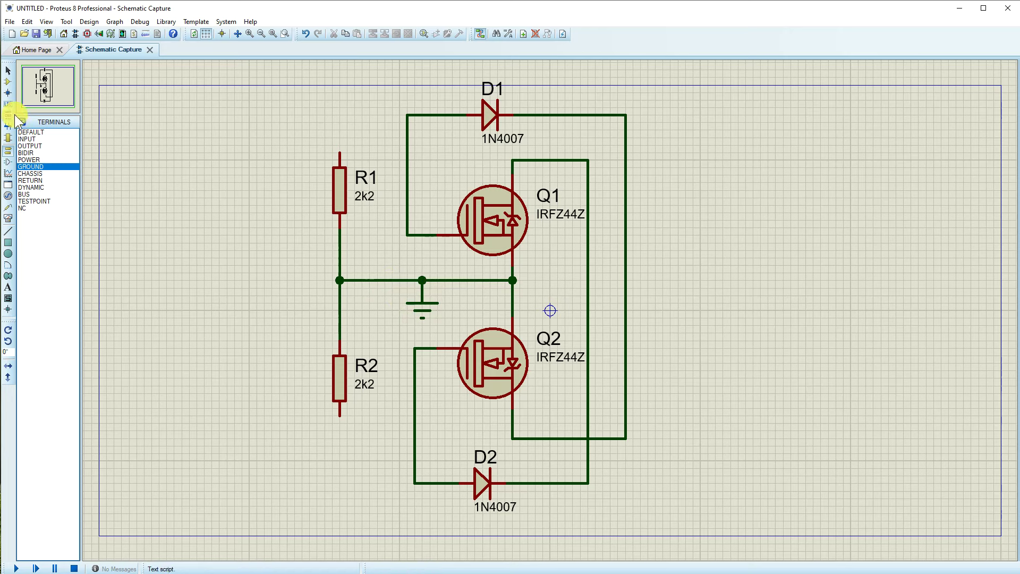
# Step: Place two horizontal RES resistors, R3 beside the upper end of R1 and R4 beside the lower end of R2
pyautogui.click(8, 81)
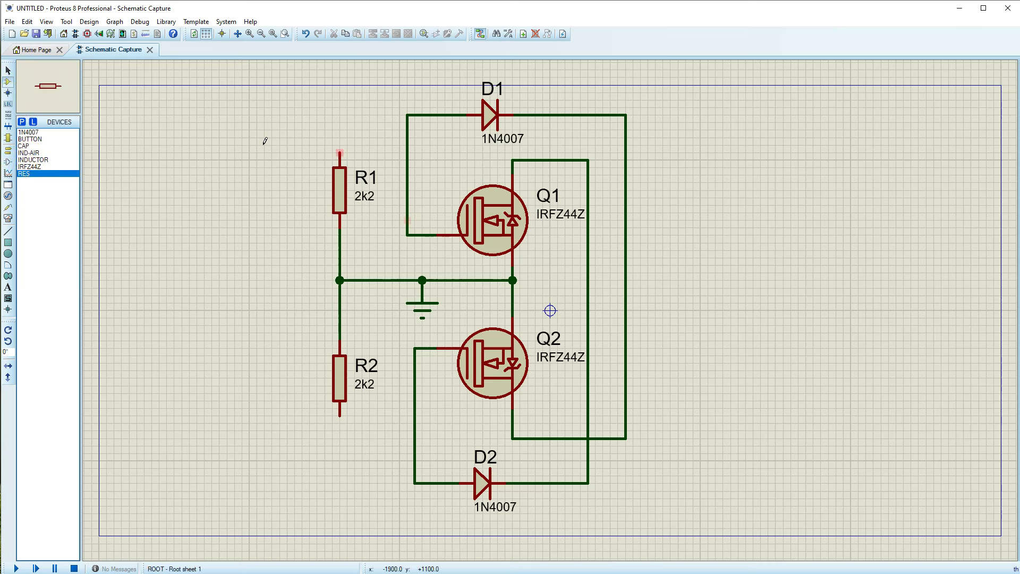
pyautogui.click(257, 205)
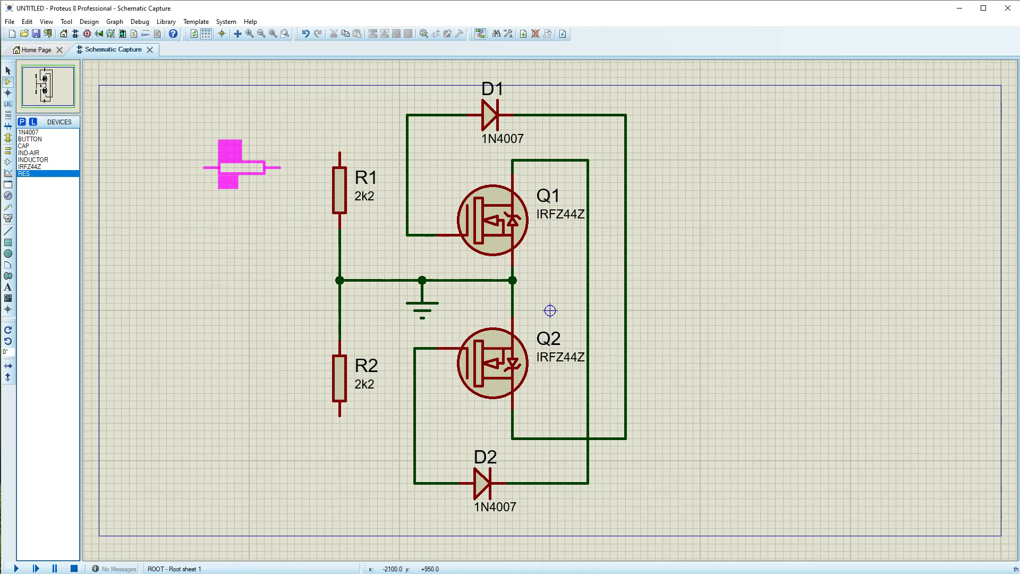
pyautogui.click(257, 153)
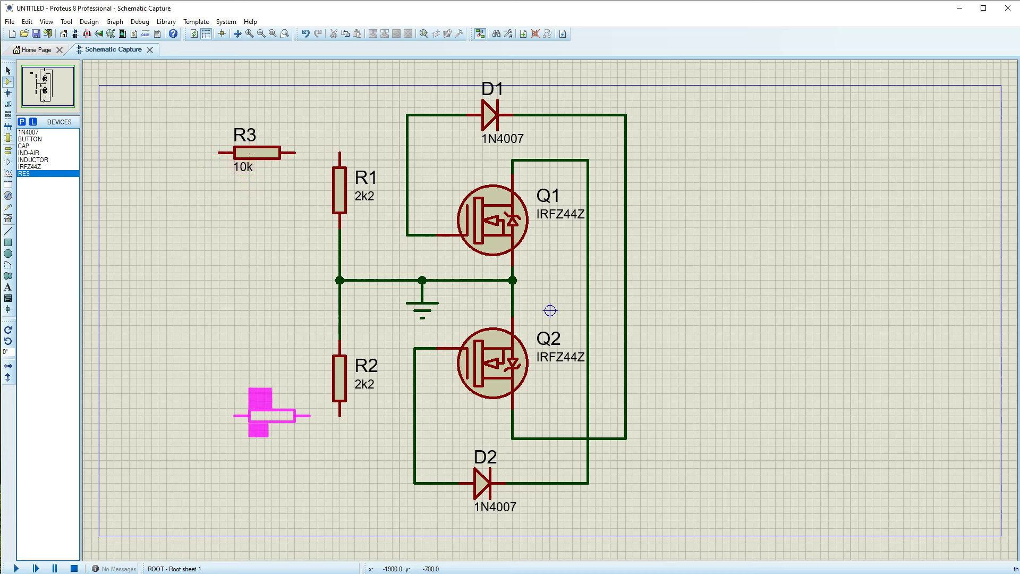
pyautogui.click(287, 423)
# Step: Wire R3 and R1 to the gate wire of Q1, and R4 and R2 to the gate wire of Q2
pyautogui.click(325, 423)
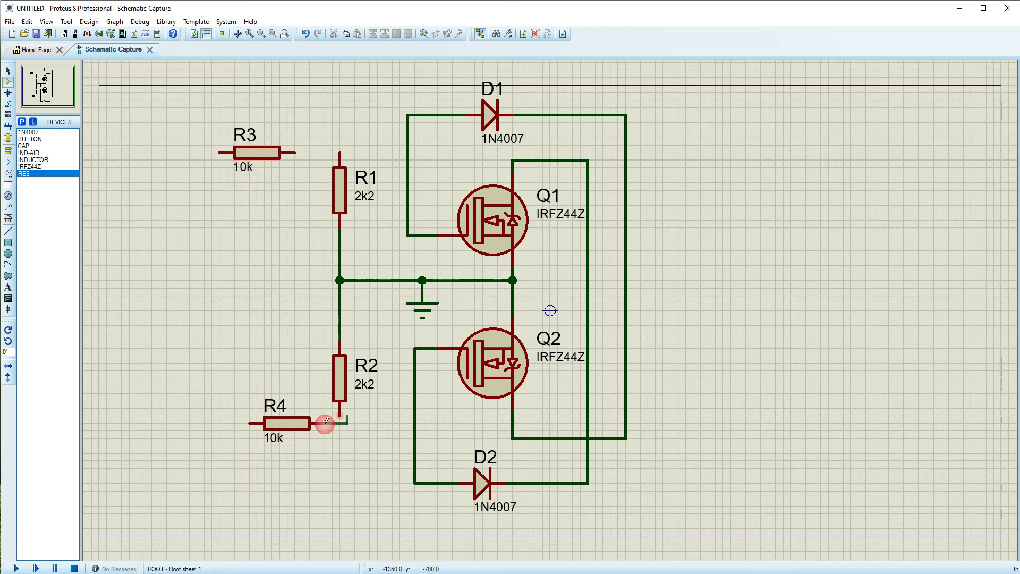
pyautogui.click(340, 413)
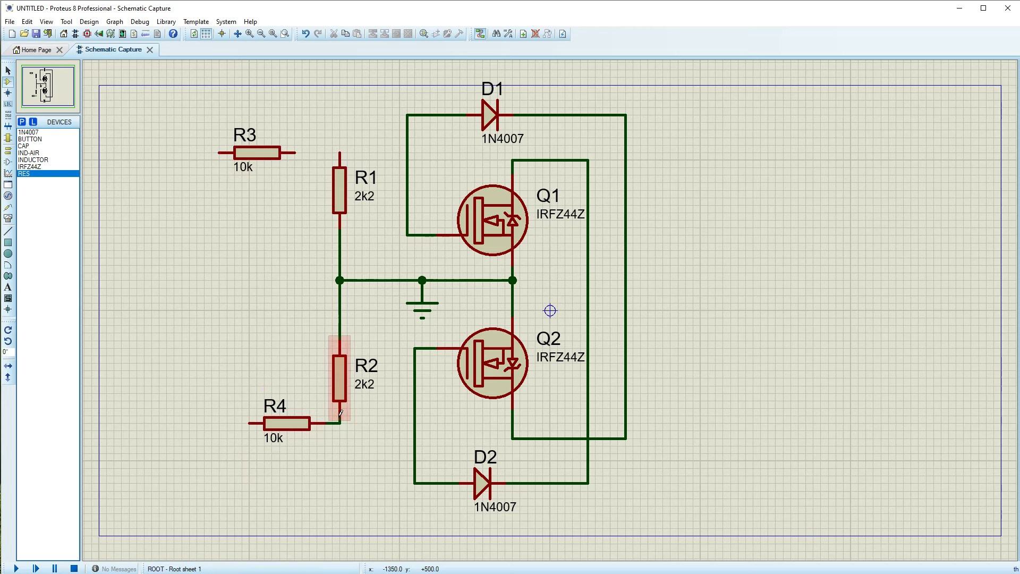
pyautogui.click(291, 151)
pyautogui.click(340, 152)
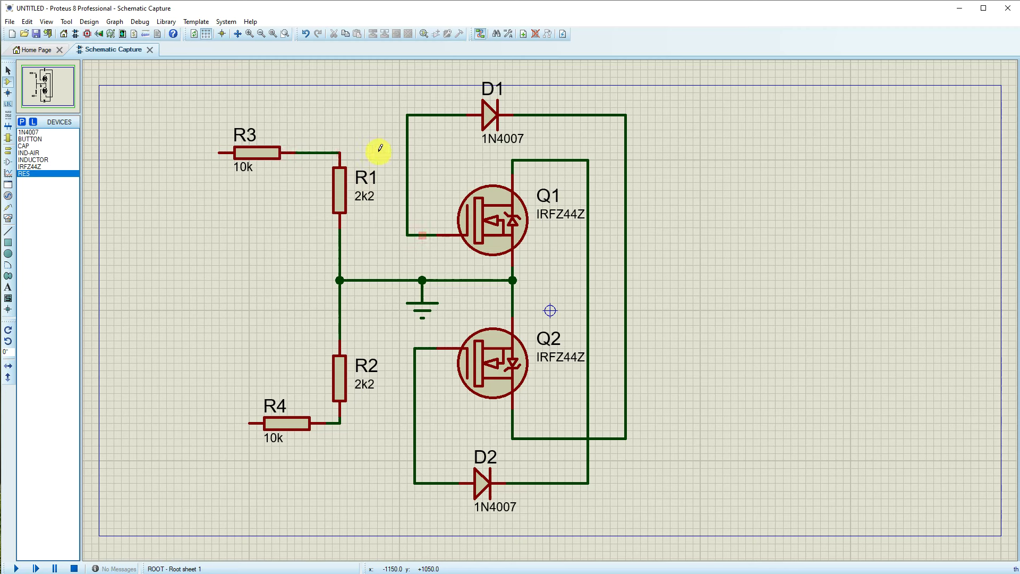
pyautogui.click(340, 153)
pyautogui.click(407, 152)
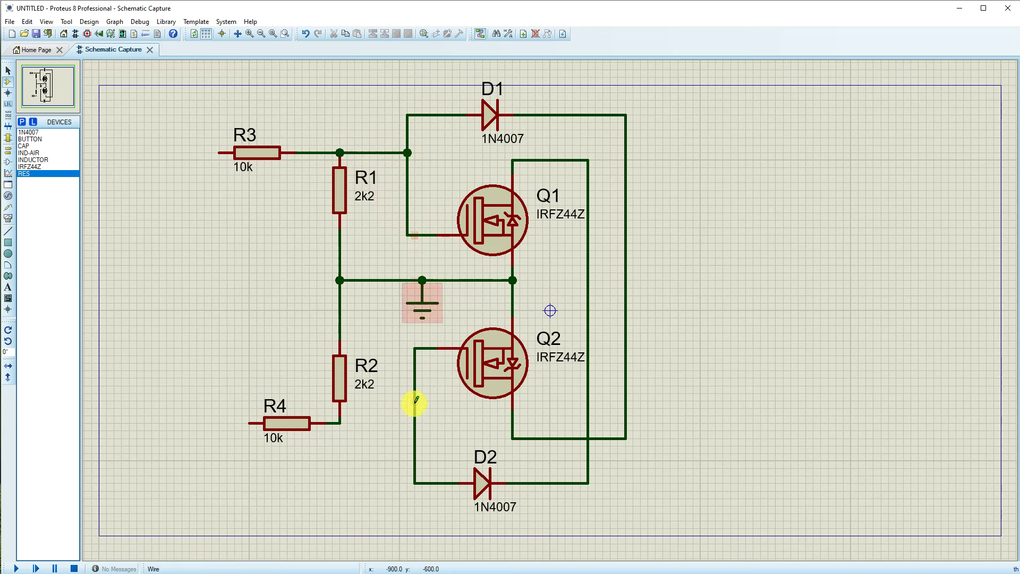
pyautogui.click(340, 423)
pyautogui.click(415, 423)
# Step: Set the resistance of R4 and R3 to 220 each
pyautogui.doubleClick(273, 425)
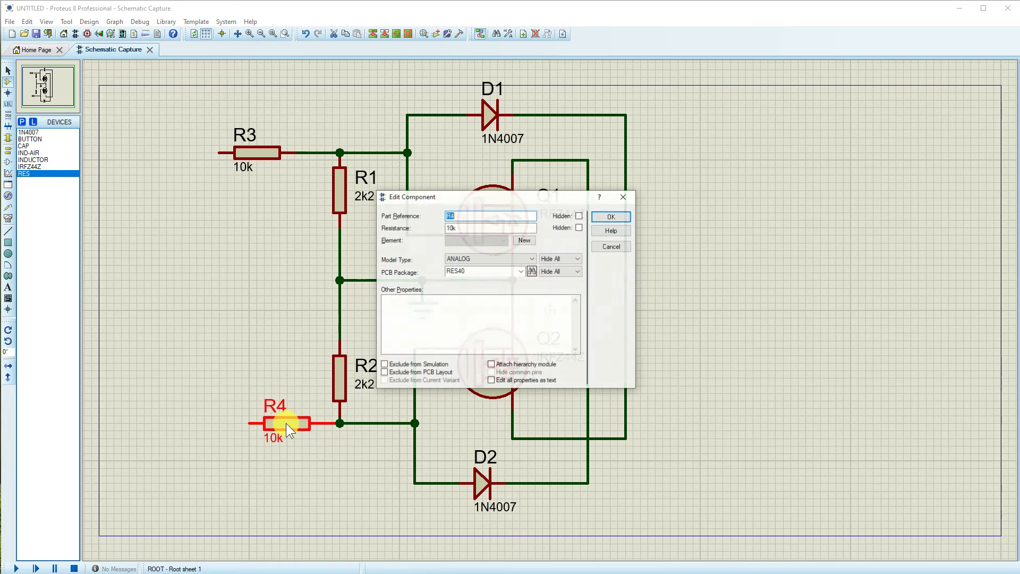
pyautogui.click(467, 230)
pyautogui.doubleClick(466, 230)
pyautogui.write('220')
pyautogui.press('Return')
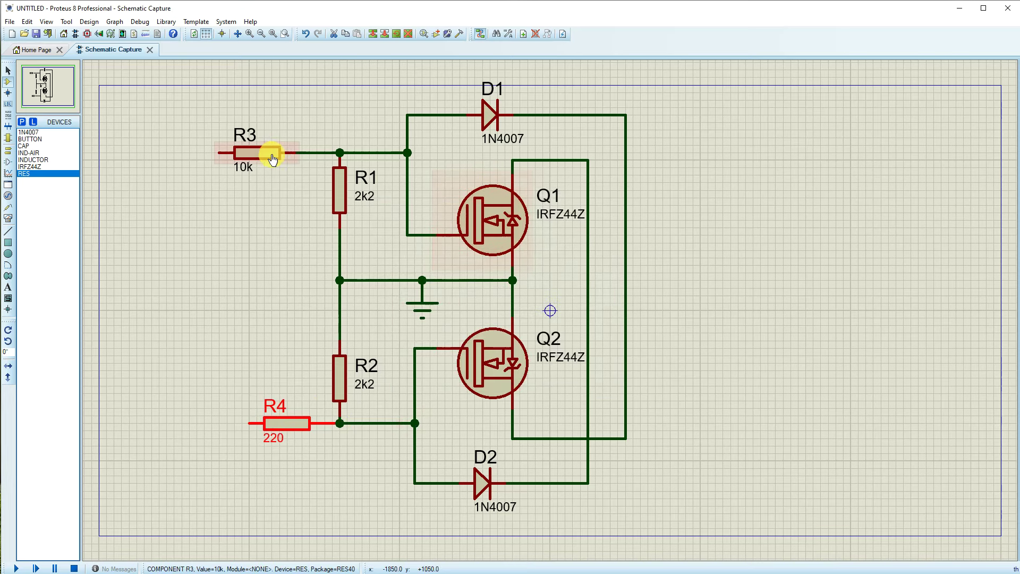
pyautogui.doubleClick(267, 154)
pyautogui.click(481, 229)
pyautogui.doubleClick(481, 228)
pyautogui.write('2')
pyautogui.press('Return')
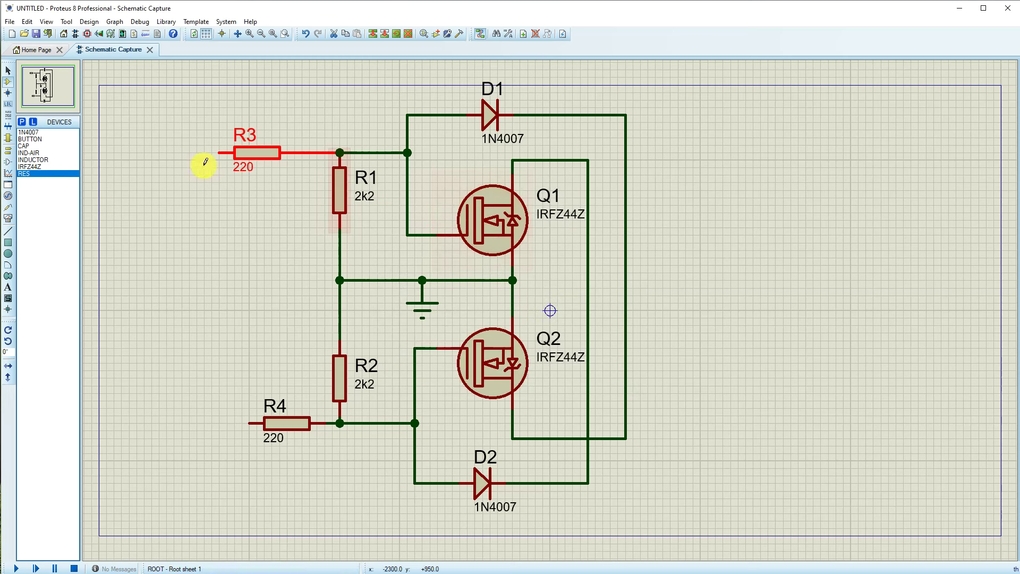
# Step: Move R3 closer to R1 and wire the free ends of R3 and R4 together
pyautogui.moveTo(264, 155); pyautogui.dragTo(283, 152)
pyautogui.click(266, 238)
pyautogui.click(228, 419)
pyautogui.click(249, 423)
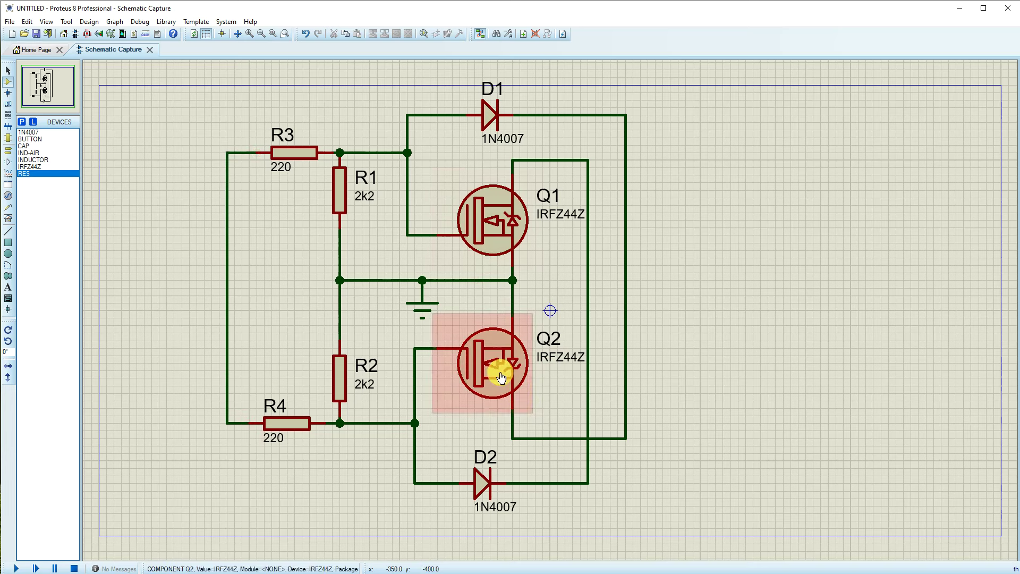
# Step: Move D2 and Q2 upward, and raise the lower wiring together with R4 and D2 to compact the circuit
pyautogui.click(482, 485)
pyautogui.moveTo(483, 485); pyautogui.dragTo(478, 467)
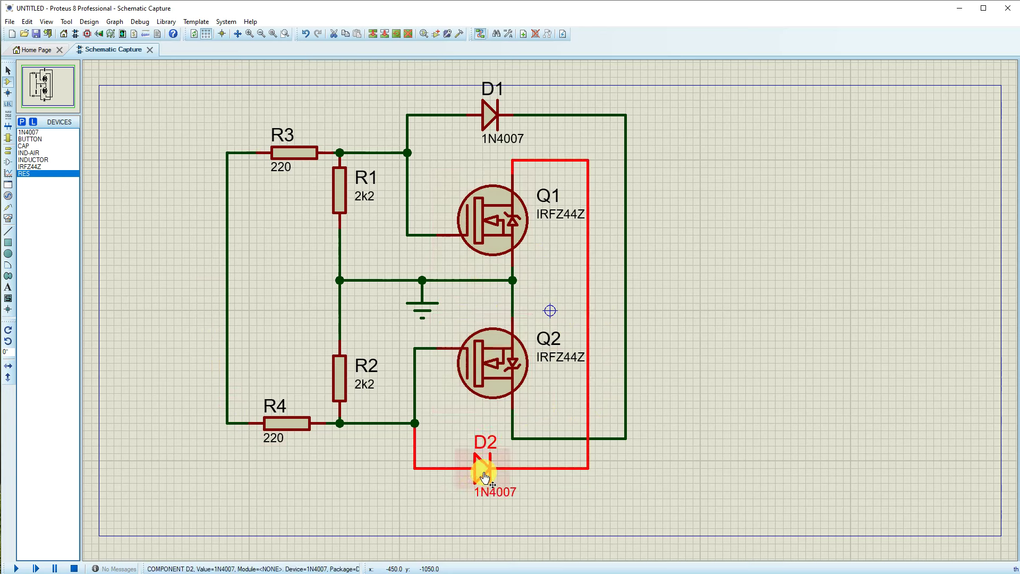
pyautogui.click(485, 228)
pyautogui.click(494, 372)
pyautogui.moveTo(495, 373); pyautogui.dragTo(496, 351)
pyautogui.click(679, 490)
pyautogui.moveTo(678, 513); pyautogui.dragTo(159, 363)
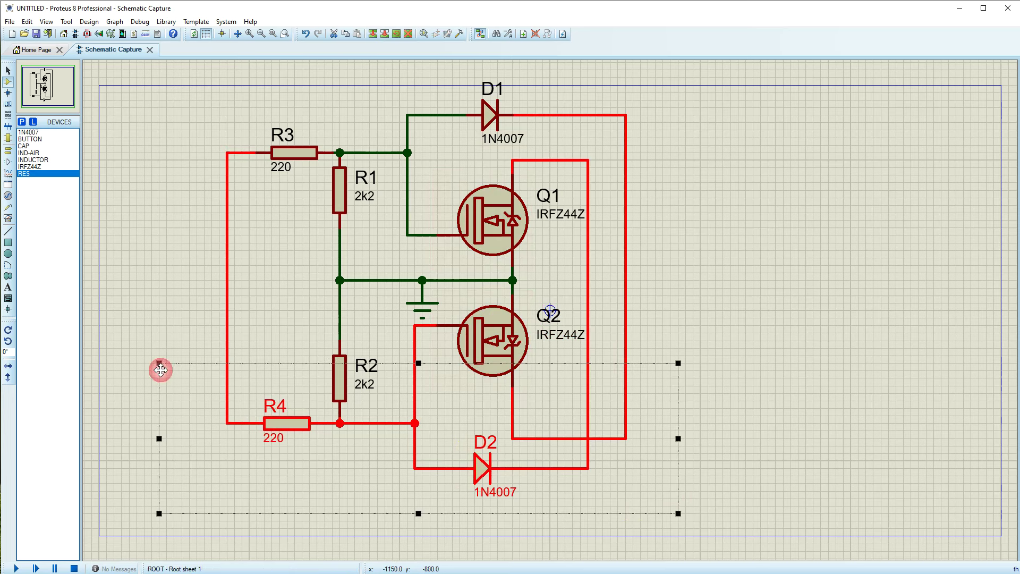
pyautogui.moveTo(482, 470); pyautogui.dragTo(491, 456)
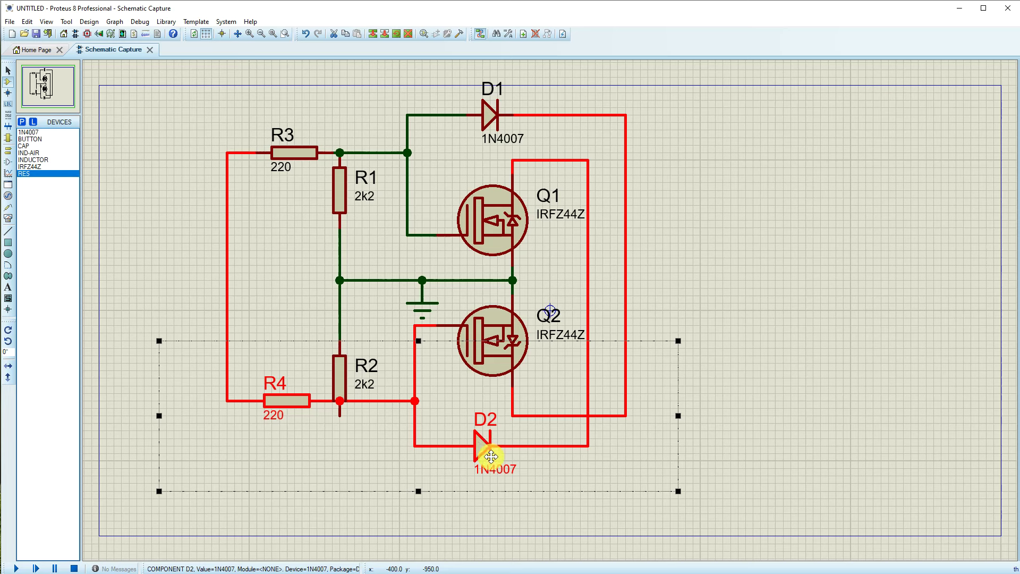
pyautogui.click(761, 265)
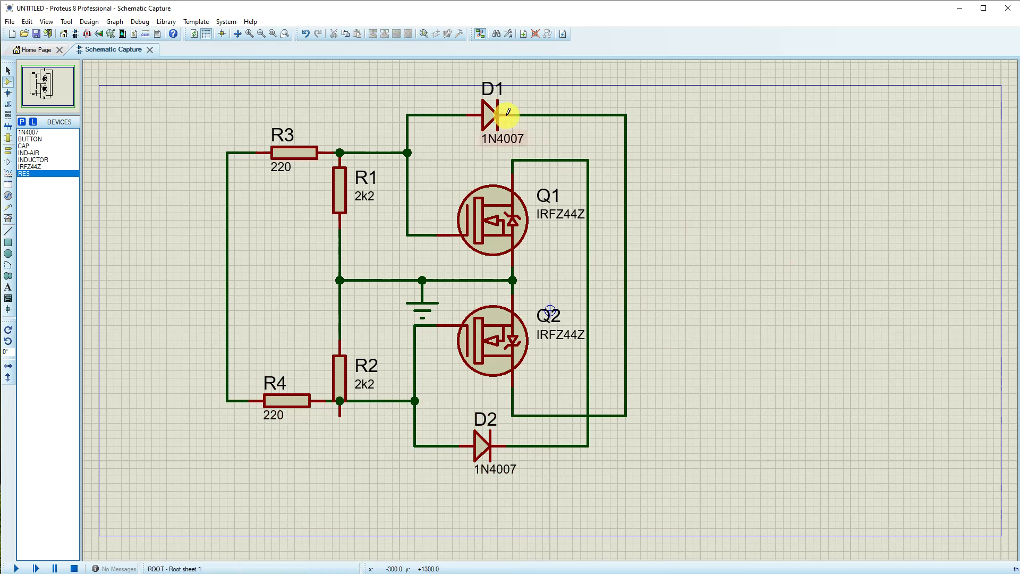
# Step: Move D1 down with its value label shifted left, and lower the horizontal wire above Q1
pyautogui.click(491, 122)
pyautogui.moveTo(492, 123); pyautogui.dragTo(492, 146)
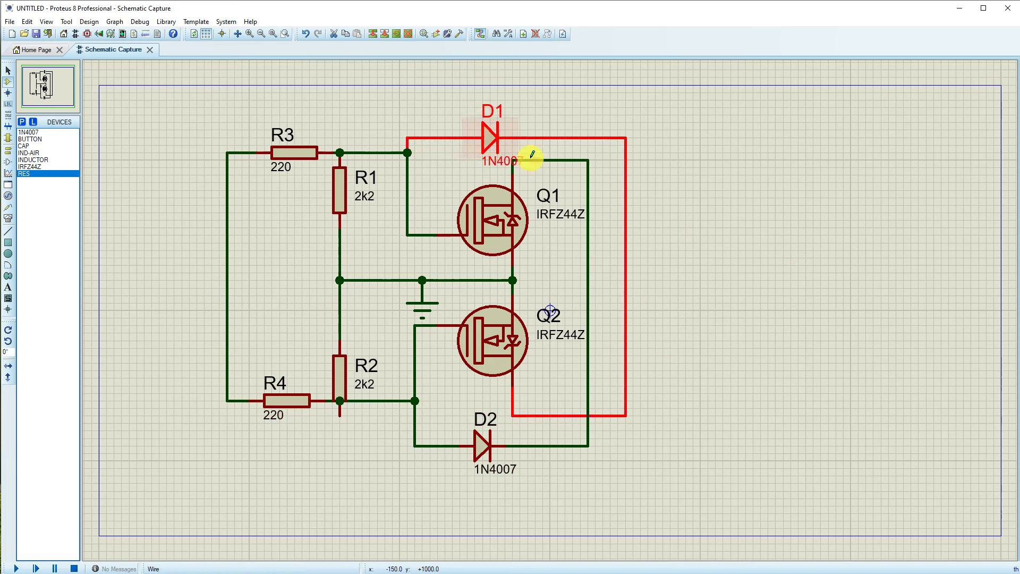
pyautogui.rightClick(569, 158)
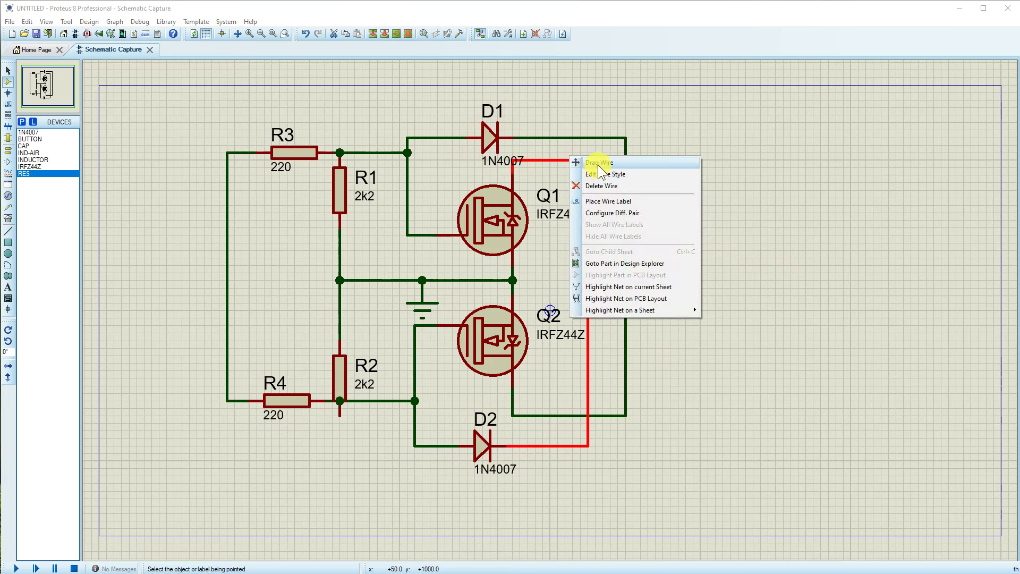
pyautogui.click(592, 163)
pyautogui.click(588, 165)
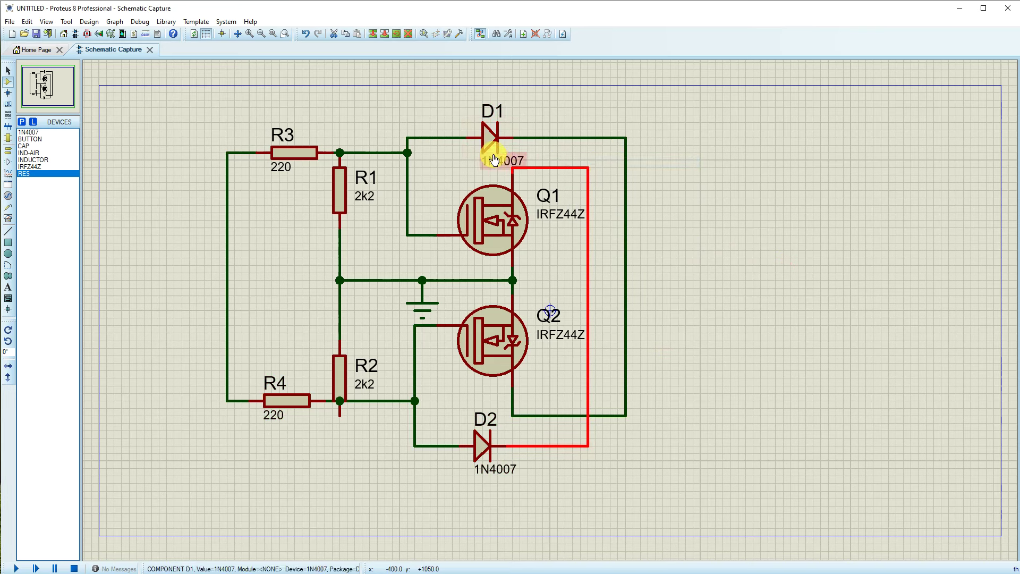
pyautogui.moveTo(490, 166); pyautogui.dragTo(475, 166)
# Step: Move R3 and its wiring up in line with D1, keeping the junctions on one straight wire
pyautogui.moveTo(158, 93); pyautogui.dragTo(430, 183)
pyautogui.moveTo(353, 153); pyautogui.dragTo(352, 138)
pyautogui.click(448, 183)
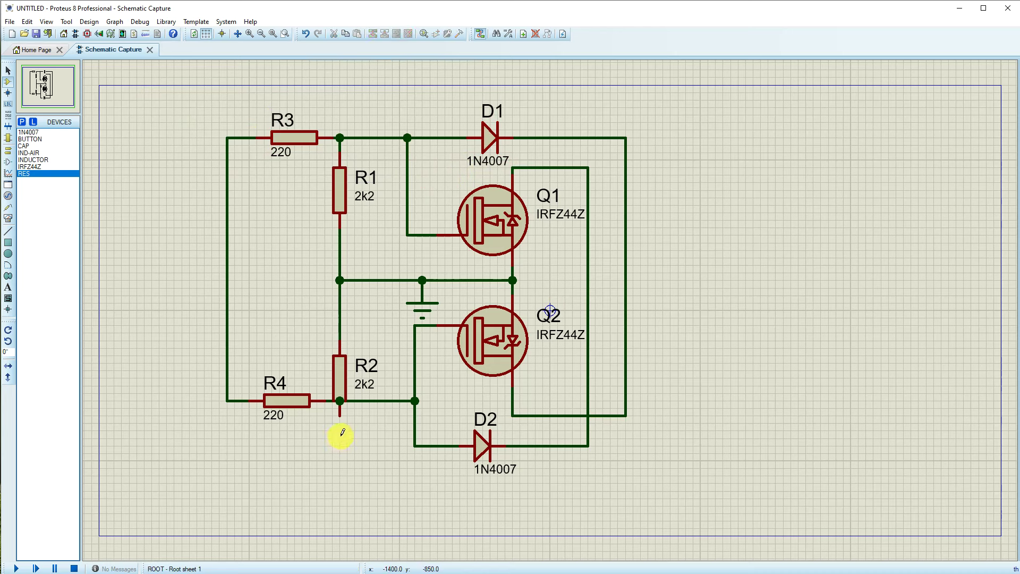
# Step: Move R4 and its wiring down in line with D2, and shift R2 slightly upward
pyautogui.moveTo(174, 363); pyautogui.dragTo(422, 423)
pyautogui.moveTo(287, 401); pyautogui.dragTo(287, 446)
pyautogui.click(387, 499)
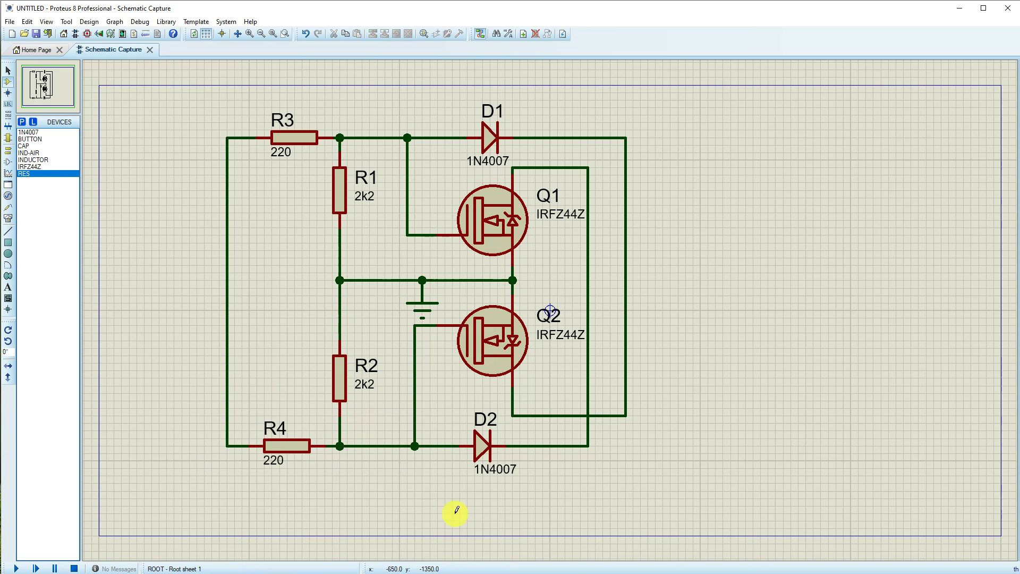
pyautogui.click(340, 378)
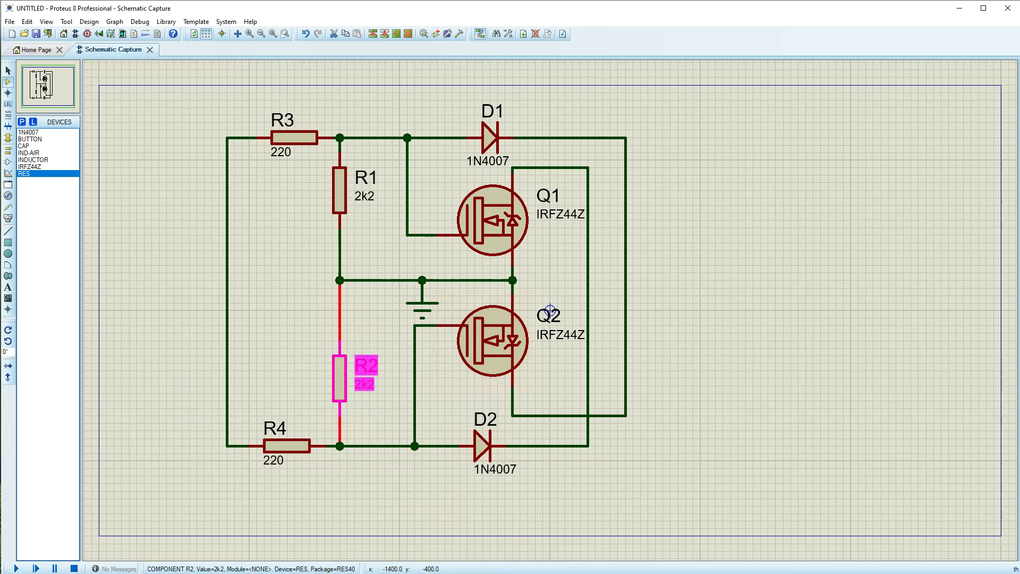
pyautogui.click(916, 351)
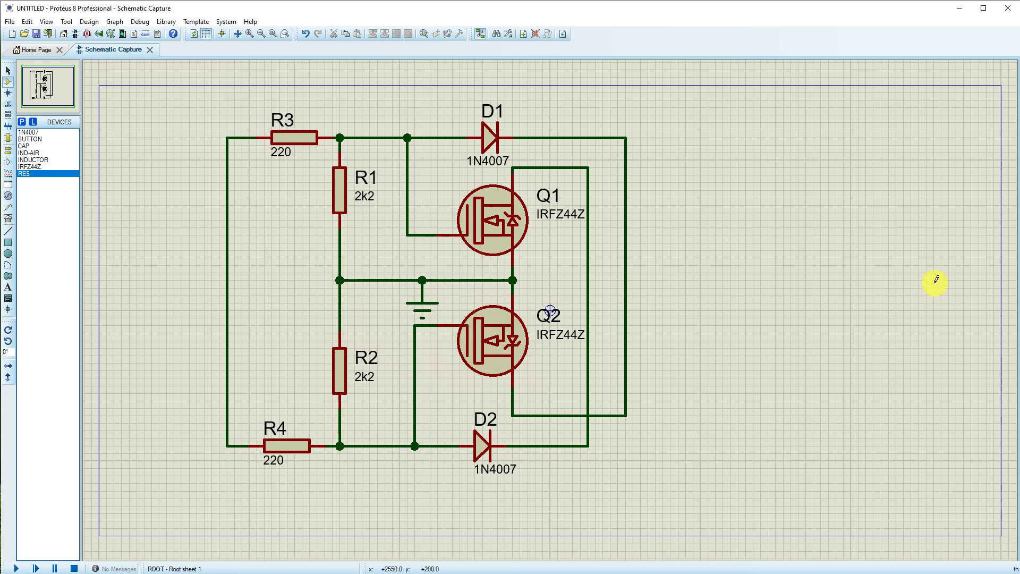
# Step: Place two INDUCTOR parts rotated 270°, stacked vertically near the sheet's right edge, and wire them together in series
pyautogui.click(33, 159)
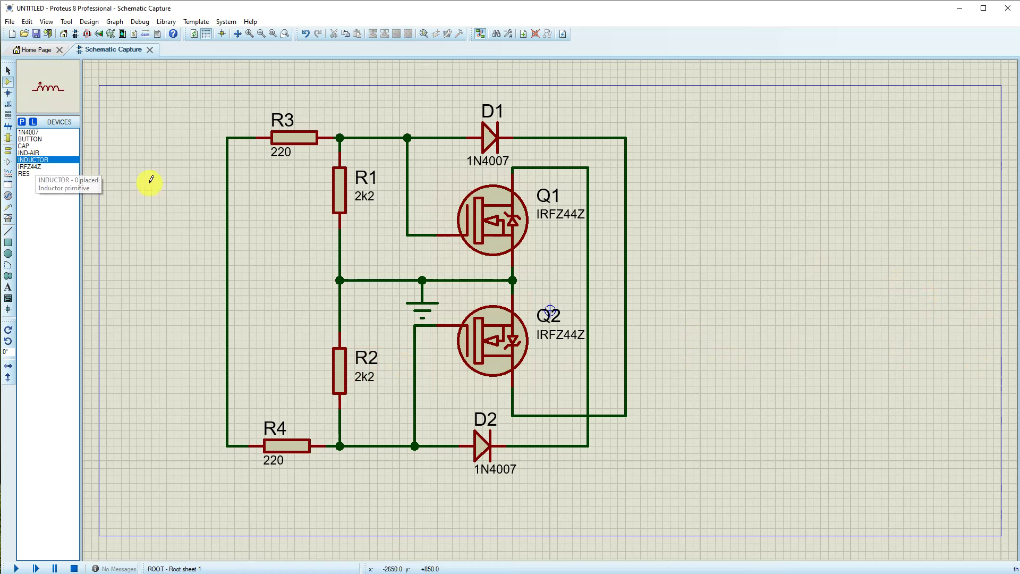
pyautogui.click(918, 228)
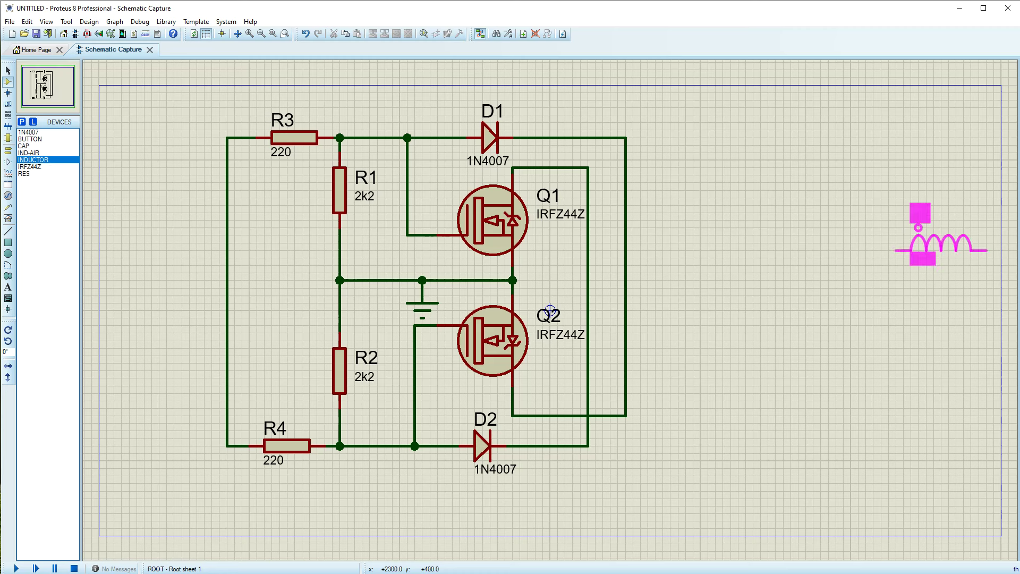
pyautogui.press('KP_Add')
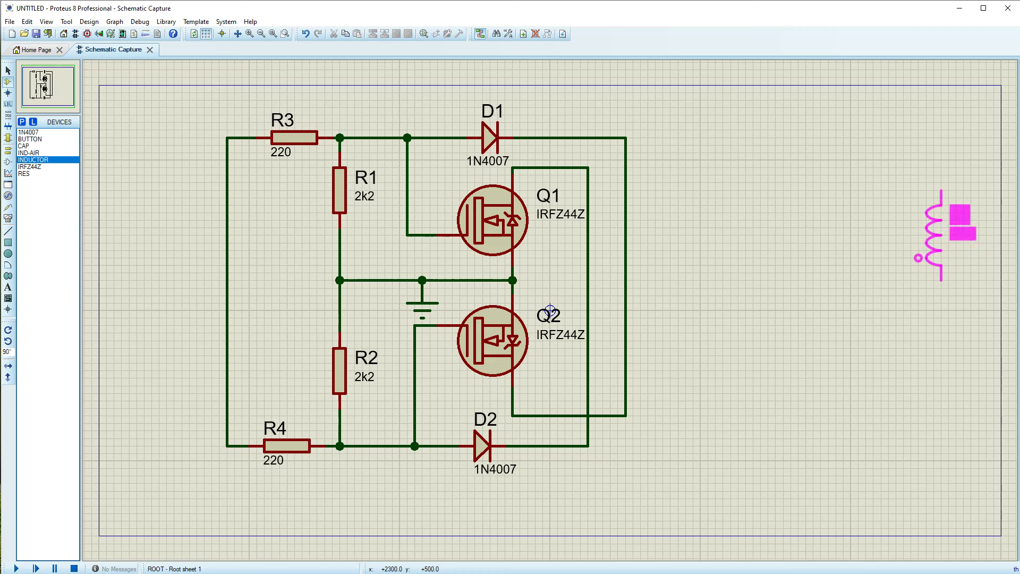
pyautogui.press('KP_Add')
pyautogui.press('KP_Add')
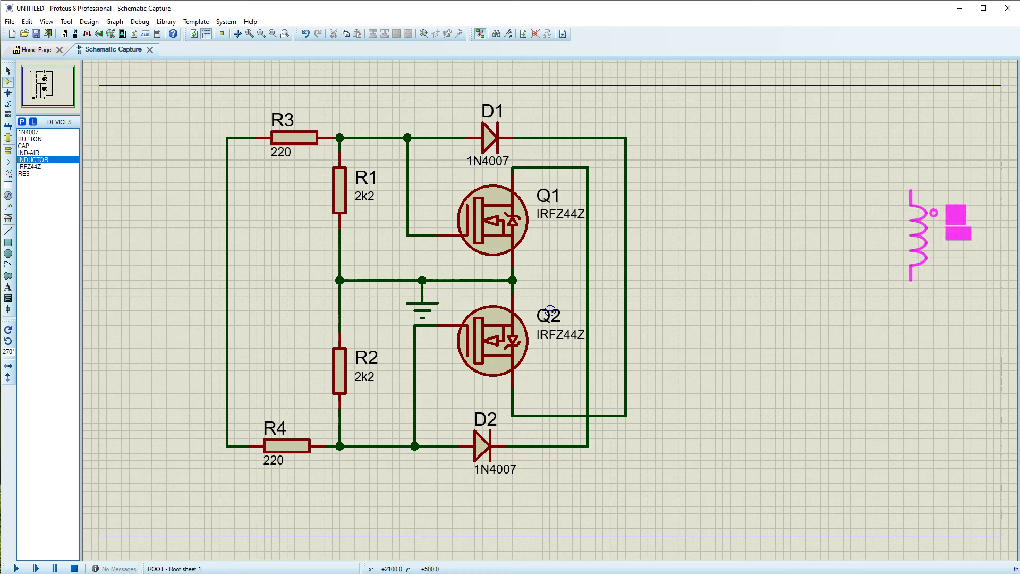
pyautogui.click(952, 235)
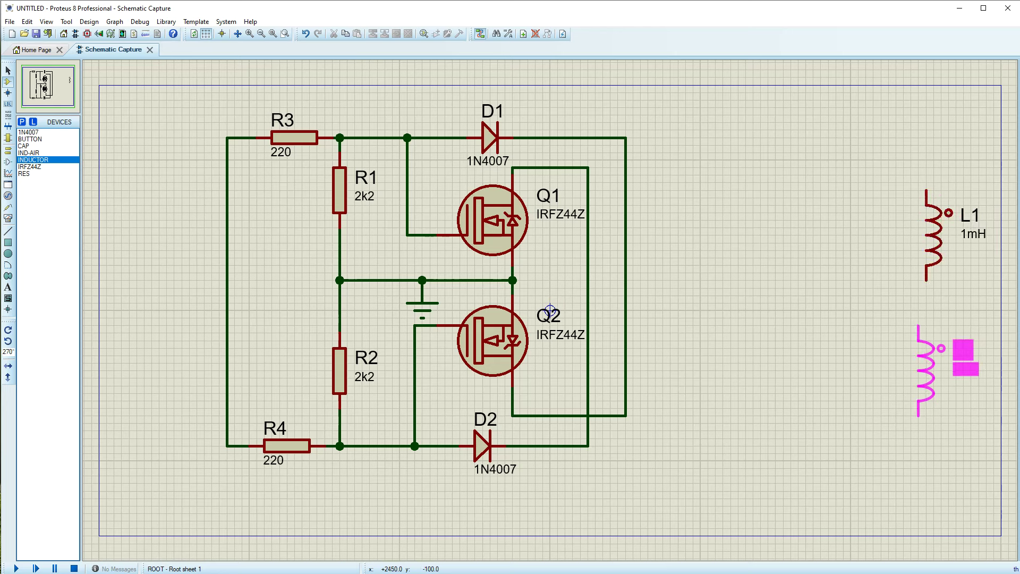
pyautogui.click(945, 362)
pyautogui.click(927, 317)
pyautogui.click(927, 317)
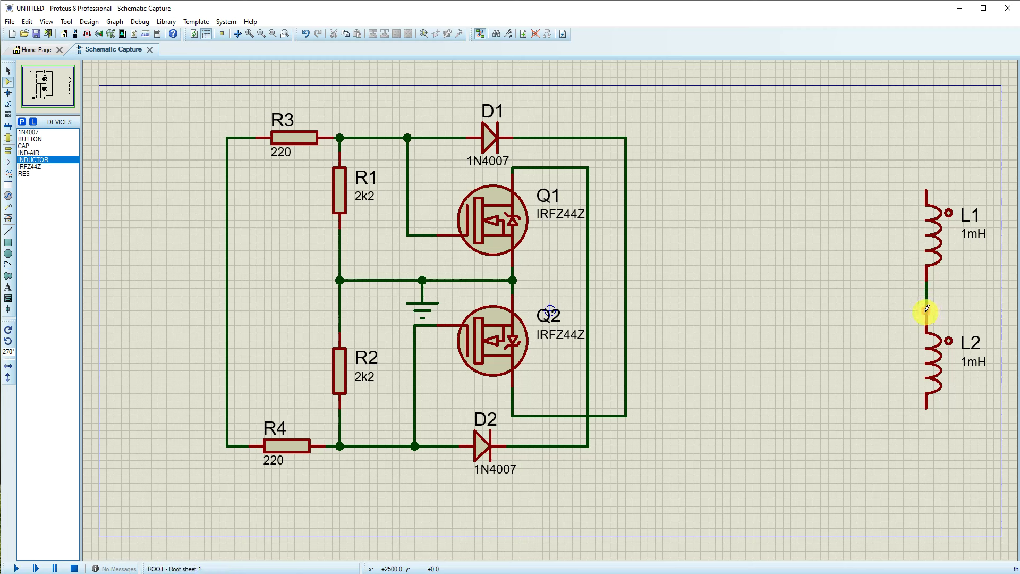
# Step: Place an IND-AIR inductor horizontally, above and to the left of L1
pyautogui.click(29, 158)
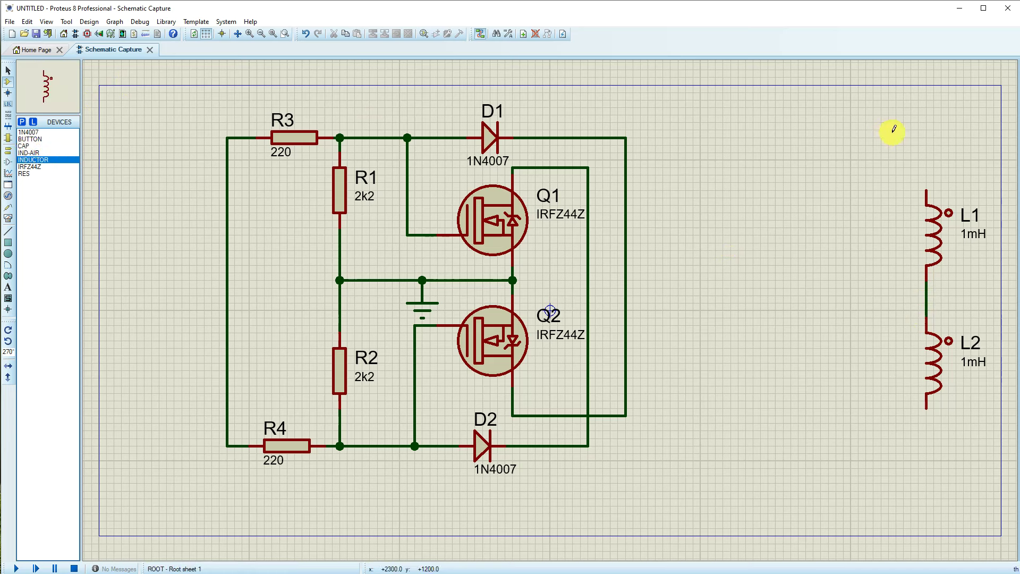
pyautogui.click(31, 153)
pyautogui.click(35, 160)
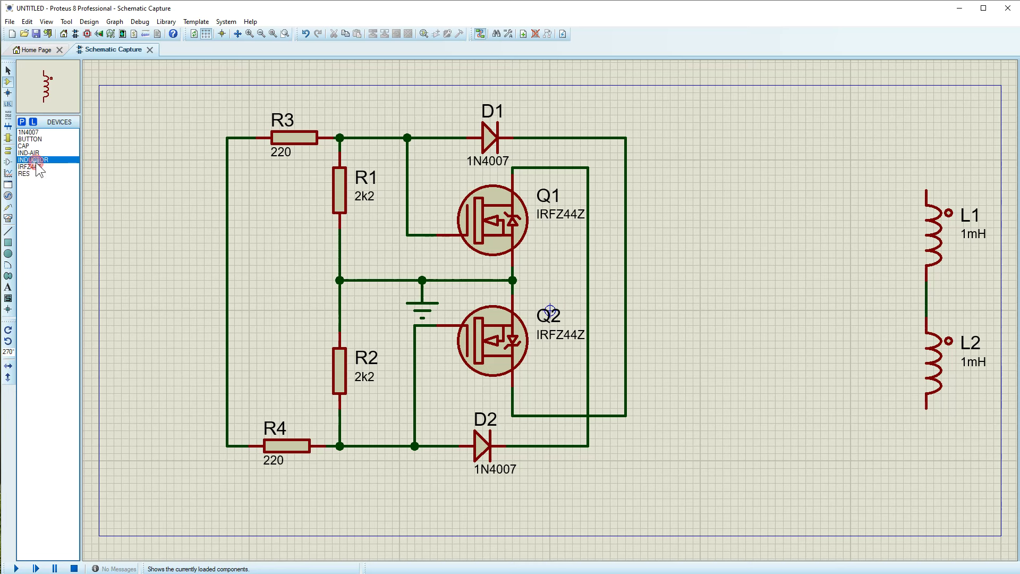
pyautogui.click(32, 154)
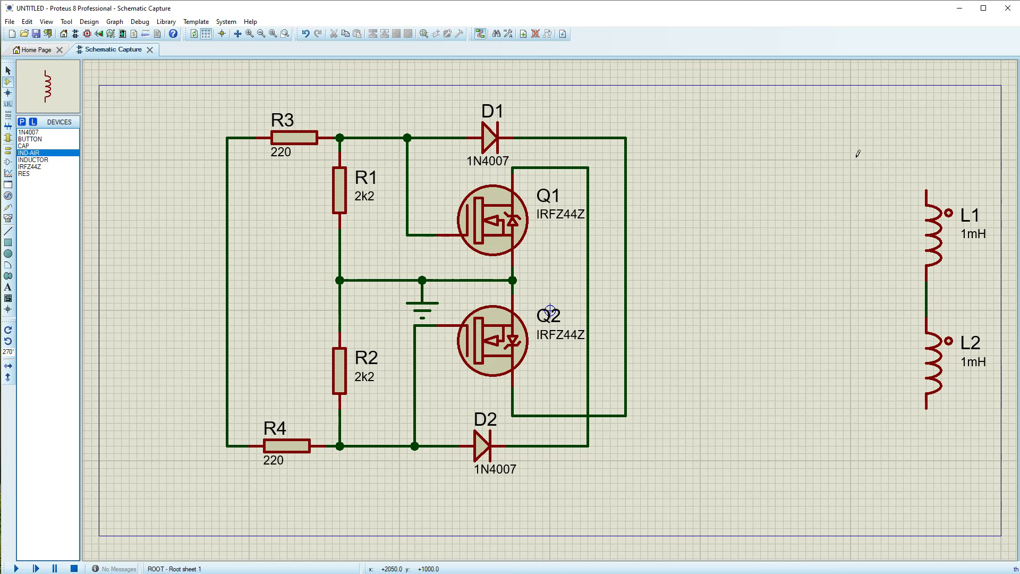
pyautogui.press('KP_Add')
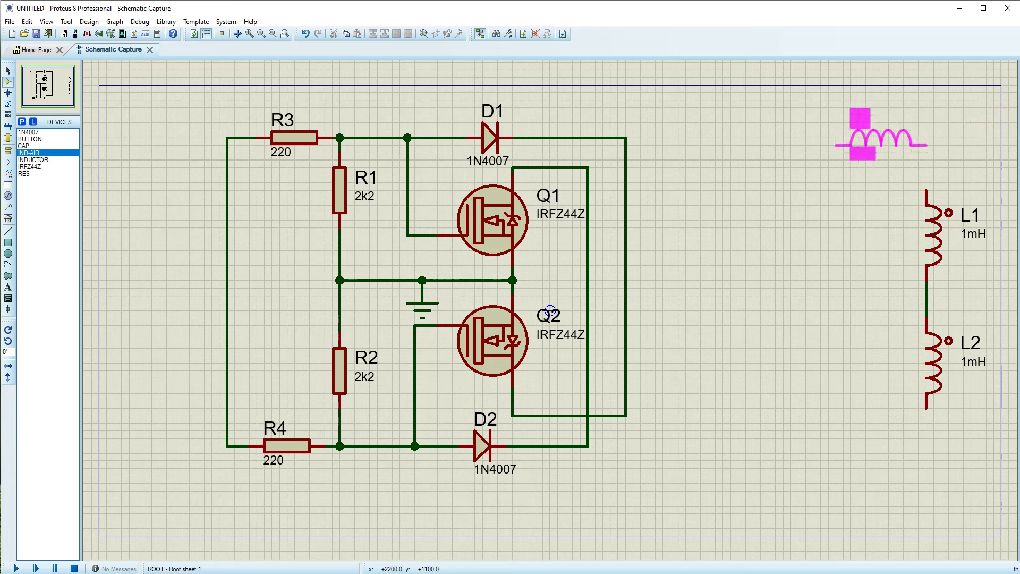
pyautogui.click(851, 143)
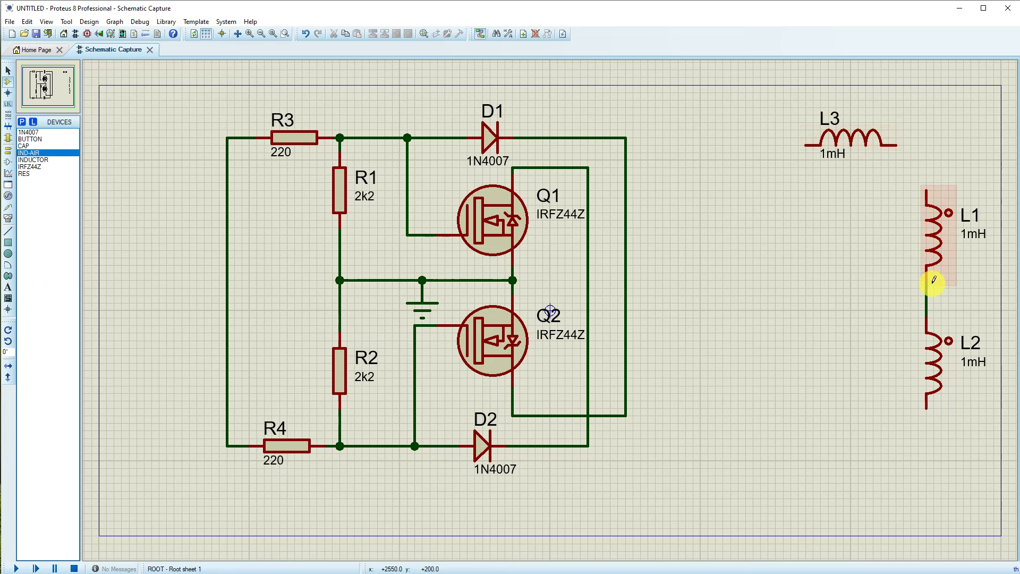
# Step: Set the upper vertical inductor's part reference to 3TR and try to give the lower one the same reference
pyautogui.doubleClick(937, 226)
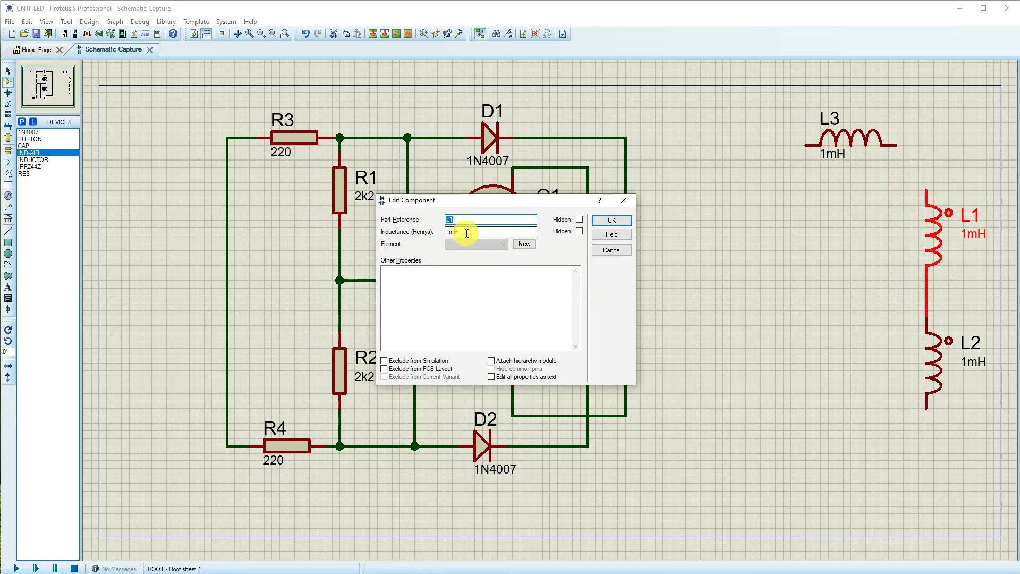
pyautogui.write('3')
pyautogui.write('TR')
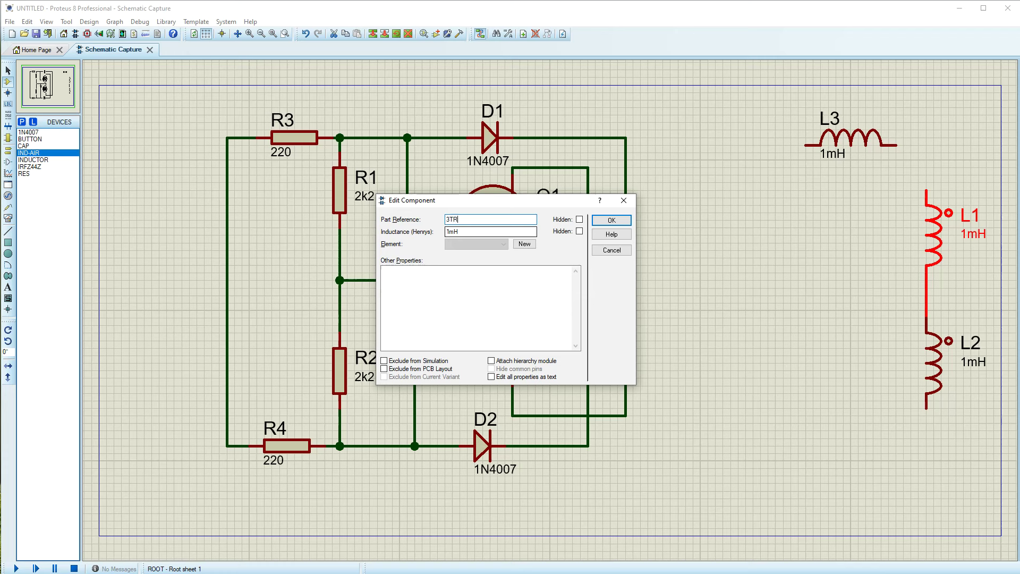
pyautogui.press('Return')
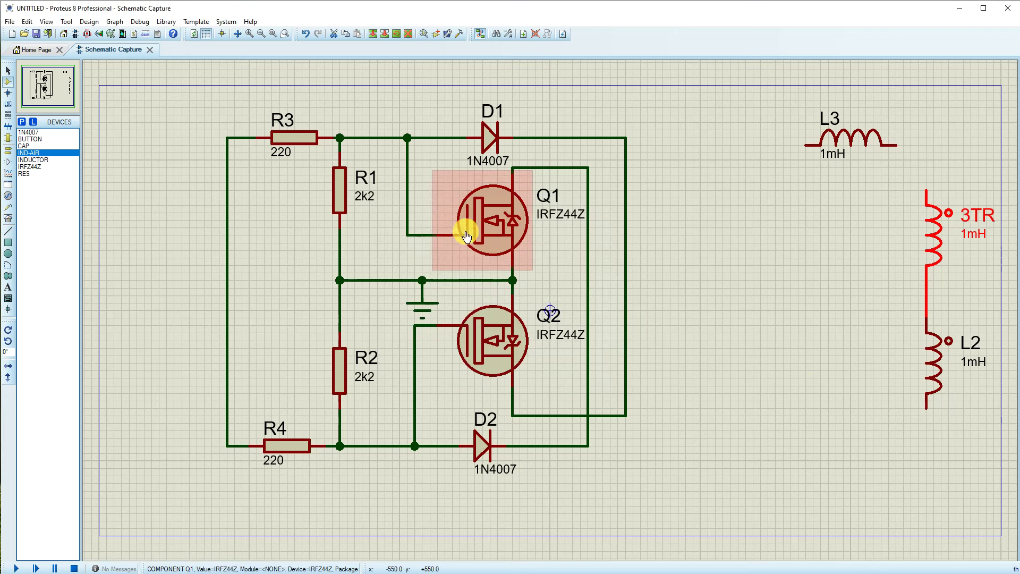
pyautogui.doubleClick(935, 368)
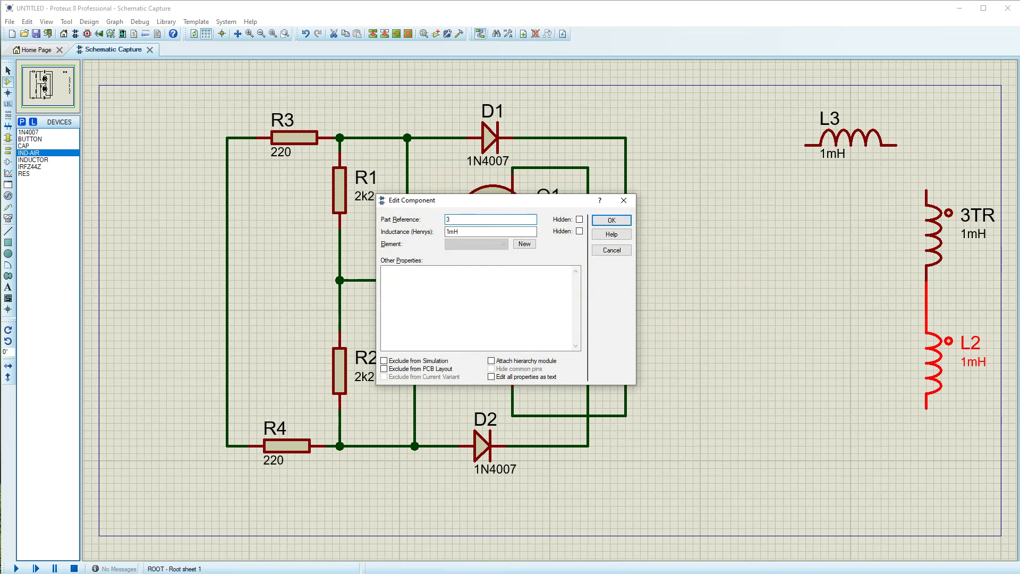
pyautogui.press('Return')
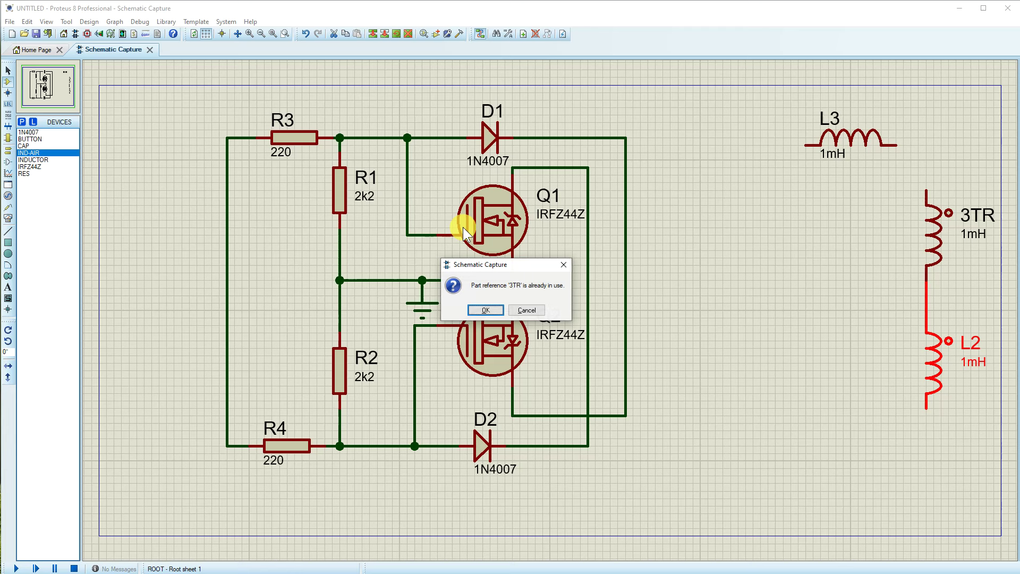
pyautogui.click(524, 310)
# Step: Set the inductance value of the lower vertical inductor L2 to 3 Tr
pyautogui.doubleClick(936, 361)
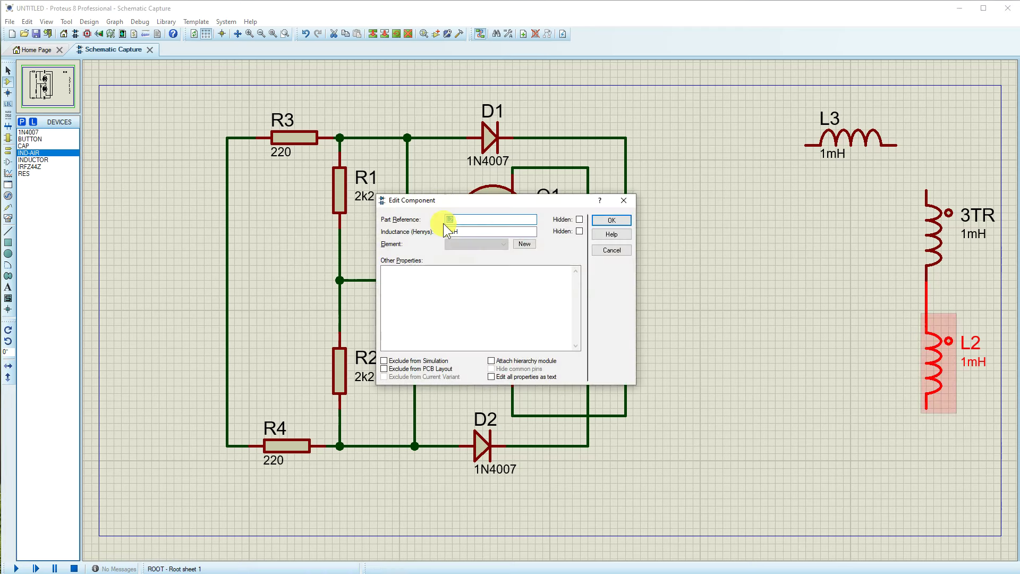
pyautogui.doubleClick(457, 233)
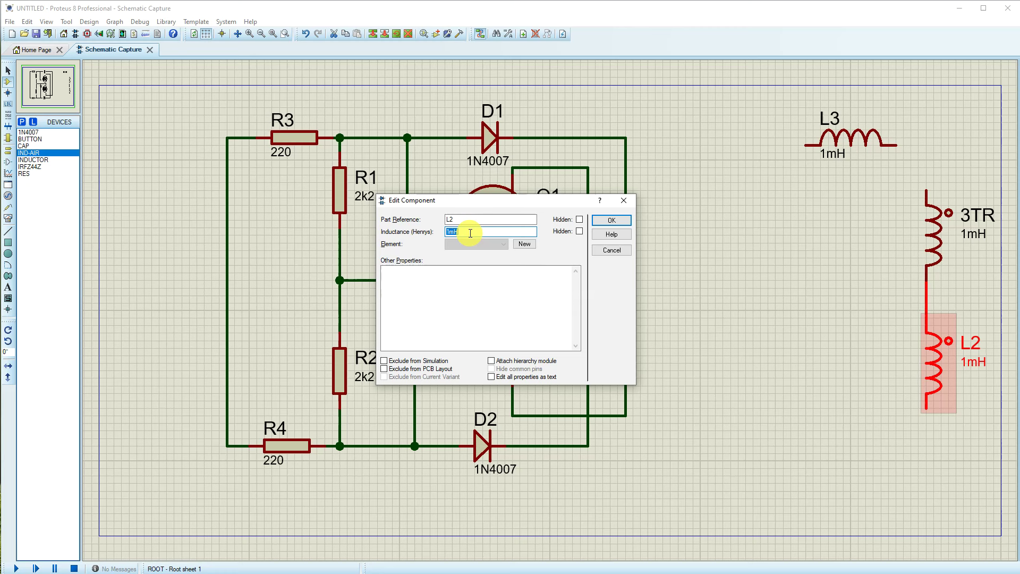
pyautogui.write('3 Tr')
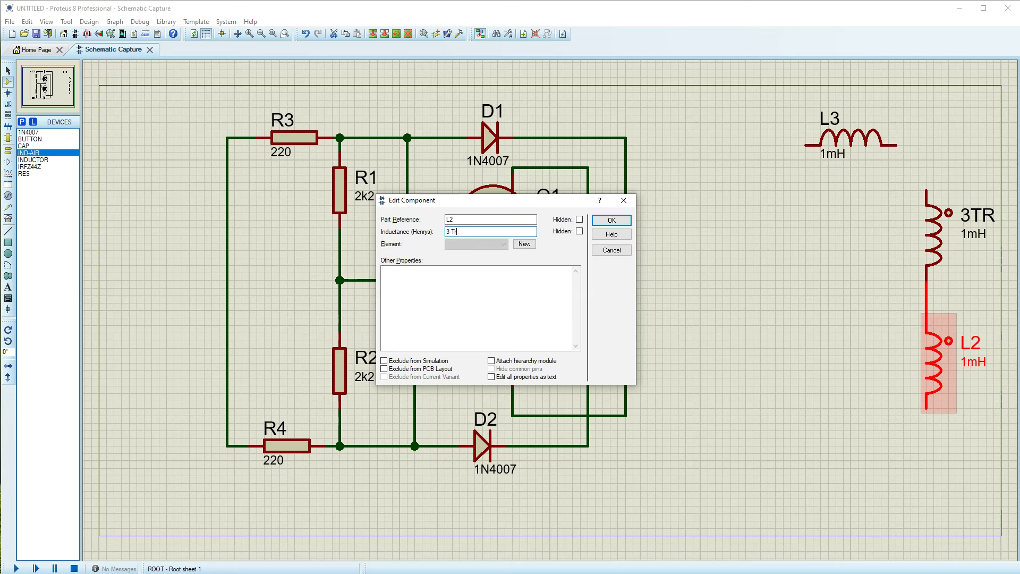
pyautogui.click(607, 219)
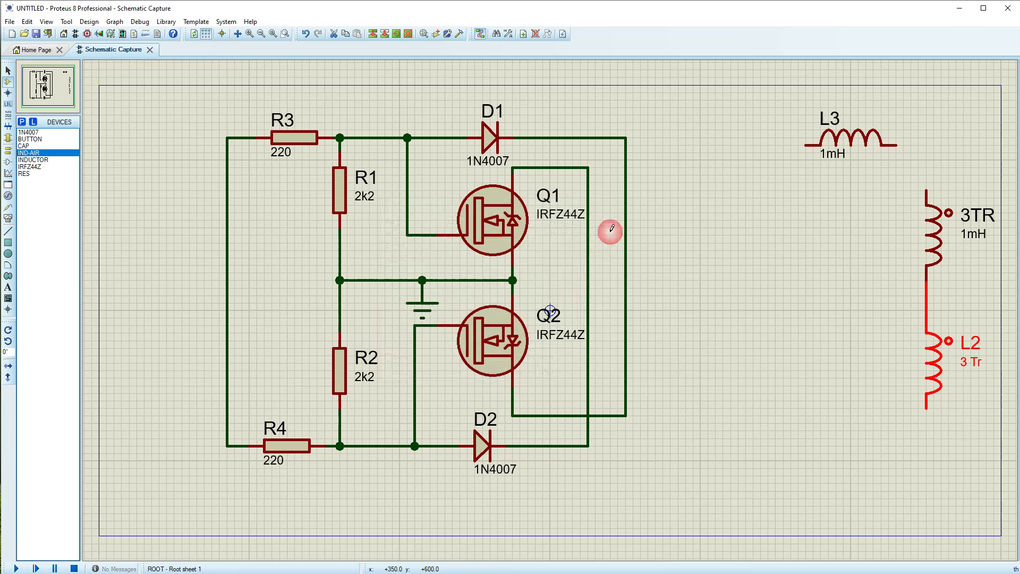
# Step: Set the upper vertical inductor's part reference back to L1 and its inductance value to 3 Tr
pyautogui.click(930, 227)
pyautogui.click(868, 227)
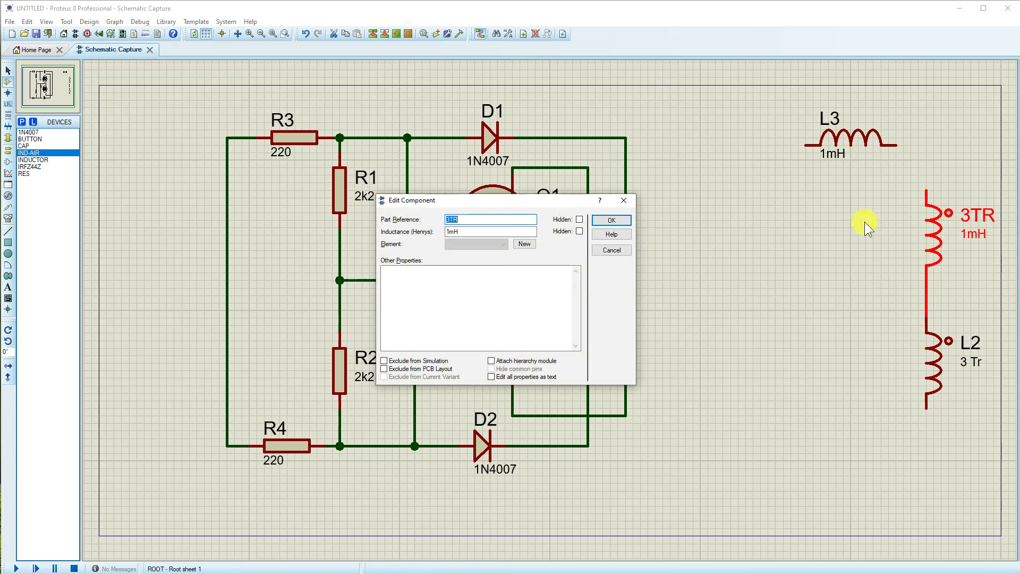
pyautogui.write('L1')
pyautogui.click(479, 226)
pyautogui.doubleClick(477, 230)
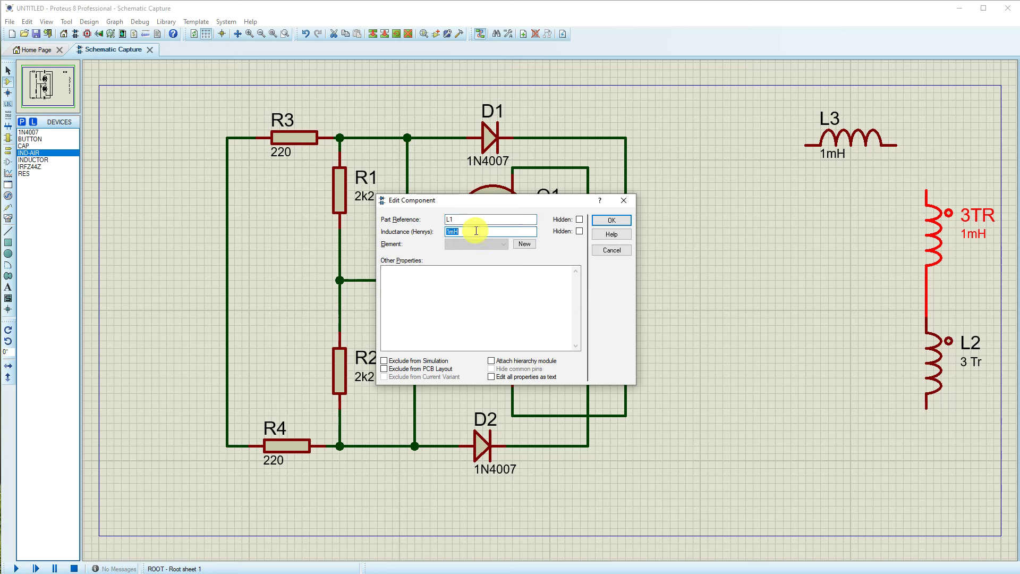
pyautogui.write('3 Tr')
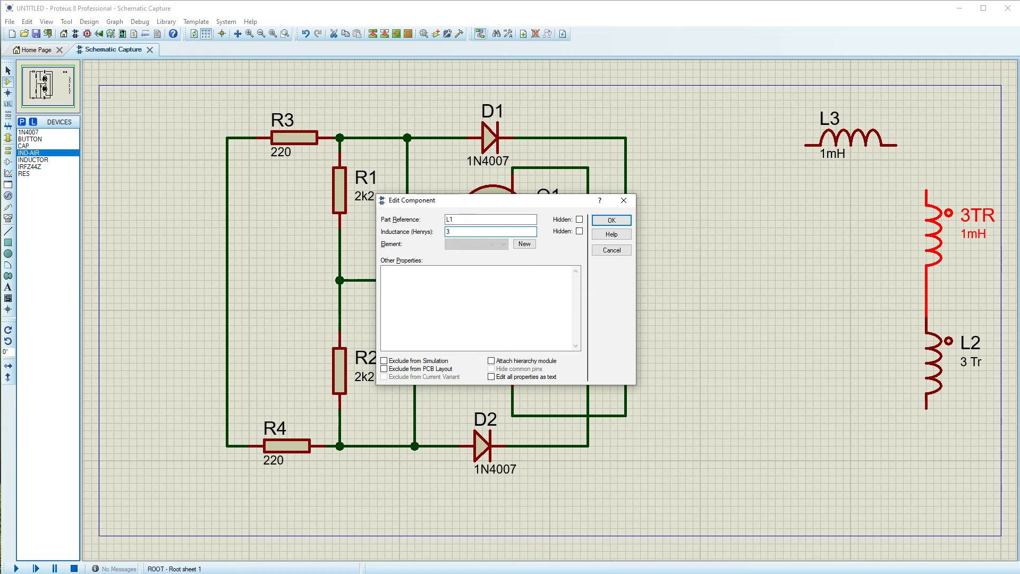
pyautogui.click(611, 220)
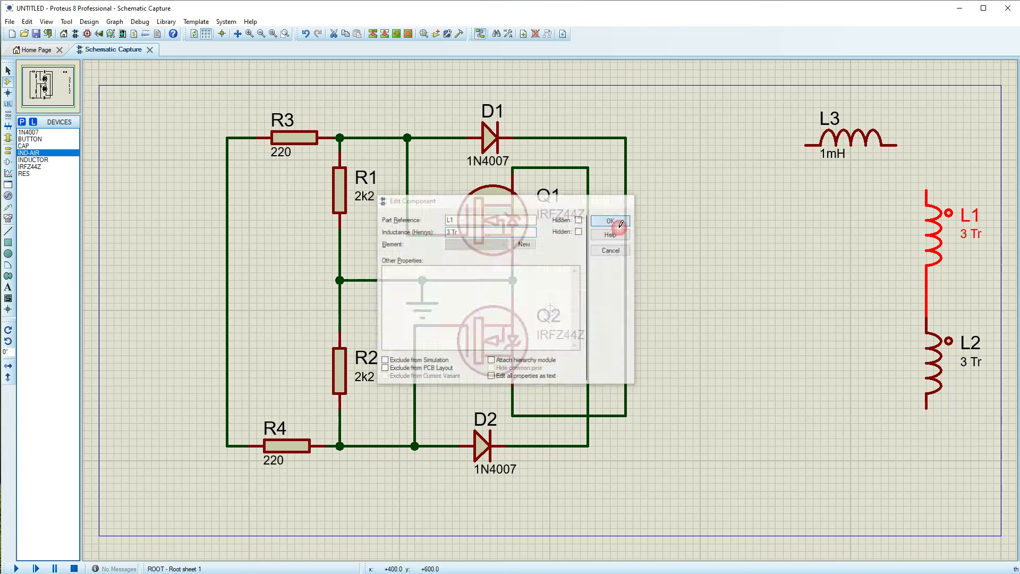
# Step: Set the inductance value of the horizontal inductor L3 to 30Tr, written without a space
pyautogui.doubleClick(865, 143)
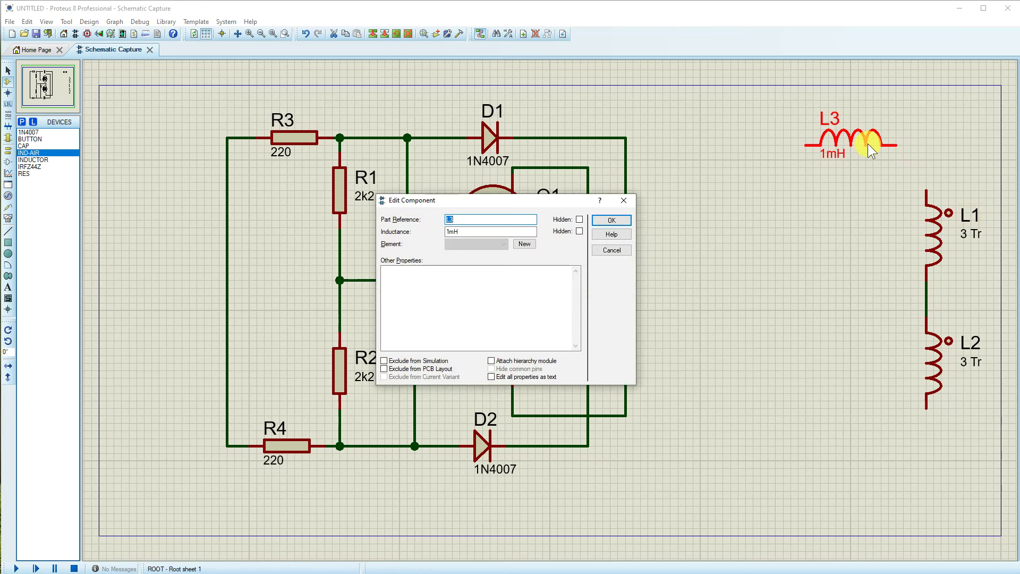
pyautogui.click(471, 229)
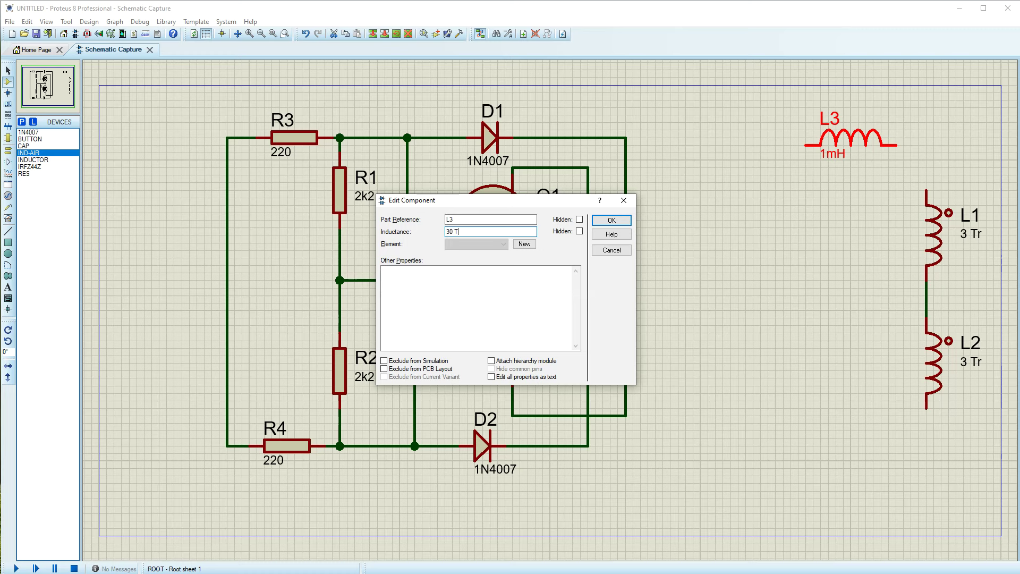
pyautogui.click(612, 220)
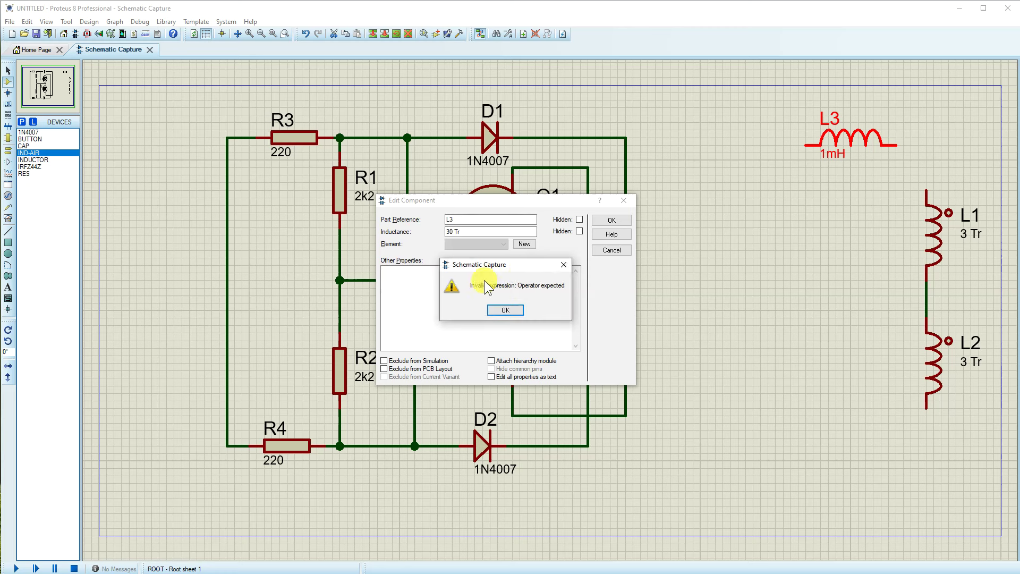
pyautogui.click(507, 311)
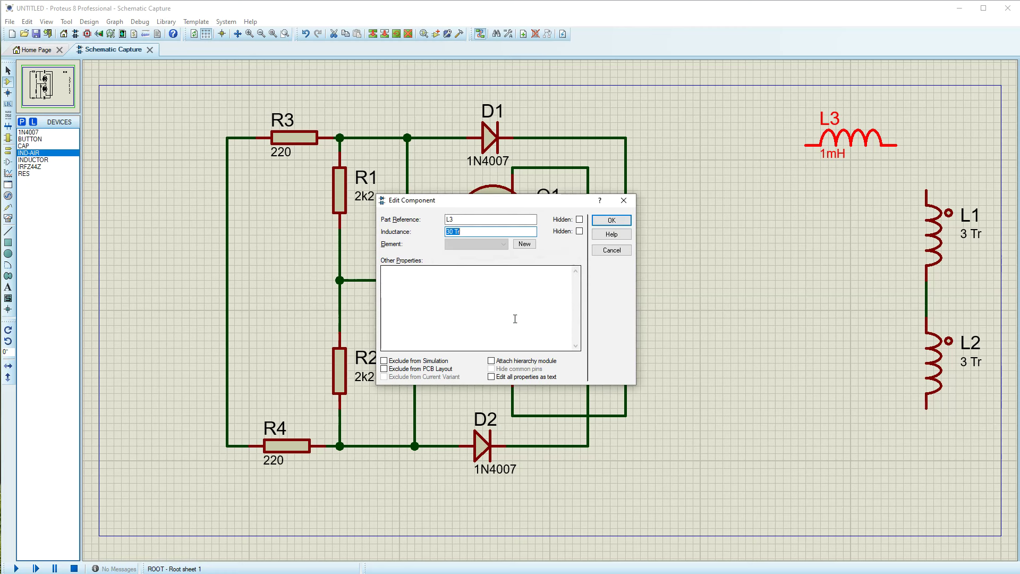
pyautogui.click(453, 231)
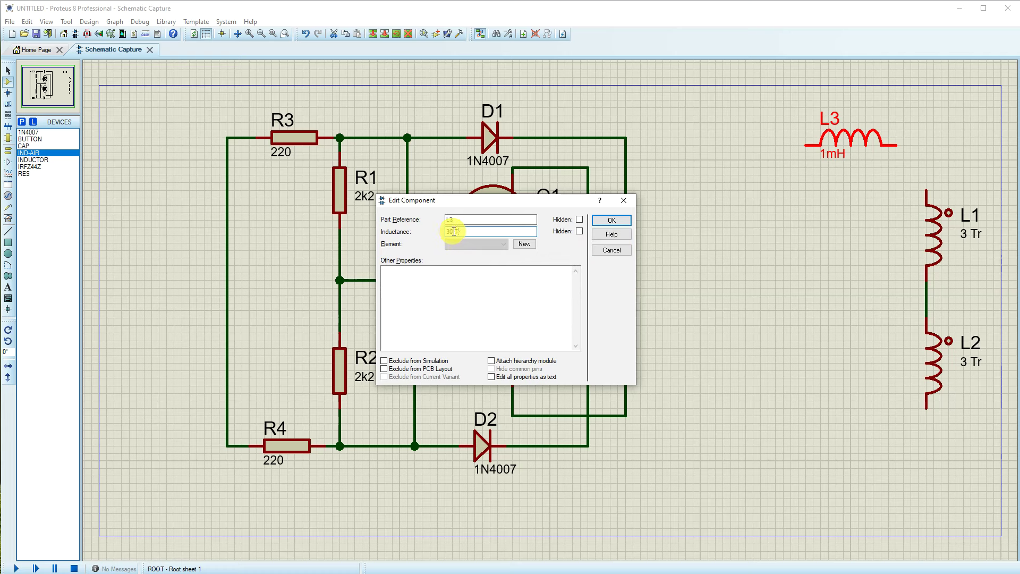
pyautogui.press('BackSpace')
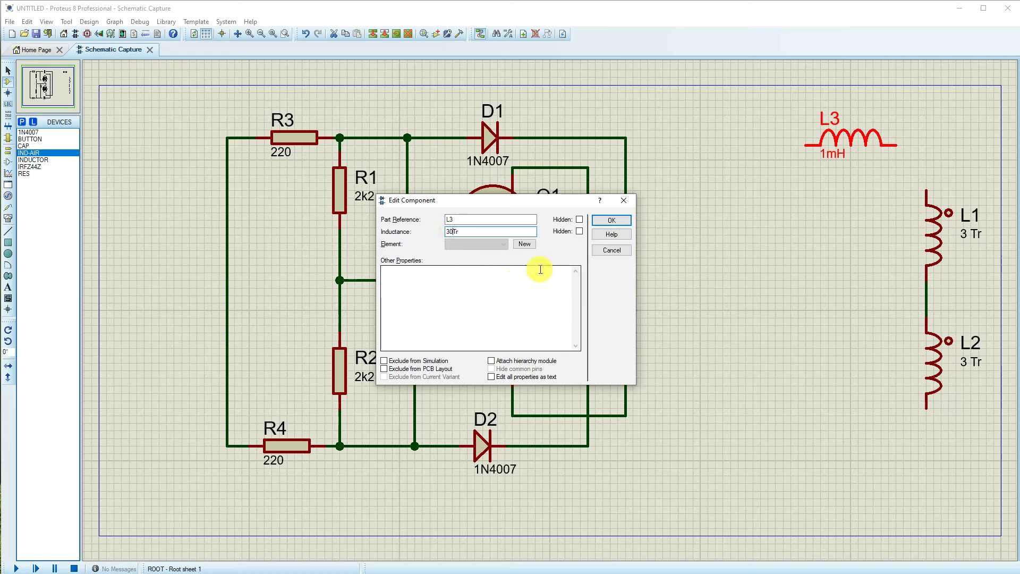
pyautogui.click(610, 220)
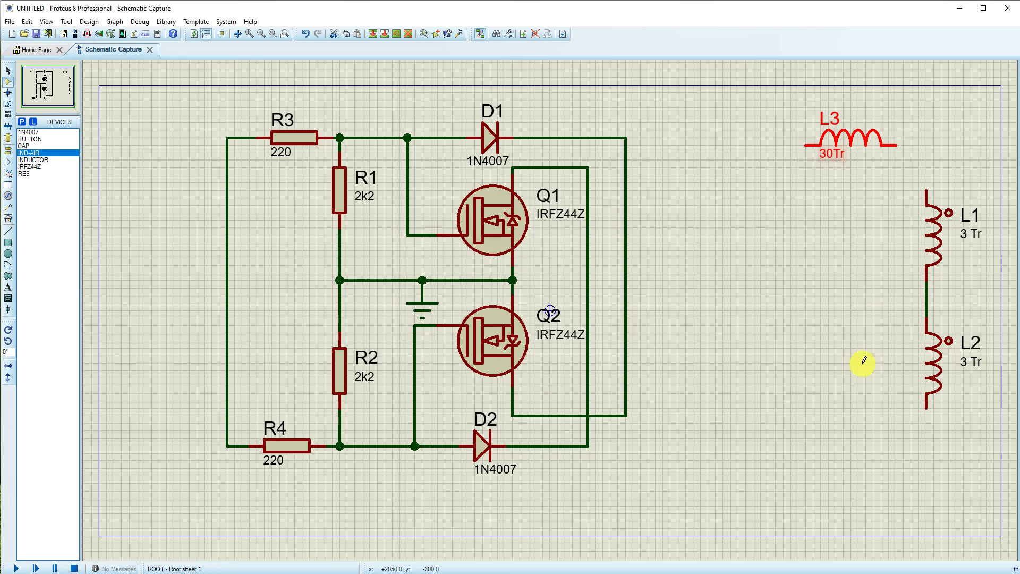
# Step: Remove the space from L1's inductance value so that it reads 3Tr
pyautogui.doubleClick(957, 275)
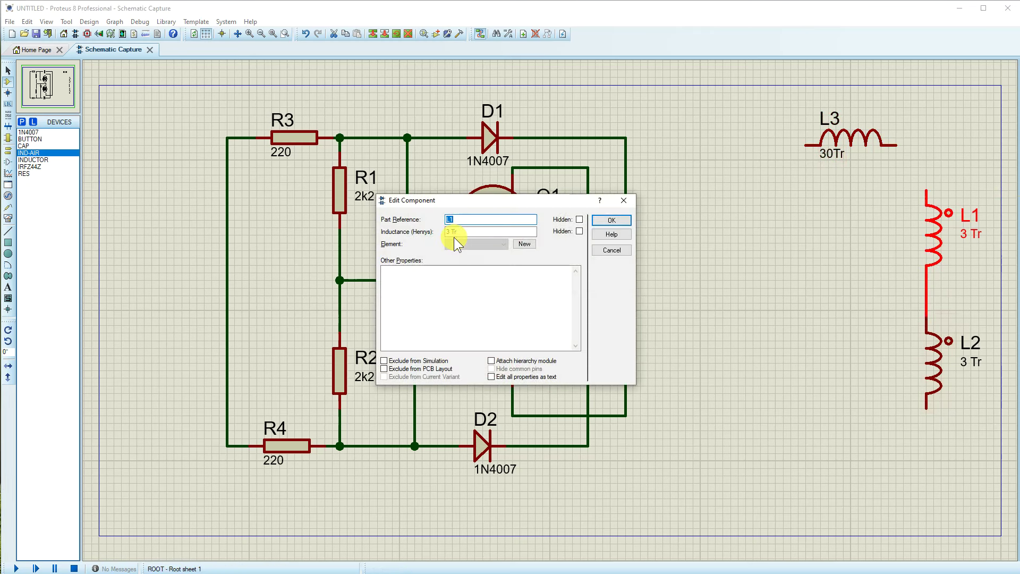
pyautogui.click(452, 231)
pyautogui.press('BackSpace')
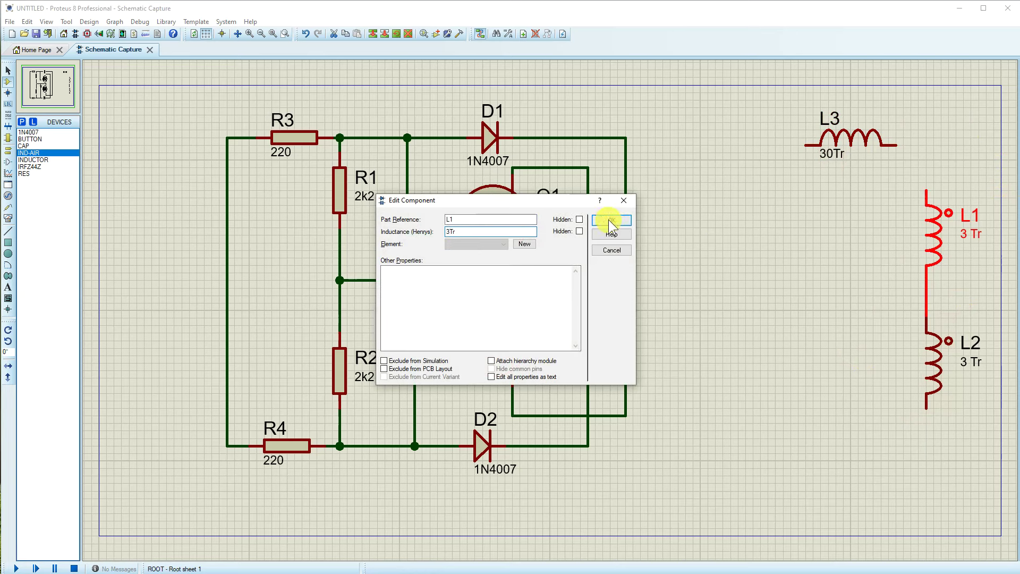
pyautogui.click(611, 220)
# Step: Remove the space from L2's inductance value so that it reads 3Tr
pyautogui.doubleClick(949, 348)
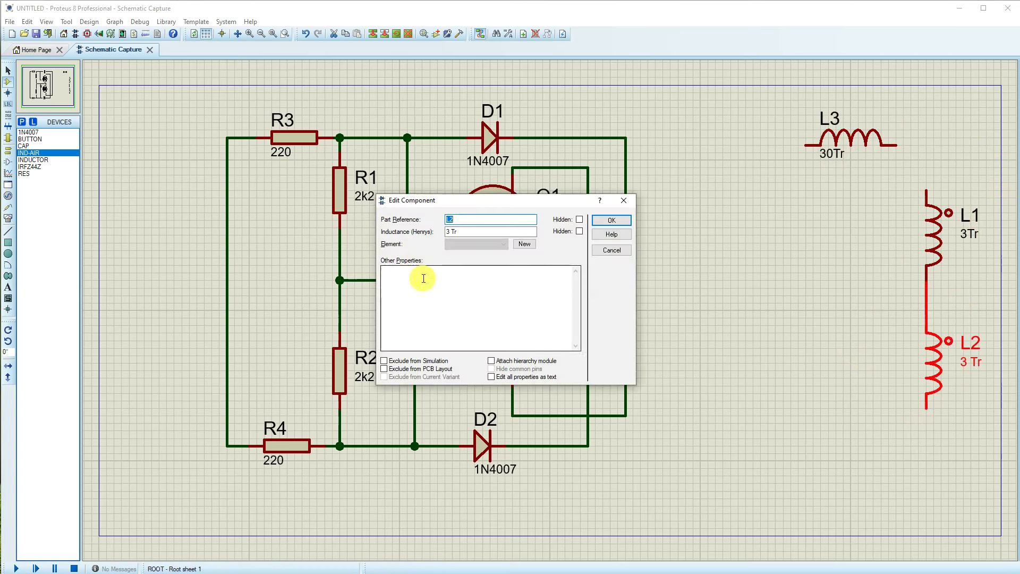
pyautogui.click(451, 231)
pyautogui.press('BackSpace')
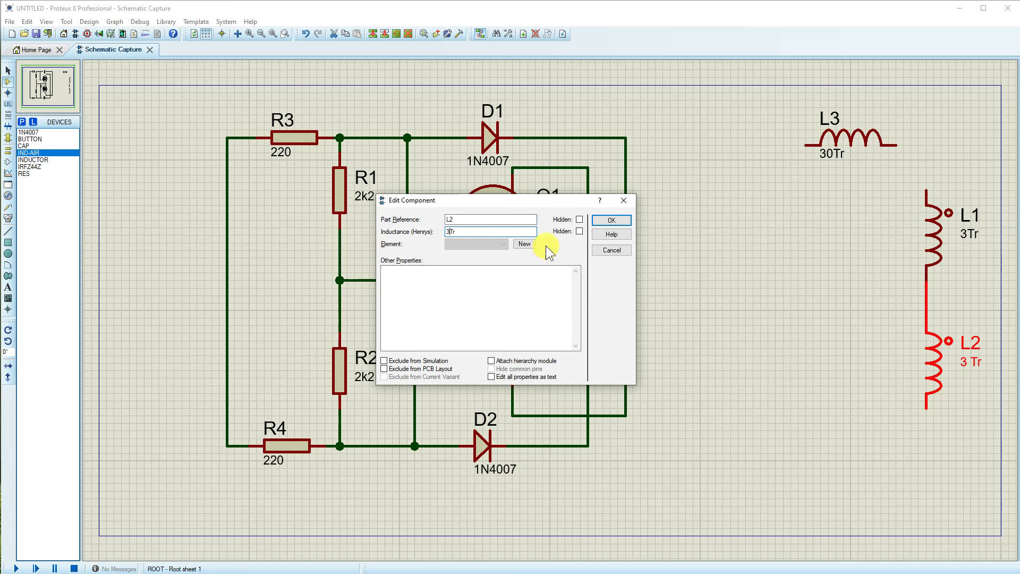
pyautogui.click(605, 221)
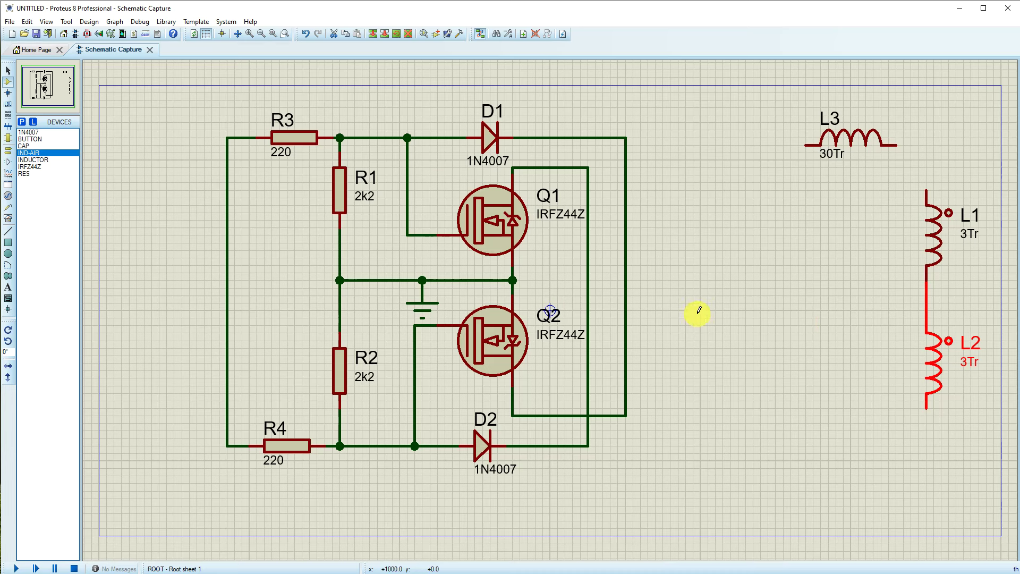
# Step: Move the entire two-MOSFET circuit block slightly down and to the right, leaving the three inductors in place
pyautogui.moveTo(174, 84); pyautogui.dragTo(779, 525)
pyautogui.click(877, 364)
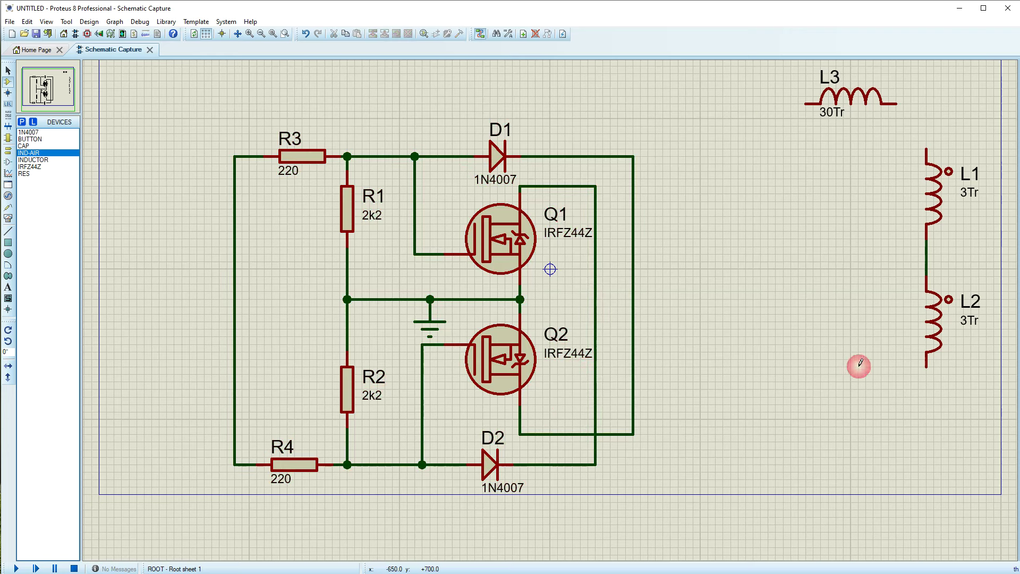
pyautogui.moveTo(174, 96); pyautogui.dragTo(719, 505)
pyautogui.moveTo(537, 378); pyautogui.dragTo(589, 367)
pyautogui.click(962, 363)
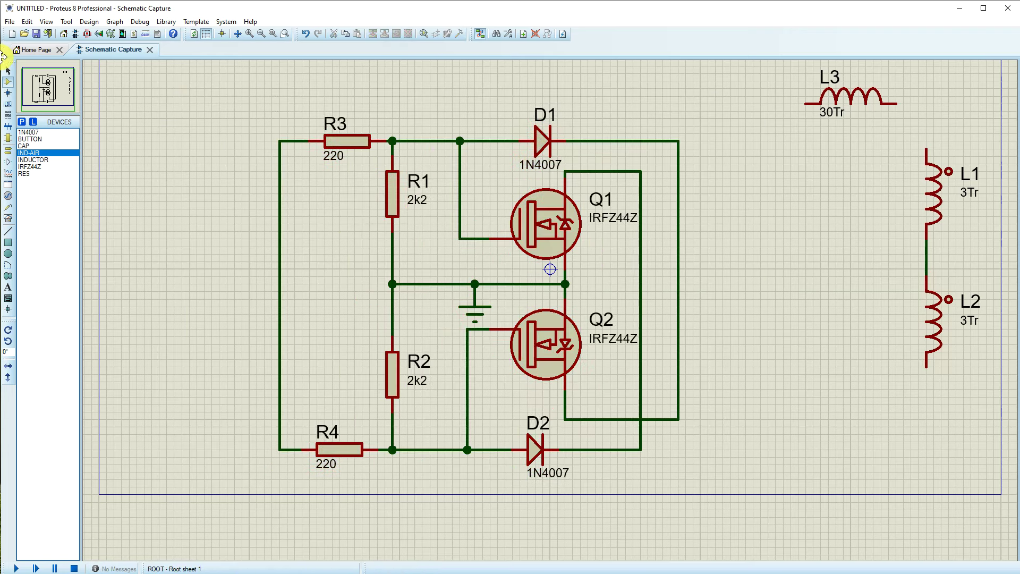
# Step: Place a BUTTON above R3 and wire its left terminal to the corner of the wire joining R3 and R4
pyautogui.click(30, 139)
pyautogui.scroll(-1, 550, 270)
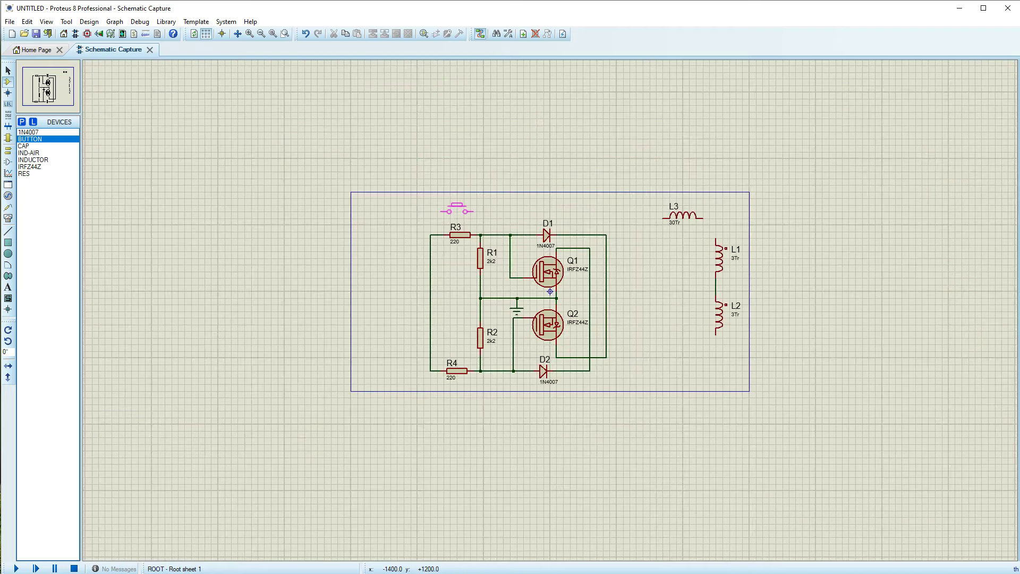
pyautogui.click(463, 209)
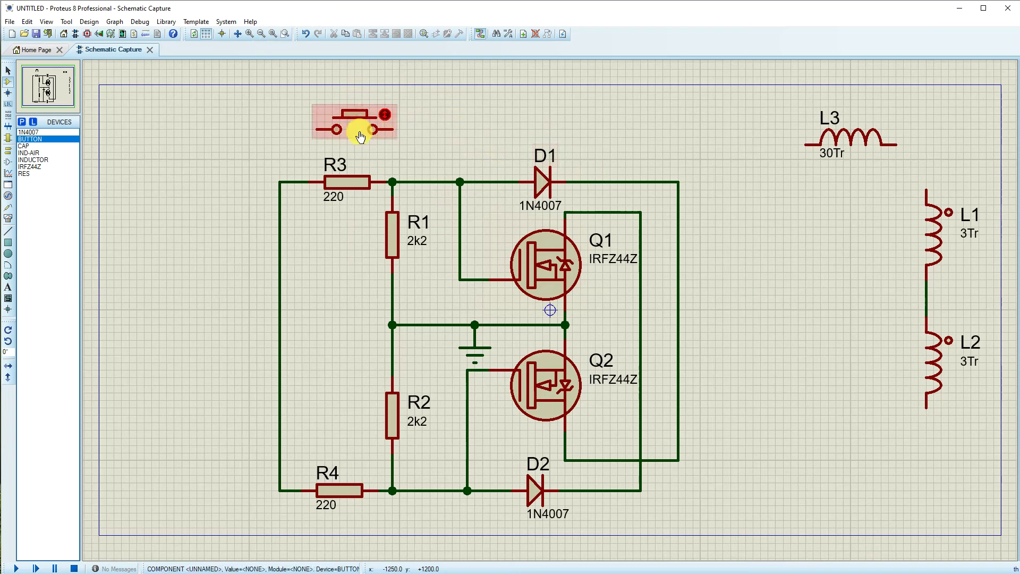
pyautogui.click(318, 129)
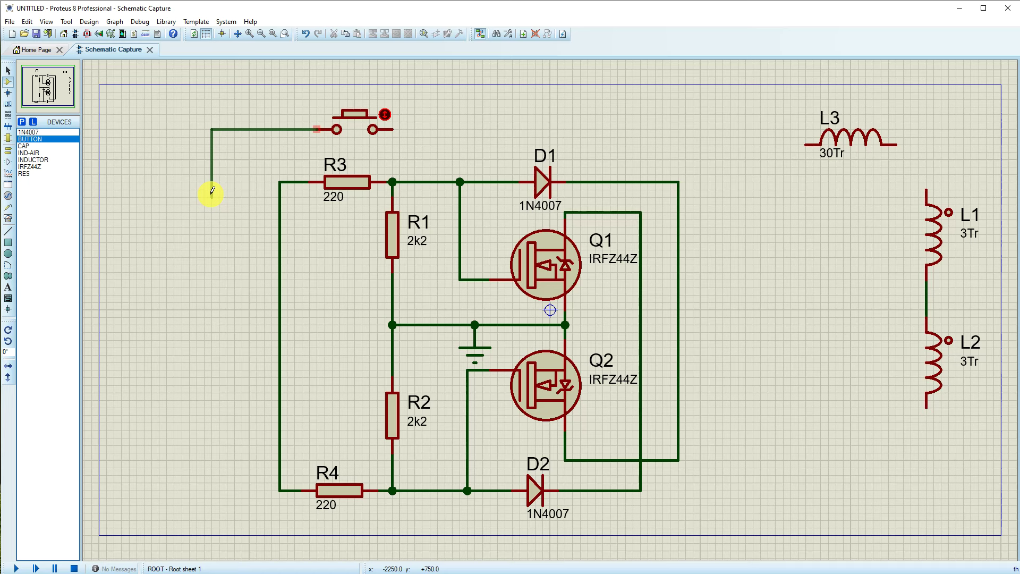
pyautogui.click(278, 181)
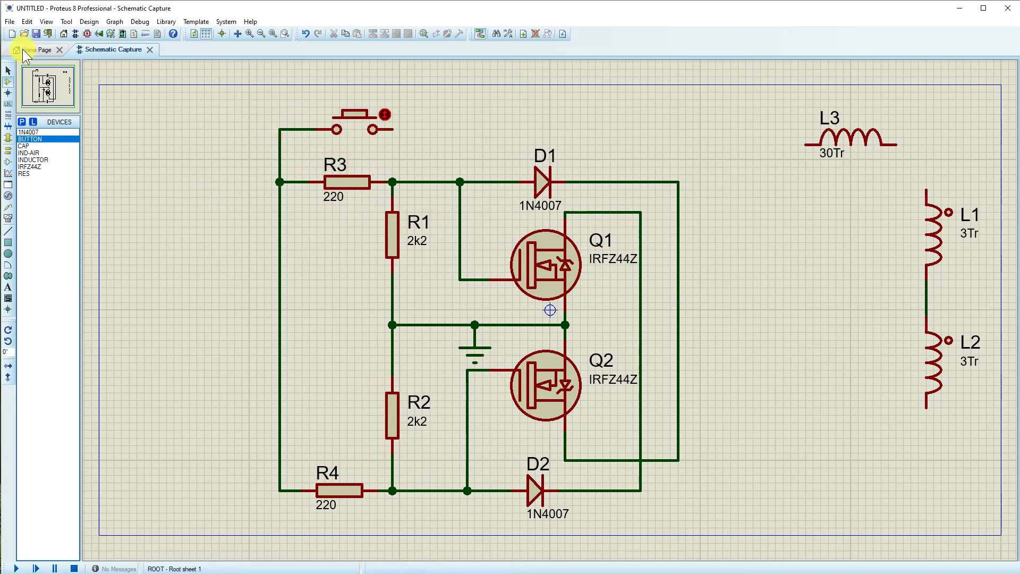
# Step: Move the MOSFET circuit block together with the button to the left, near the sheet's left border
pyautogui.click(7, 70)
pyautogui.moveTo(242, 91); pyautogui.dragTo(763, 526)
pyautogui.moveTo(552, 429); pyautogui.dragTo(454, 430)
pyautogui.click(770, 419)
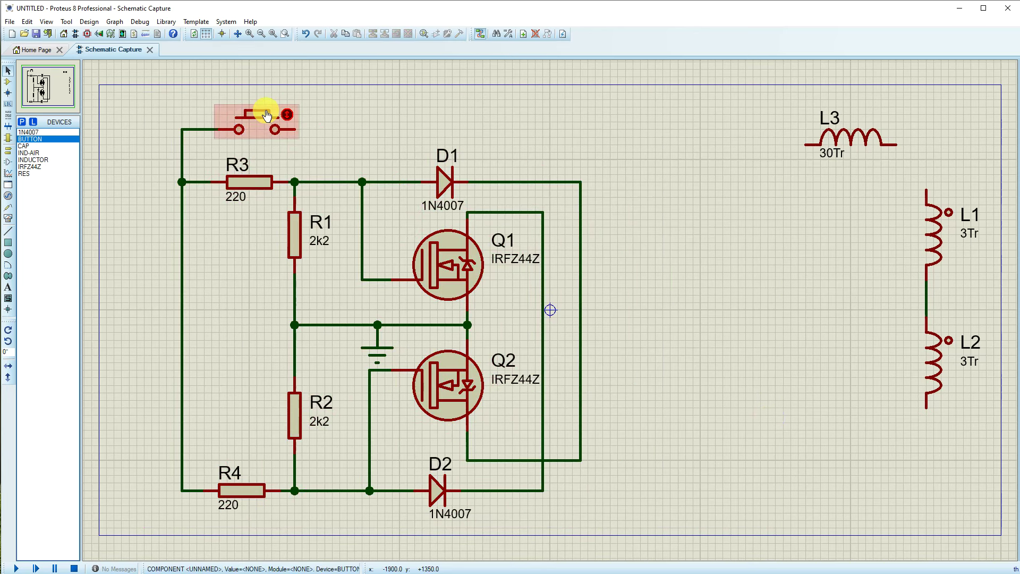
# Step: Wire the button's right terminal to L3's left end and raise L3 so that the connection runs straight
pyautogui.click(295, 129)
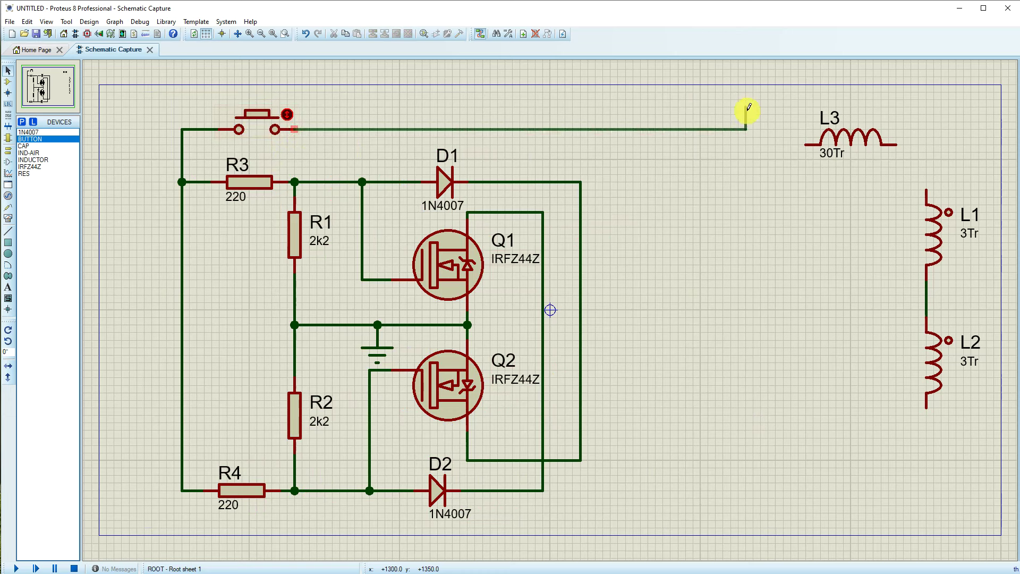
pyautogui.click(806, 142)
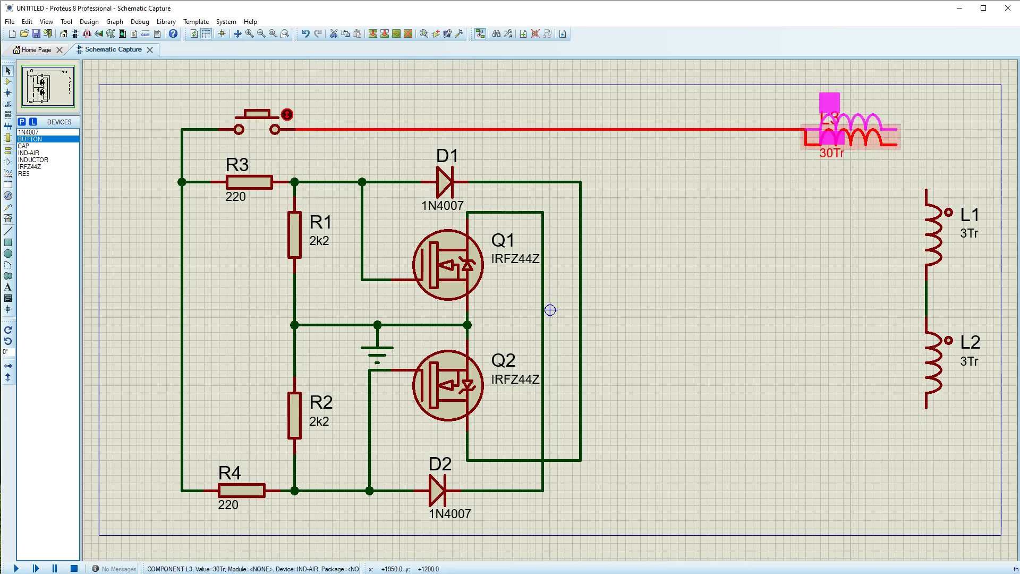
pyautogui.click(783, 213)
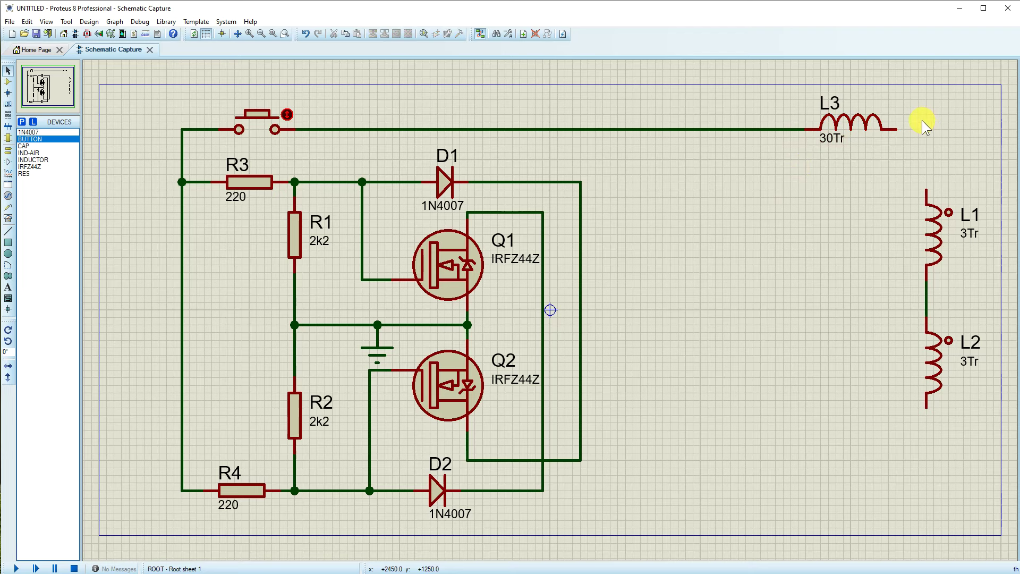
# Step: Move the L1 and L2 pair left below L3, and shift L3 left along its wire
pyautogui.moveTo(888, 159); pyautogui.dragTo(1004, 473)
pyautogui.moveTo(913, 287); pyautogui.dragTo(838, 302)
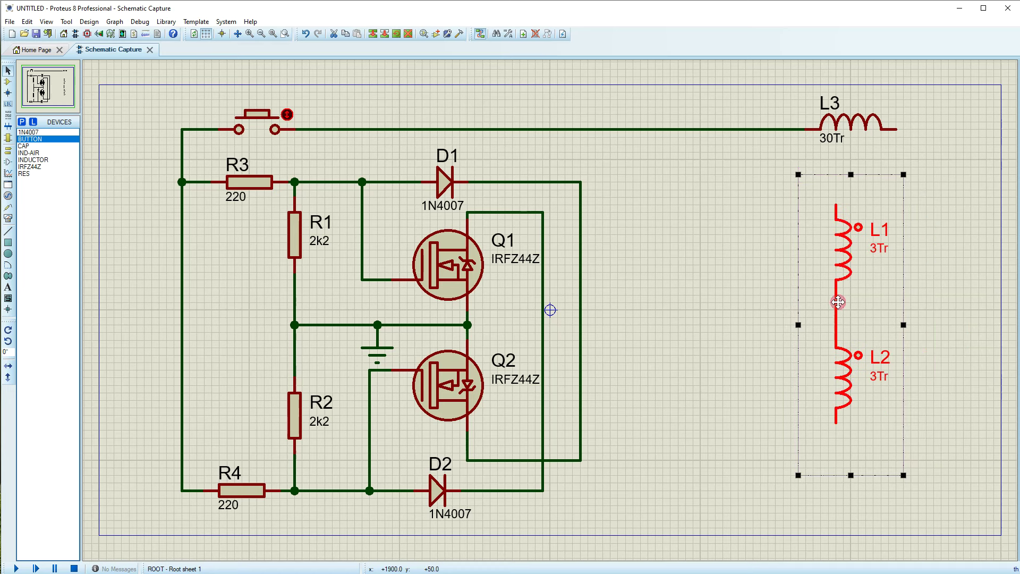
pyautogui.click(875, 123)
pyautogui.moveTo(875, 122); pyautogui.dragTo(791, 122)
# Step: Wire L3's right end around the right side of L1 to the connection between L1 and L2
pyautogui.click(816, 130)
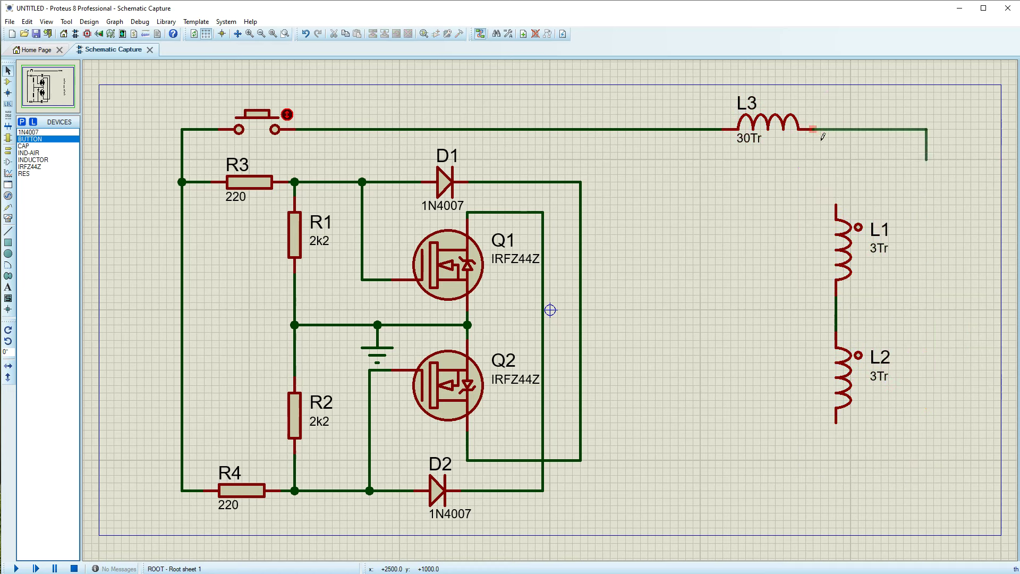
pyautogui.click(837, 311)
pyautogui.click(900, 323)
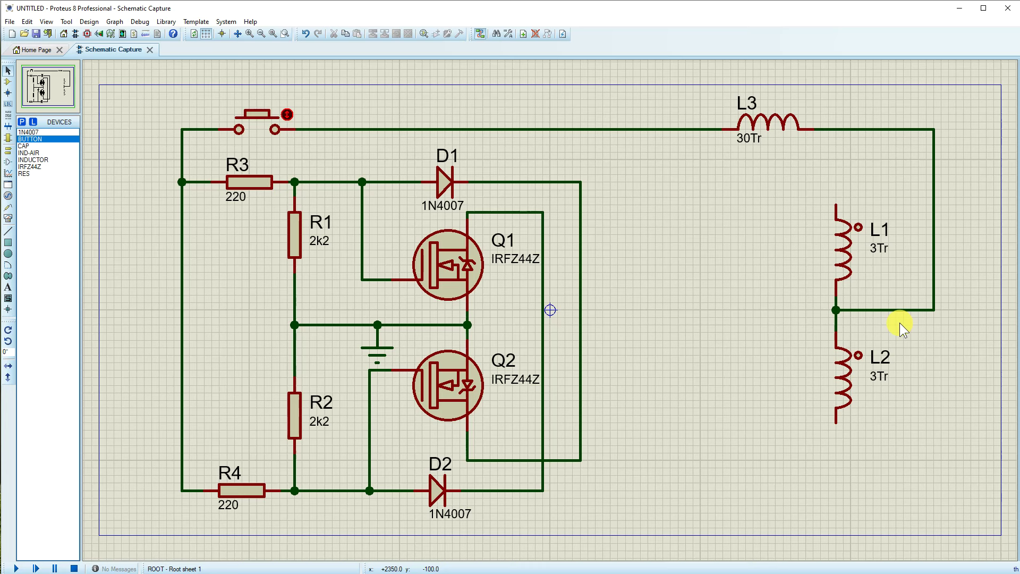
# Step: Wire L1's upper end to Q1's upper wire corner and L2's lower end to the lower wire corner from Q2
pyautogui.click(831, 198)
pyautogui.click(576, 188)
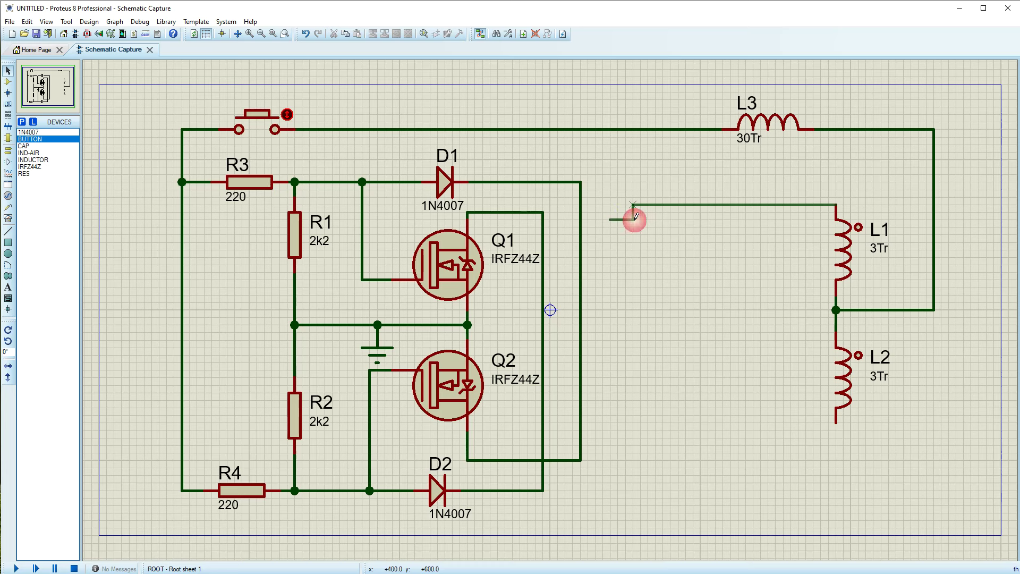
pyautogui.click(541, 211)
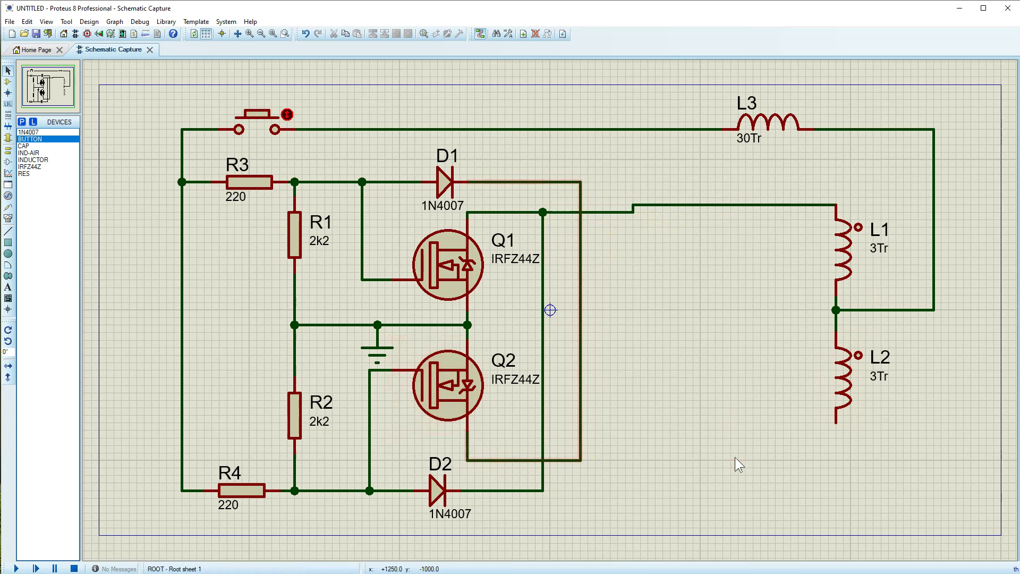
pyautogui.click(834, 424)
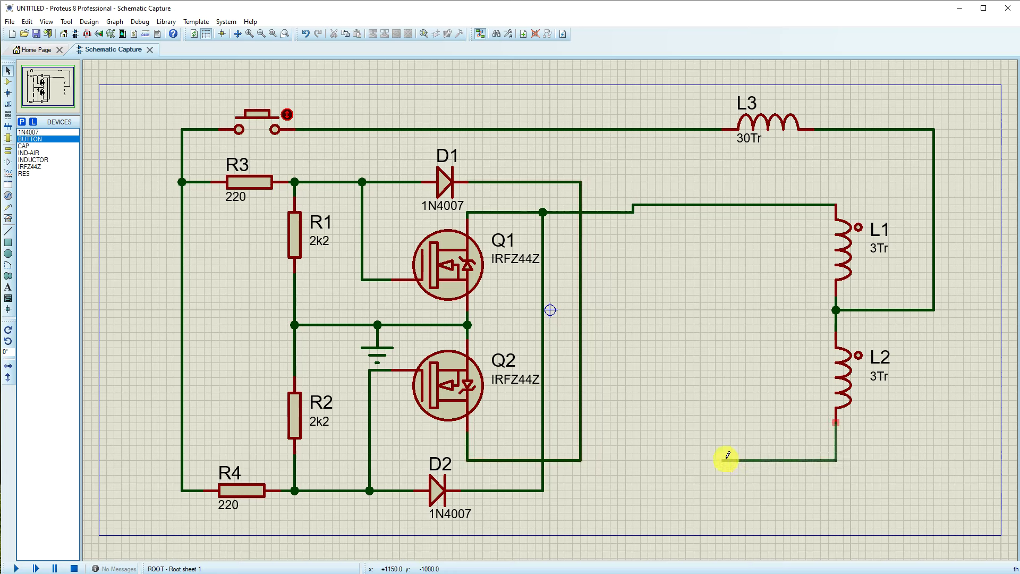
pyautogui.click(581, 460)
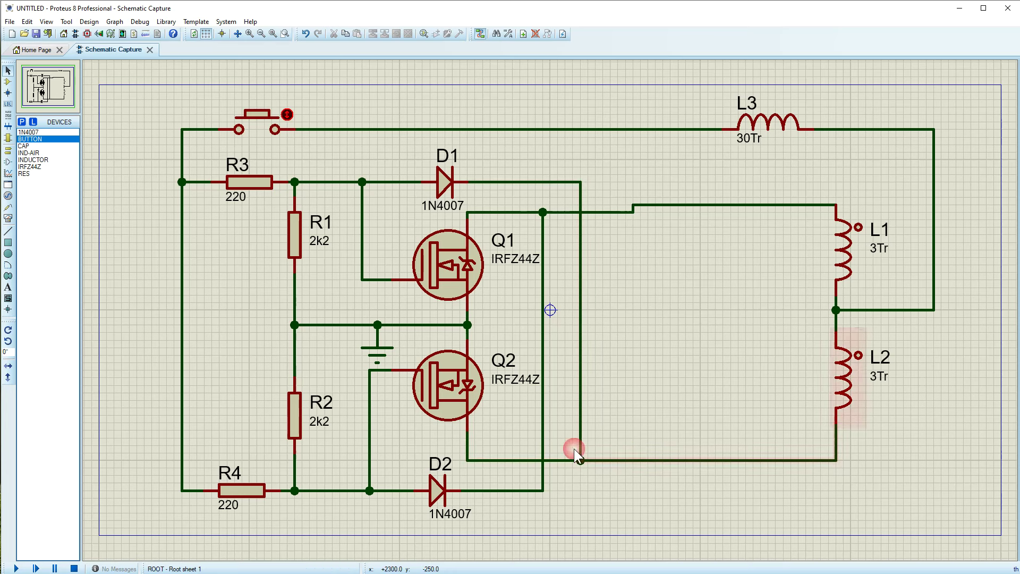
# Step: Shift L1 down to straighten its wire to Q1, and move L2 down closer to the lower wire
pyautogui.click(852, 261)
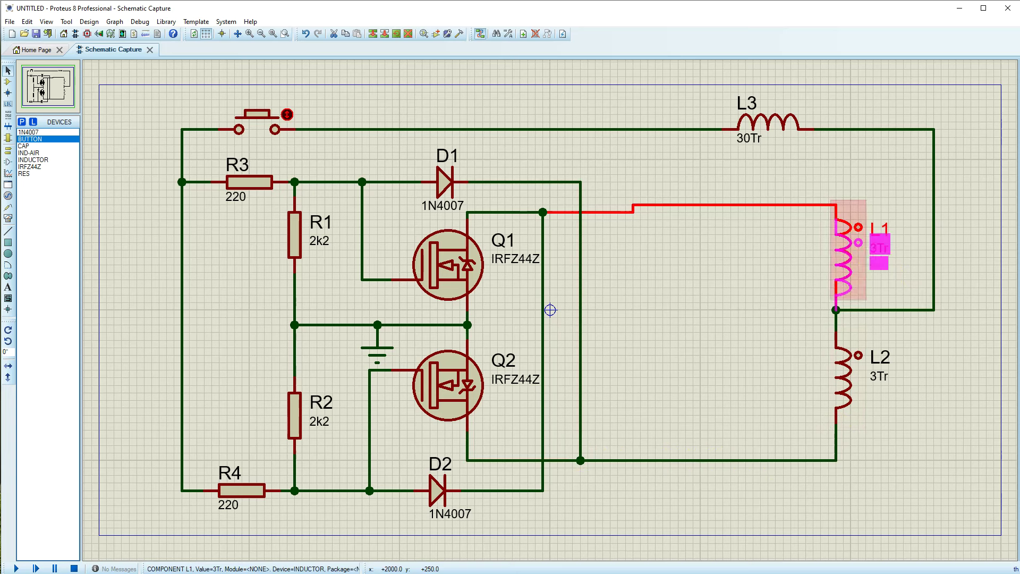
pyautogui.click(870, 342)
pyautogui.click(846, 357)
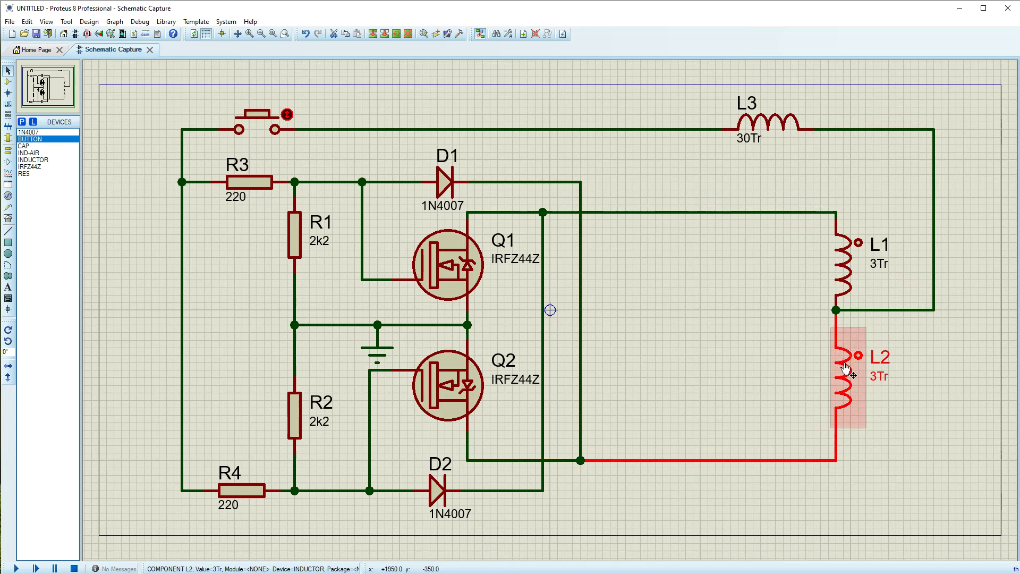
pyautogui.moveTo(845, 363); pyautogui.dragTo(845, 385)
pyautogui.click(949, 390)
# Step: Delete the wire from L3 to the L1-L2 junction and redraw it to the midpoint between L1 and L2
pyautogui.rightClick(892, 309)
pyautogui.rightClick(893, 309)
pyautogui.click(812, 129)
pyautogui.click(837, 332)
# Step: Rotate L3 90 degrees anti-clockwise and then 180 degrees, and move it onto the vertical run right of L1
pyautogui.rightClick(789, 124)
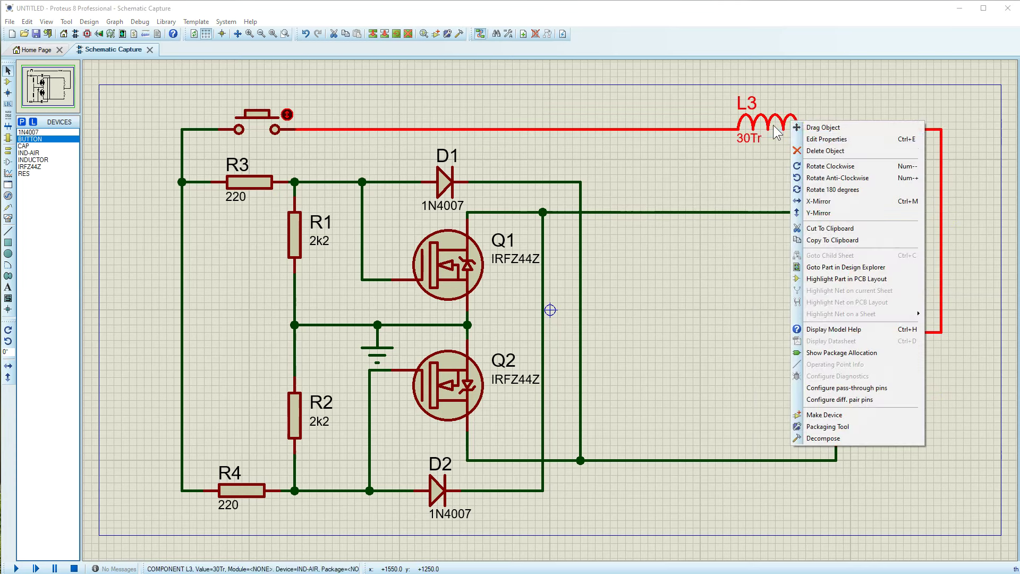
pyautogui.click(821, 177)
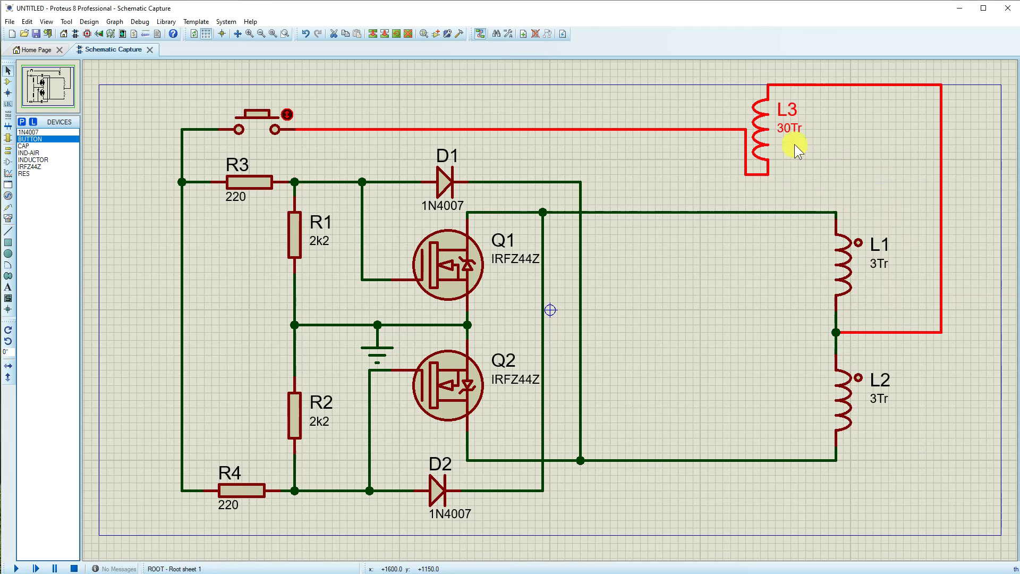
pyautogui.rightClick(779, 125)
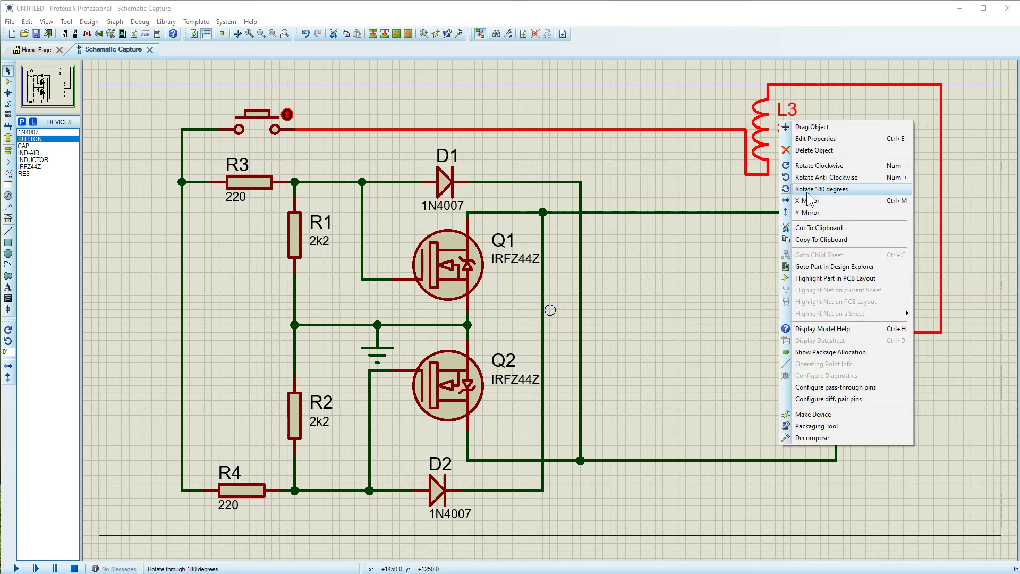
pyautogui.click(808, 189)
pyautogui.moveTo(779, 151); pyautogui.dragTo(941, 257)
pyautogui.click(985, 336)
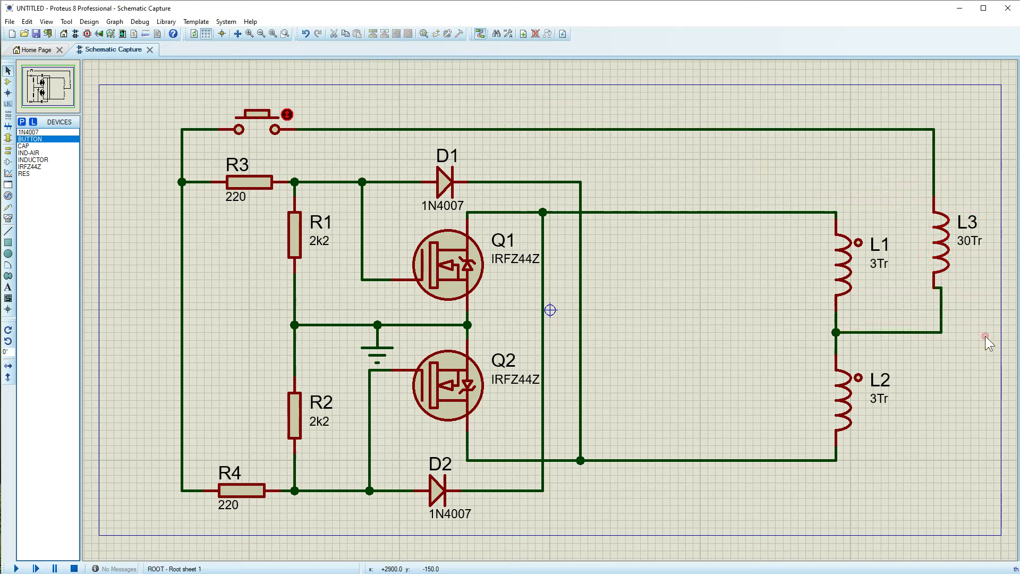
# Step: Move L1 and L2 together to the right, closer to L3
pyautogui.moveTo(813, 189); pyautogui.dragTo(872, 491)
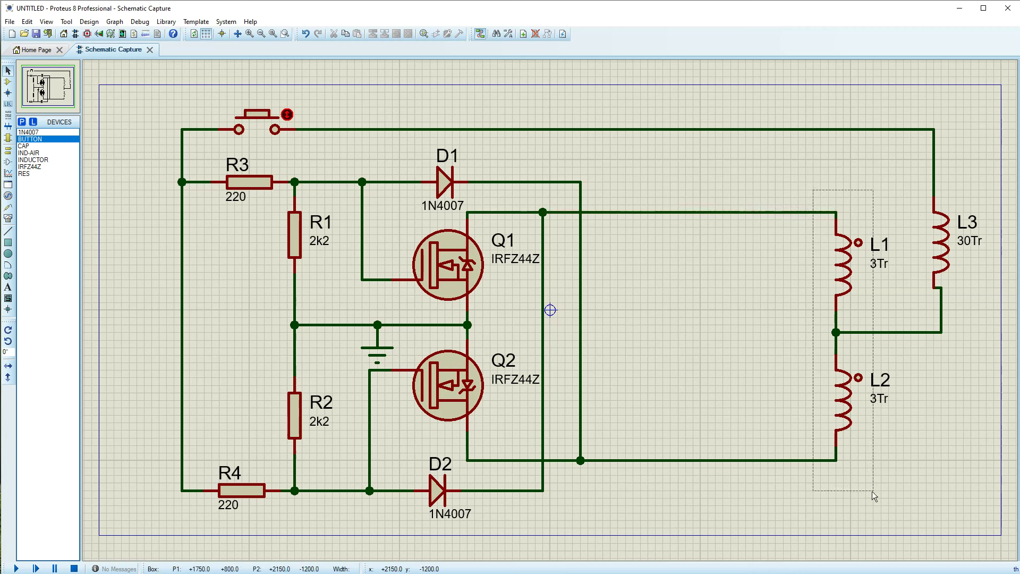
pyautogui.moveTo(834, 296); pyautogui.dragTo(862, 291)
pyautogui.click(981, 413)
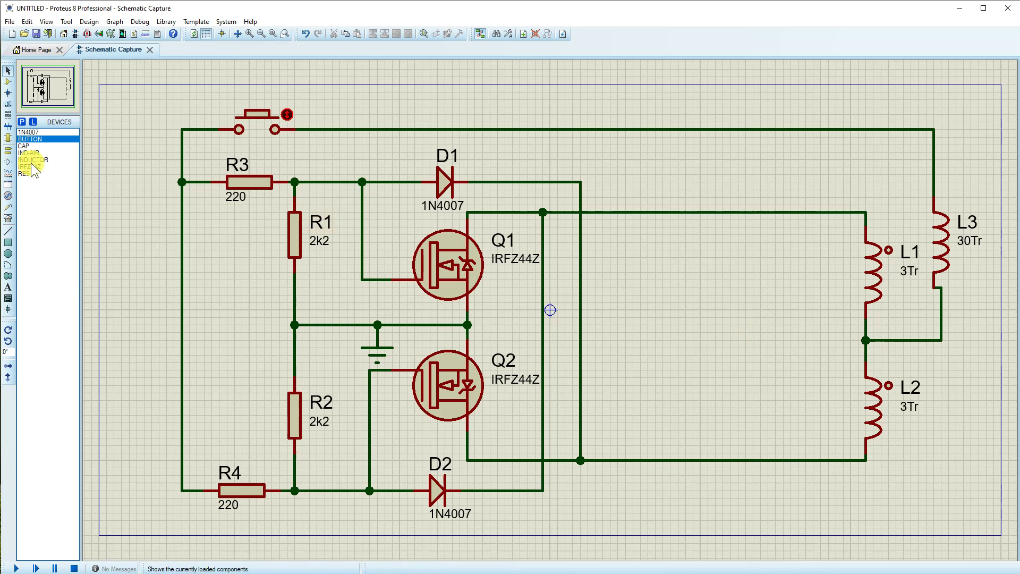
# Step: Place a vertically oriented CAP capacitor between the upper and lower wires leading to L1 and L2
pyautogui.click(29, 145)
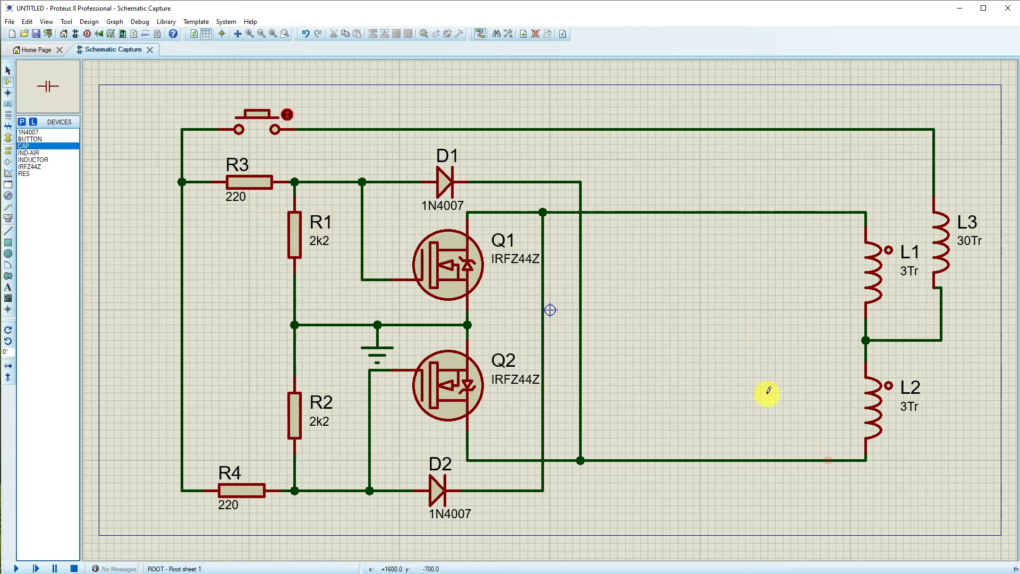
pyautogui.press('KP_Add')
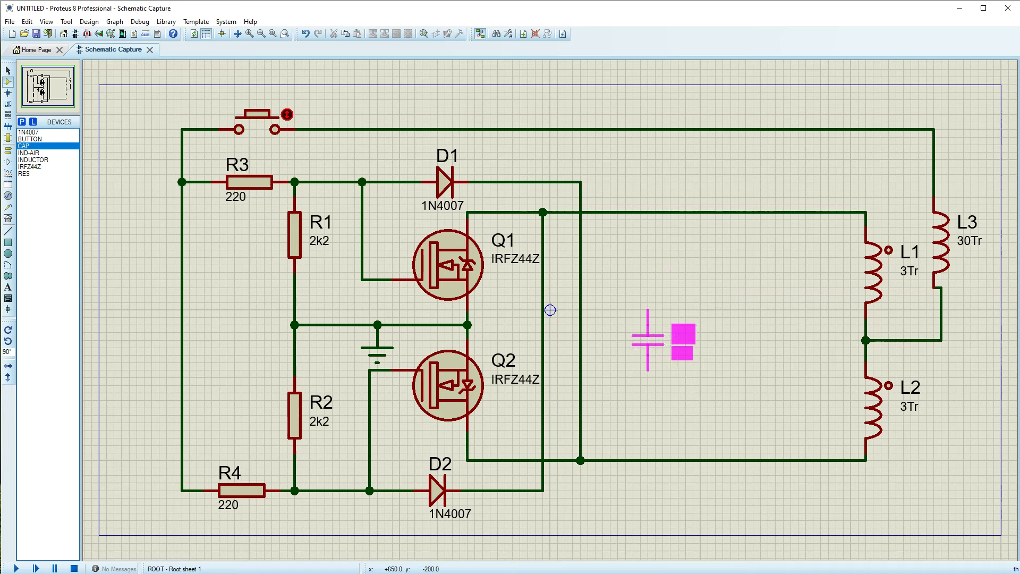
pyautogui.click(648, 348)
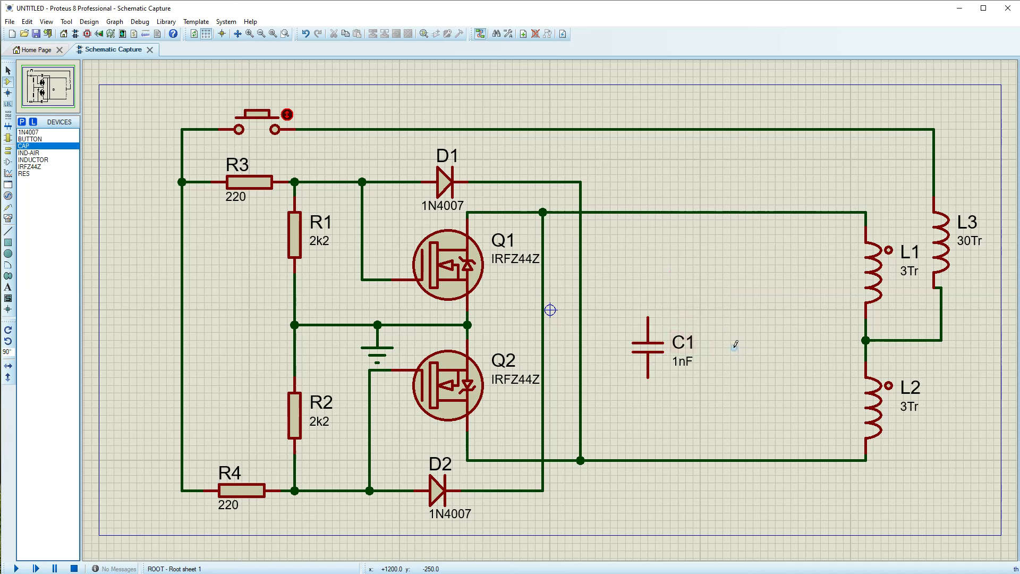
# Step: Try to set capacitor C1's capacitance to 1.3uF 400V, and copy that value text
pyautogui.click(654, 350)
pyautogui.click(655, 350)
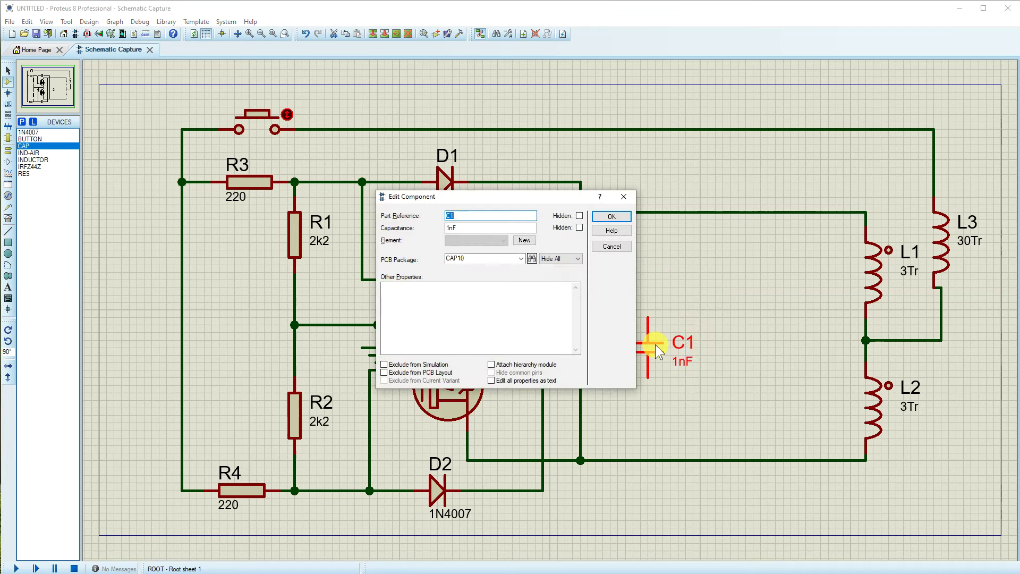
pyautogui.press('Tab')
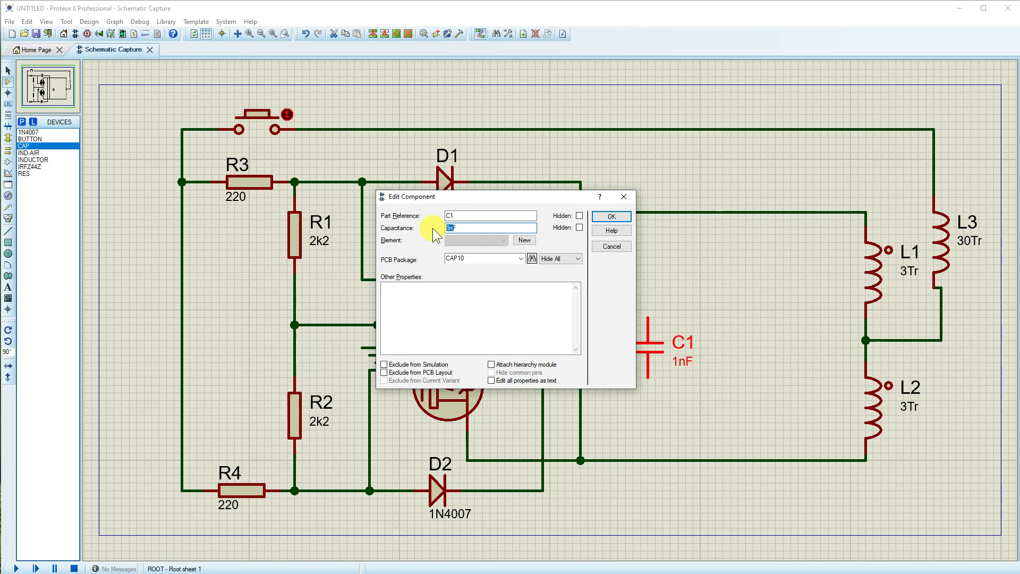
pyautogui.write('1')
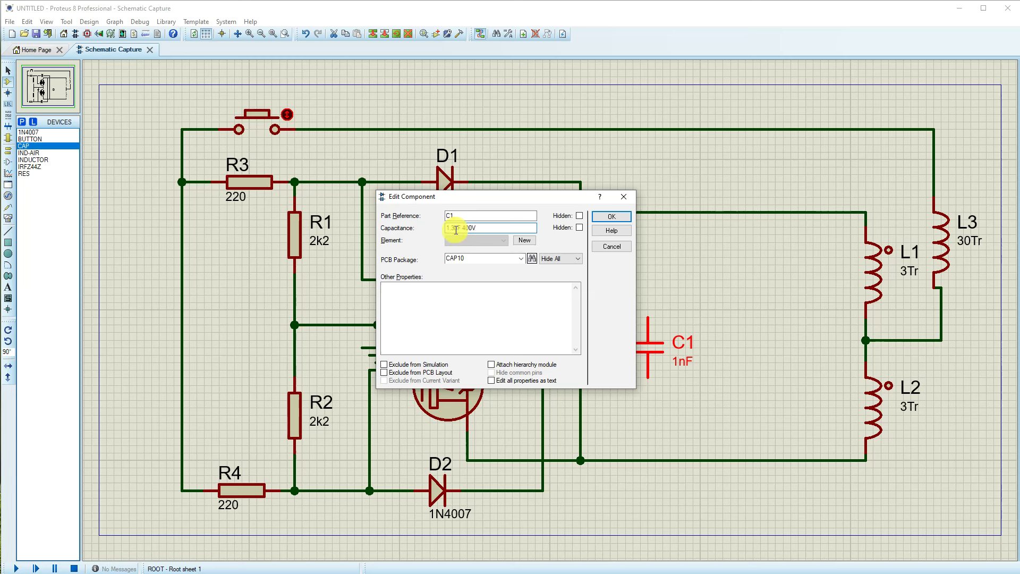
pyautogui.click(611, 217)
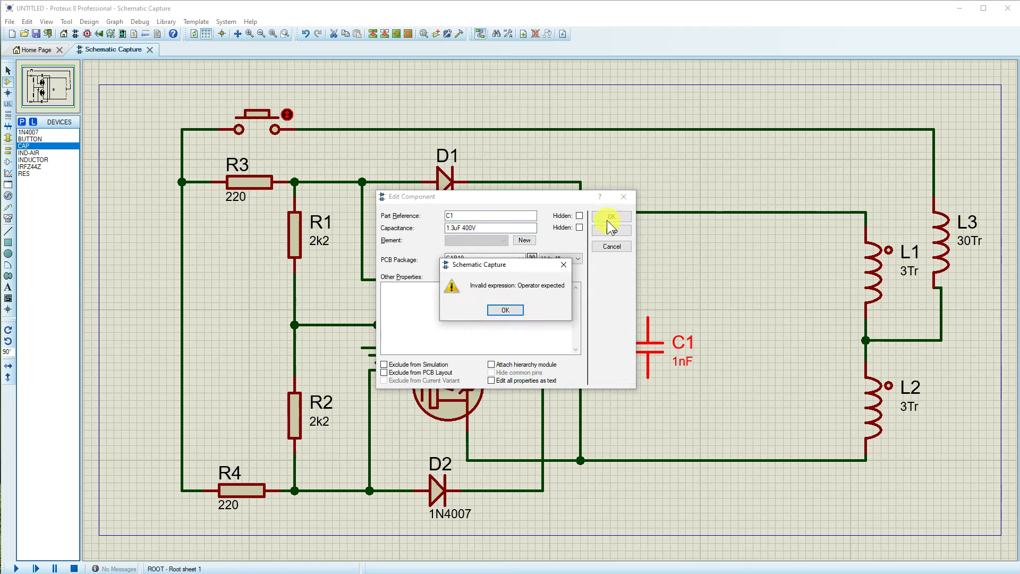
pyautogui.click(503, 306)
pyautogui.rightClick(461, 228)
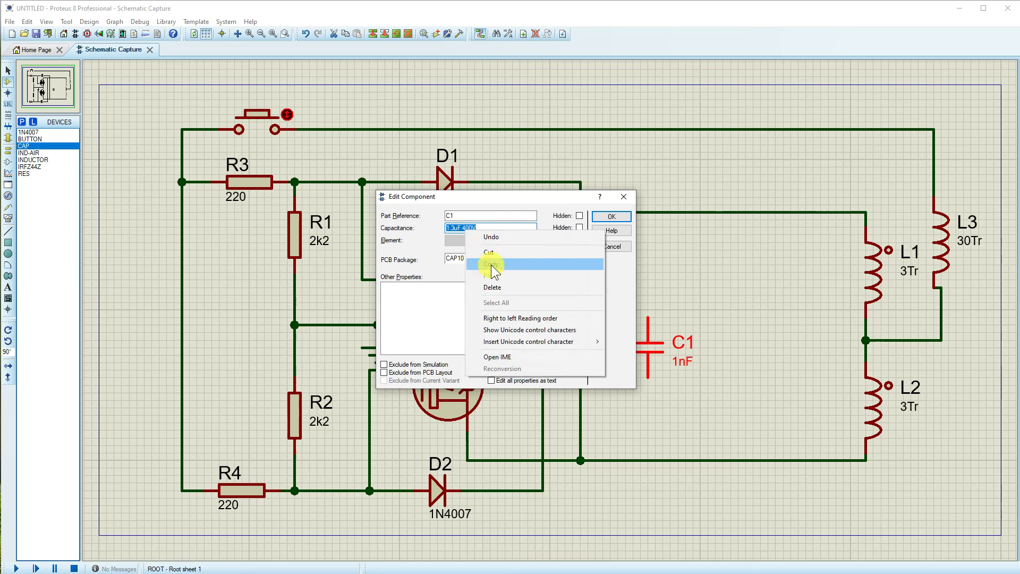
pyautogui.click(494, 264)
# Step: Try 1.3uF400V without the space as C1's capacitance, and finally set it to 1.3uF
pyautogui.doubleClick(474, 218)
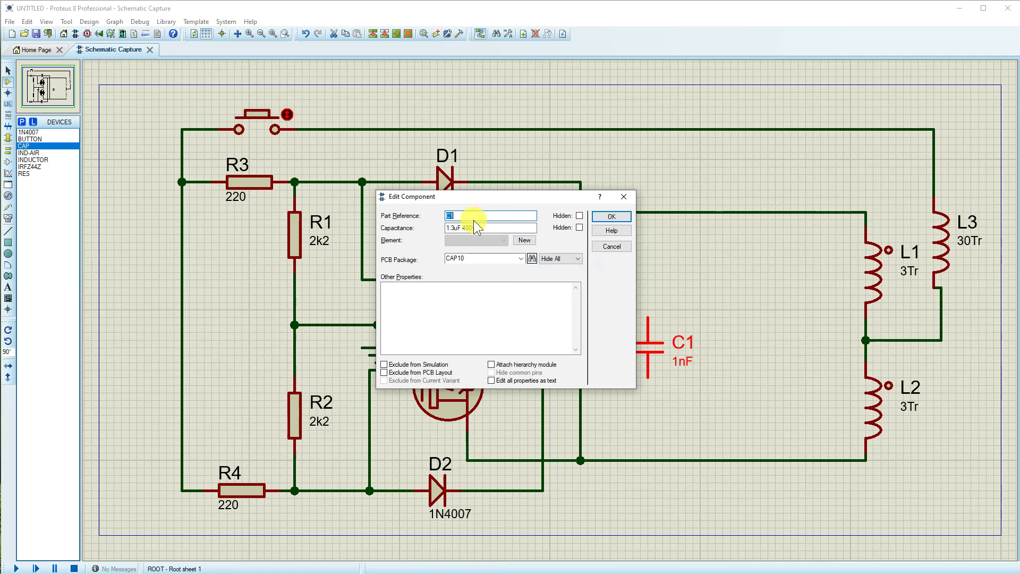
pyautogui.doubleClick(484, 227)
pyautogui.click(459, 230)
pyautogui.click(601, 216)
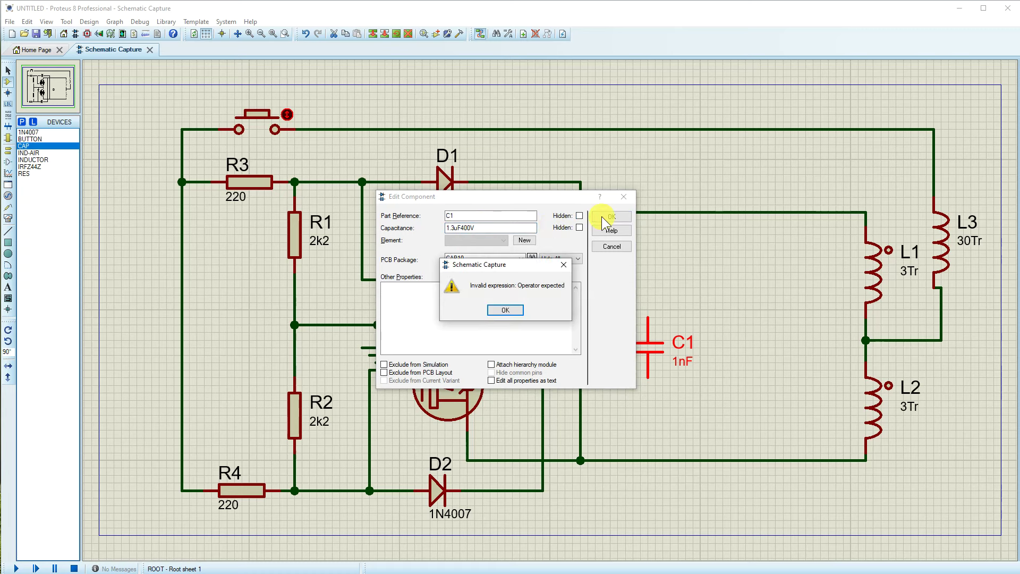
pyautogui.click(509, 313)
pyautogui.click(489, 229)
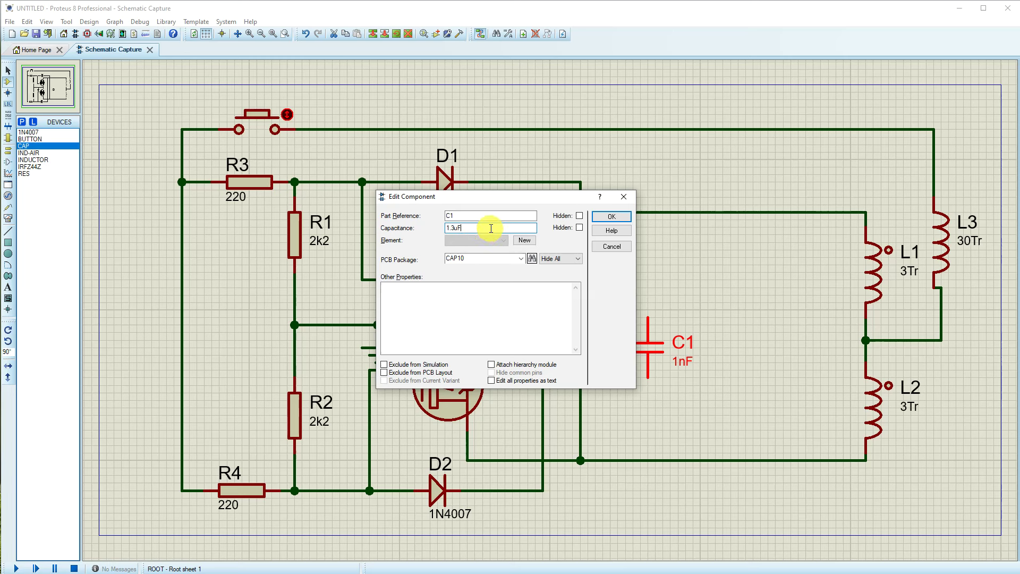
pyautogui.click(606, 216)
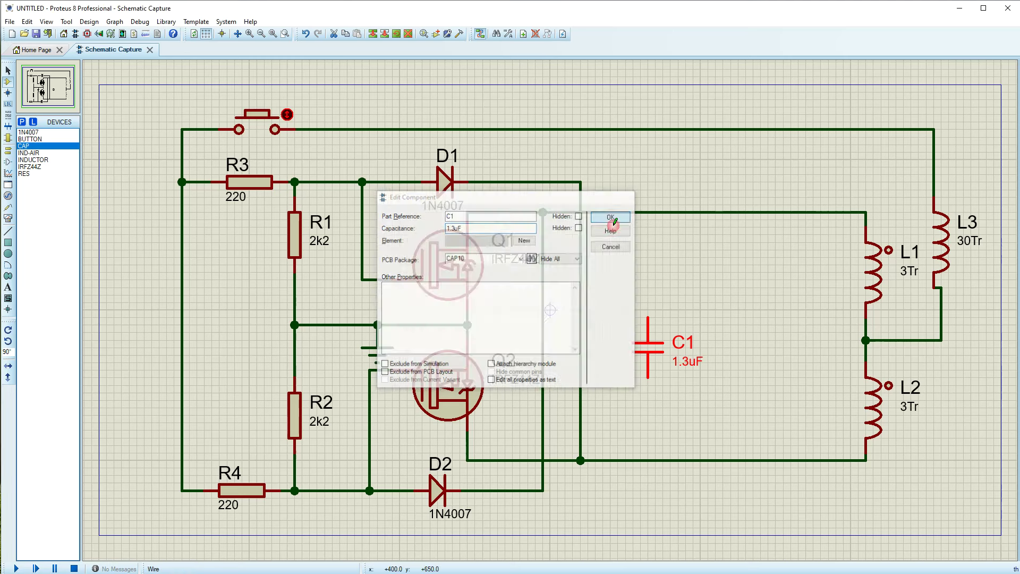
# Step: Set the capacitor's part reference to 1.3UF 400V and hide the reference on the schematic
pyautogui.doubleClick(651, 360)
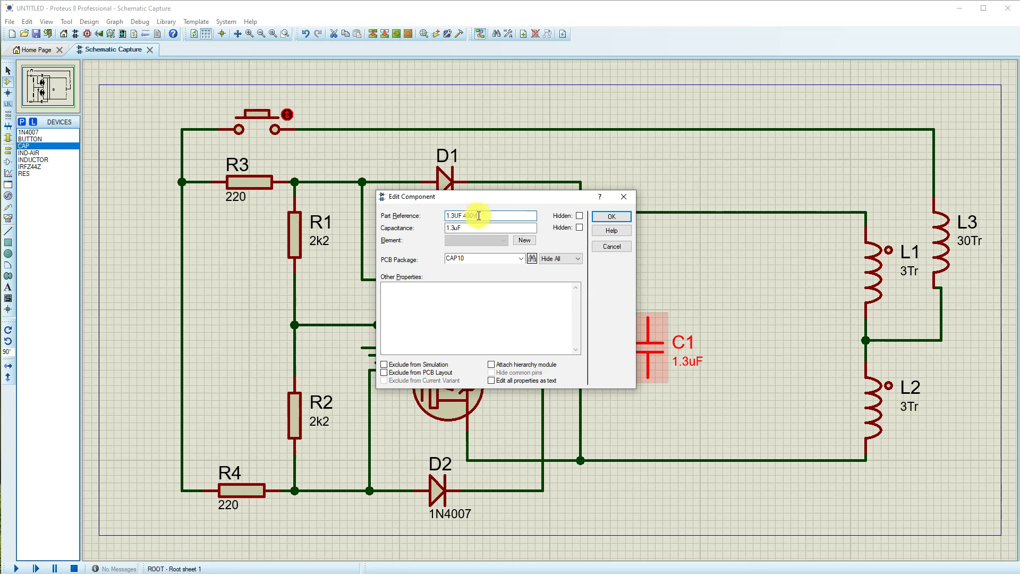
pyautogui.click(597, 220)
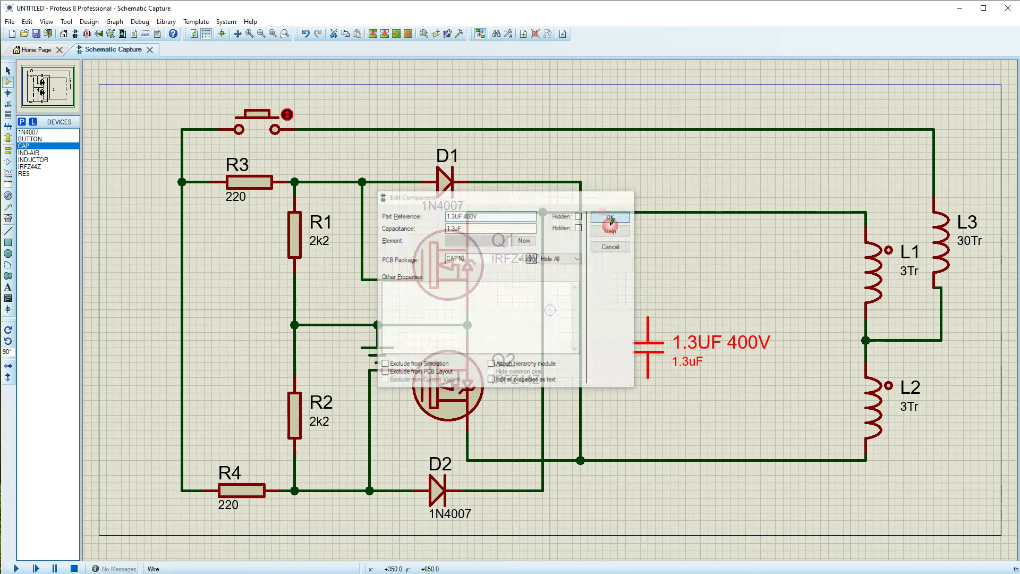
pyautogui.doubleClick(646, 346)
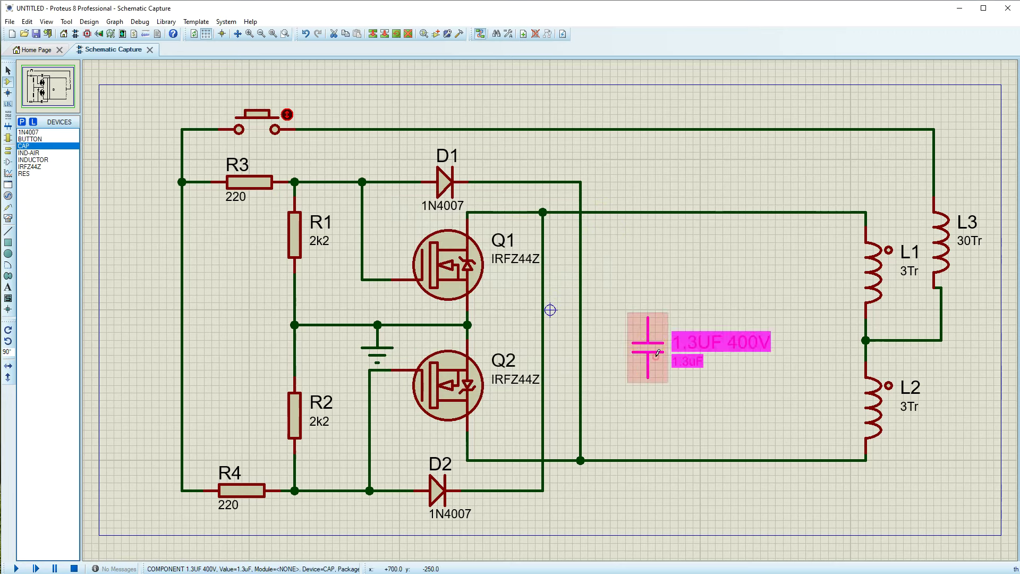
pyautogui.click(581, 216)
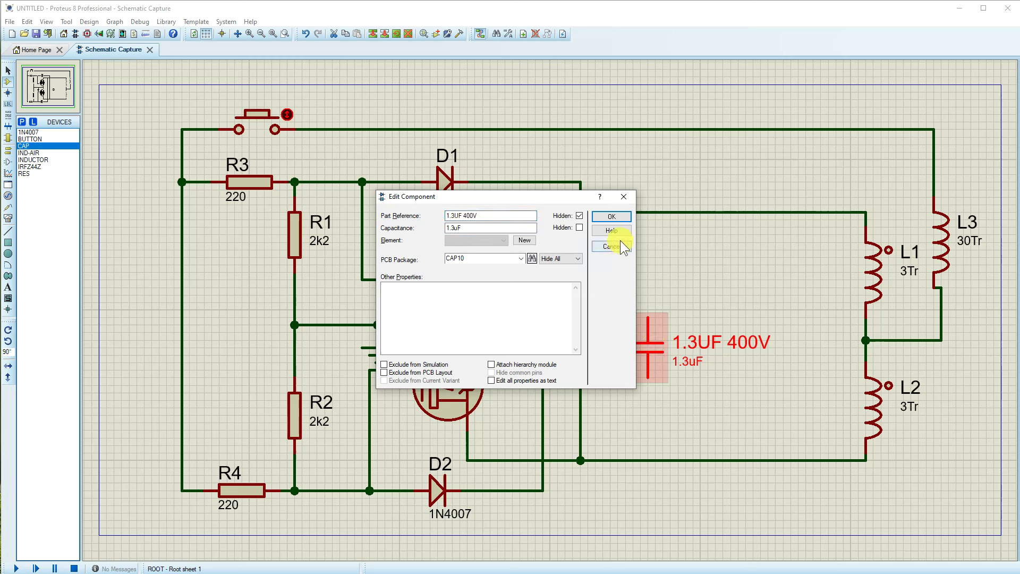
pyautogui.click(616, 221)
# Step: Block-copy the 1.3uF capacitor three times in a row between the original and the L1-L2 inductors
pyautogui.moveTo(610, 288); pyautogui.dragTo(715, 430)
pyautogui.rightClick(666, 356)
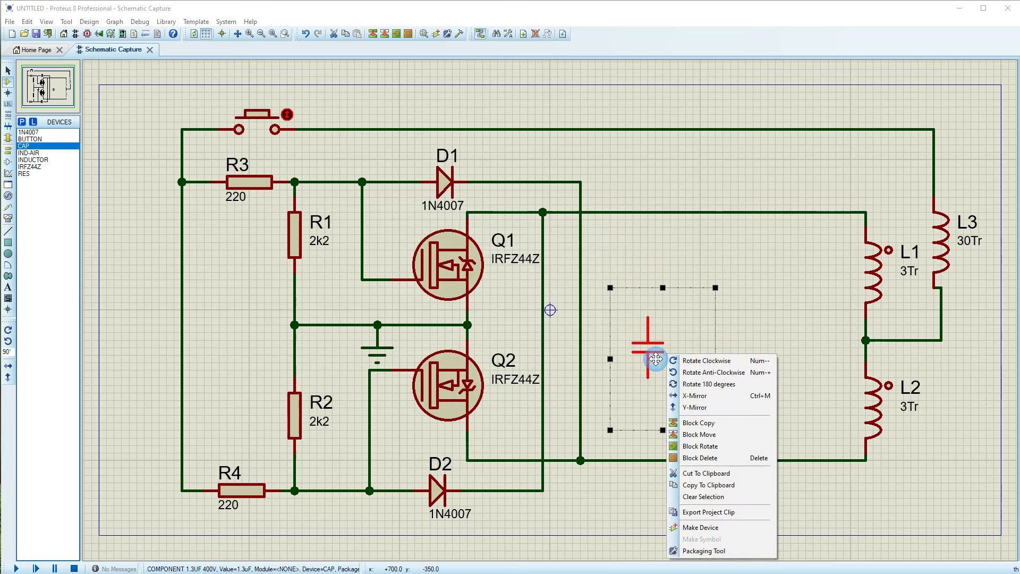
pyautogui.click(706, 423)
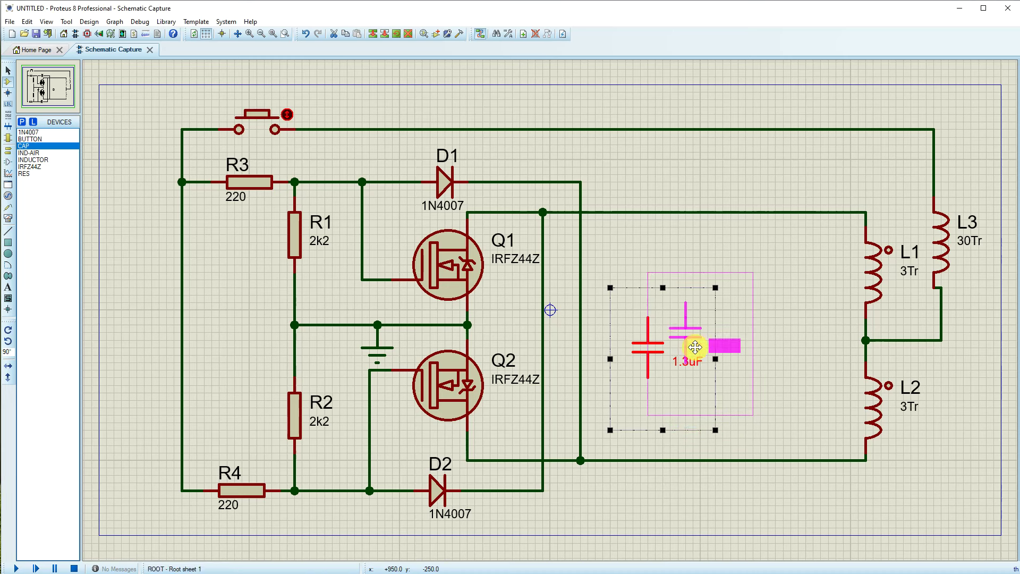
pyautogui.click(722, 363)
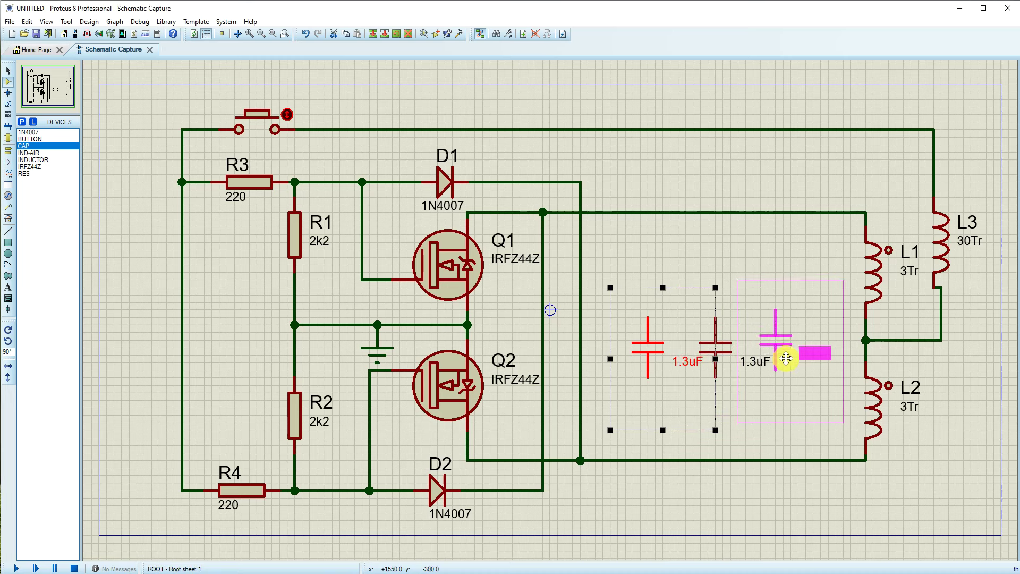
pyautogui.click(783, 363)
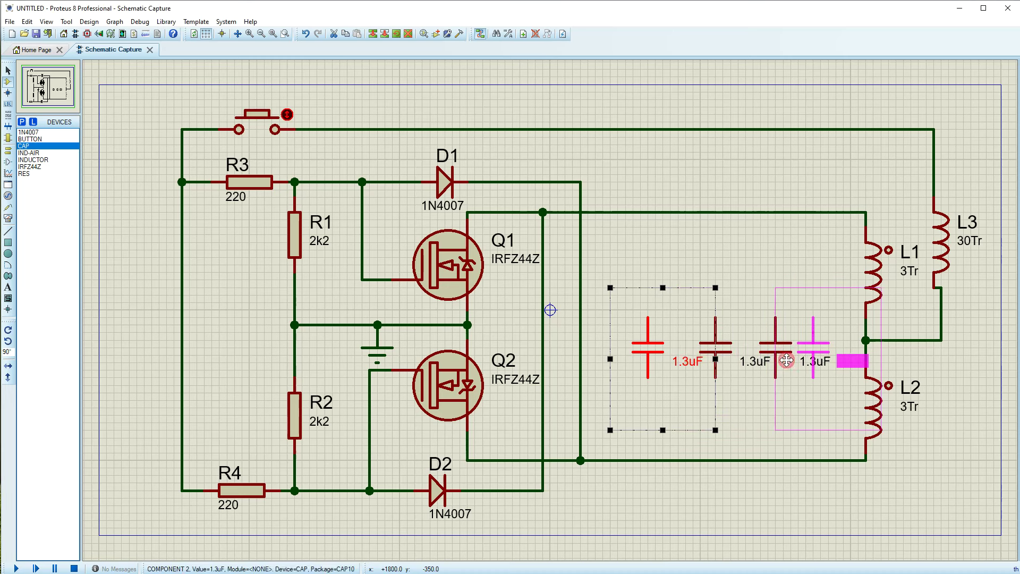
pyautogui.click(838, 362)
pyautogui.rightClick(803, 414)
pyautogui.click(645, 240)
# Step: Move the row of four capacitors together slightly left and up, away from L1 and L2
pyautogui.moveTo(625, 293); pyautogui.dragTo(856, 405)
pyautogui.moveTo(819, 343); pyautogui.dragTo(796, 336)
pyautogui.click(794, 396)
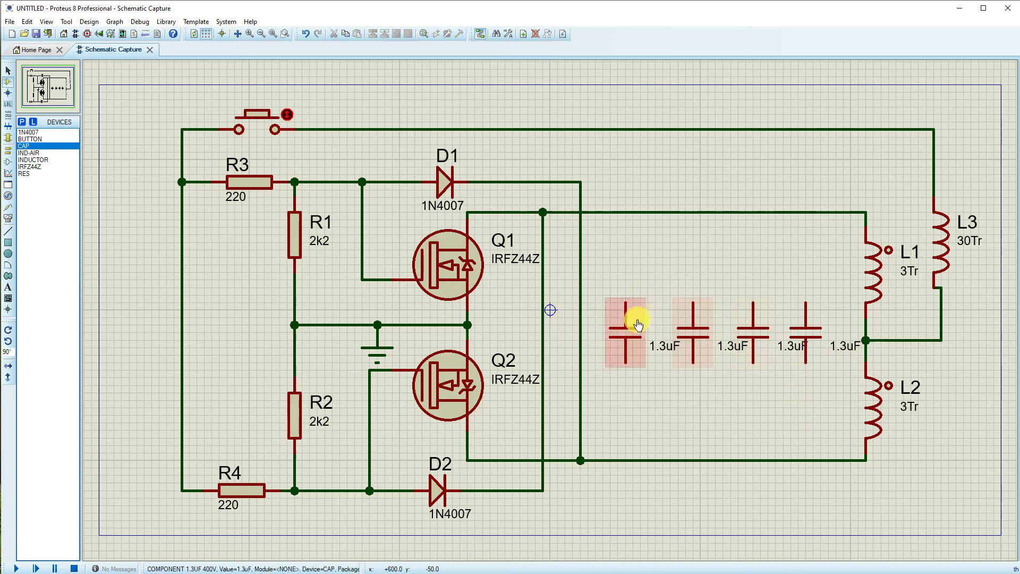
# Step: Wire the upper pins of all four capacitors to the horizontal wire between Q1 and L1
pyautogui.click(626, 301)
pyautogui.click(626, 212)
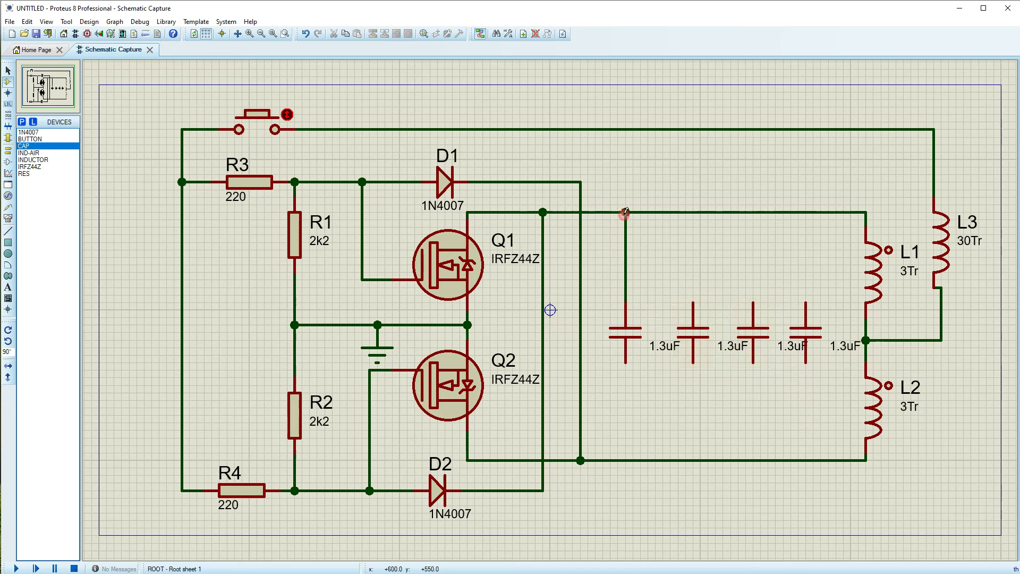
pyautogui.doubleClick(694, 303)
pyautogui.doubleClick(755, 302)
pyautogui.doubleClick(806, 302)
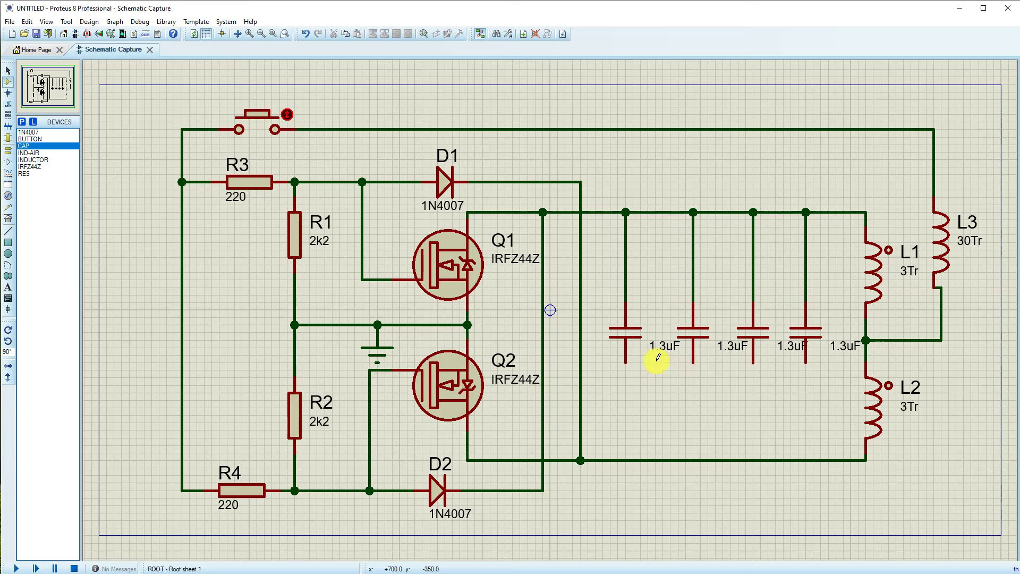
# Step: Wire the lower pins of all four capacitors to the horizontal wire between Q2 and L2
pyautogui.doubleClick(626, 362)
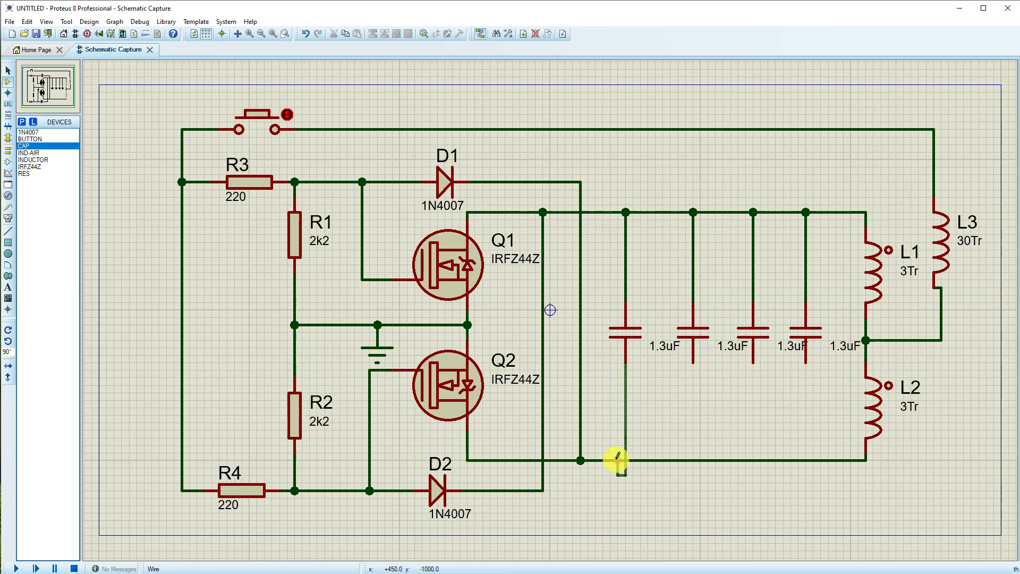
pyautogui.click(625, 460)
pyautogui.doubleClick(693, 362)
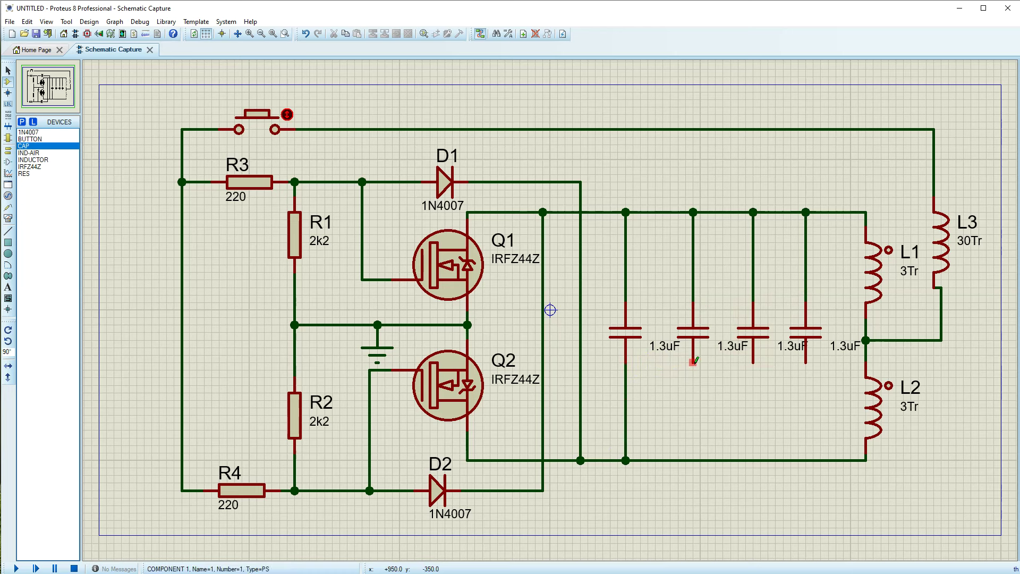
pyautogui.doubleClick(754, 362)
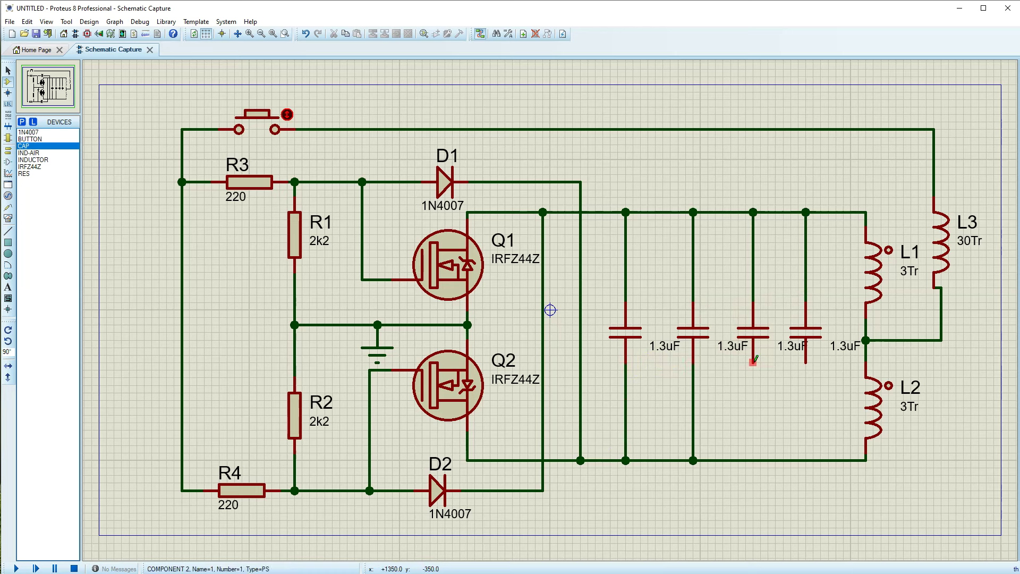
pyautogui.doubleClick(806, 362)
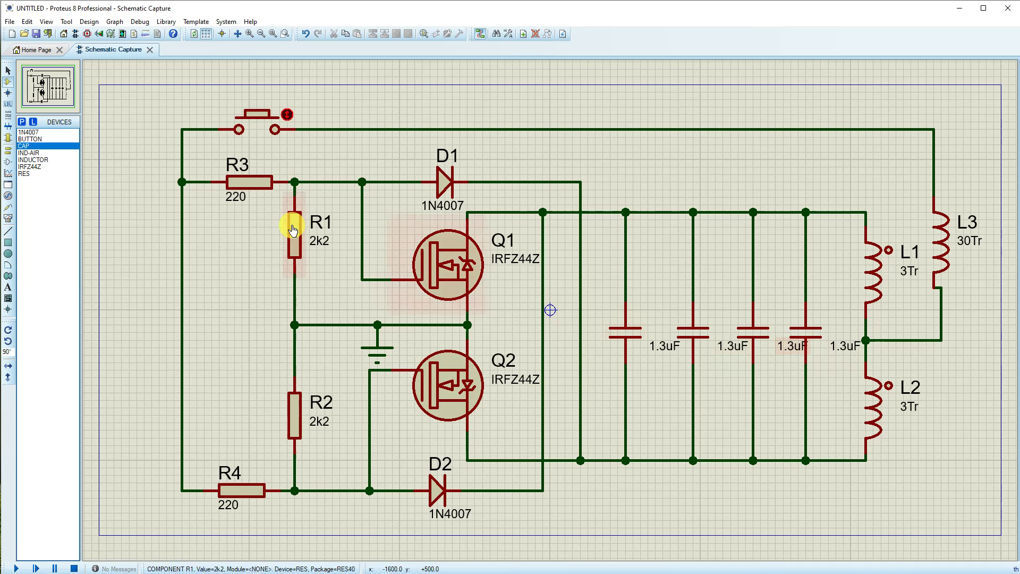
# Step: Move each of the four 1.3uF value labels left, closer to its own capacitor
pyautogui.click(10, 71)
pyautogui.click(661, 346)
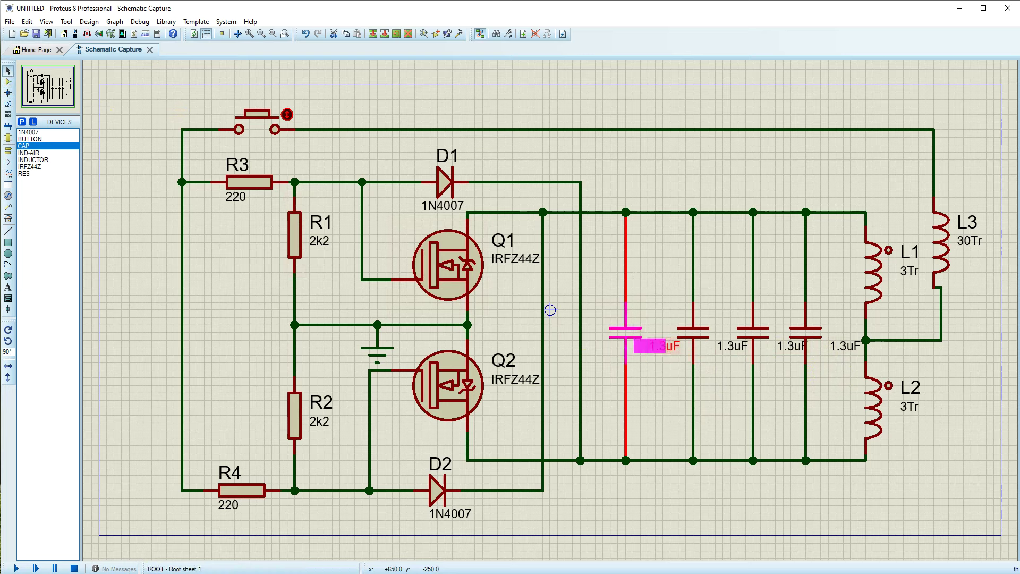
pyautogui.click(728, 353)
pyautogui.moveTo(728, 353); pyautogui.dragTo(712, 353)
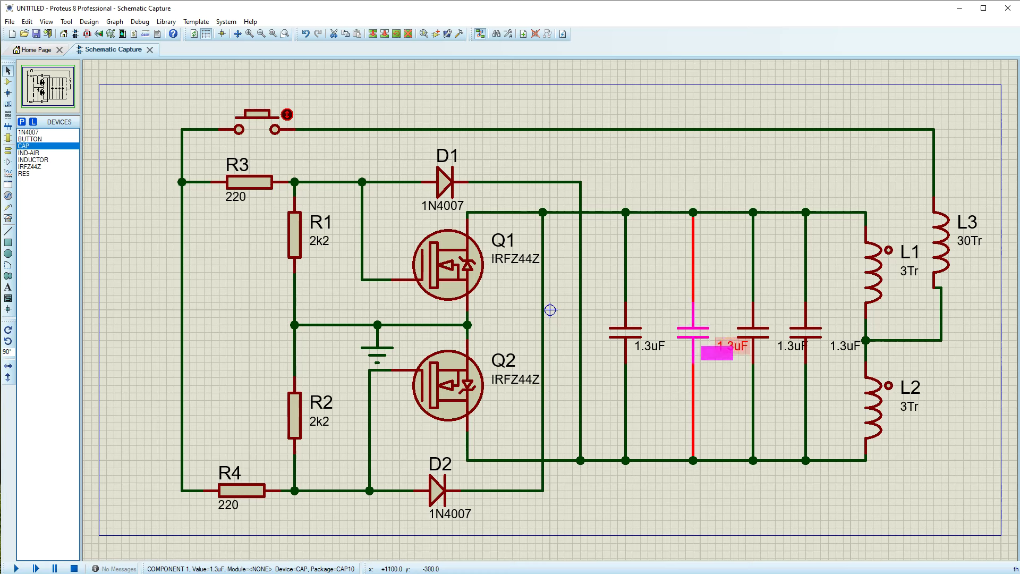
pyautogui.click(790, 346)
pyautogui.moveTo(790, 346); pyautogui.dragTo(774, 346)
pyautogui.moveTo(844, 352); pyautogui.dragTo(825, 353)
pyautogui.click(822, 378)
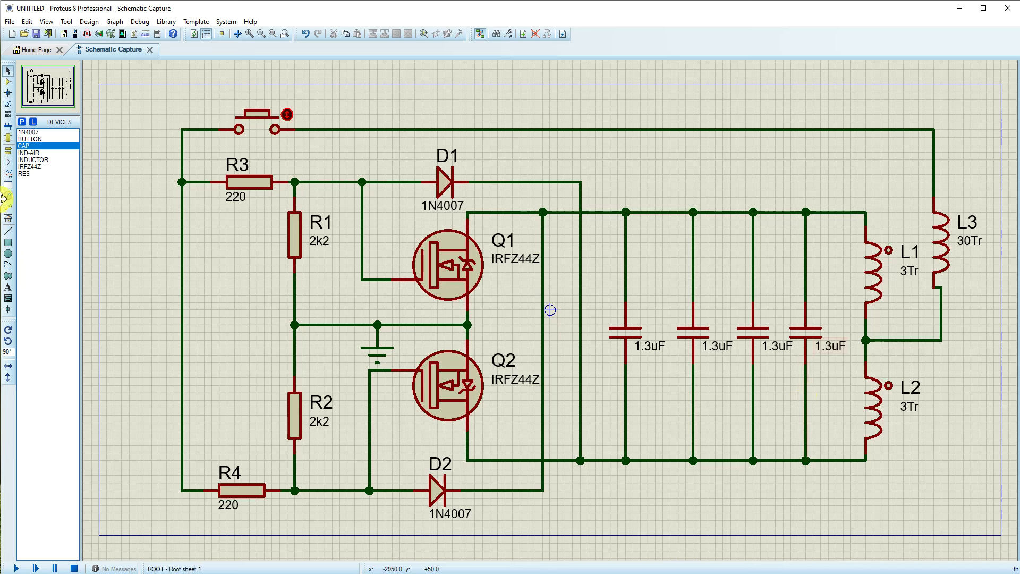
# Step: Start a 2D graphics text below the capacitor bank with the string "4 Condo 135J400V"
pyautogui.click(8, 287)
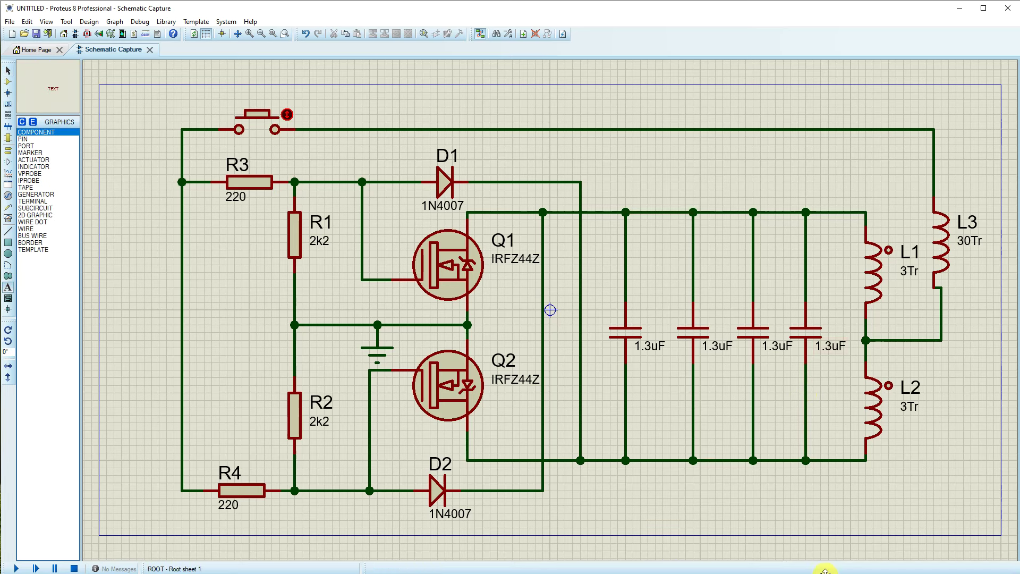
pyautogui.click(732, 492)
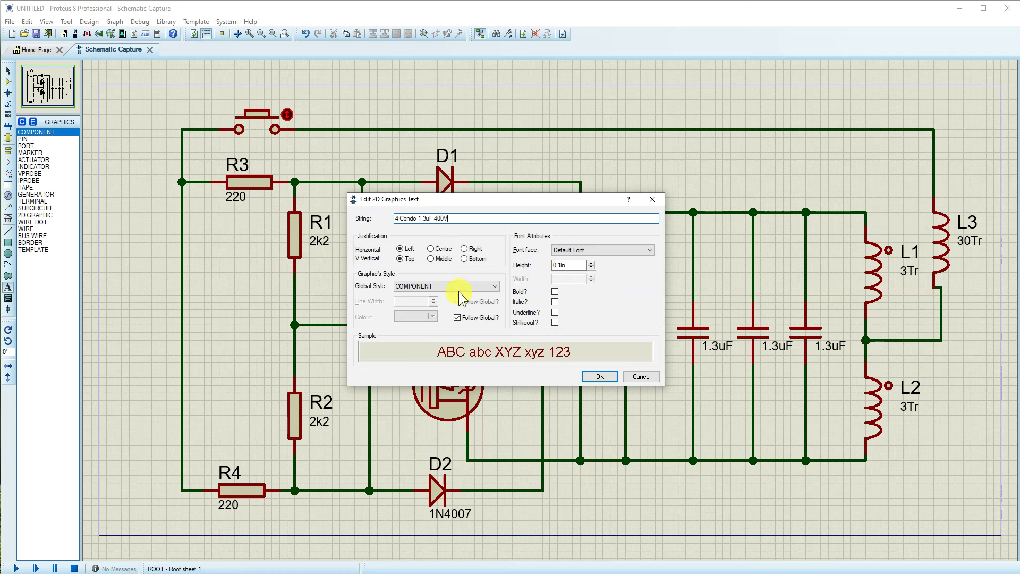
pyautogui.click(434, 219)
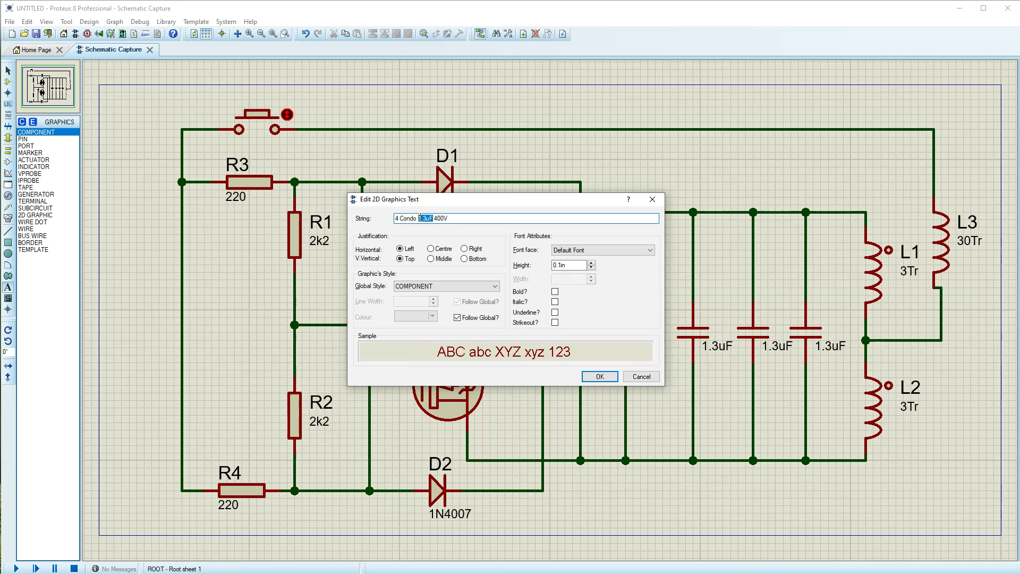
pyautogui.press('BackSpace')
# Step: Set the text's font face to Impact and its height to 0.25in, and place it on the schematic
pyautogui.click(587, 253)
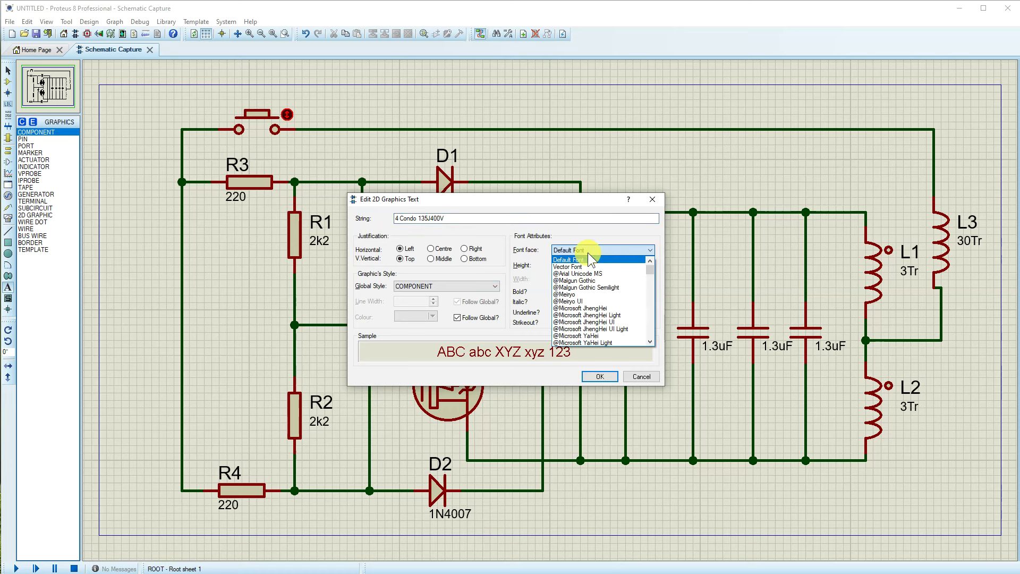
pyautogui.press('i')
pyautogui.click(562, 343)
pyautogui.click(573, 265)
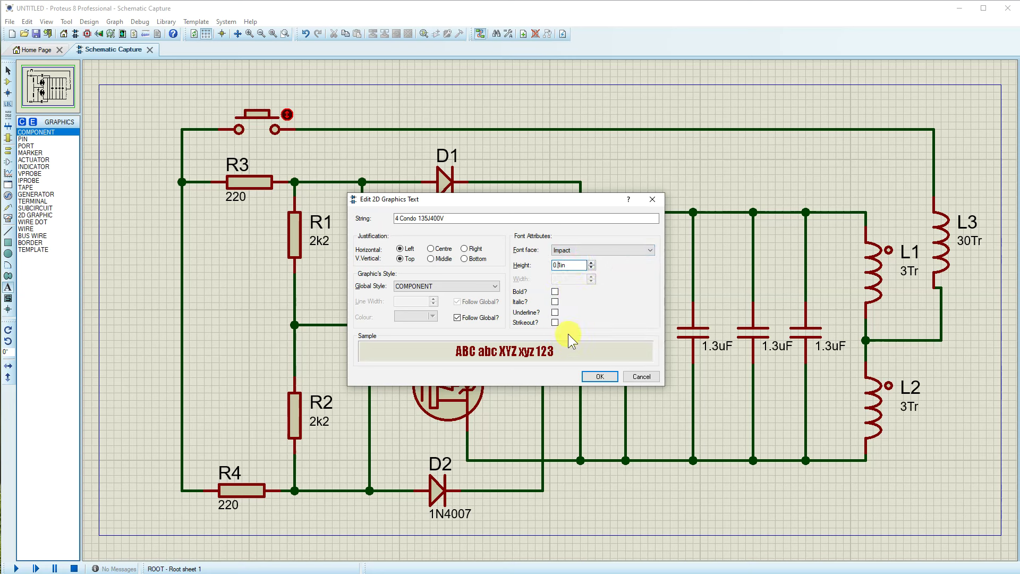
pyautogui.press('BackSpace')
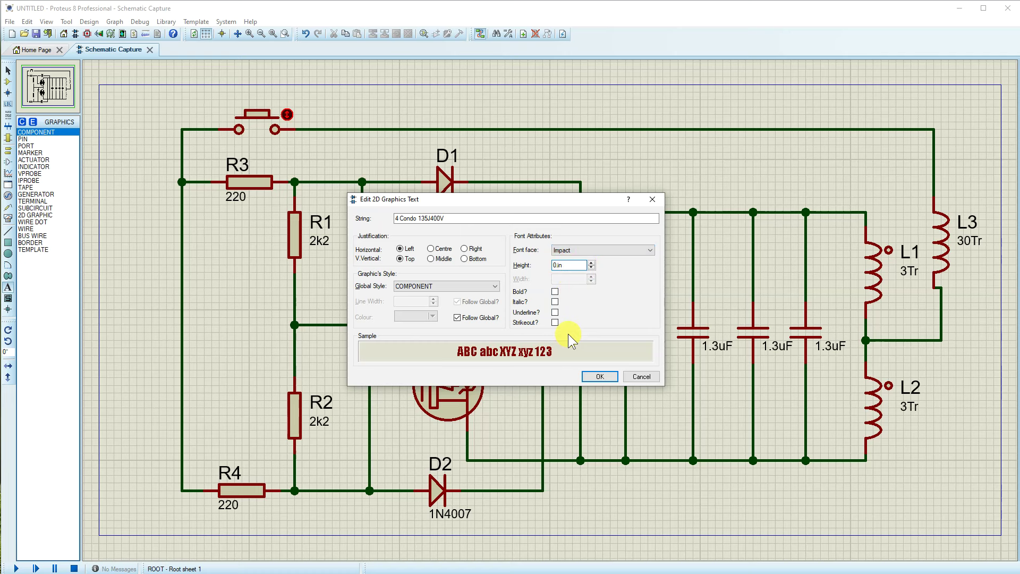
pyautogui.write('25')
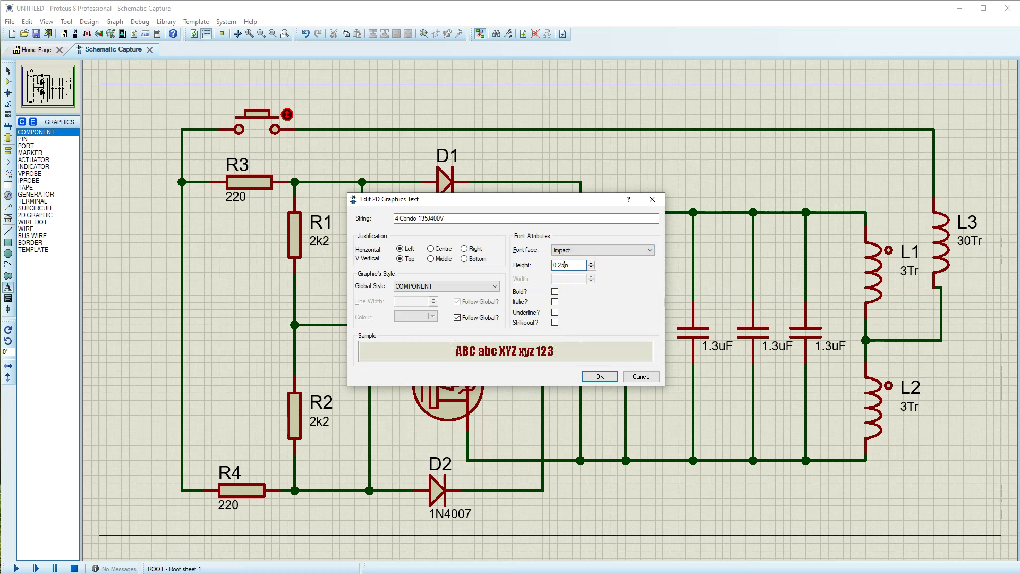
pyautogui.click(606, 381)
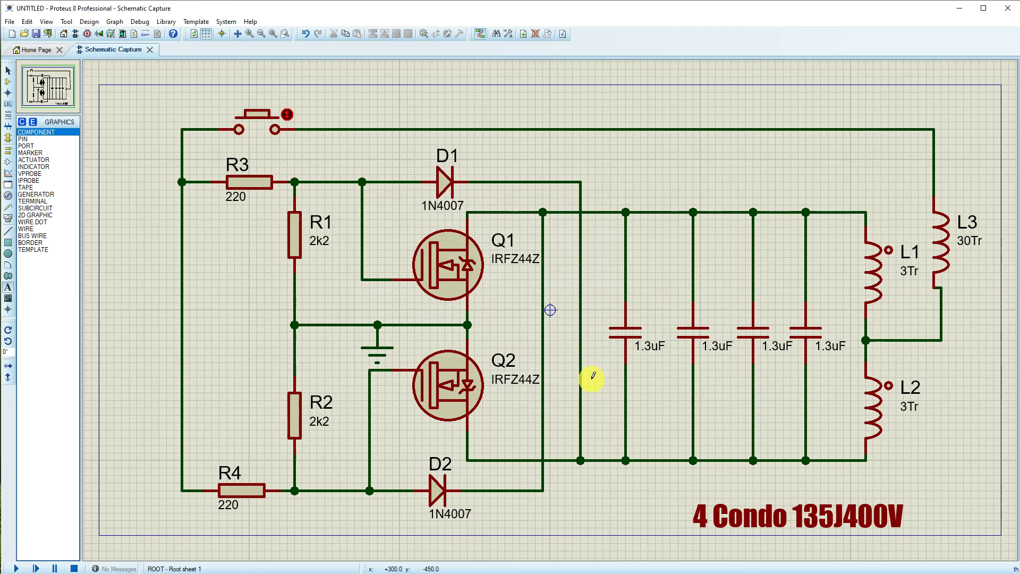
# Step: Move the "4 Condo 135J400V" text up and left, directly beneath the capacitor bank's lower wire
pyautogui.click(819, 521)
pyautogui.moveTo(819, 523); pyautogui.dragTo(735, 484)
pyautogui.doubleClick(784, 497)
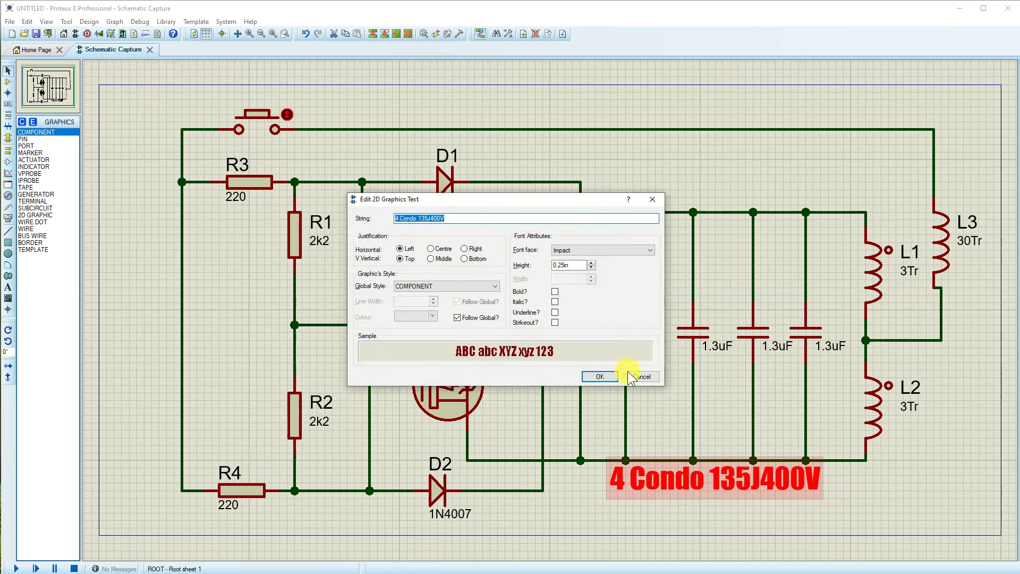
pyautogui.click(609, 377)
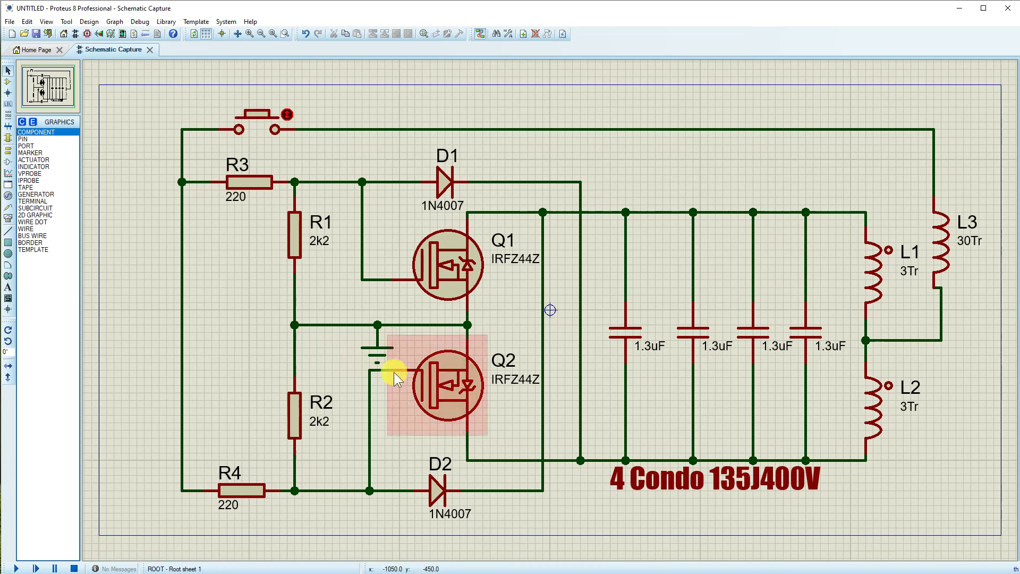
# Step: Move the ground symbol to the left of R1 and R2 and wire it to the junction between them
pyautogui.moveTo(384, 352); pyautogui.dragTo(249, 358)
pyautogui.rightClick(371, 312)
pyautogui.click(363, 310)
pyautogui.rightClick(363, 310)
pyautogui.click(336, 304)
pyautogui.rightClick(334, 310)
pyautogui.rightClick(334, 313)
pyautogui.rightClick(336, 311)
pyautogui.rightClick(336, 311)
pyautogui.click(272, 324)
pyautogui.moveTo(235, 327); pyautogui.dragTo(292, 320)
pyautogui.click(295, 320)
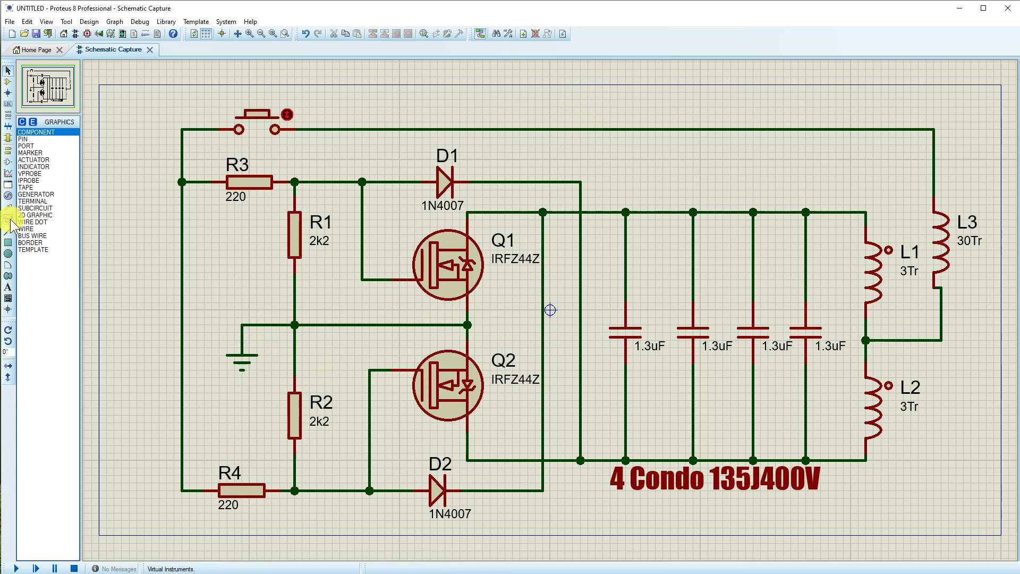
# Step: Place a POWER terminal on the corner of the upper wire above L3
pyautogui.click(8, 152)
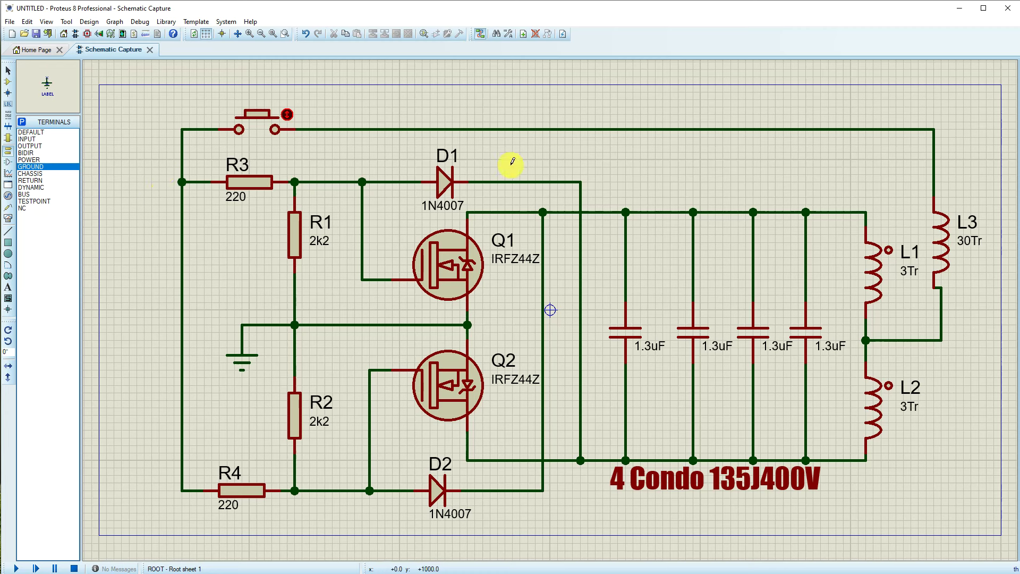
pyautogui.click(45, 166)
pyautogui.click(32, 159)
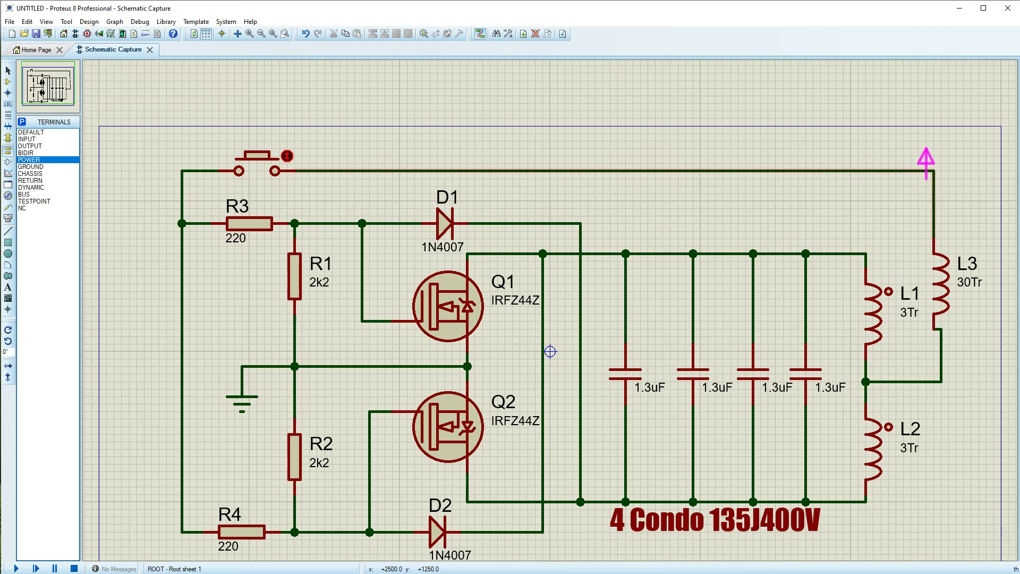
pyautogui.click(934, 155)
pyautogui.doubleClick(934, 151)
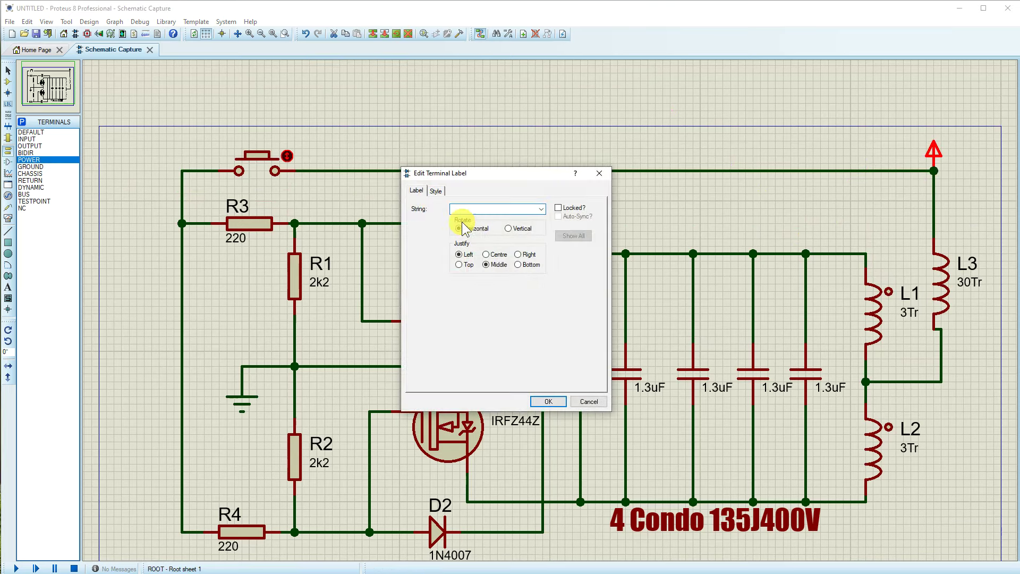
pyautogui.write('1')
pyautogui.click(495, 213)
pyautogui.write('2V DC')
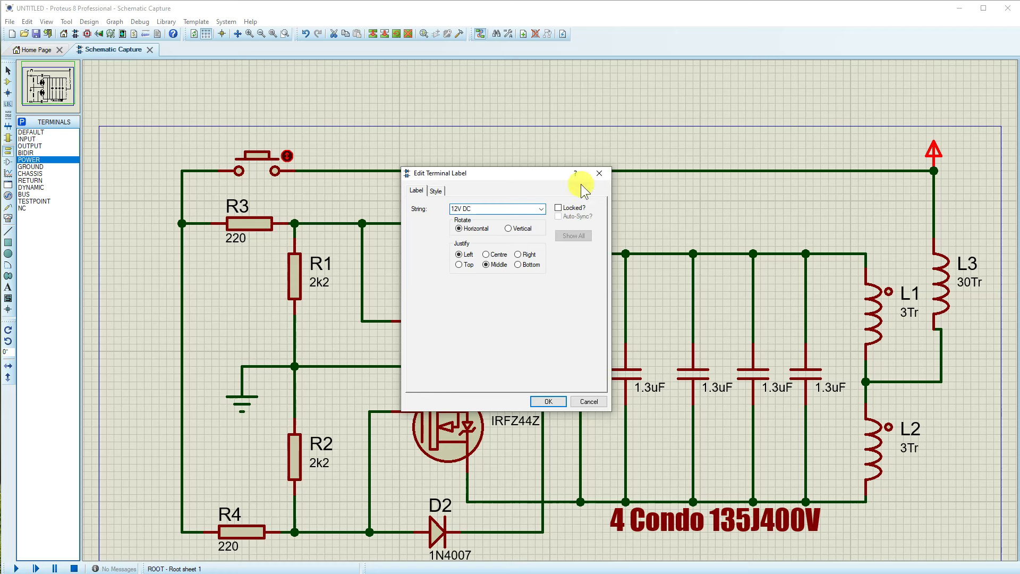
pyautogui.click(599, 173)
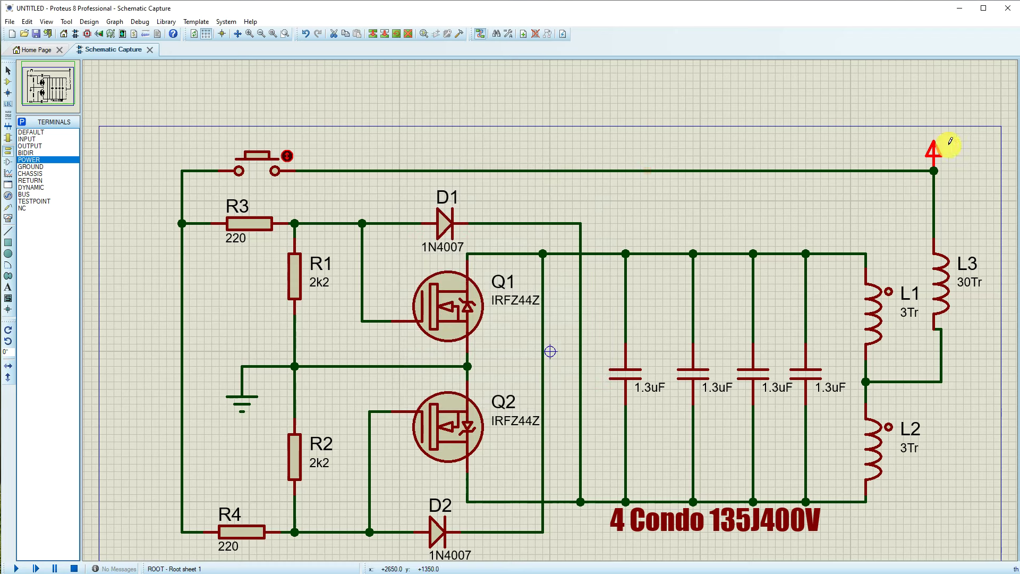
# Step: Label the power terminal VCC/VDD and move the label to the left of its arrow
pyautogui.doubleClick(934, 152)
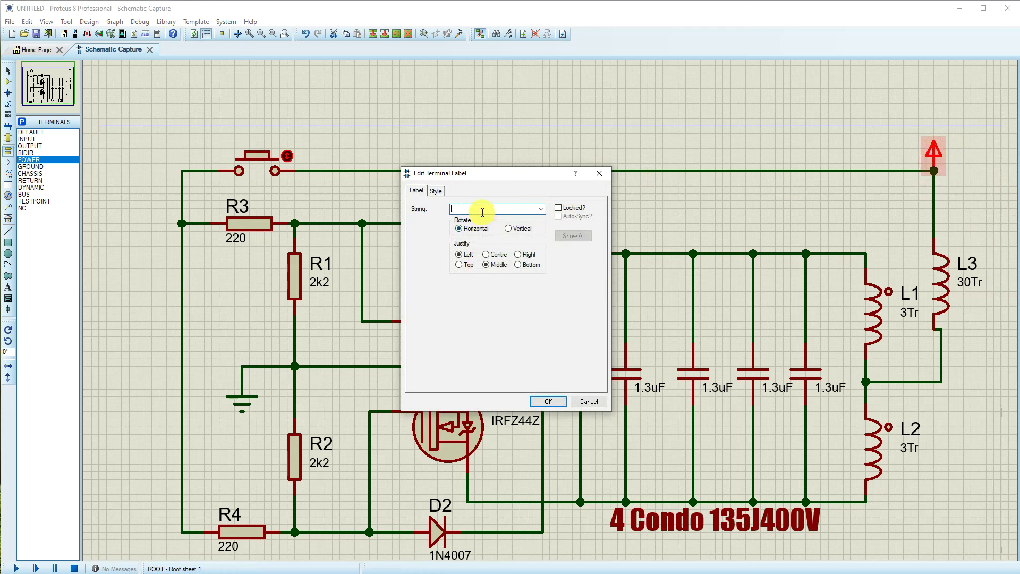
pyautogui.click(541, 209)
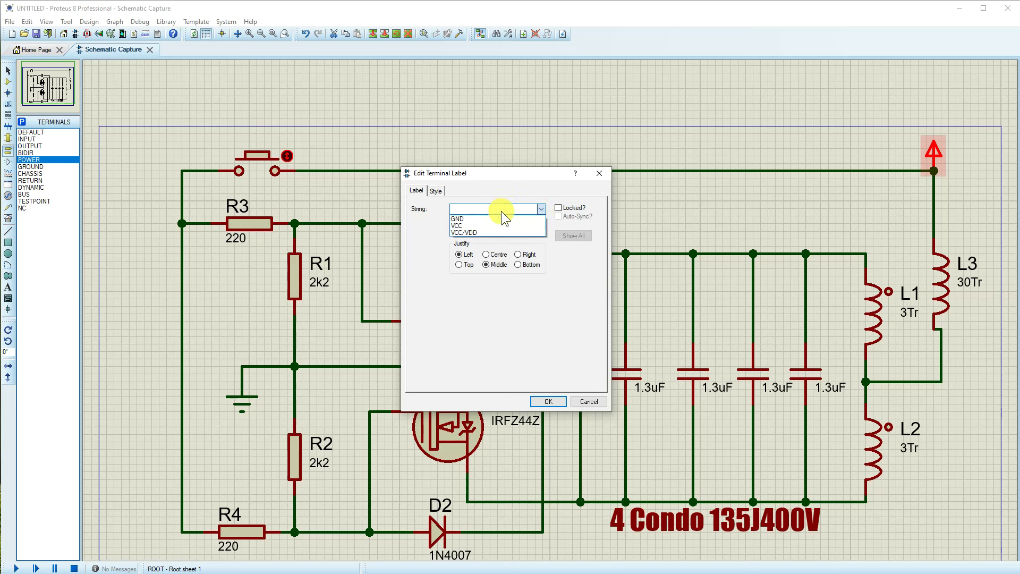
pyautogui.click(470, 232)
pyautogui.click(550, 402)
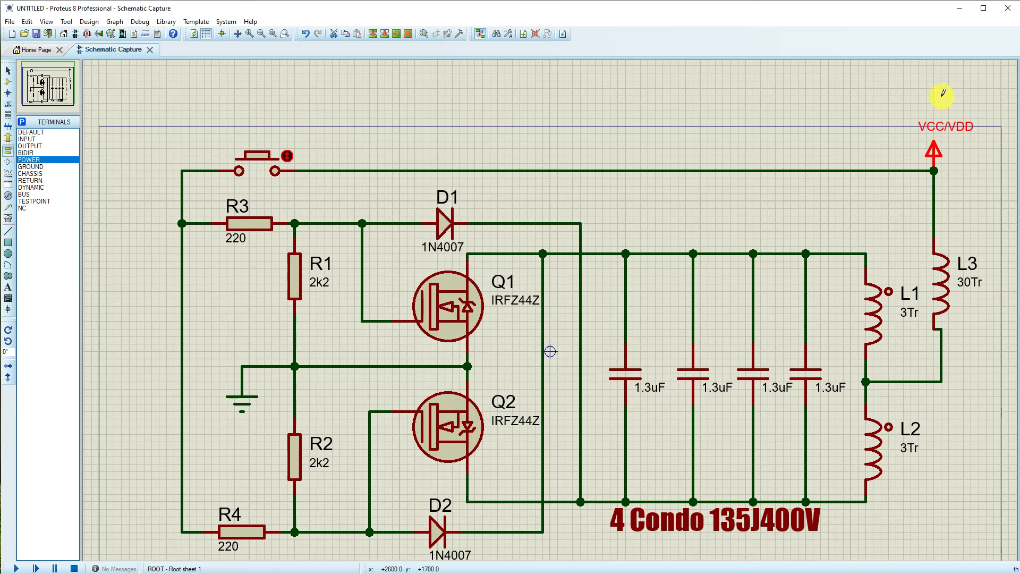
pyautogui.moveTo(904, 156)
pyautogui.mouseDown()
pyautogui.moveTo(918, 155)
pyautogui.moveTo(911, 163)
pyautogui.mouseUp()
pyautogui.click(972, 185)
# Step: Move the VCC/VDD terminal to the middle of the upper supply wire and connect it there
pyautogui.click(934, 157)
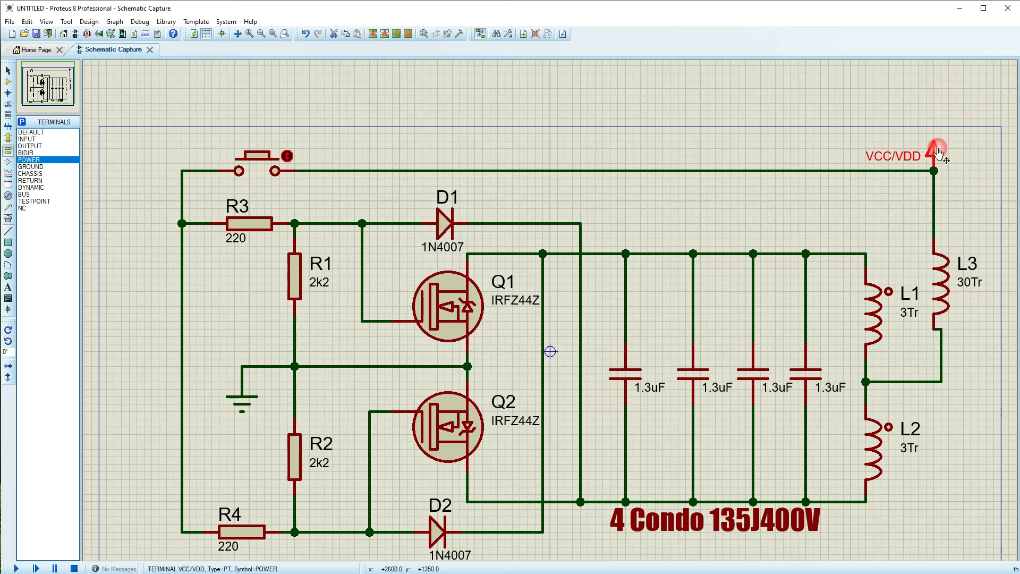
pyautogui.hotkey('ctrl', 'c')
pyautogui.hotkey('ctrl', 'v')
pyautogui.moveTo(595, 141); pyautogui.dragTo(595, 141)
pyautogui.rightClick(690, 187)
pyautogui.rightClick(691, 186)
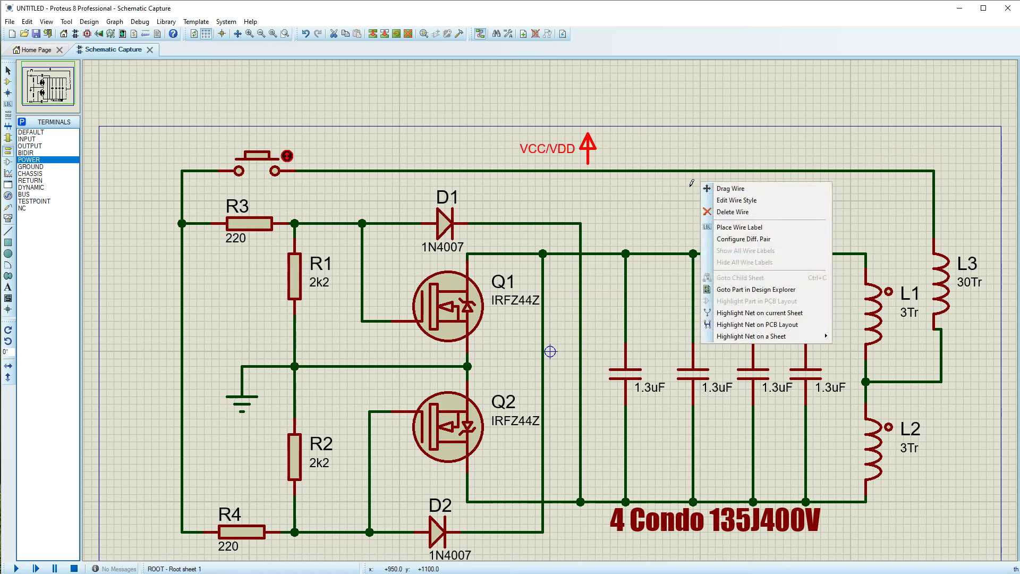
pyautogui.click(587, 169)
pyautogui.click(588, 162)
pyautogui.click(587, 171)
pyautogui.click(549, 149)
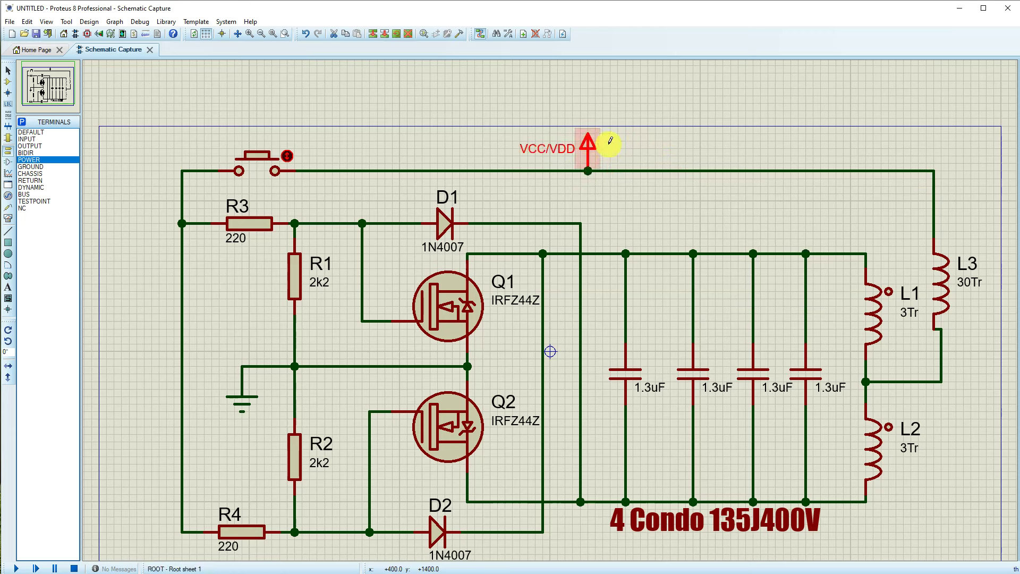
# Step: Shift the two vertical cross-coupling wires and the first capacitor slightly right, away from the MOSFET labels
pyautogui.press('F7')
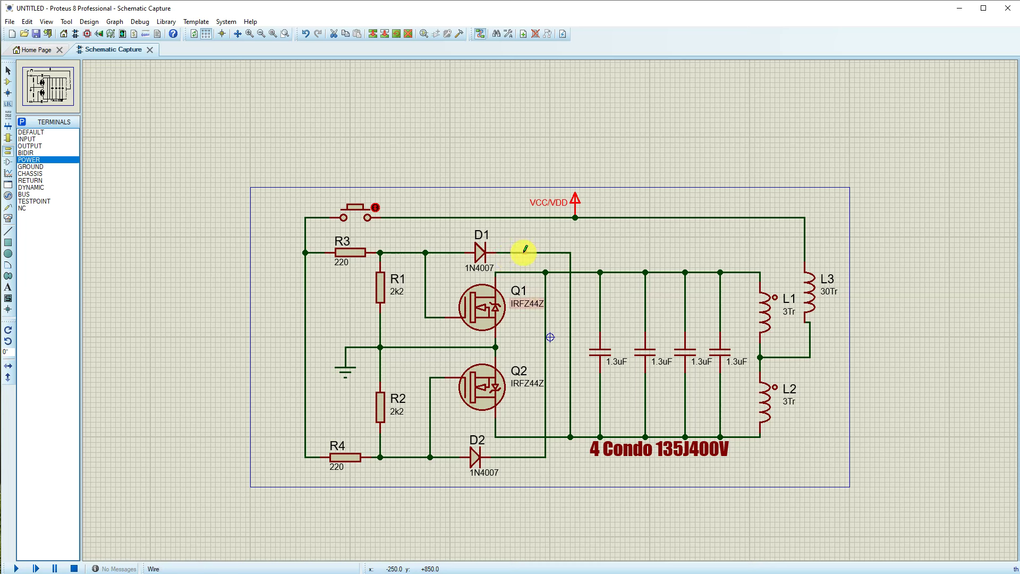
pyautogui.moveTo(520, 243); pyautogui.dragTo(620, 471)
pyautogui.moveTo(563, 355); pyautogui.dragTo(575, 357)
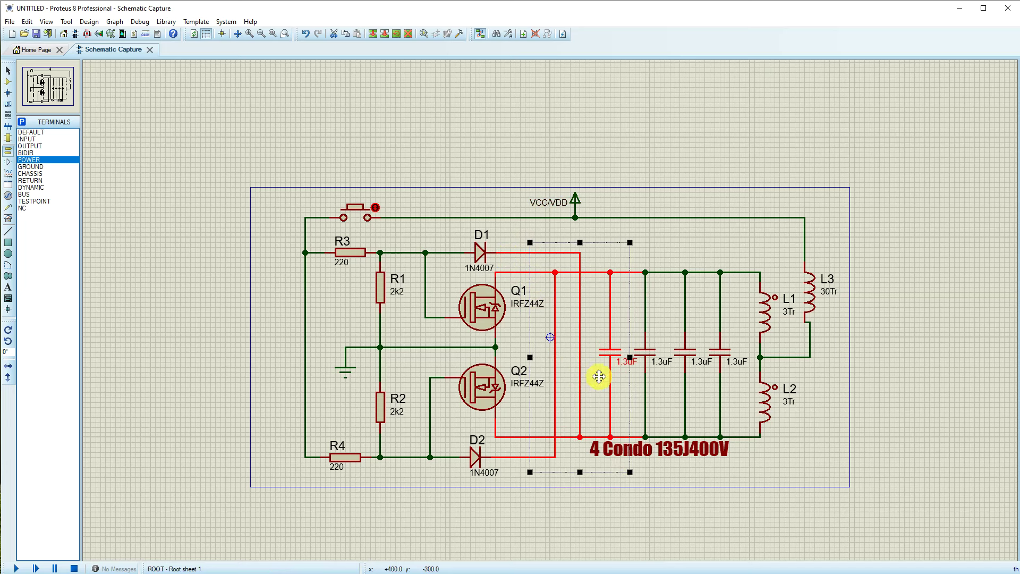
pyautogui.click(721, 497)
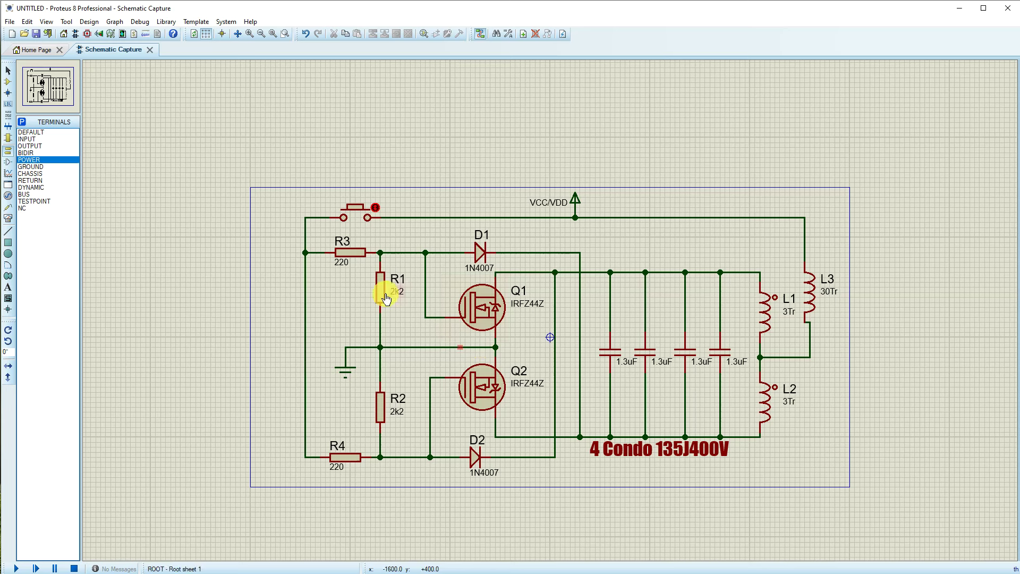
# Step: Shift the block with the push button, R1 to R4 and the ground symbol slightly left
pyautogui.moveTo(276, 203); pyautogui.dragTo(410, 478)
pyautogui.moveTo(382, 332); pyautogui.dragTo(353, 332)
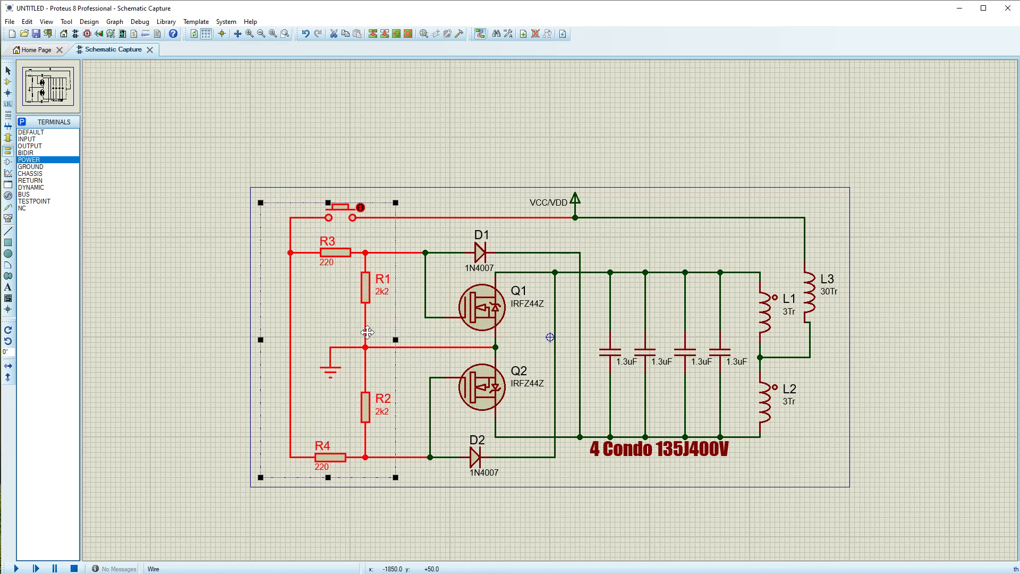
pyautogui.click(444, 194)
# Step: Move the push button right along the upper wire, between R3 and D1
pyautogui.moveTo(306, 189); pyautogui.dragTo(446, 217)
pyautogui.click(550, 234)
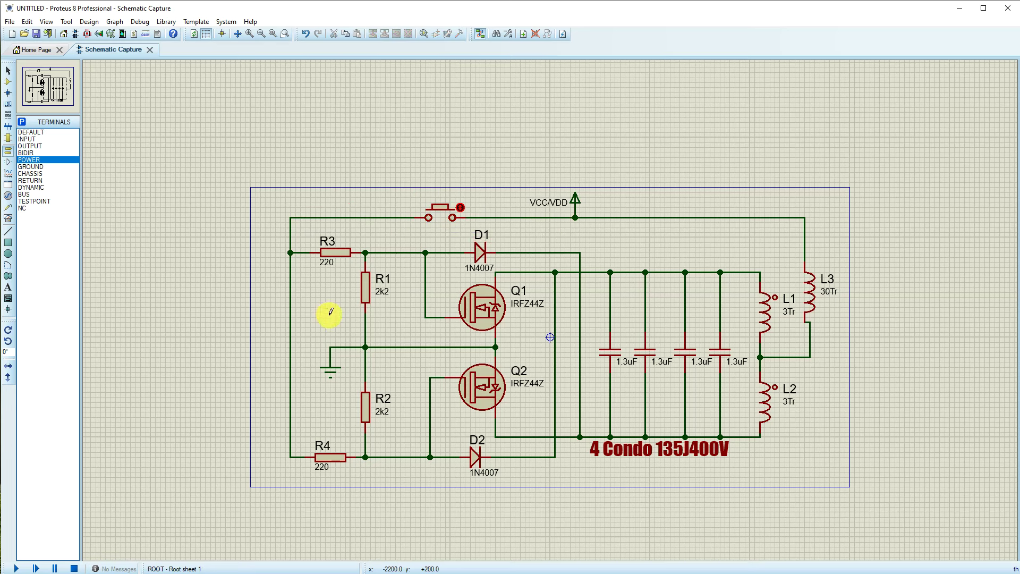
pyautogui.click(272, 33)
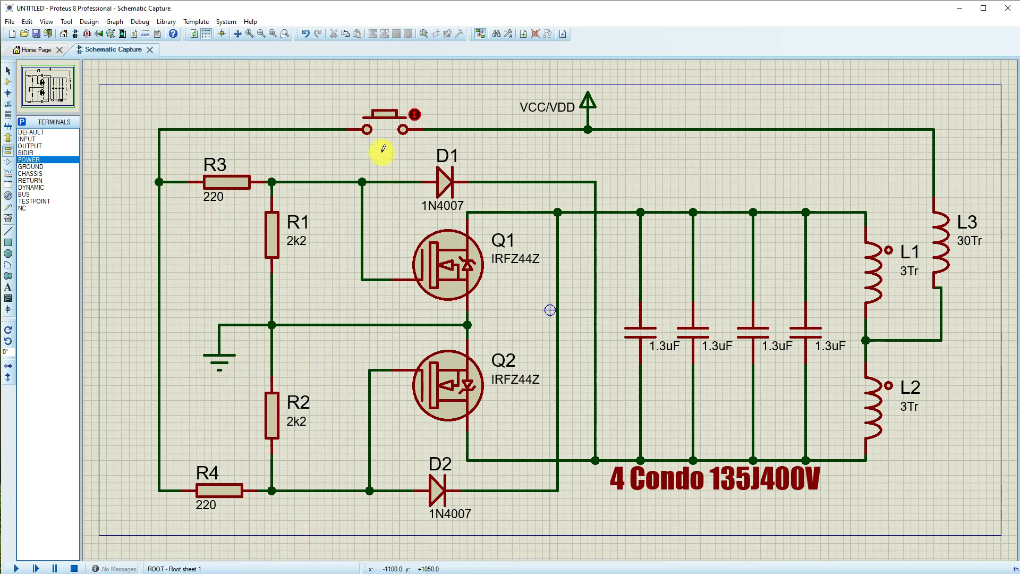
# Step: Duplicate the "4 Condo 135J400V" text onto the push button and delete the stray junction dots copied with it
pyautogui.click(678, 480)
pyautogui.rightClick(671, 483)
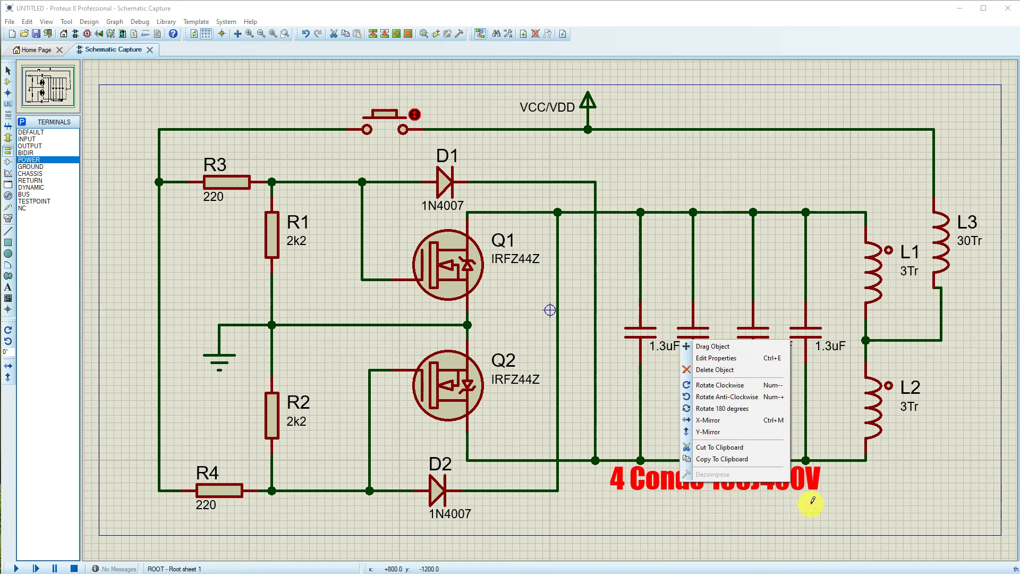
pyautogui.click(873, 520)
pyautogui.moveTo(873, 519); pyautogui.dragTo(572, 461)
pyautogui.rightClick(663, 483)
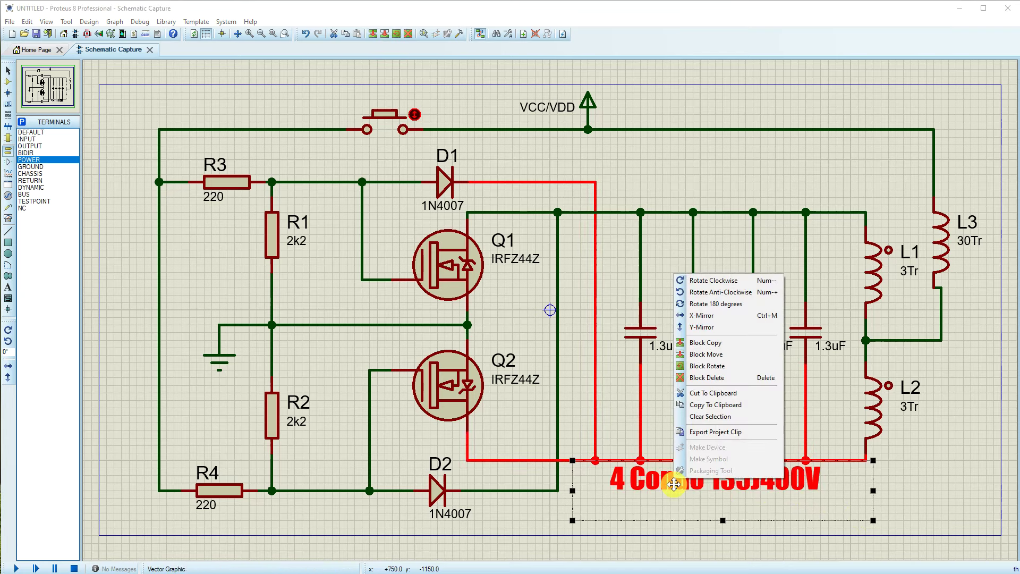
pyautogui.click(719, 341)
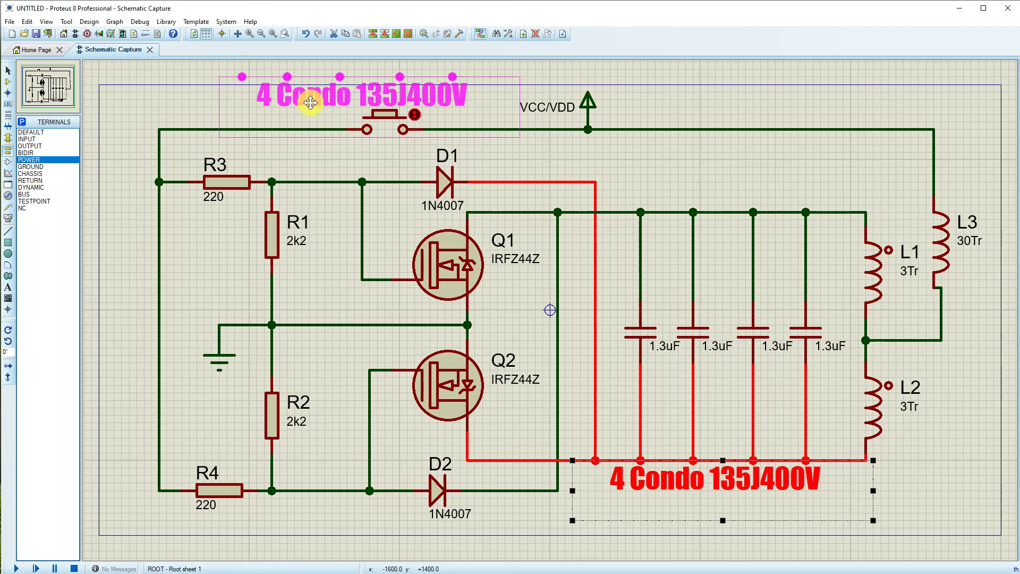
pyautogui.click(307, 105)
pyautogui.rightClick(453, 120)
pyautogui.moveTo(204, 69); pyautogui.dragTo(486, 100)
pyautogui.press('Delete')
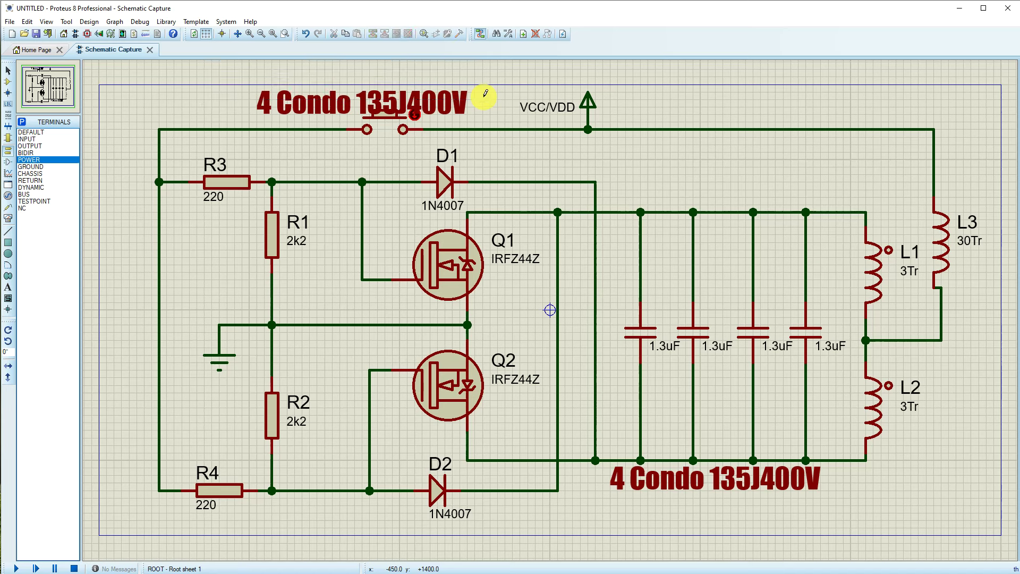
# Step: Change the copied text to "Start" with a height of 0.2in and place it below the push button
pyautogui.click(374, 104)
pyautogui.doubleClick(373, 104)
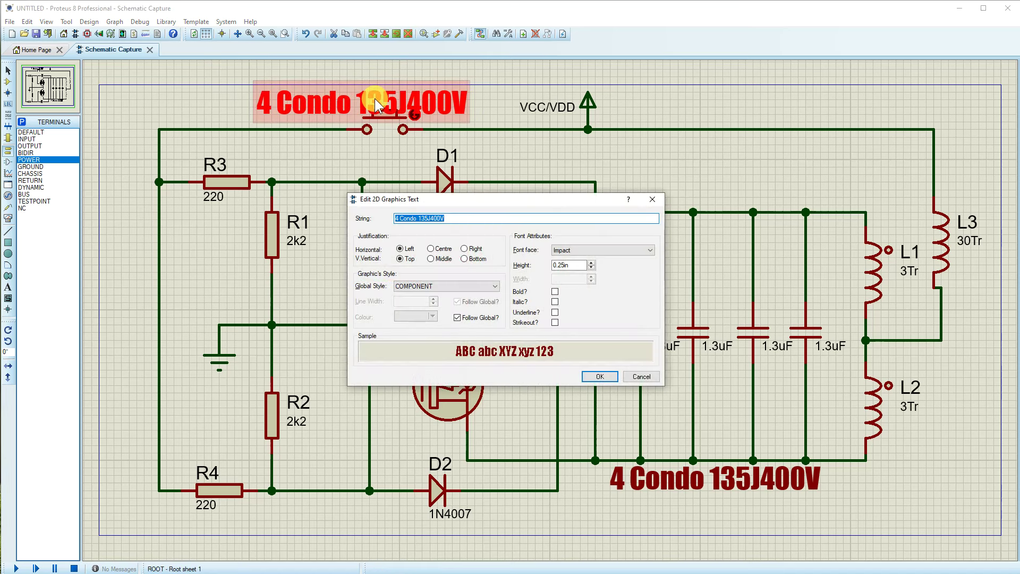
pyautogui.write('Start')
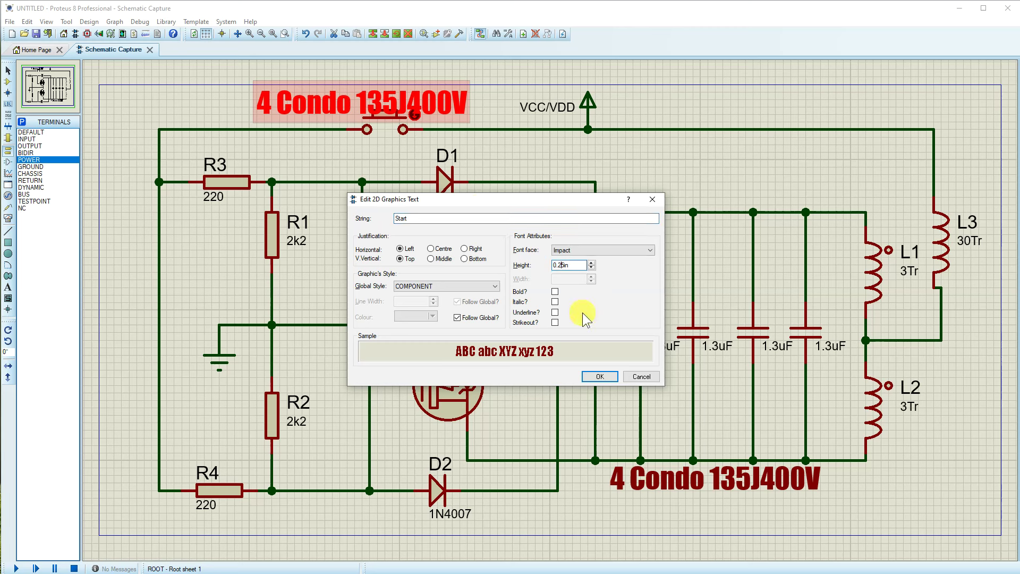
pyautogui.press('Delete')
pyautogui.click(592, 379)
pyautogui.moveTo(280, 106); pyautogui.dragTo(340, 114)
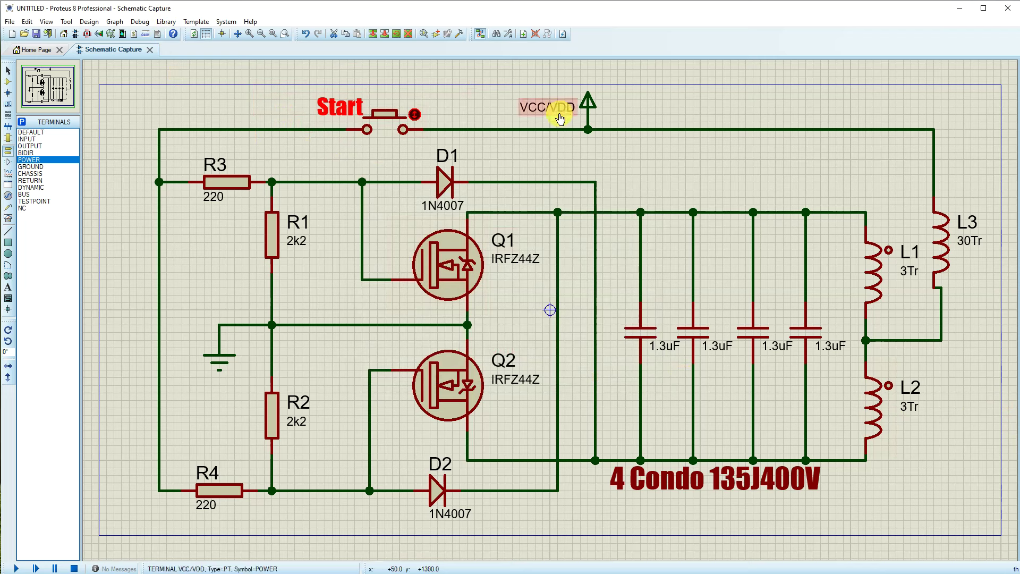
pyautogui.moveTo(340, 113); pyautogui.dragTo(385, 159)
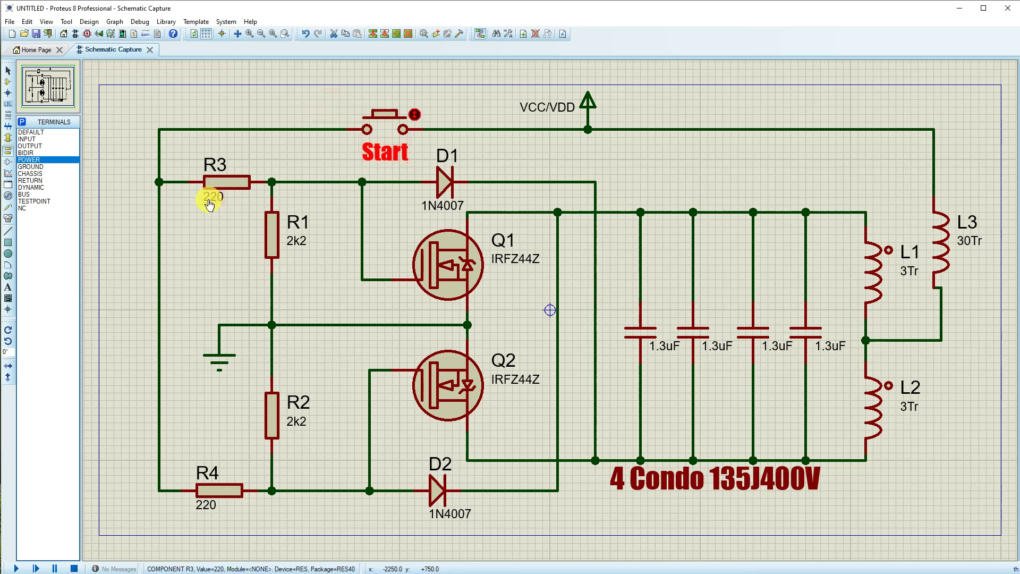
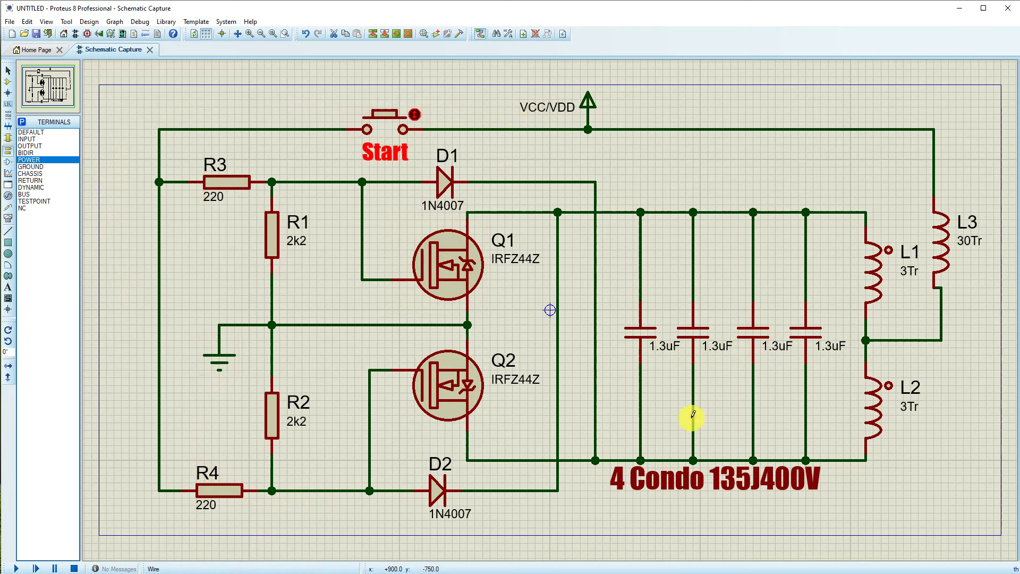
# Step: Set the height of the "4 Condo 135J400V" text to 0.2in
pyautogui.doubleClick(704, 480)
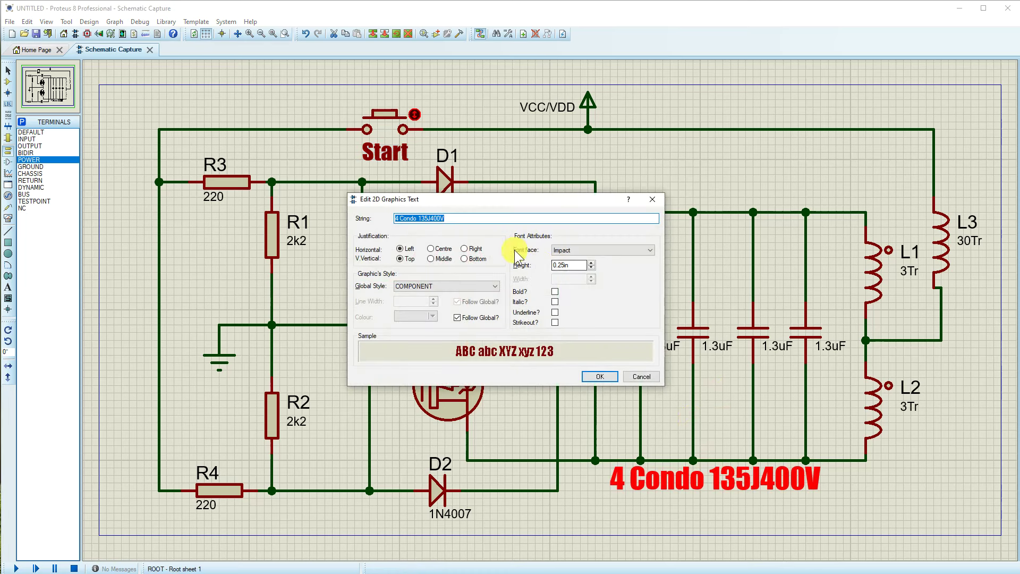
pyautogui.click(556, 264)
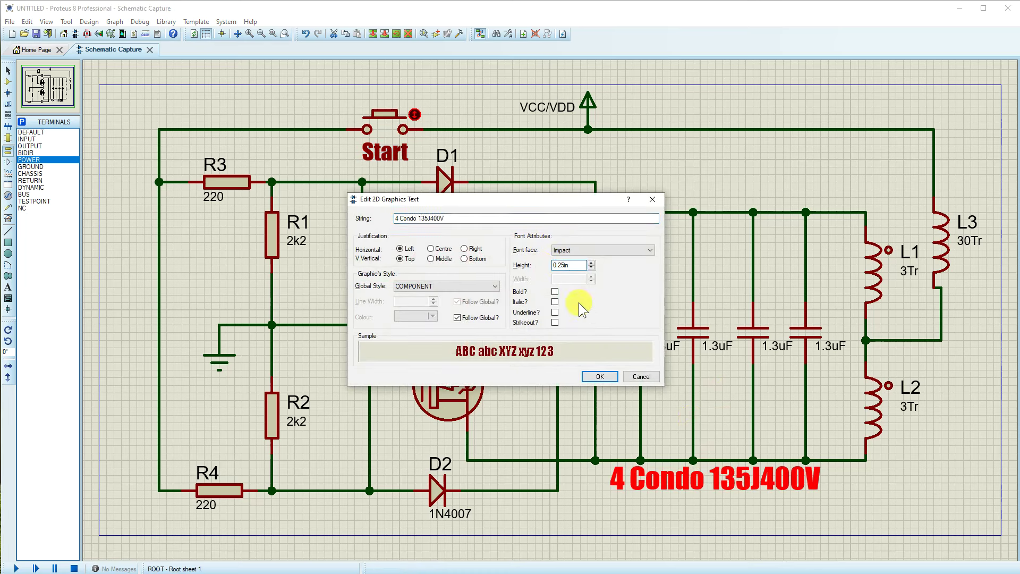
pyautogui.press('Delete')
pyautogui.click(598, 376)
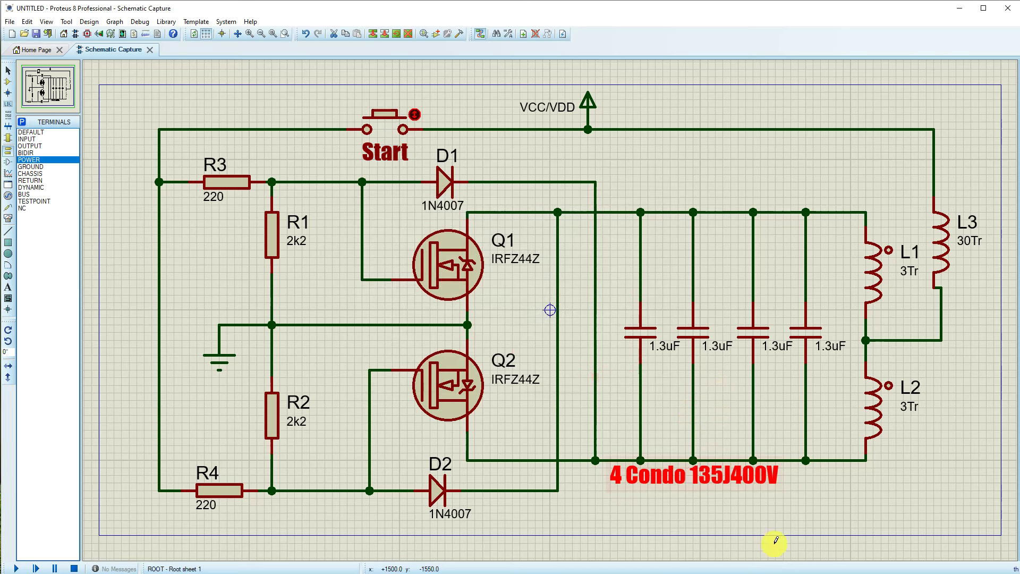
pyautogui.click(742, 500)
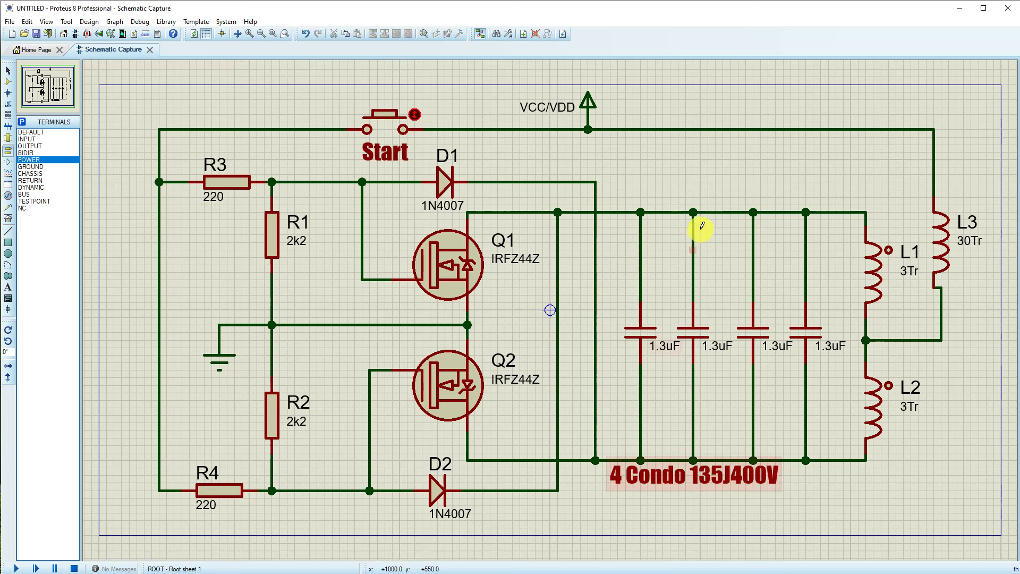
# Step: Move the "4 Condo 135J400V" text above the capacitor bank's upper wire
pyautogui.click(8, 70)
pyautogui.click(748, 473)
pyautogui.moveTo(748, 474); pyautogui.dragTo(784, 196)
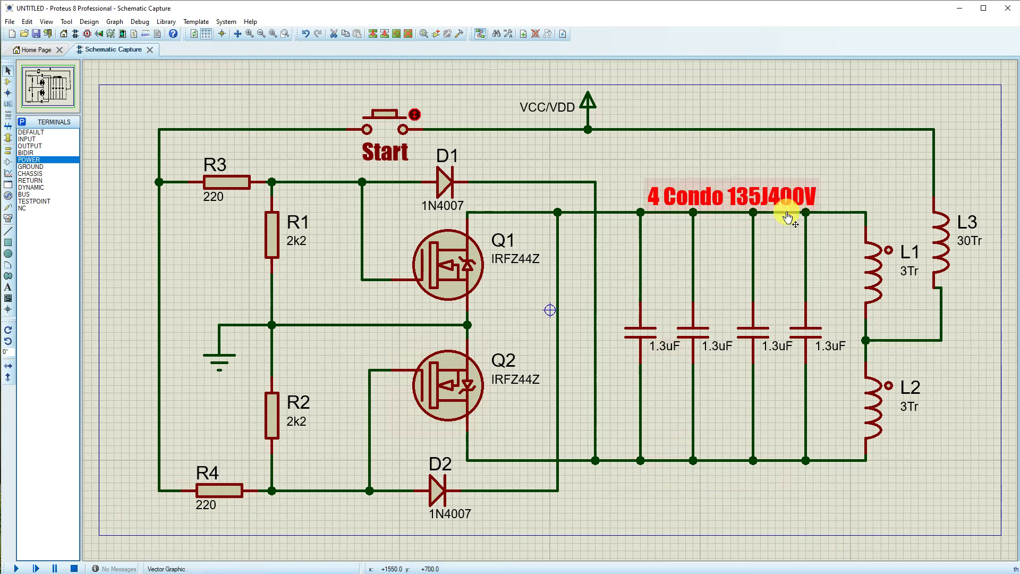
pyautogui.click(761, 505)
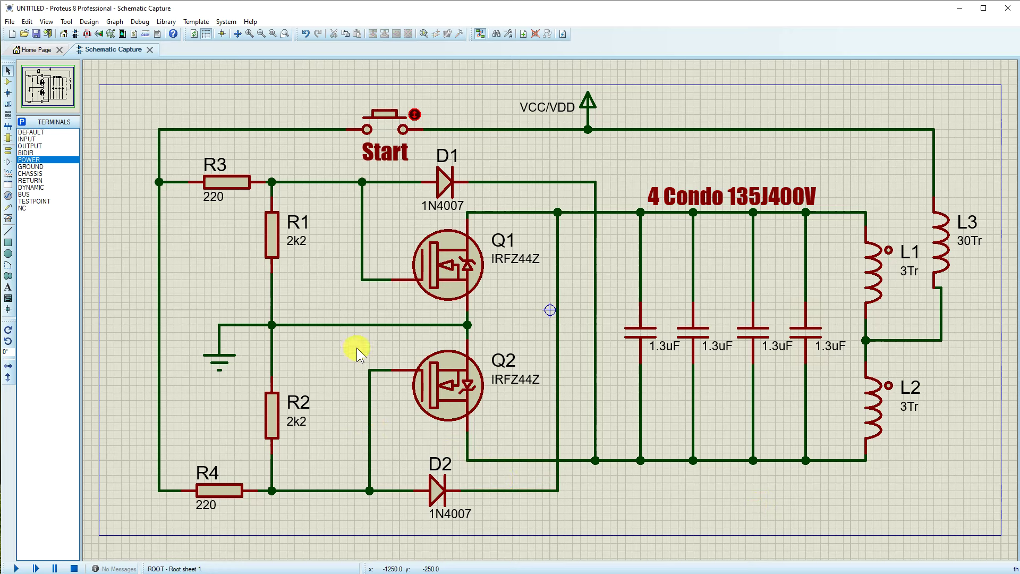
# Step: Try to shift D1 along its wire, rotate it clockwise and place it on the vertical wire beside the capacitor bank
pyautogui.click(437, 183)
pyautogui.moveTo(437, 183); pyautogui.dragTo(512, 182)
pyautogui.rightClick(519, 177)
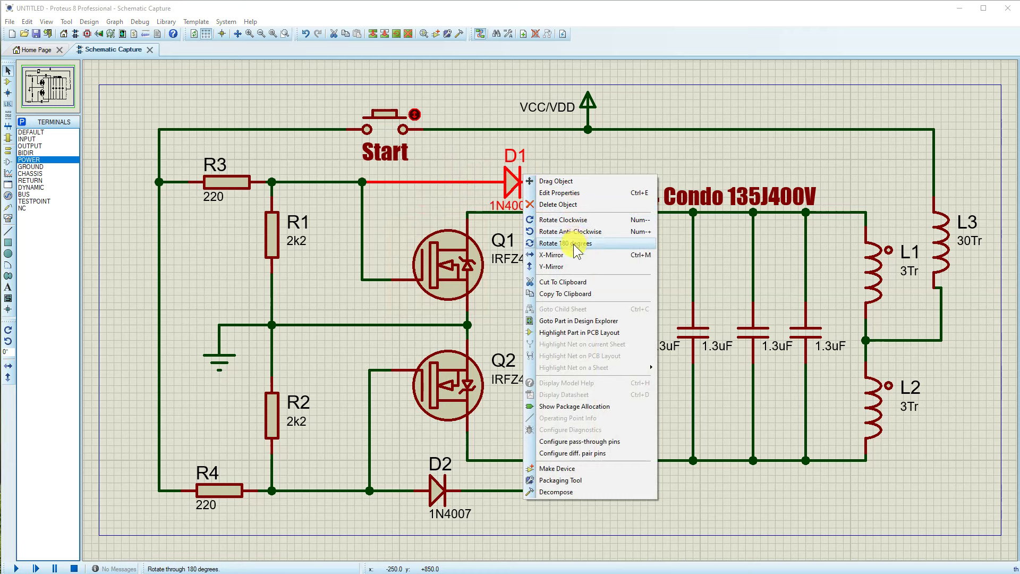
pyautogui.click(560, 220)
pyautogui.moveTo(524, 201); pyautogui.dragTo(599, 330)
# Step: Try to shift the vertical D2 wire closer to the transistors, rotate D2 anti-clockwise and place it on that wire
pyautogui.moveTo(543, 190); pyautogui.dragTo(579, 497)
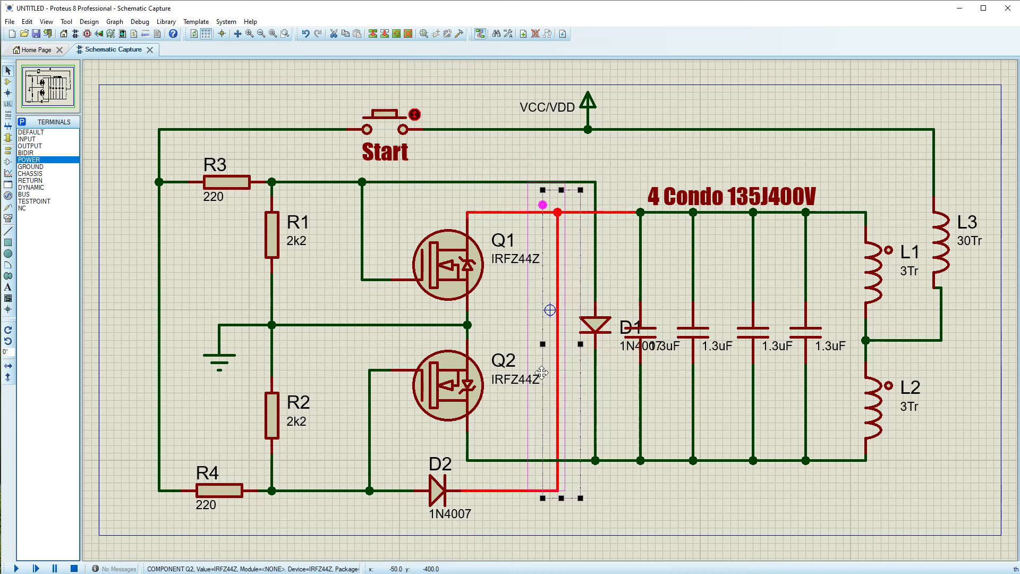
pyautogui.rightClick(444, 493)
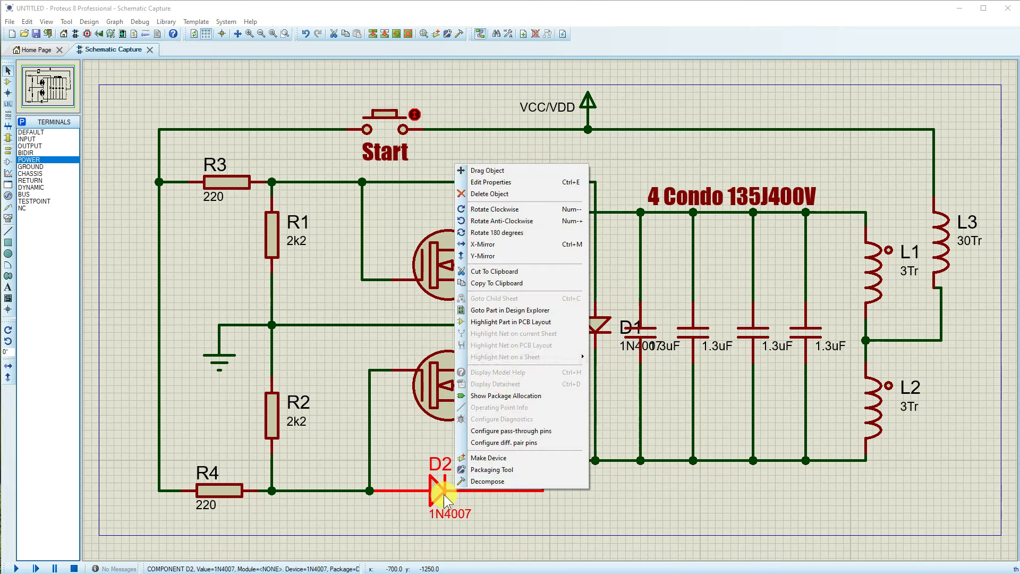
pyautogui.click(494, 222)
pyautogui.moveTo(438, 484); pyautogui.dragTo(543, 327)
pyautogui.click(601, 518)
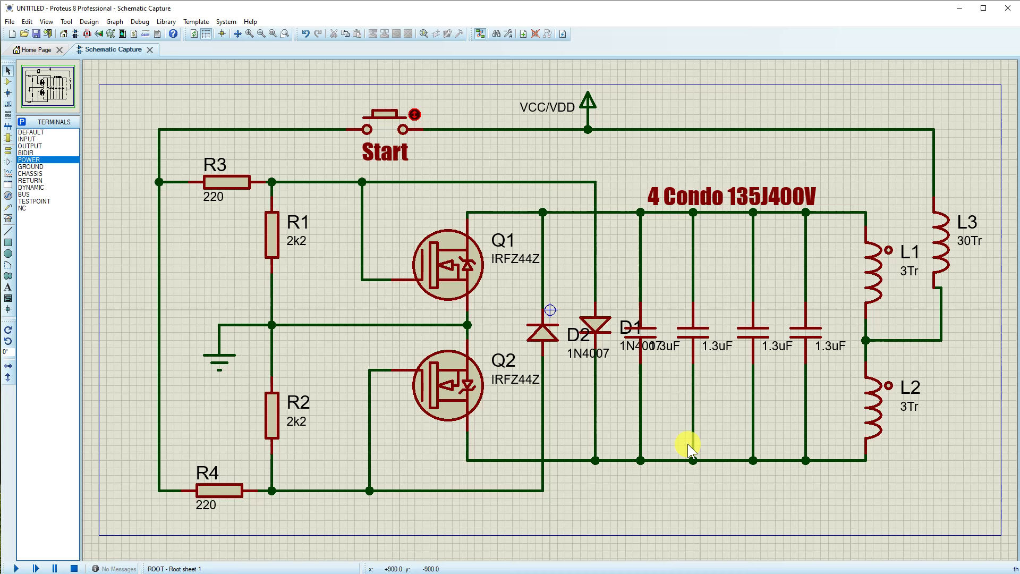
# Step: Undo the moves and rotations of diodes D1 and D2
pyautogui.hotkey('ctrl', 'z')
pyautogui.hotkey('ctrl', 'z')
pyautogui.hotkey('ctrl', 'z')
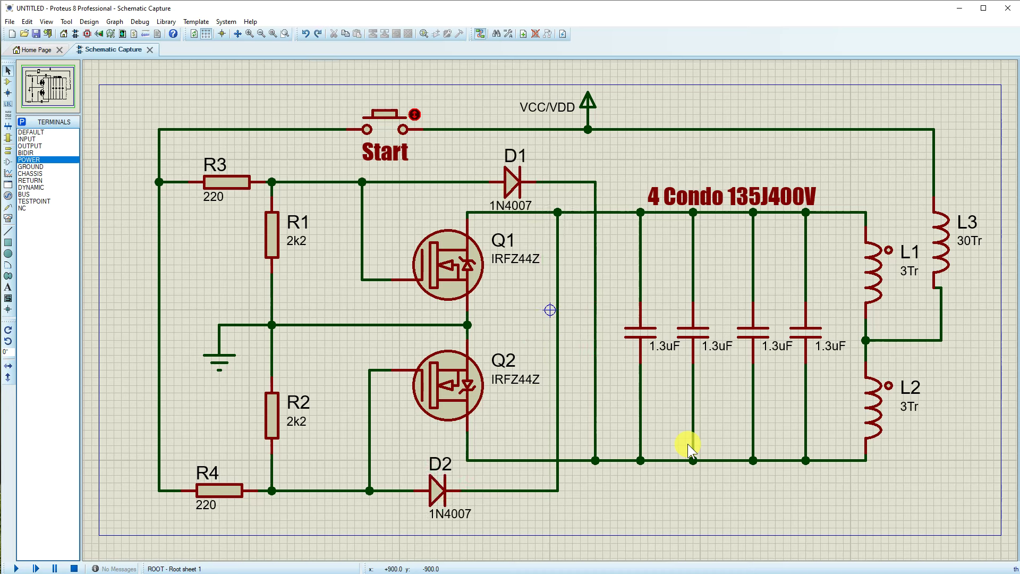
pyautogui.hotkey('ctrl', 'z')
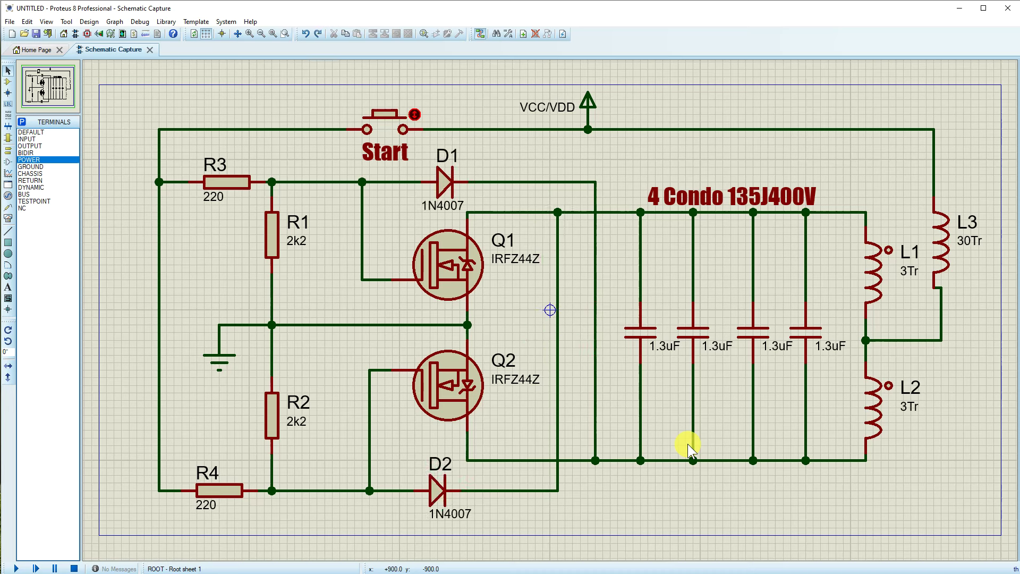
# Step: Shift D2, D1 and the push button with its "Start" text a little to the left along their wires
pyautogui.moveTo(431, 491)
pyautogui.mouseDown()
pyautogui.moveTo(494, 492)
pyautogui.moveTo(428, 494)
pyautogui.mouseUp()
pyautogui.moveTo(446, 182); pyautogui.dragTo(422, 182)
pyautogui.moveTo(302, 85); pyautogui.dragTo(454, 159)
pyautogui.moveTo(380, 129); pyautogui.dragTo(331, 132)
pyautogui.click(522, 151)
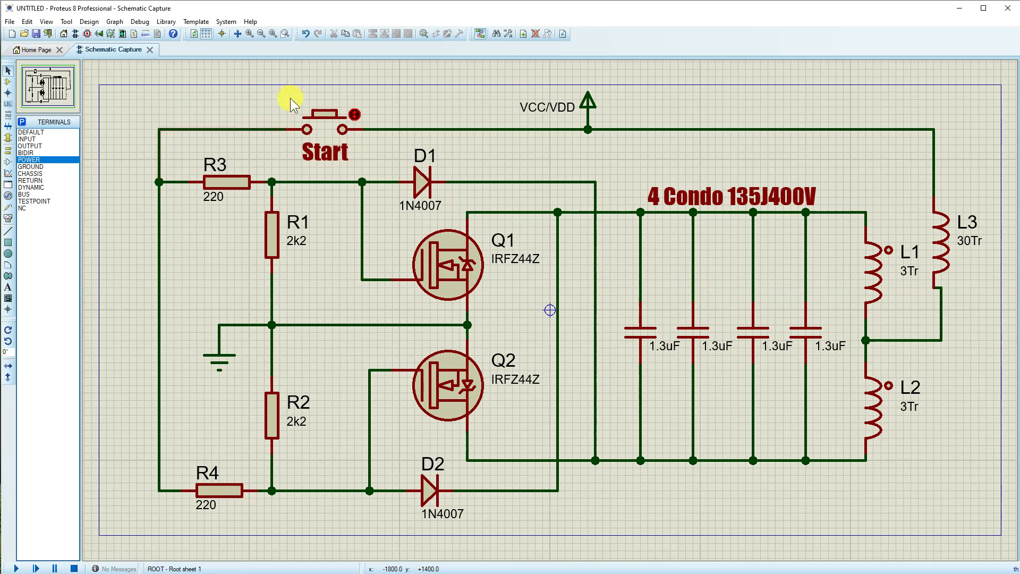
# Step: Rotate the VCC/VDD power terminal clockwise and move it to the right end of the supply wire, beyond L3
pyautogui.click(588, 111)
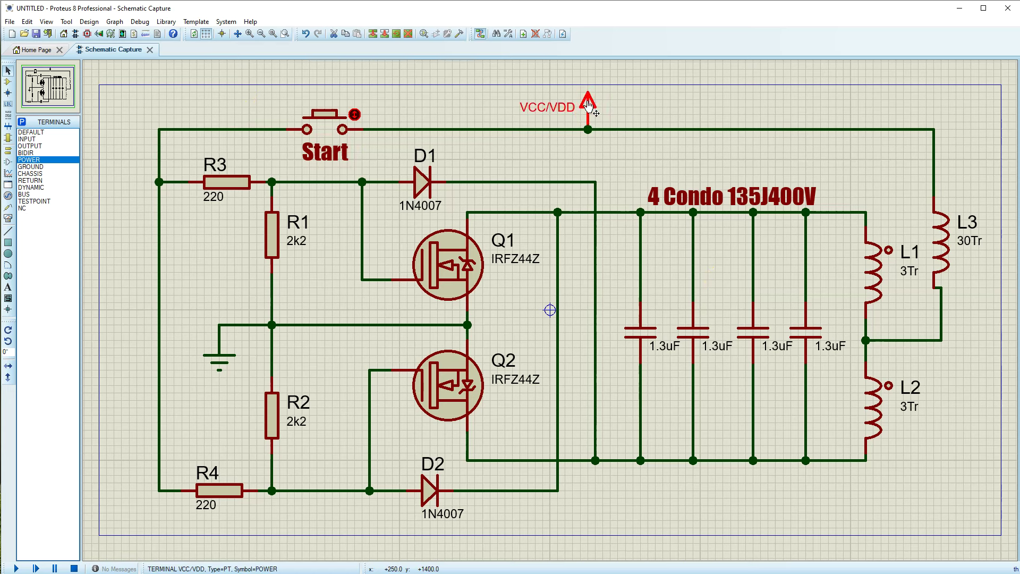
pyautogui.click(588, 109)
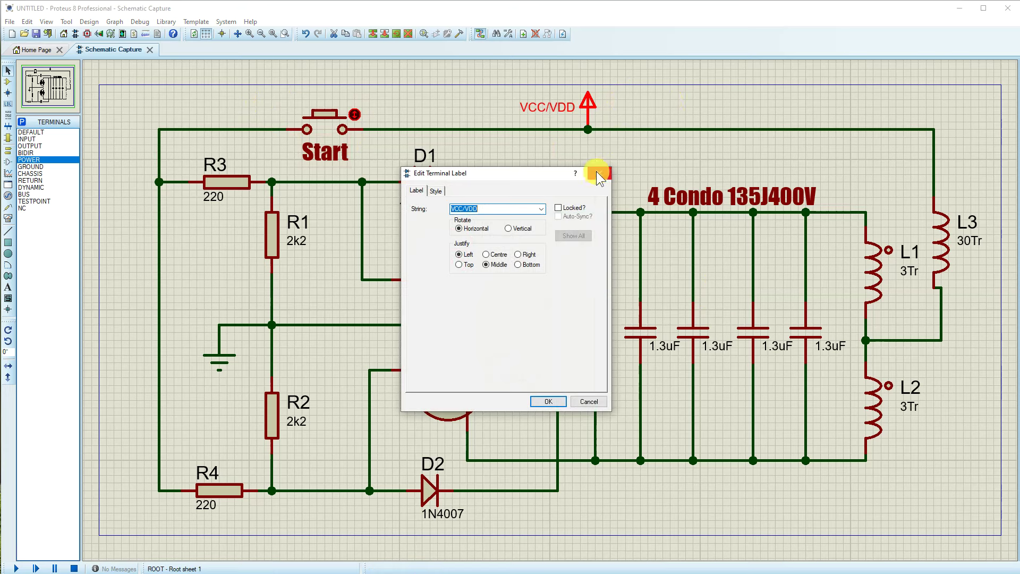
pyautogui.click(596, 171)
pyautogui.rightClick(594, 105)
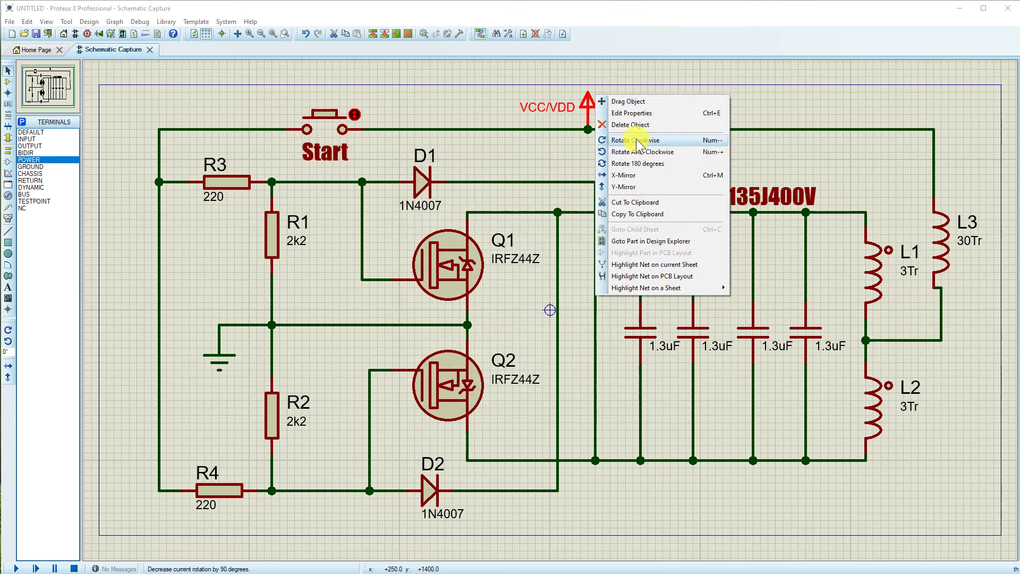
pyautogui.click(638, 140)
pyautogui.moveTo(596, 106); pyautogui.dragTo(823, 129)
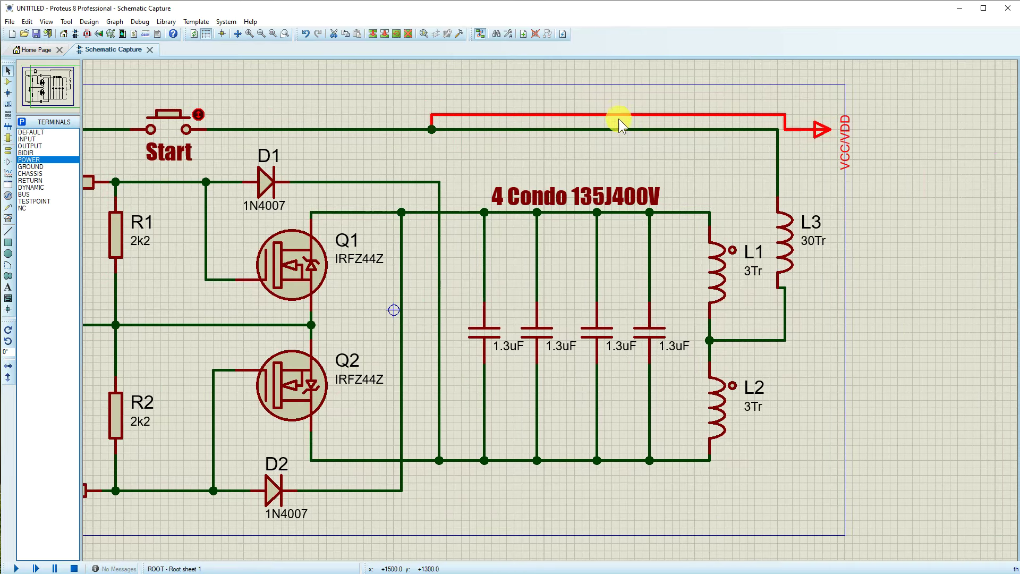
# Step: Delete the leftover wire trailing from the VCC/VDD terminal and wire the terminal to the supply corner above L3
pyautogui.rightClick(626, 106)
pyautogui.press('Escape')
pyautogui.rightClick(626, 113)
pyautogui.click(686, 139)
pyautogui.click(794, 69)
pyautogui.click(799, 129)
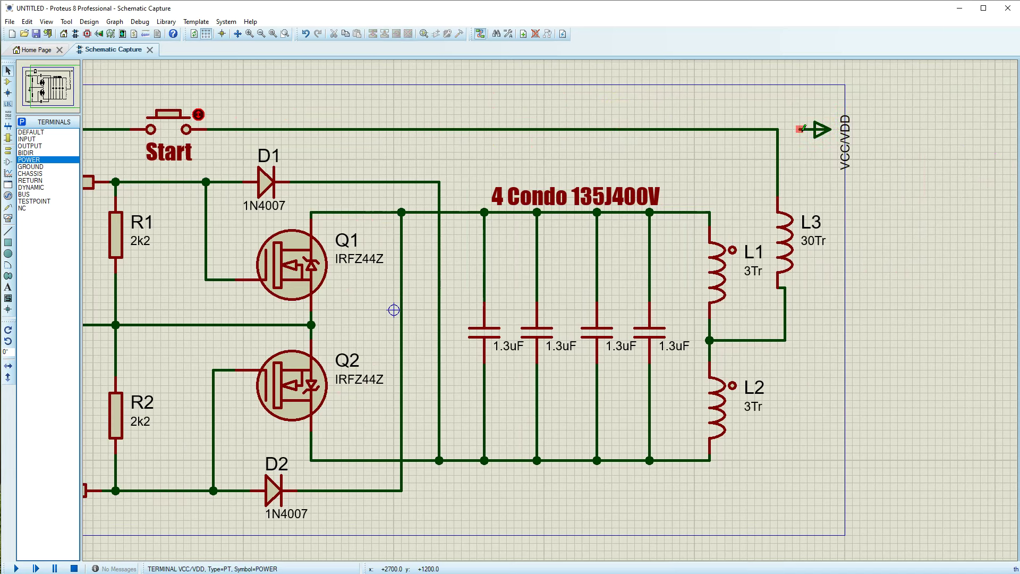
pyautogui.click(756, 288)
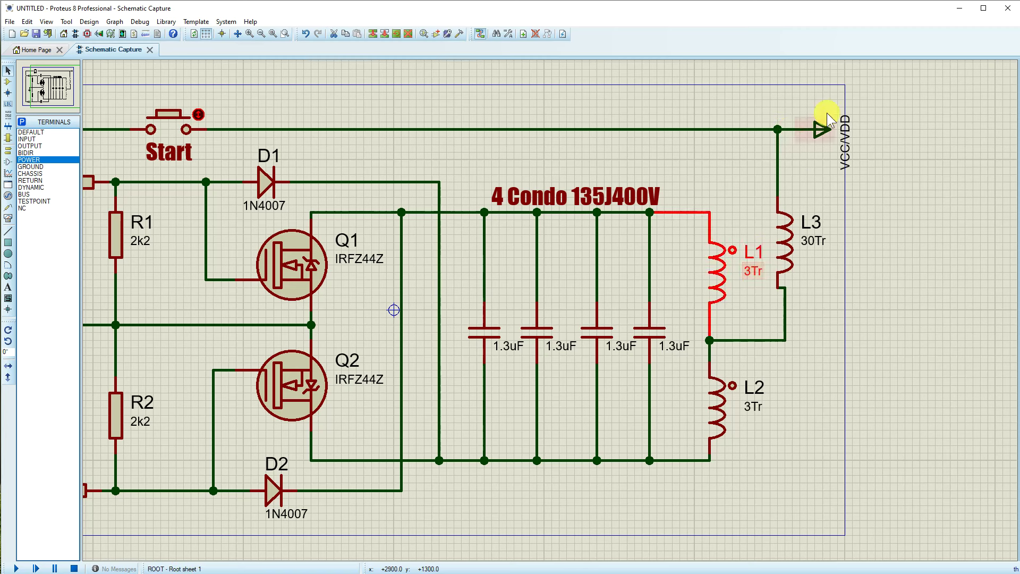
# Step: Shift L3 and the VCC/VDD terminal together slightly to the left
pyautogui.moveTo(747, 107); pyautogui.dragTo(888, 387)
pyautogui.moveTo(790, 264); pyautogui.dragTo(783, 263)
pyautogui.click(955, 274)
# Step: Move the VCC/VDD terminal closer to the supply junction and set its label rotation to Horizontal
pyautogui.click(815, 132)
pyautogui.moveTo(816, 132); pyautogui.dragTo(808, 131)
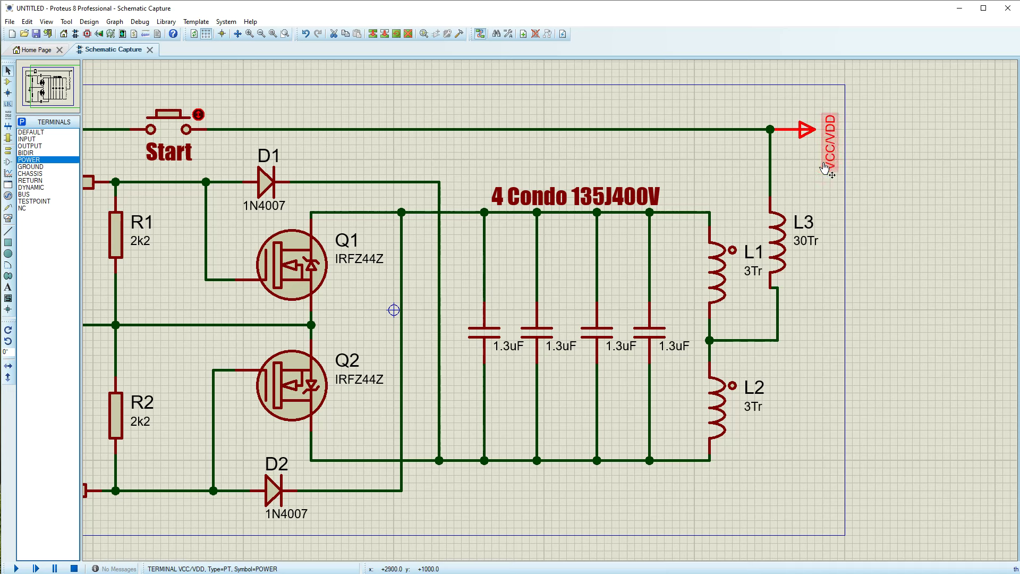
pyautogui.doubleClick(825, 165)
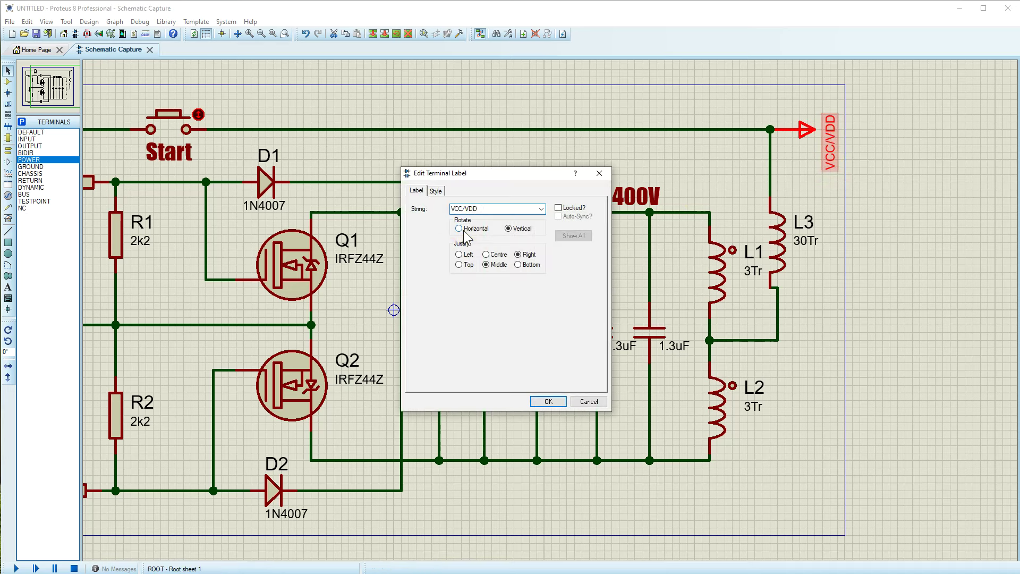
pyautogui.click(549, 402)
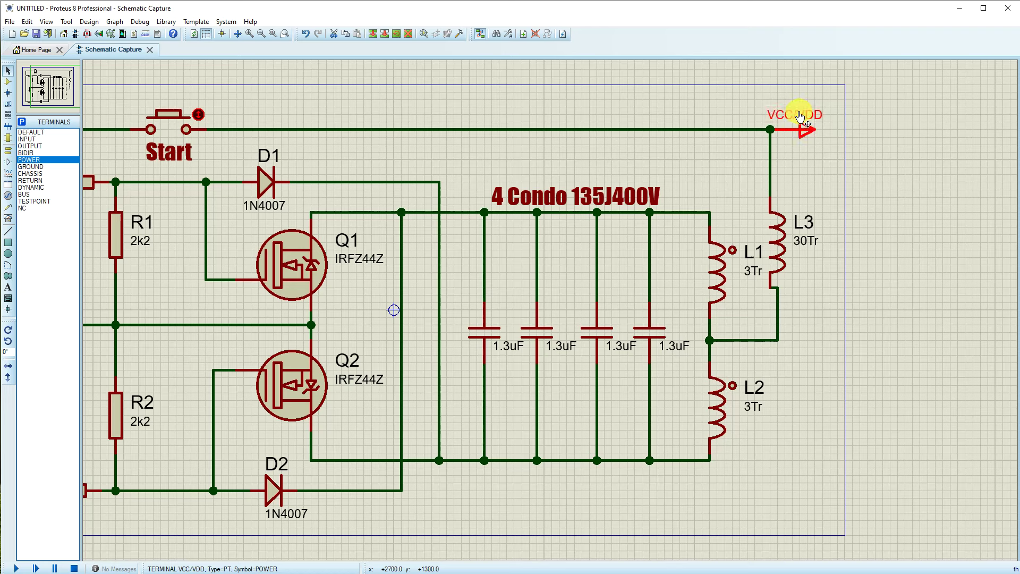
# Step: Try to shift the whole circuit slightly up and left within the sheet, and undo the move
pyautogui.scroll(-2, 868, 244)
pyautogui.moveTo(153, 161); pyautogui.dragTo(931, 499)
pyautogui.moveTo(553, 321); pyautogui.dragTo(548, 311)
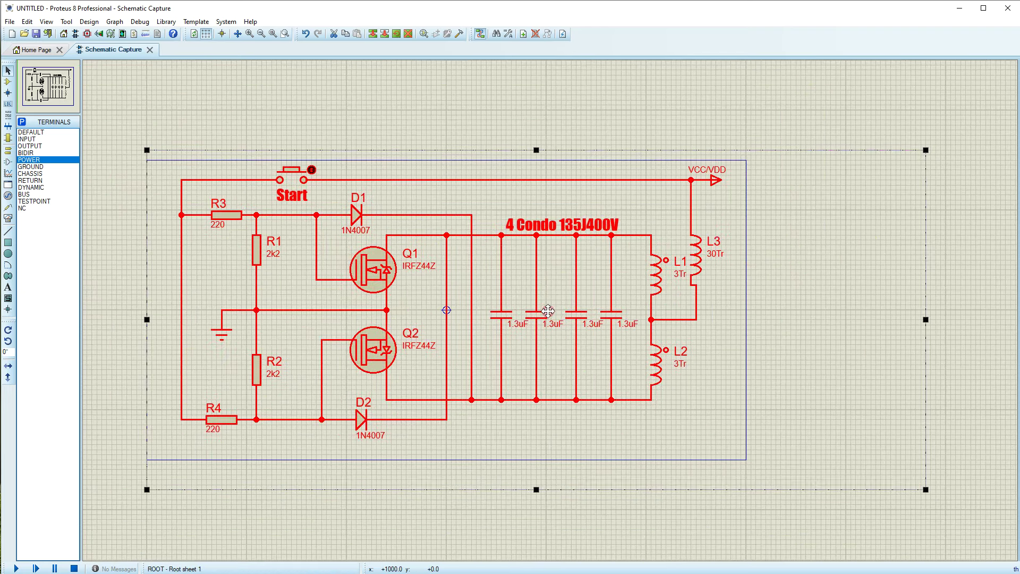
pyautogui.click(990, 415)
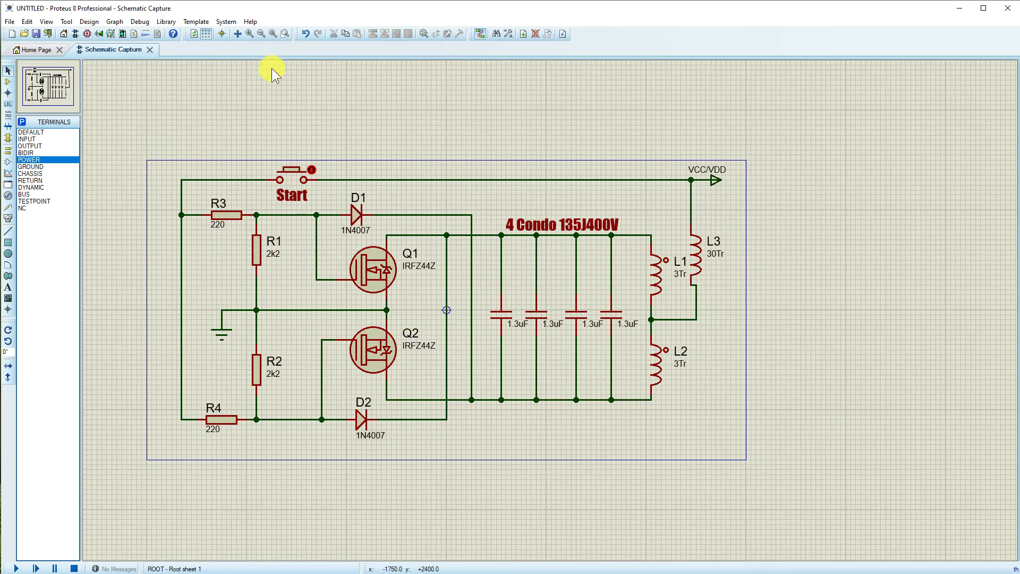
pyautogui.hotkey('ctrl', 'z')
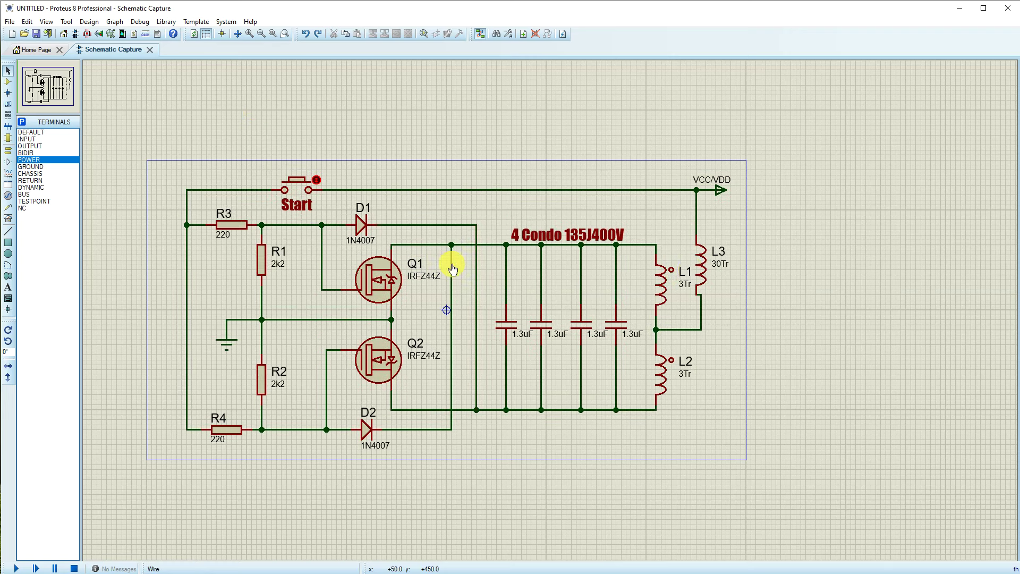
# Step: Shift L3 and the VCC/VDD terminal together to the right, away from L1 and L2
pyautogui.click(276, 33)
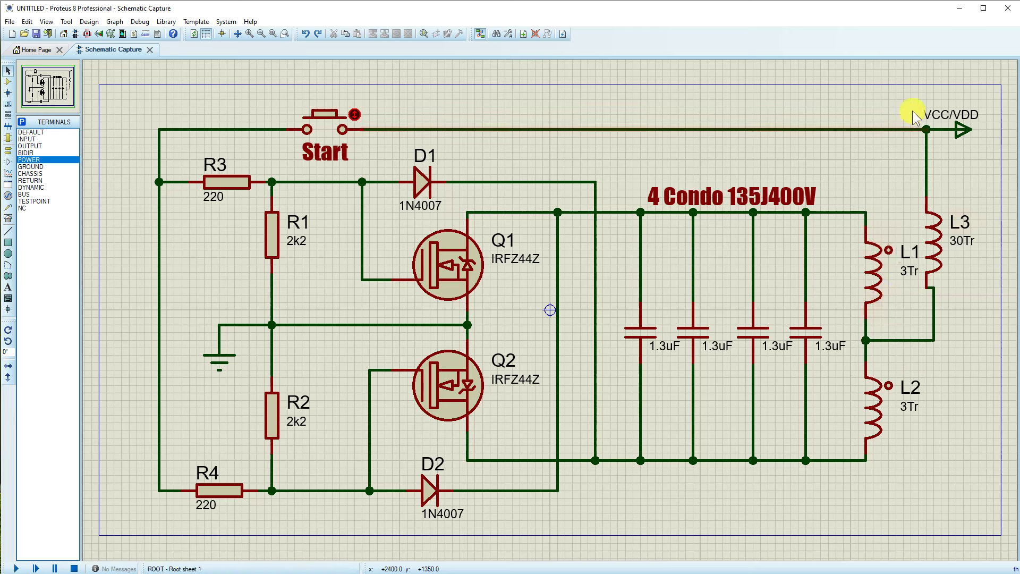
pyautogui.moveTo(910, 108); pyautogui.dragTo(1015, 372)
pyautogui.moveTo(941, 256); pyautogui.dragTo(967, 257)
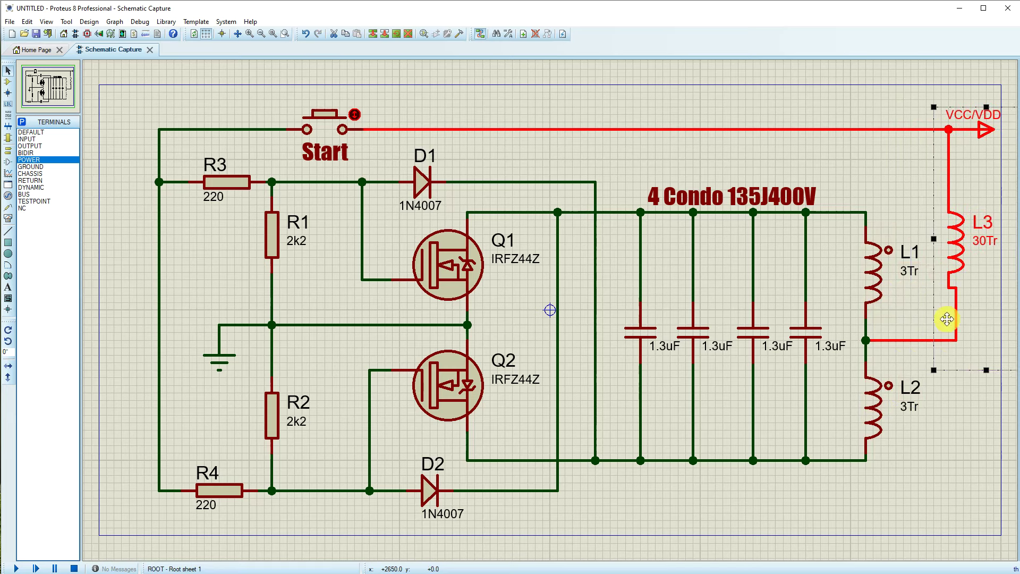
pyautogui.click(951, 460)
# Step: Shift the whole circuit to the left within the sheet border
pyautogui.moveTo(118, 86); pyautogui.dragTo(929, 527)
pyautogui.scroll(-1, 450, 342)
pyautogui.moveTo(451, 342); pyautogui.dragTo(434, 341)
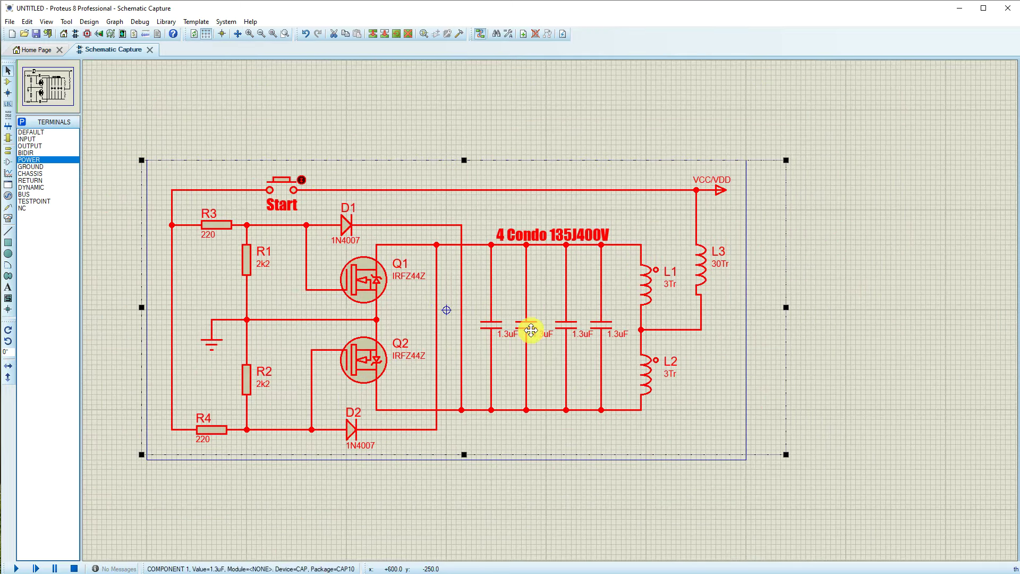
pyautogui.click(976, 277)
# Step: Raise the supply wire with the push button and the VCC/VDD terminal above the "Start" text
pyautogui.moveTo(151, 160); pyautogui.dragTo(776, 210)
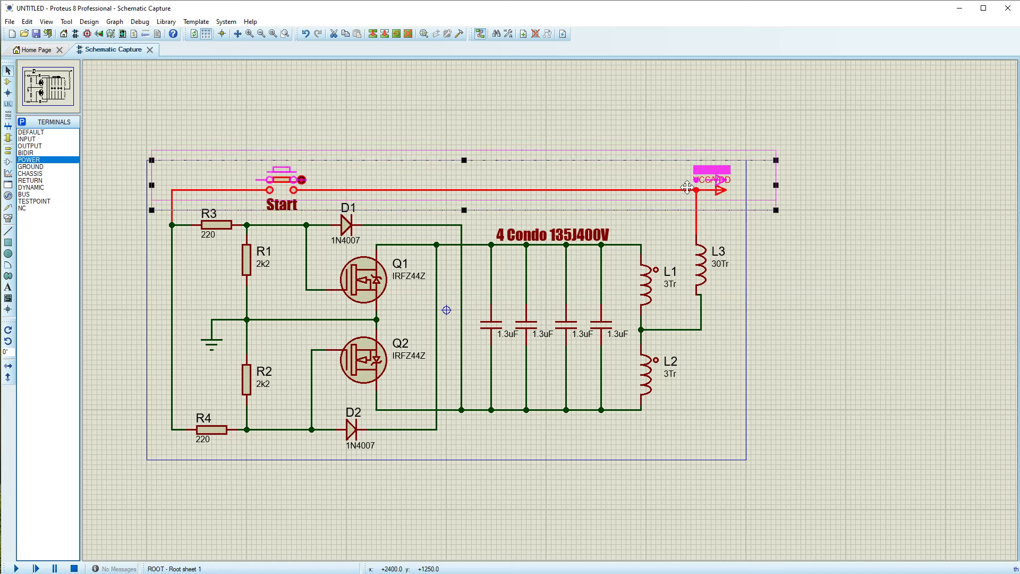
pyautogui.moveTo(688, 196); pyautogui.dragTo(689, 186)
pyautogui.click(885, 360)
# Step: Nudge the whole circuit slightly down within the sheet border and fit the sheet in view
pyautogui.moveTo(147, 124); pyautogui.dragTo(801, 484)
pyautogui.moveTo(601, 410)
pyautogui.mouseDown()
pyautogui.moveTo(603, 421)
pyautogui.moveTo(606, 409)
pyautogui.mouseUp()
pyautogui.click(886, 342)
pyautogui.click(272, 33)
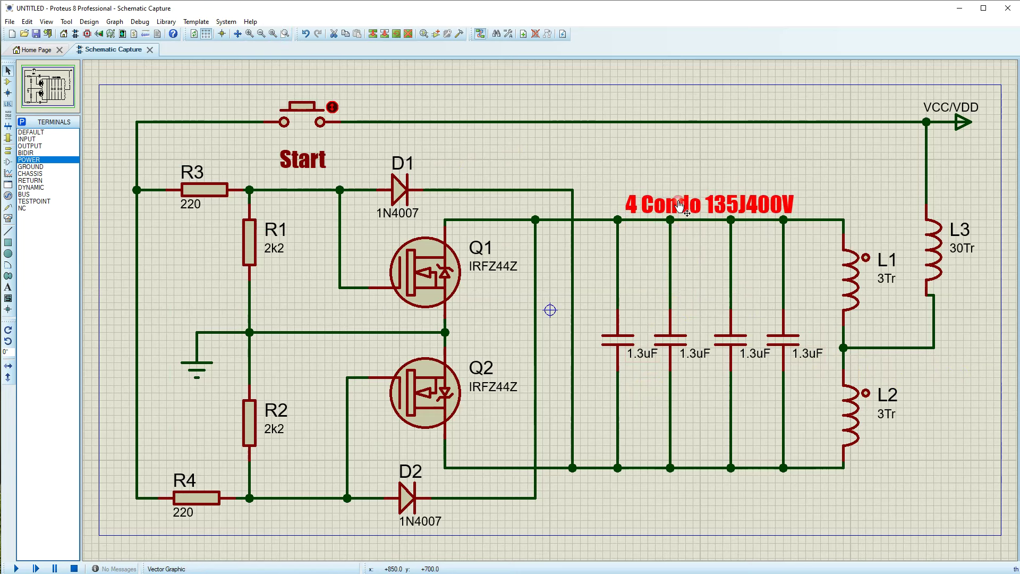
# Step: Change the "4 Condo 135J400V" text to "4 x 135J400V"
pyautogui.doubleClick(680, 218)
pyautogui.moveTo(419, 218); pyautogui.dragTo(398, 219)
pyautogui.write('x 135J400V')
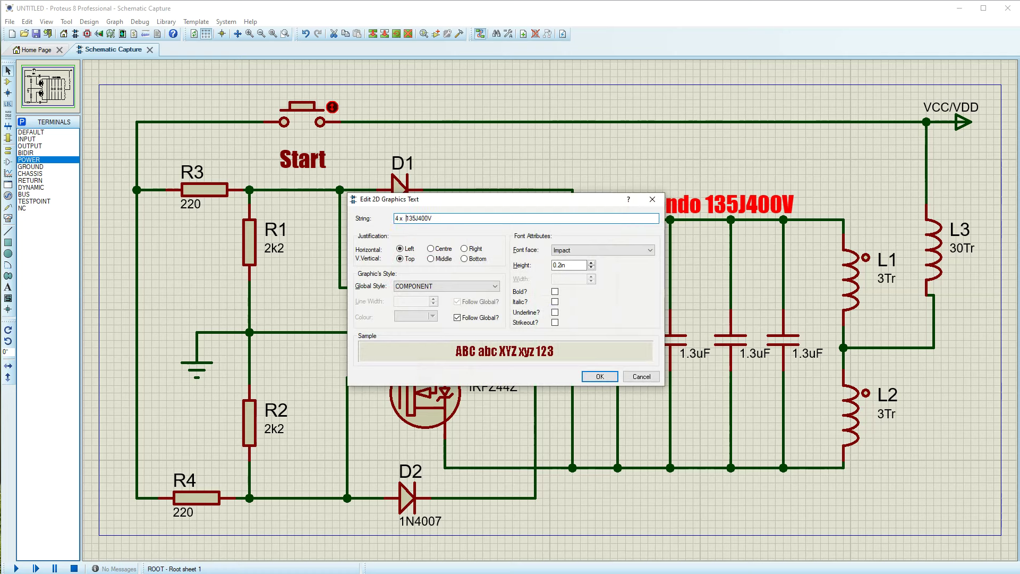
pyautogui.click(604, 376)
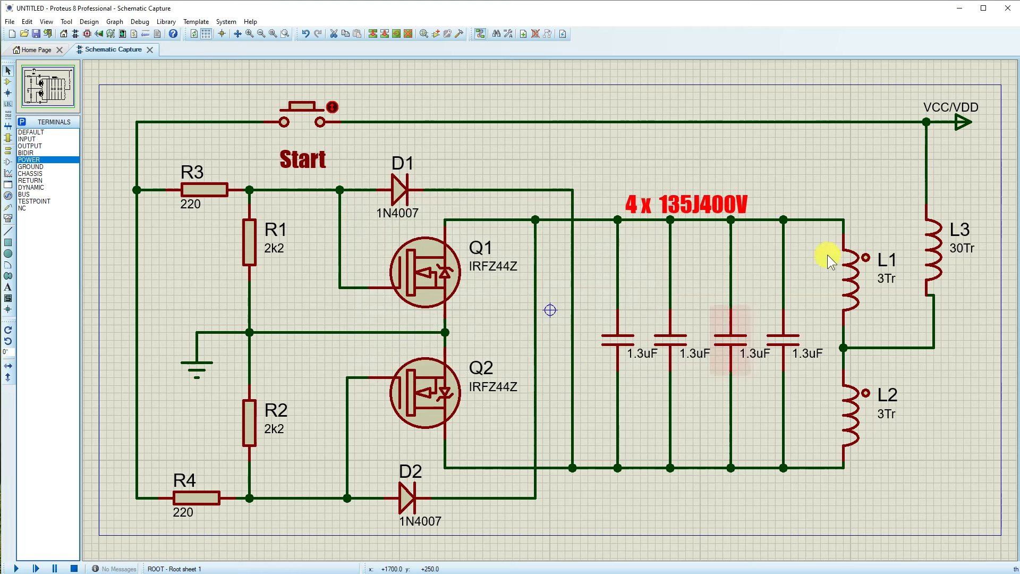
pyautogui.click(828, 161)
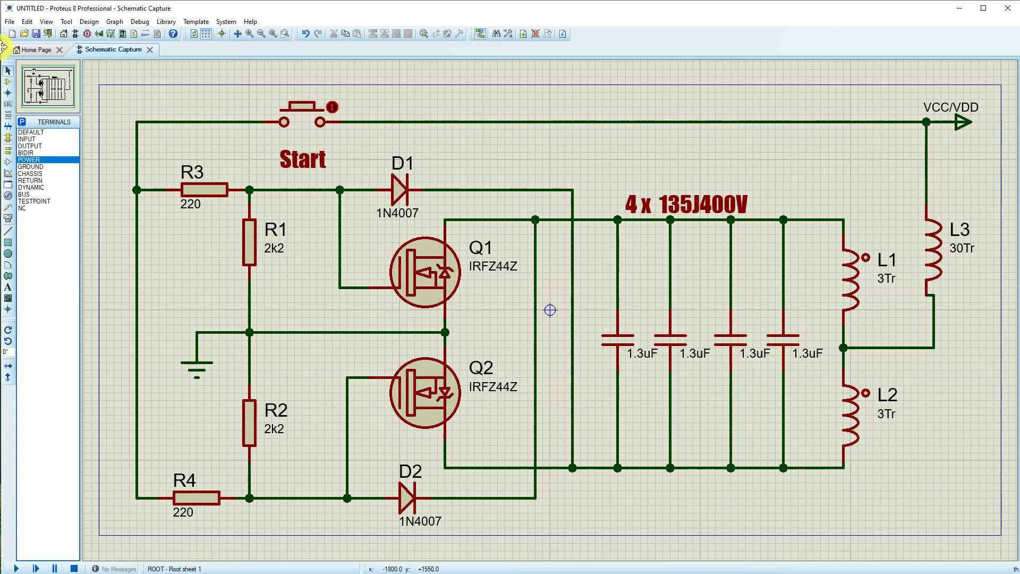
# Step: Save the project in Documents as "Four a induction Electromagnetique"
pyautogui.click(36, 33)
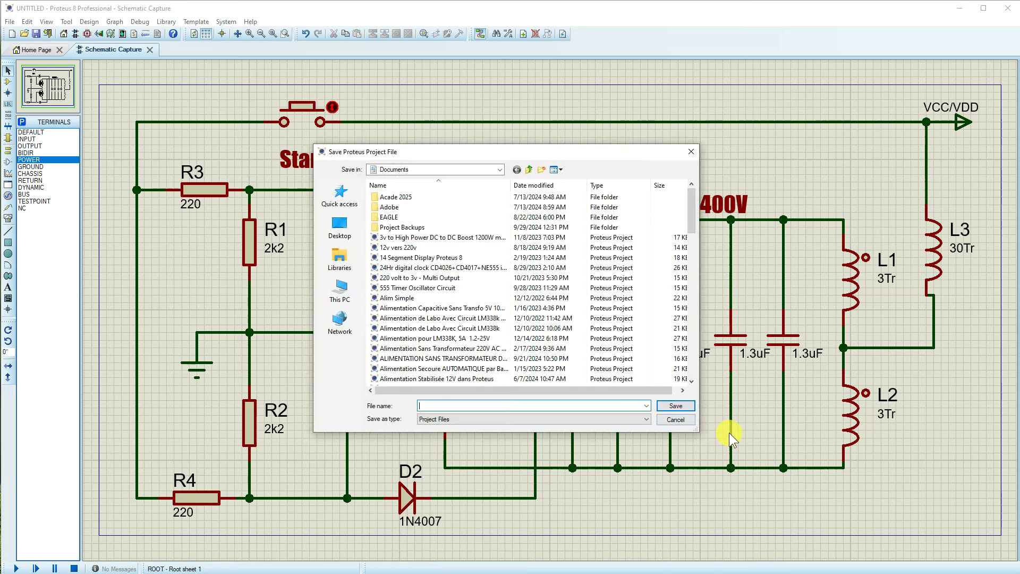
pyautogui.moveTo(692, 219)
pyautogui.mouseDown()
pyautogui.moveTo(693, 396)
pyautogui.moveTo(693, 178)
pyautogui.moveTo(681, 392)
pyautogui.moveTo(680, 208)
pyautogui.mouseUp()
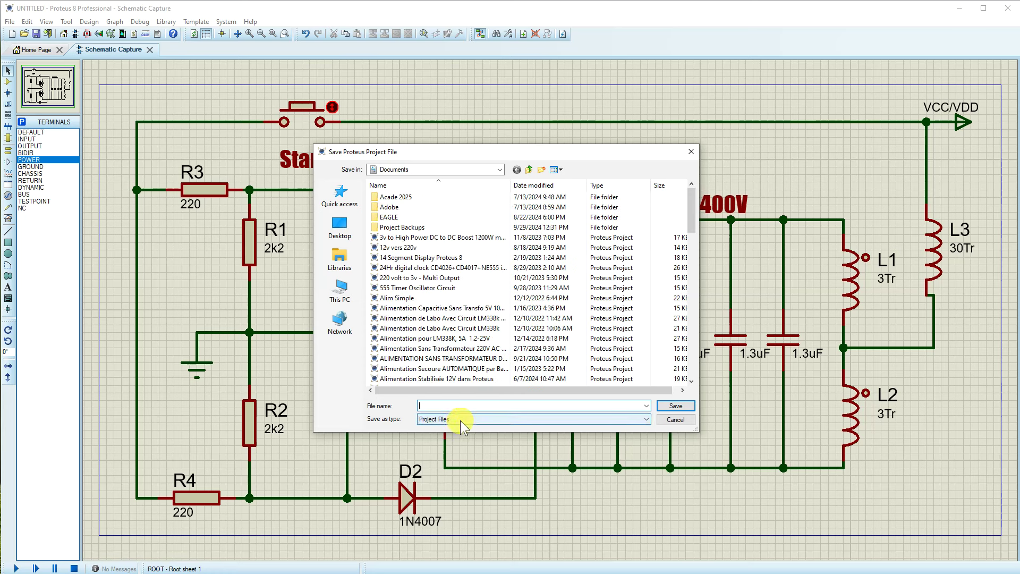
pyautogui.write('Four a induction Electromagnetique')
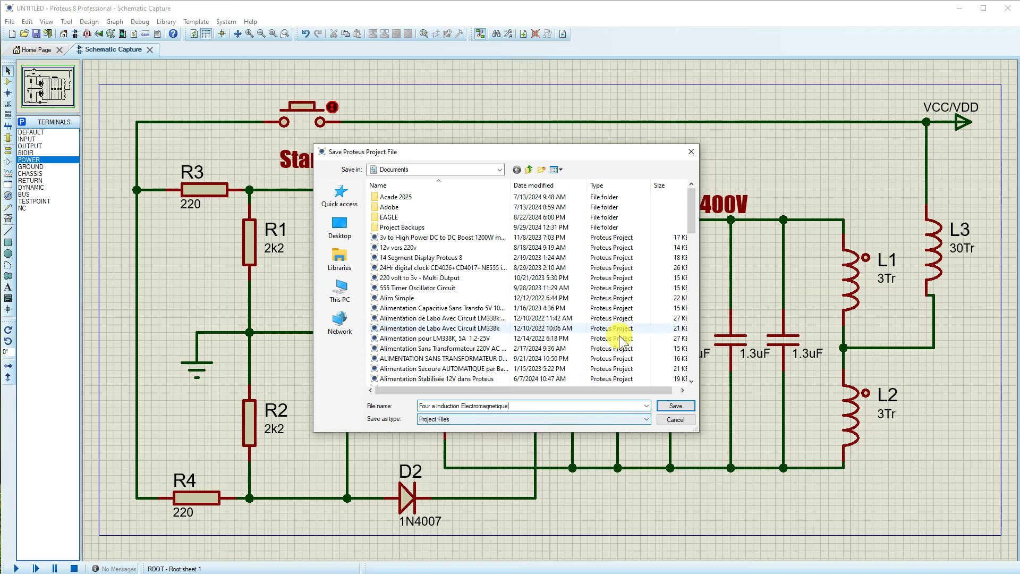
pyautogui.click(677, 405)
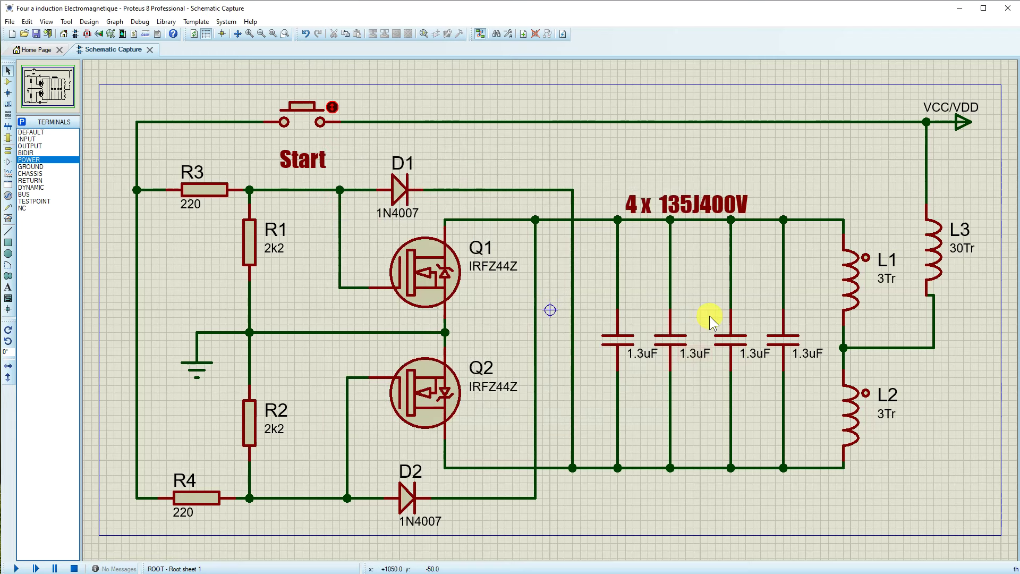
# Step: Copy the "Start" text and place the copy below the supply wire, above the fourth capacitor and L1
pyautogui.click(668, 214)
pyautogui.moveTo(602, 168); pyautogui.dragTo(769, 221)
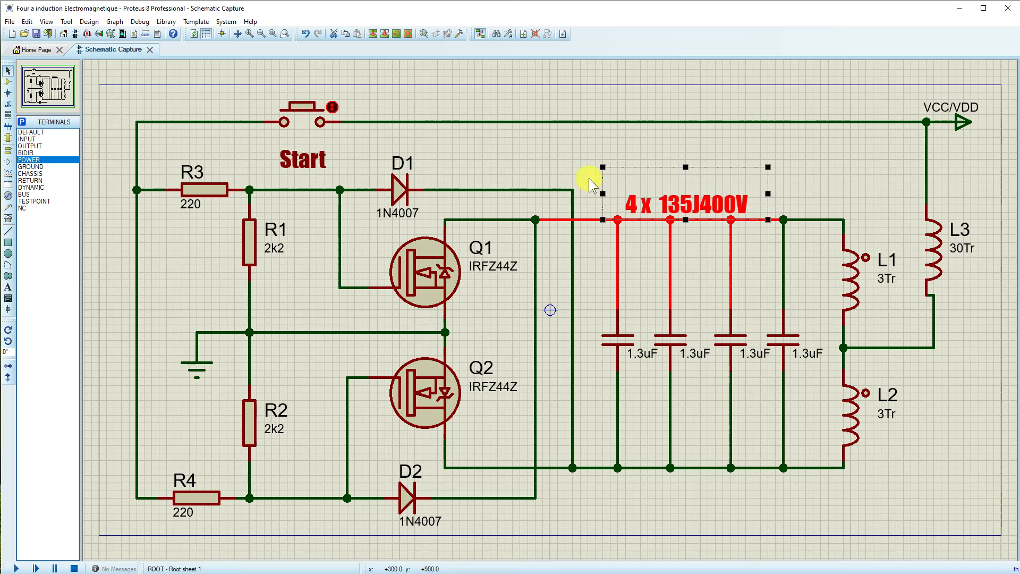
pyautogui.click(203, 140)
pyautogui.moveTo(250, 137); pyautogui.dragTo(354, 175)
pyautogui.rightClick(352, 176)
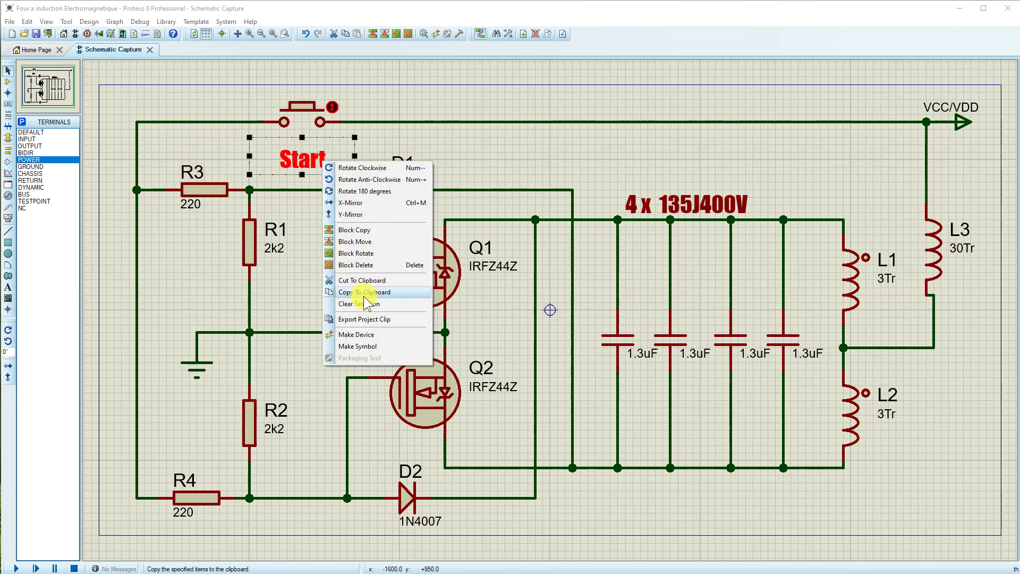
pyautogui.click(364, 232)
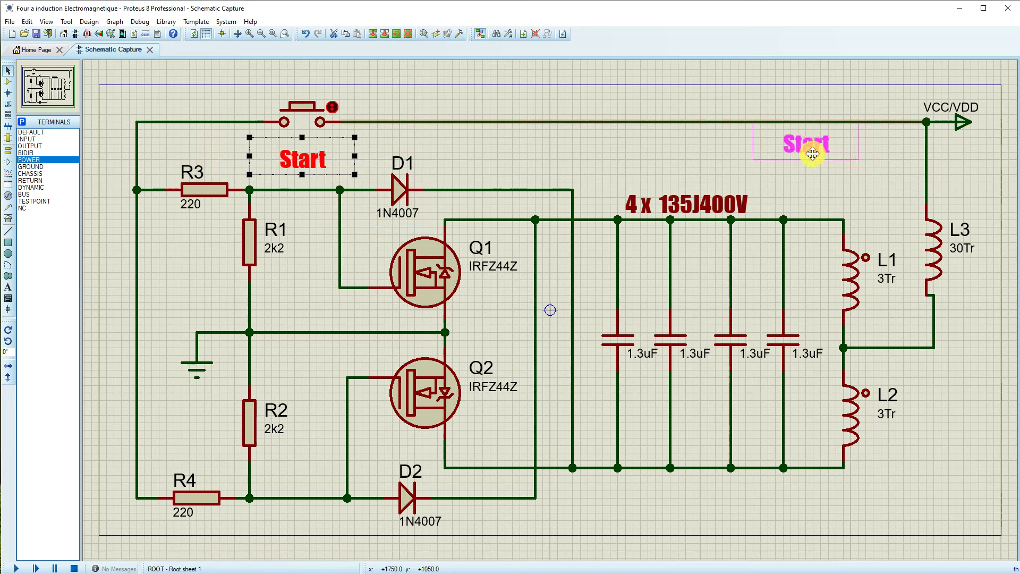
pyautogui.click(814, 160)
pyautogui.rightClick(539, 160)
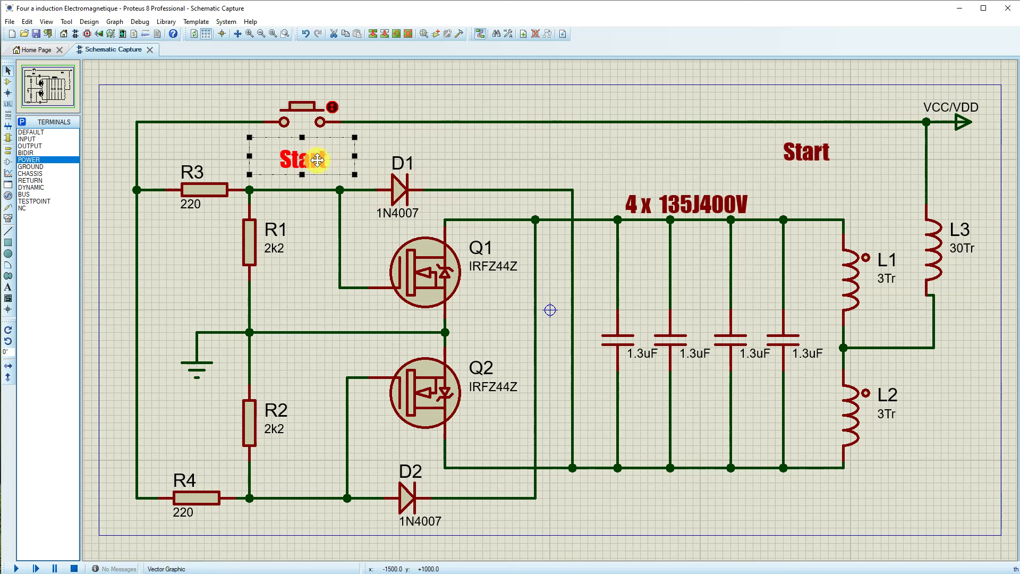
# Step: Move the "Start" text up so it sits directly beneath the push button
pyautogui.click(506, 148)
pyautogui.moveTo(303, 160); pyautogui.dragTo(303, 144)
# Step: Change the copied "Start" text to "Alimentation 12V DC 10 to 30A" and place it just below the supply wire, between the button and L3
pyautogui.doubleClick(815, 153)
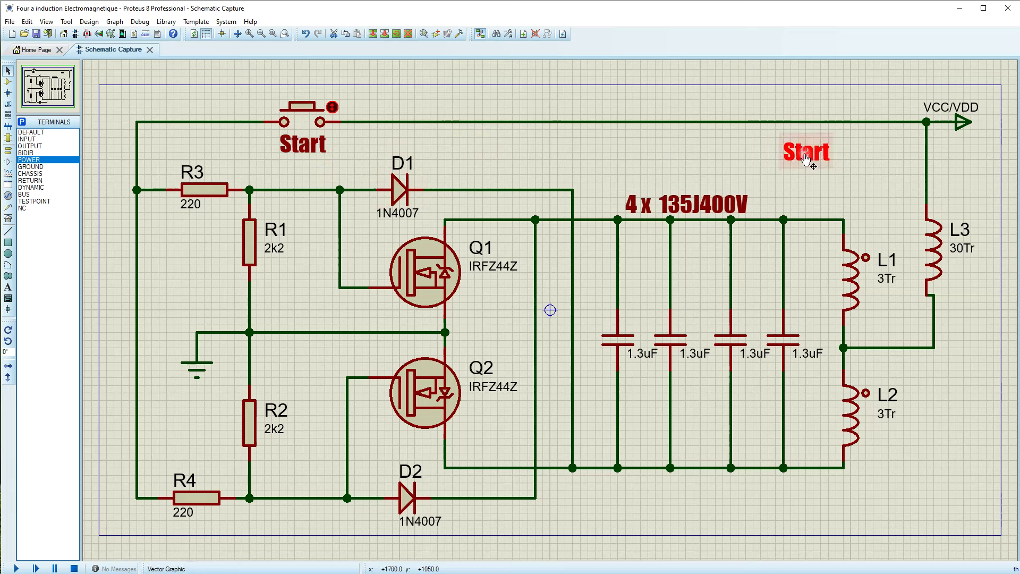
pyautogui.write('A')
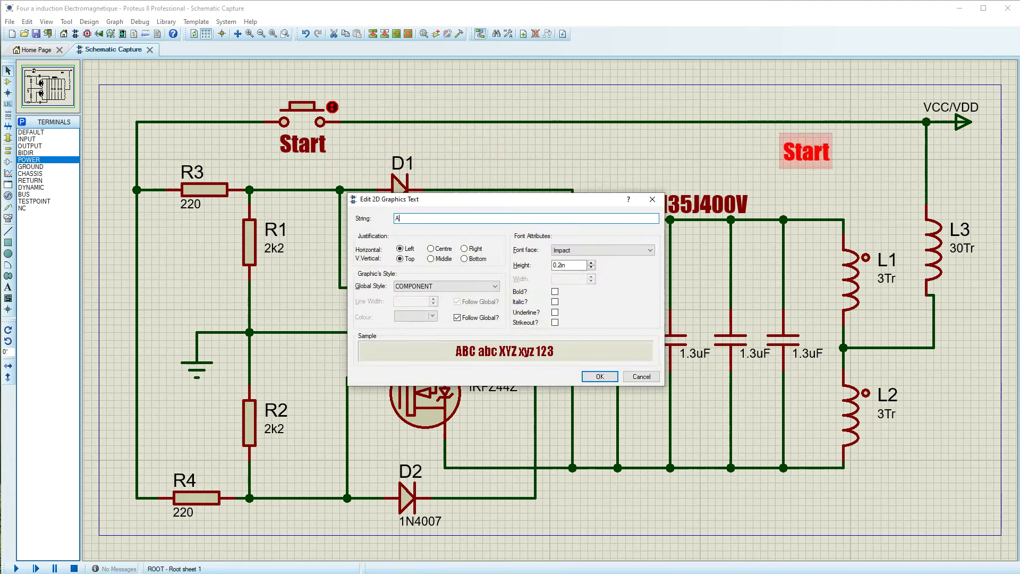
pyautogui.write('limentation 12V DC 10 to 30A')
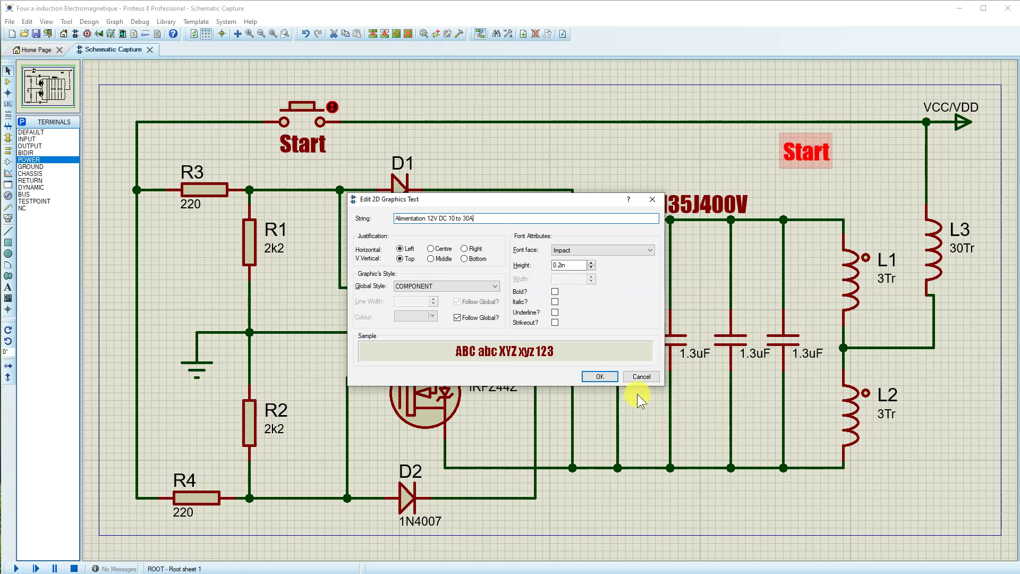
pyautogui.click(600, 379)
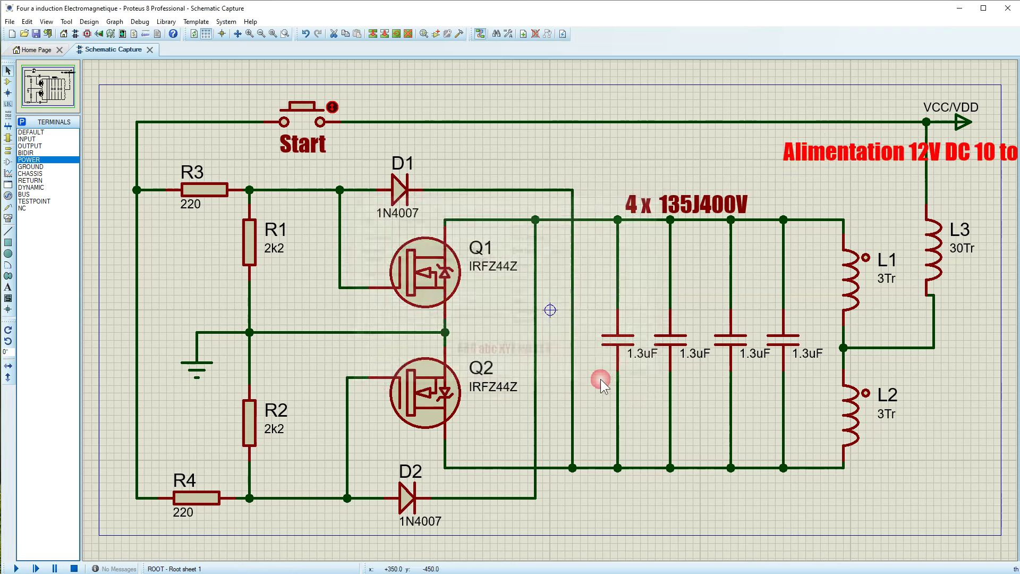
pyautogui.moveTo(865, 155); pyautogui.dragTo(721, 146)
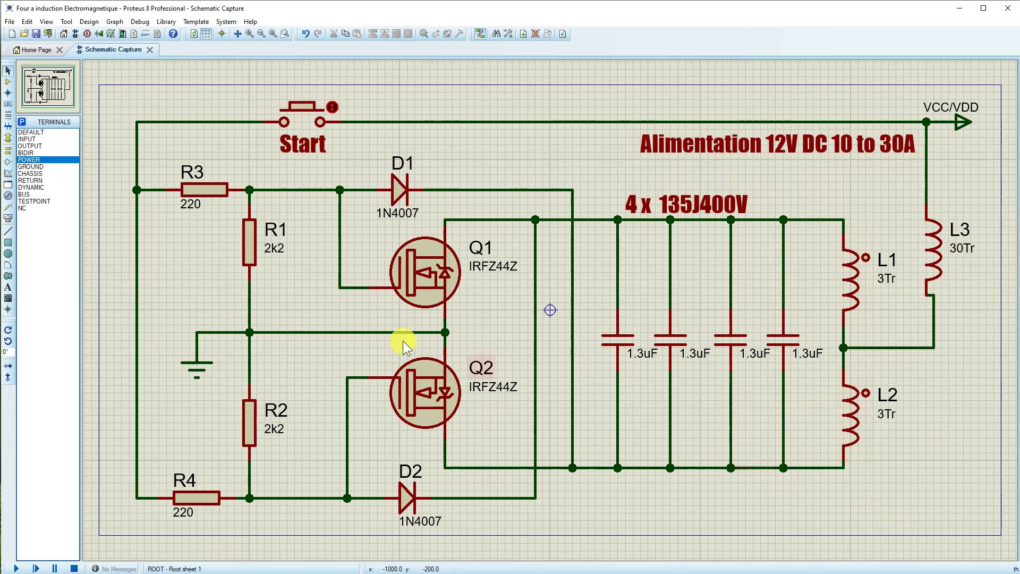
pyautogui.click(296, 144)
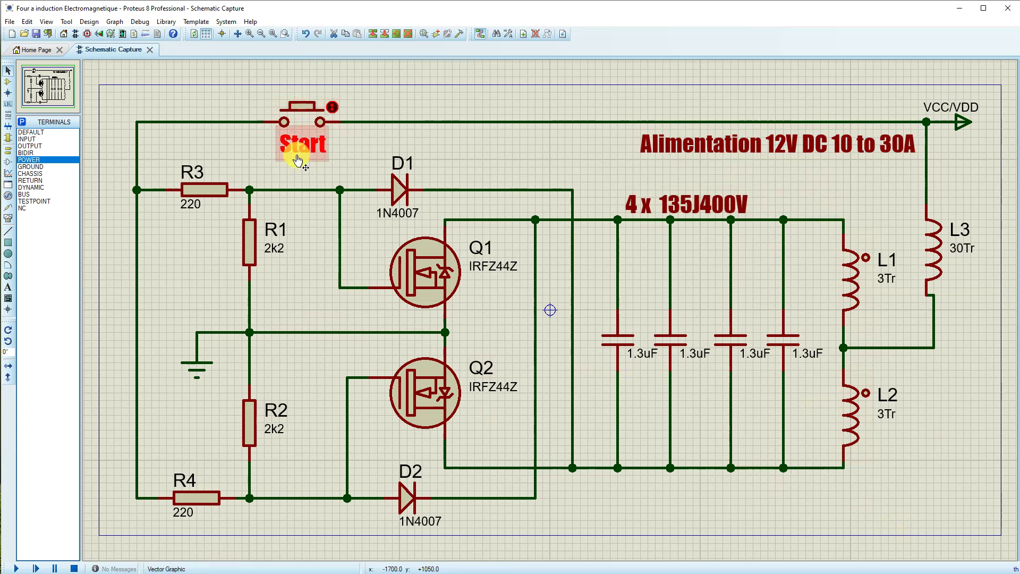
pyautogui.click(442, 137)
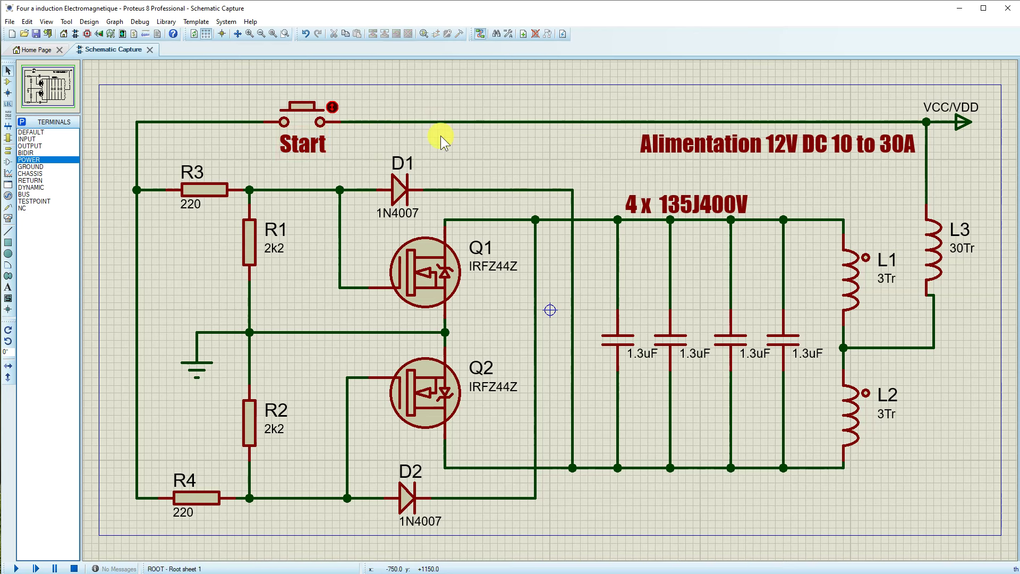
# Step: Run the simulation, examine the VCC/VDD net through the netlist report, and return to the schematic
pyautogui.click(18, 568)
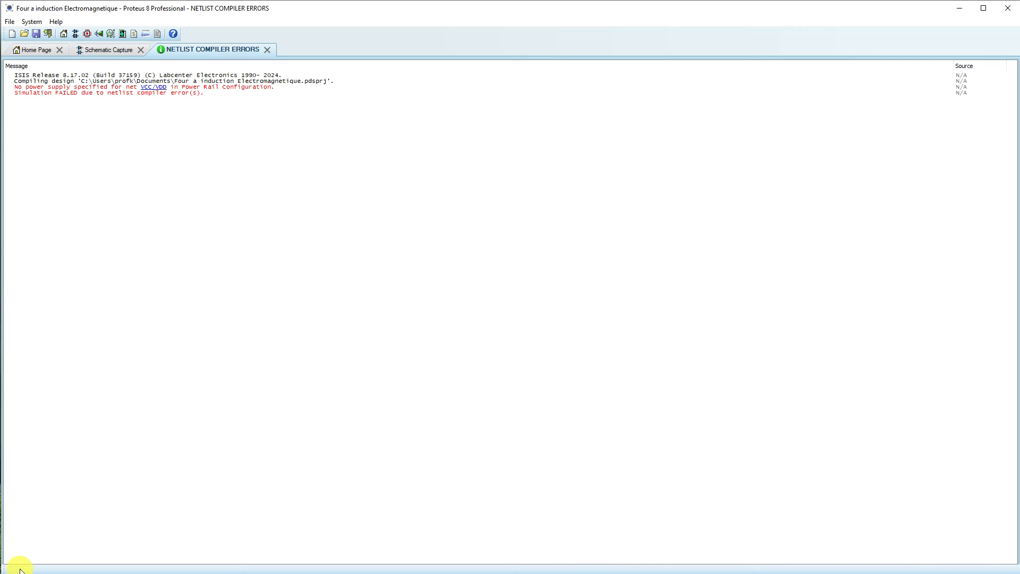
pyautogui.click(154, 88)
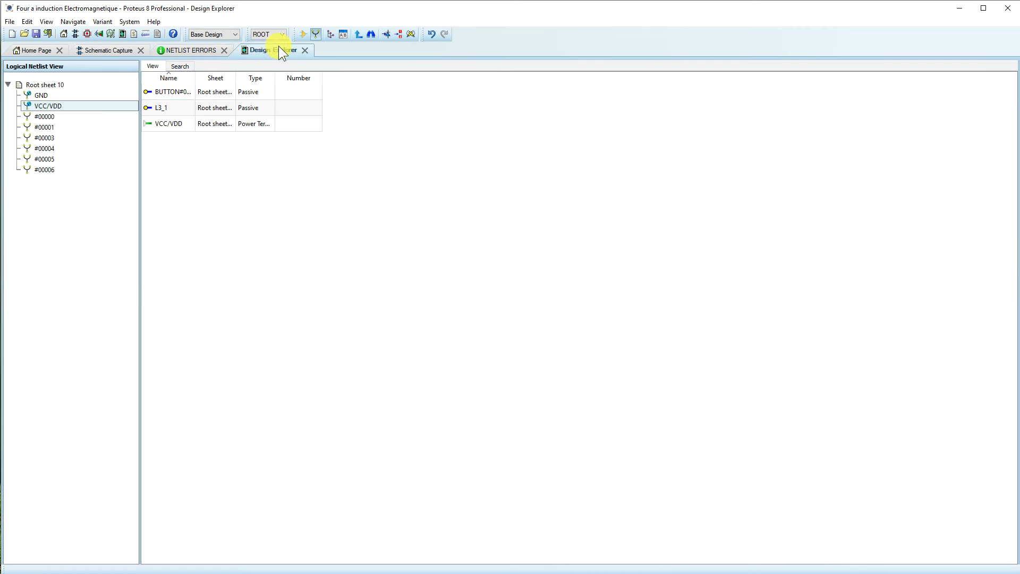
pyautogui.click(305, 50)
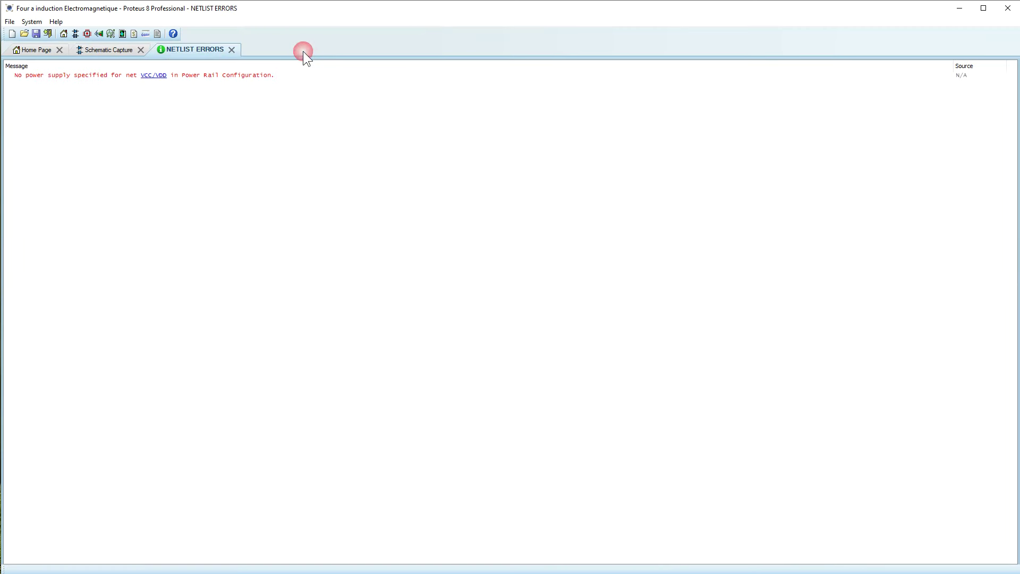
pyautogui.click(231, 47)
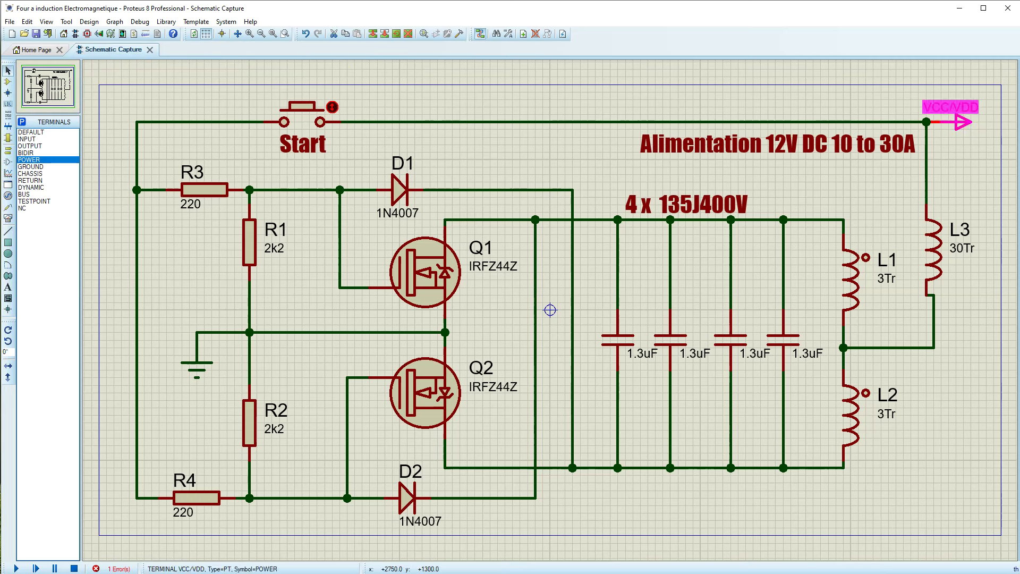
# Step: Relabel the VCC/VDD power terminal as +12V
pyautogui.doubleClick(962, 122)
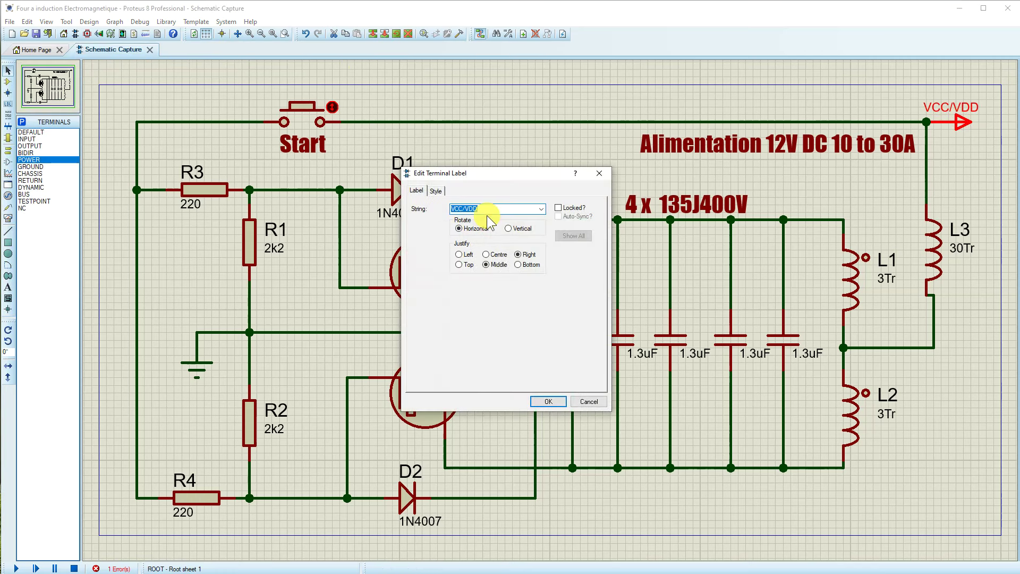
pyautogui.write('+')
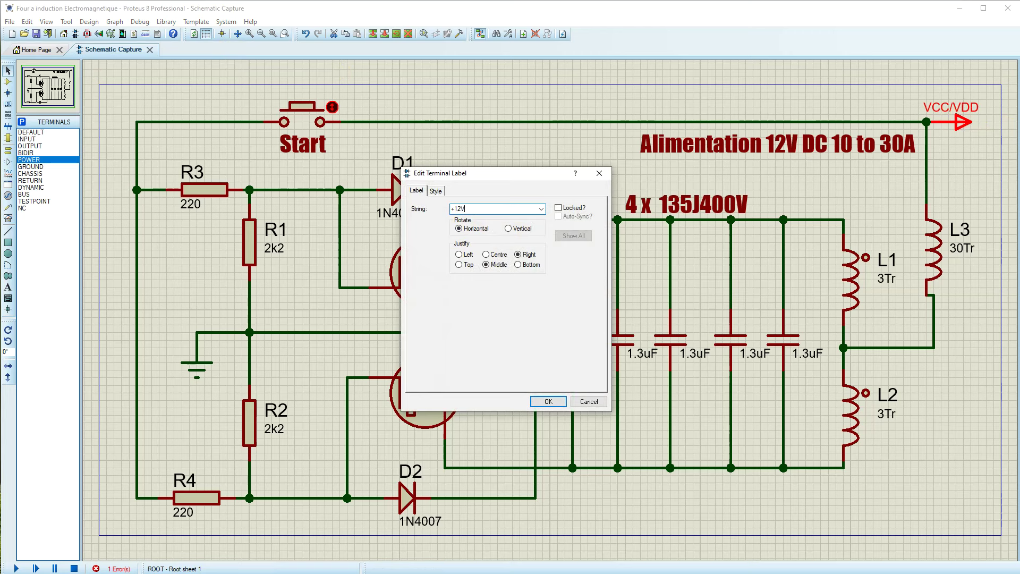
pyautogui.write('12V')
pyautogui.click(543, 401)
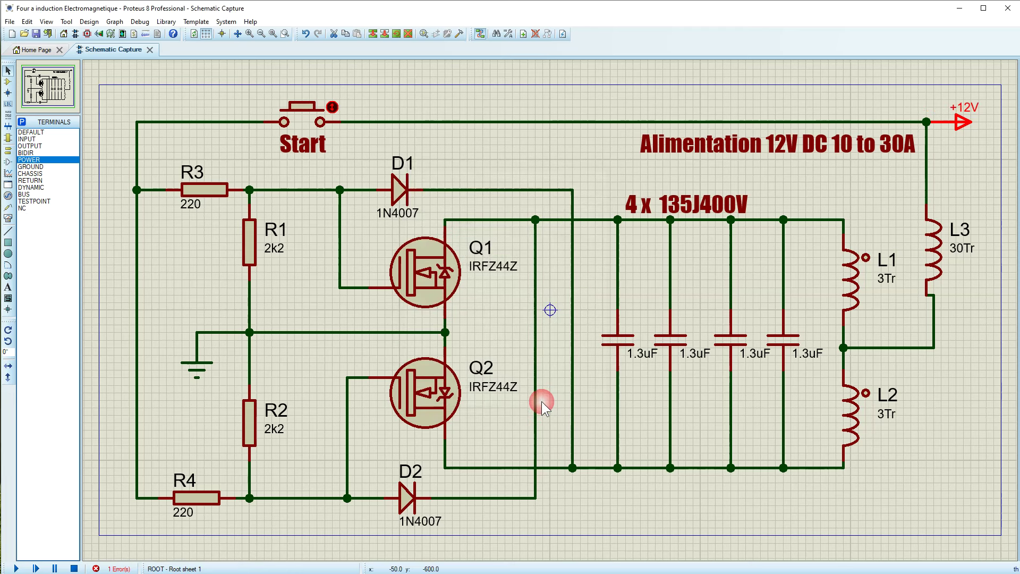
pyautogui.click(945, 480)
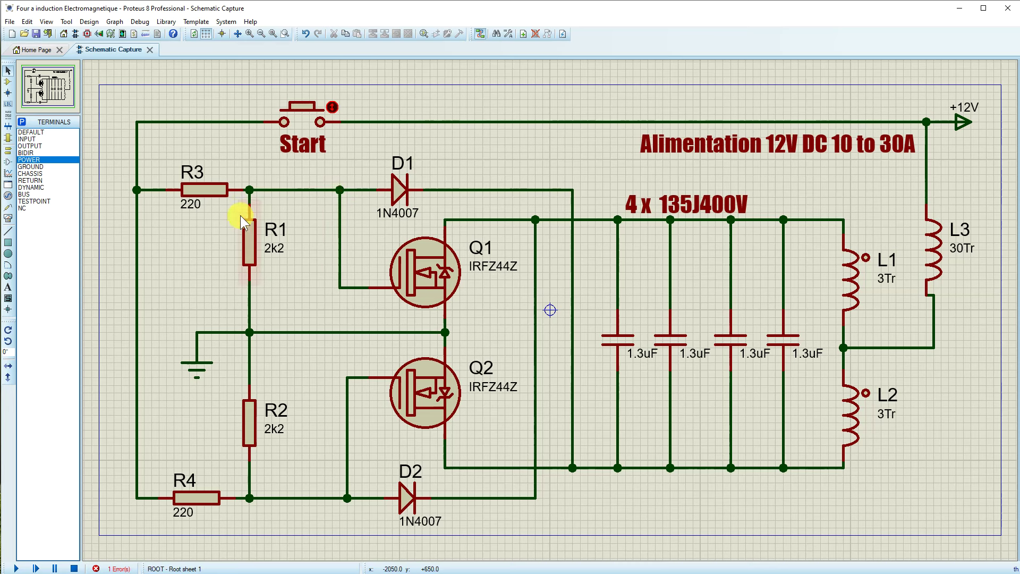
# Step: Shift R3, R4 and the vertical supply wire slightly left, and move the ground symbol back toward R1 and R2
pyautogui.moveTo(144, 160); pyautogui.dragTo(243, 486)
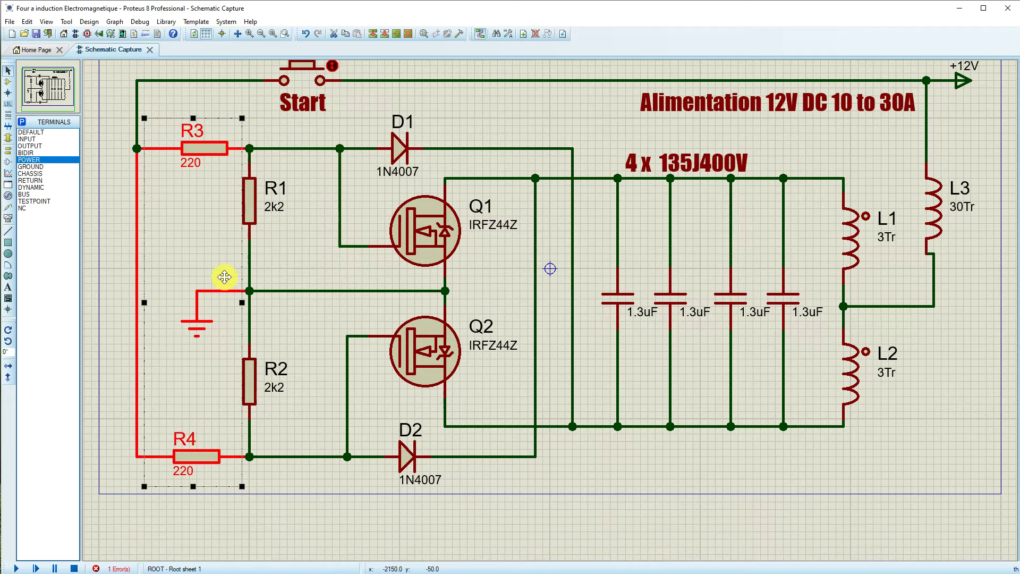
pyautogui.click(320, 240)
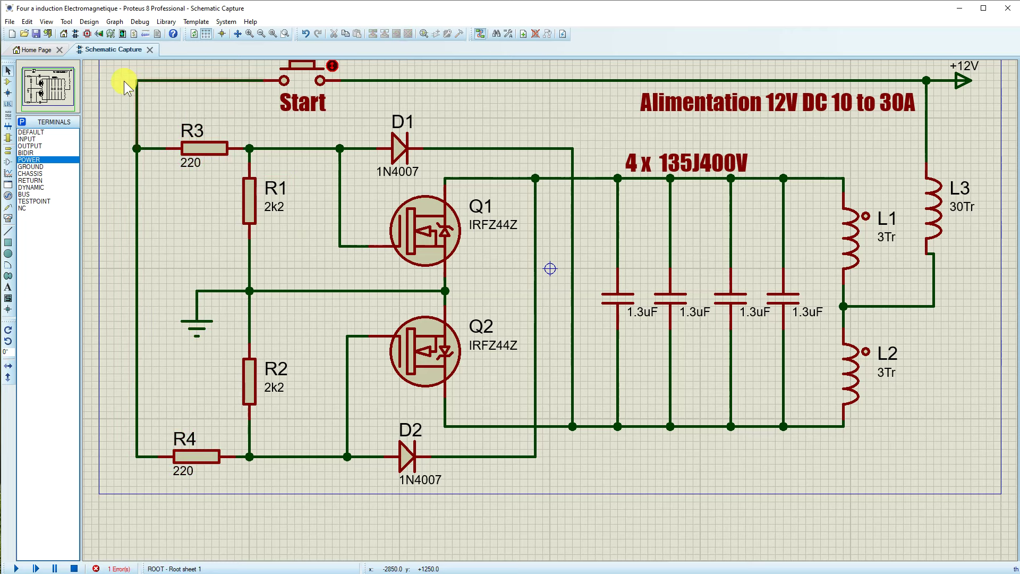
pyautogui.moveTo(112, 65); pyautogui.dragTo(243, 501)
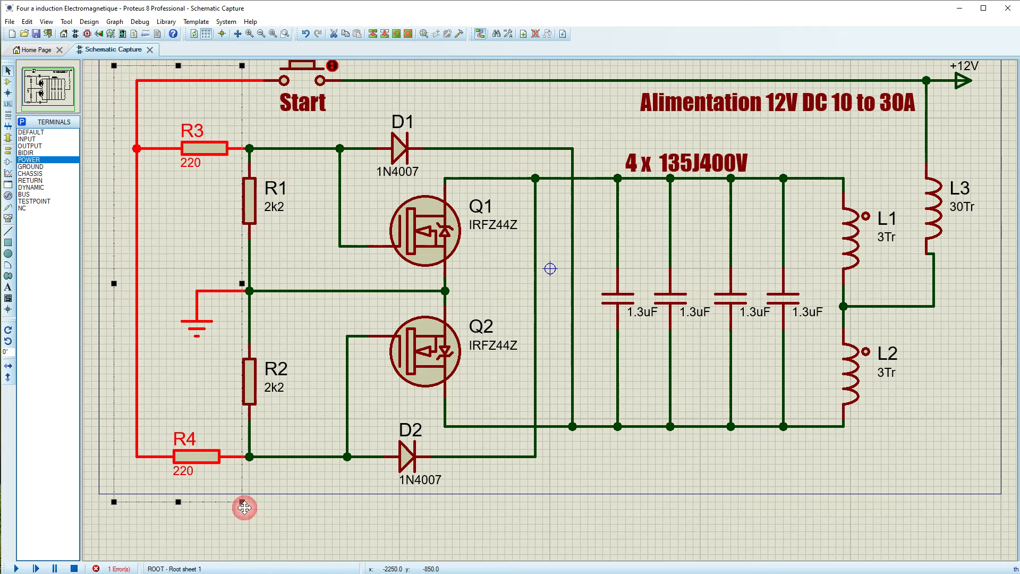
pyautogui.moveTo(211, 283); pyautogui.dragTo(188, 283)
pyautogui.click(321, 344)
pyautogui.click(174, 330)
pyautogui.moveTo(174, 330); pyautogui.dragTo(220, 330)
pyautogui.click(316, 339)
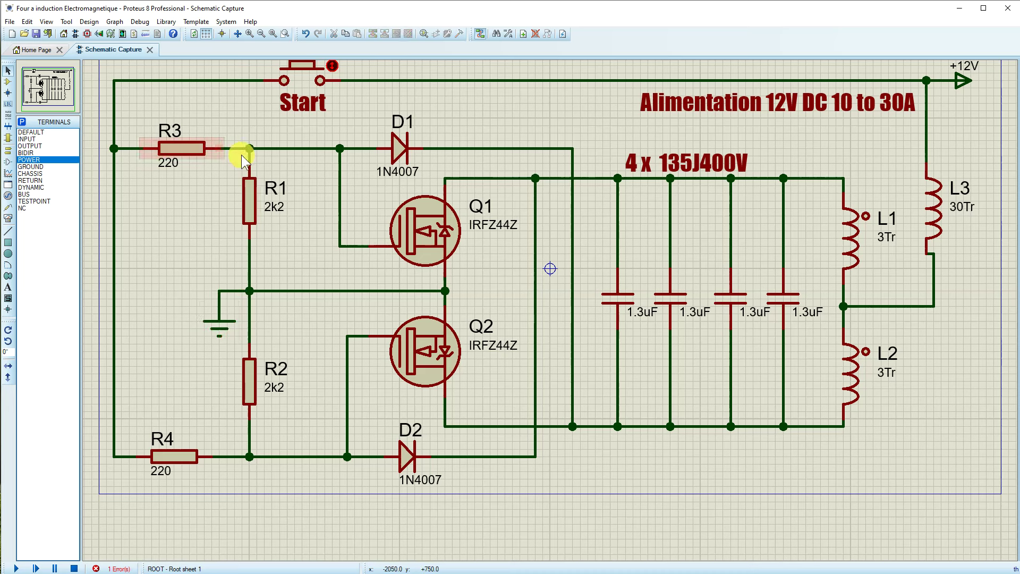
# Step: Shift R1 and R2 slightly left with their wiring, and move the ground symbol left clear of the wire between them
pyautogui.moveTo(224, 129); pyautogui.dragTo(294, 479)
pyautogui.moveTo(255, 415); pyautogui.dragTo(243, 413)
pyautogui.click(158, 372)
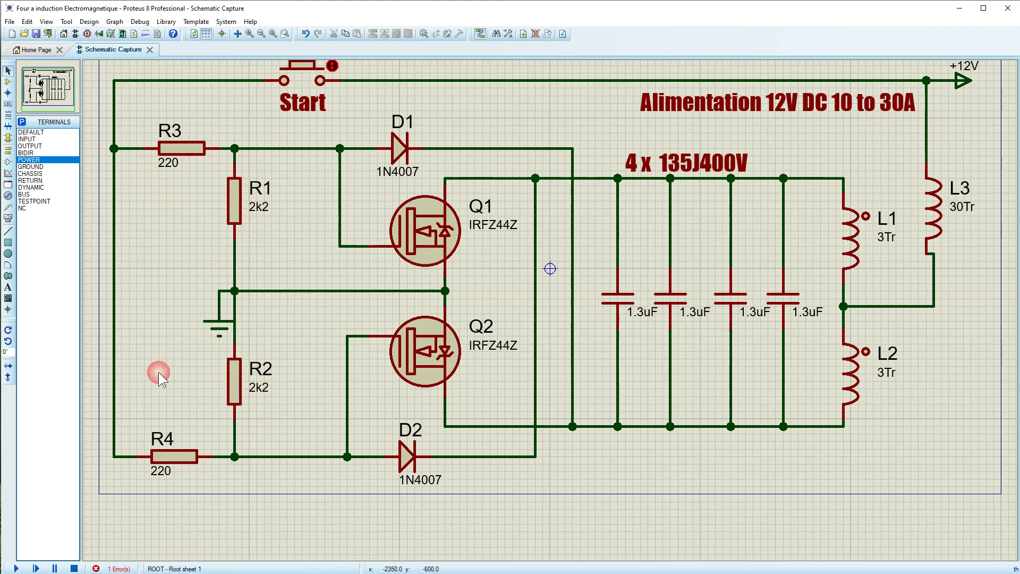
pyautogui.moveTo(213, 332); pyautogui.dragTo(199, 332)
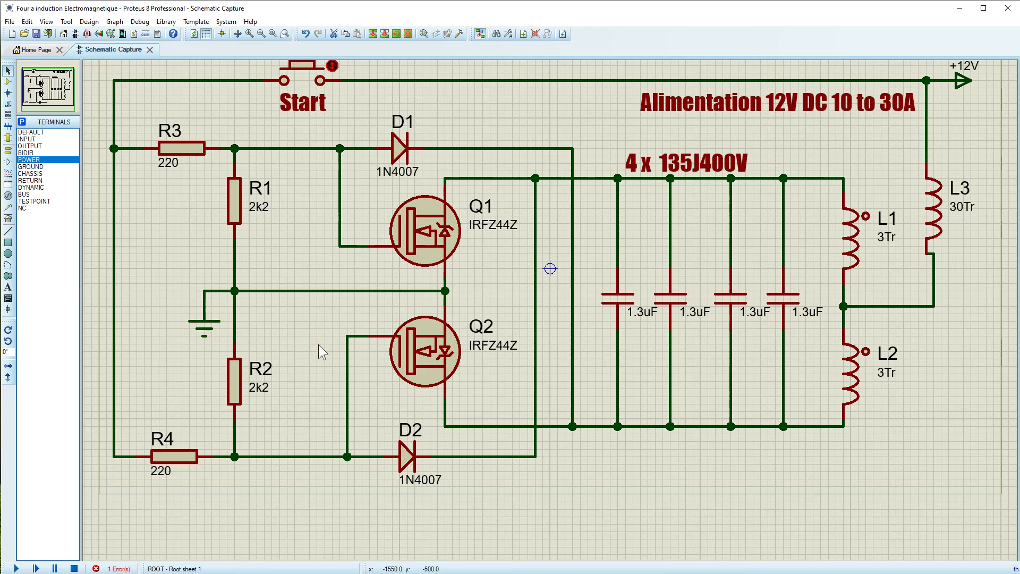
pyautogui.click(275, 35)
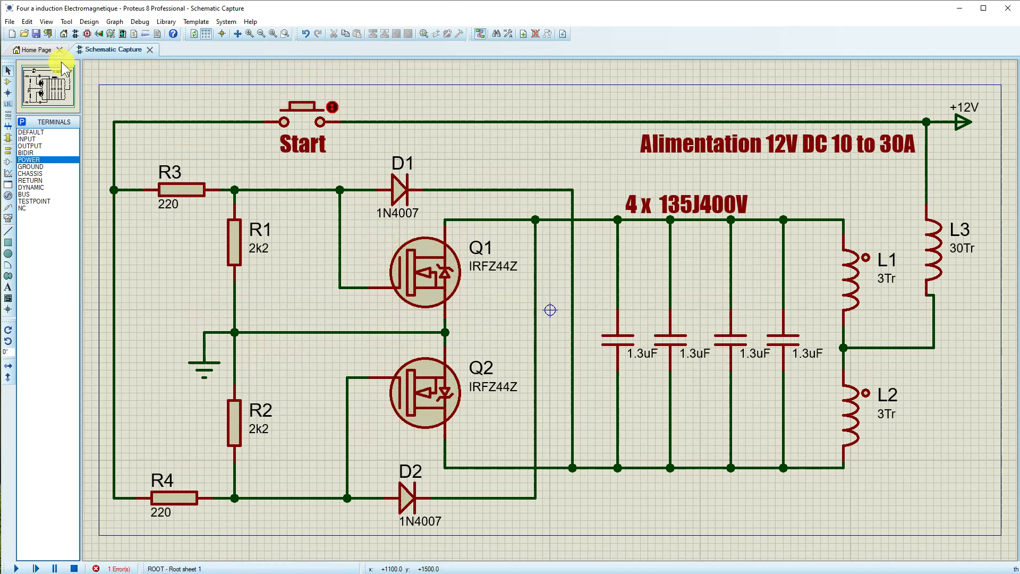
# Step: Find a 12 V zener diode in the component library and add the 1N4742A from ZENERF to the device list
pyautogui.click(8, 84)
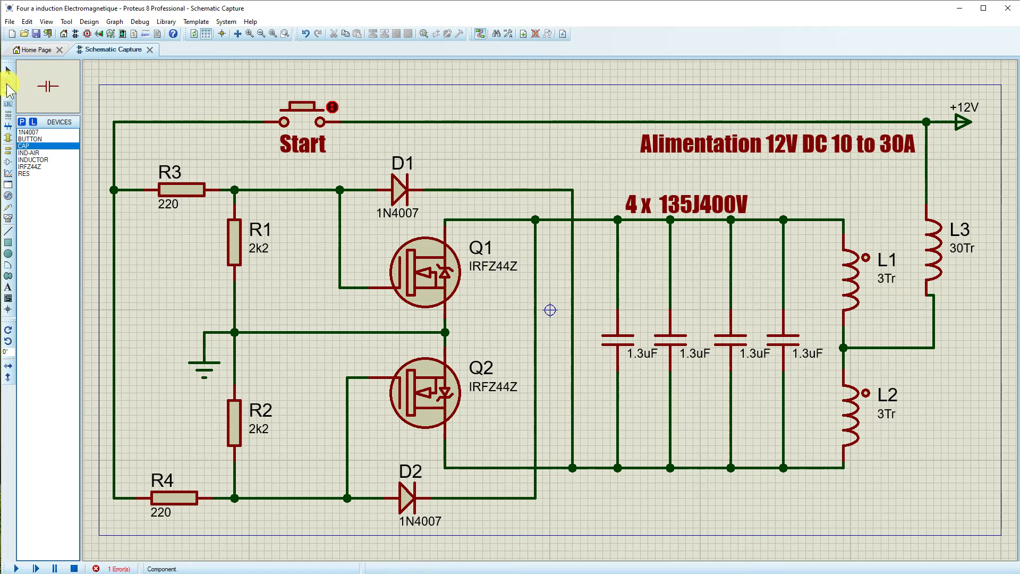
pyautogui.click(23, 122)
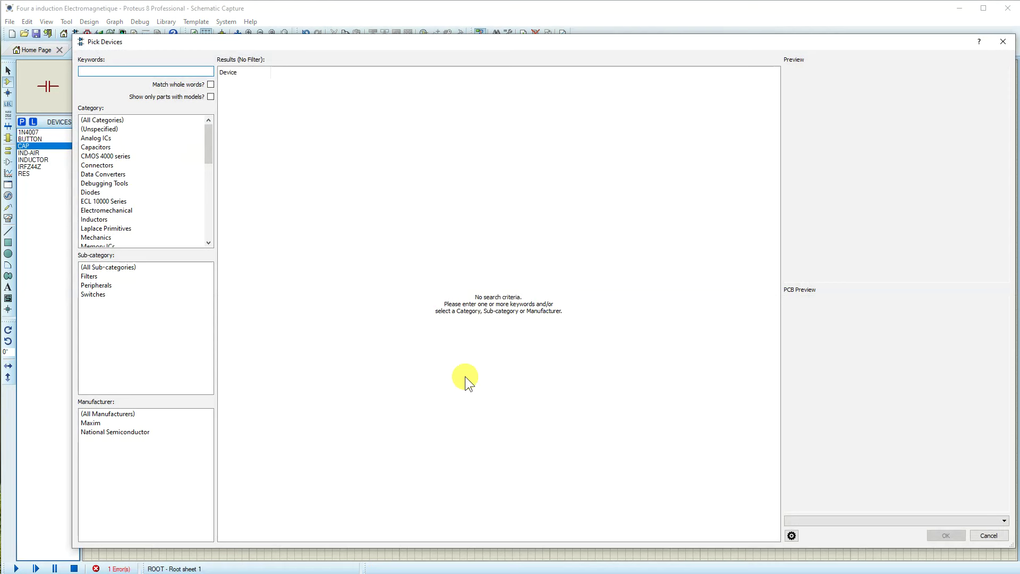
pyautogui.write('12v zene')
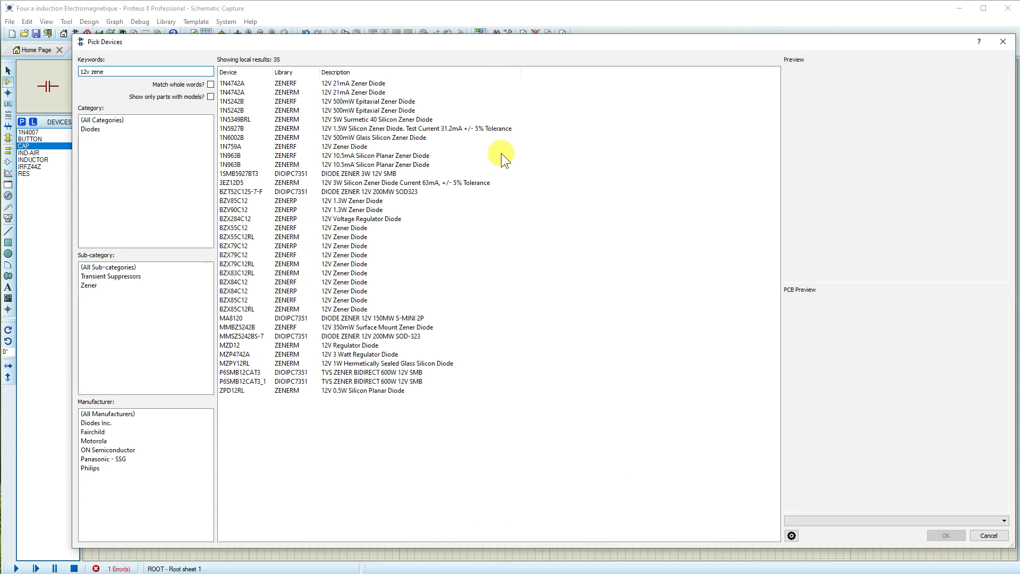
pyautogui.click(333, 85)
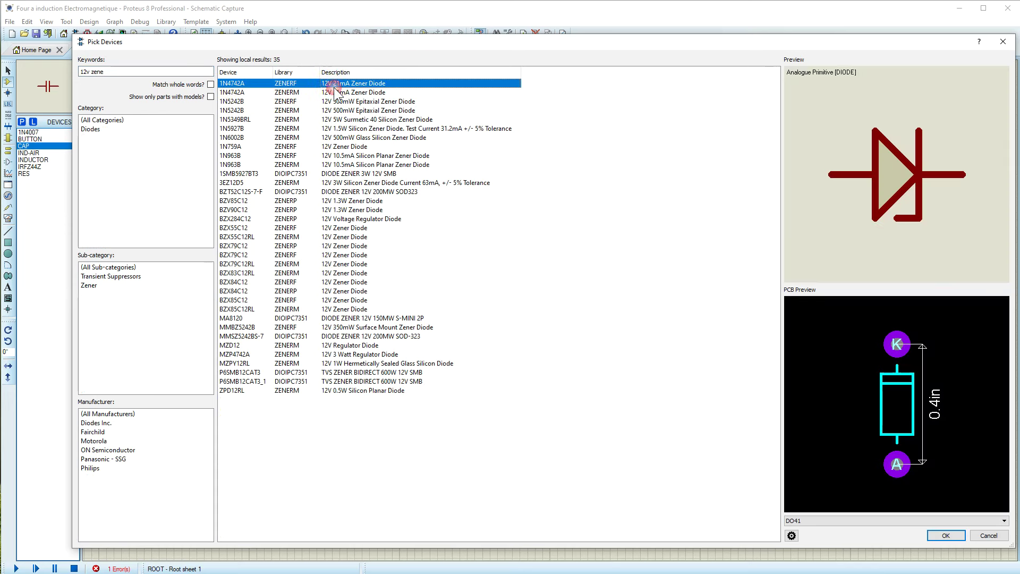
pyautogui.click(301, 93)
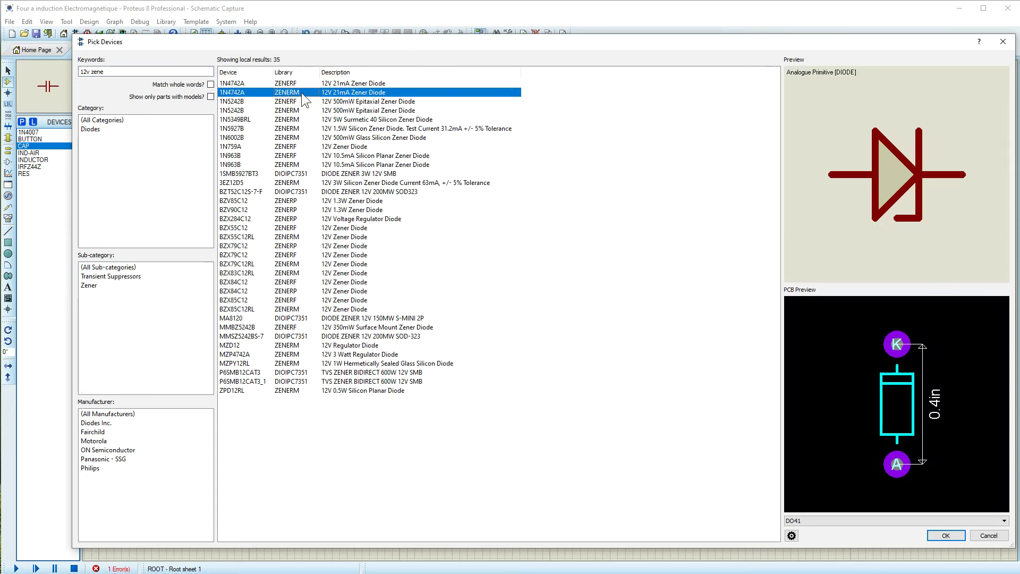
pyautogui.click(295, 109)
pyautogui.click(285, 120)
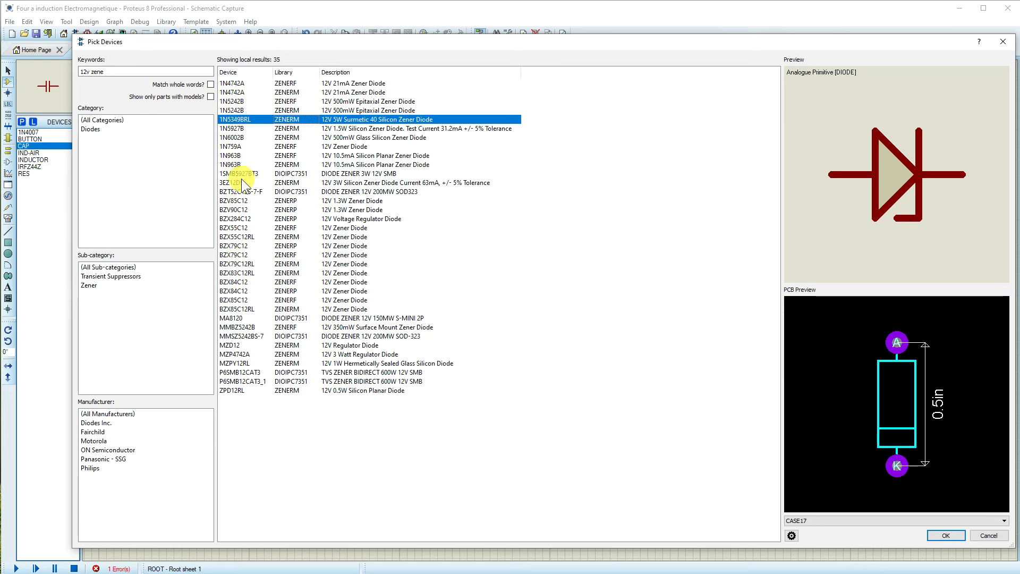
pyautogui.click(241, 82)
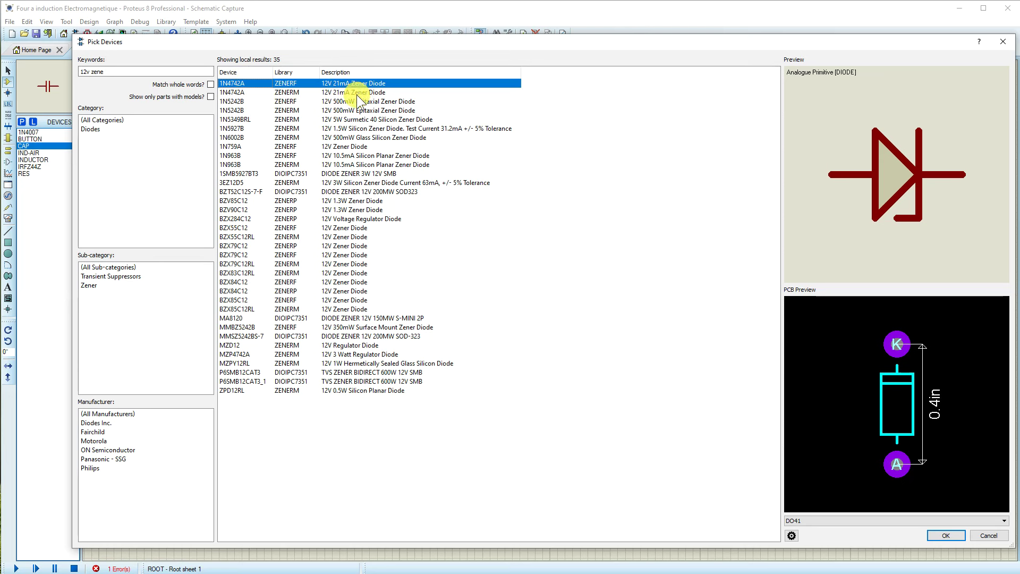
pyautogui.doubleClick(245, 84)
pyautogui.click(1003, 41)
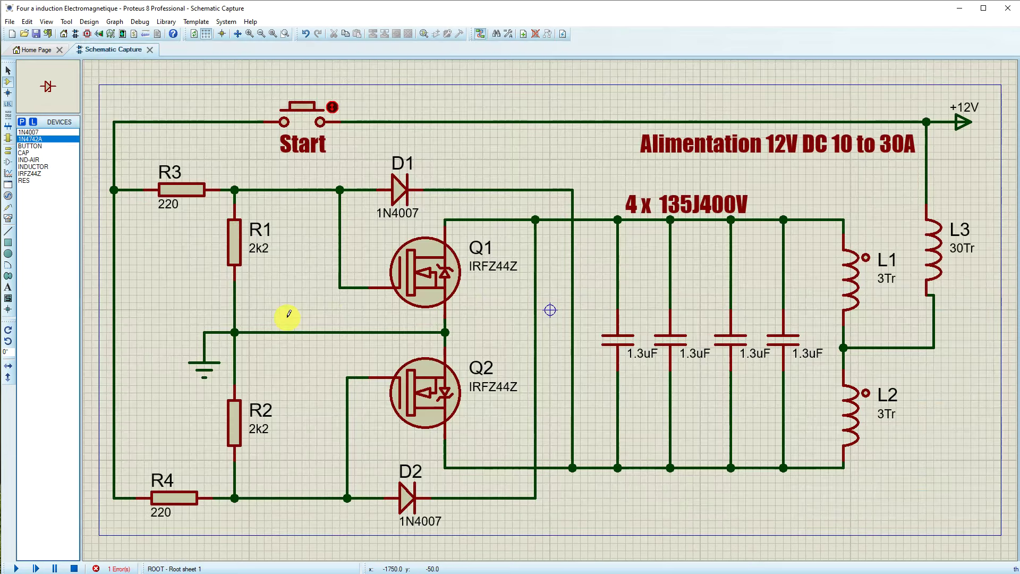
# Step: Place two 1N4742A zener diodes rotated 90°, one beside R1 and the other beside R2
pyautogui.press('KP_Add')
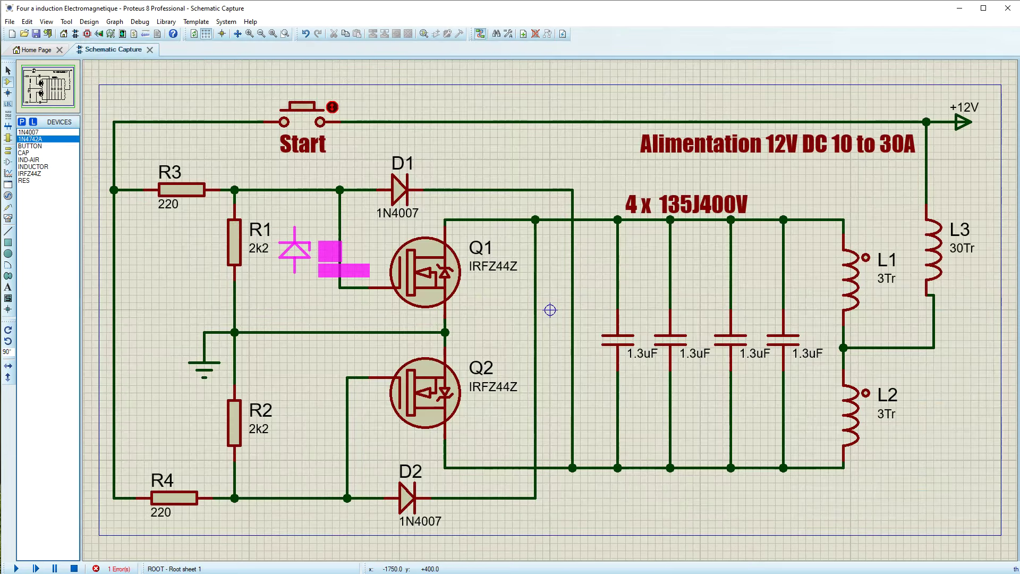
pyautogui.click(295, 250)
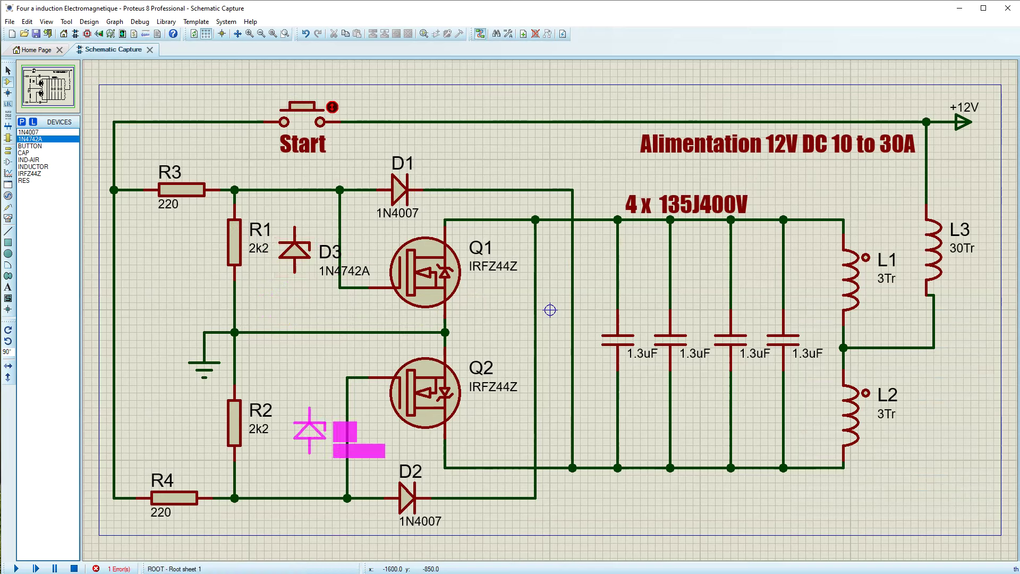
pyautogui.click(303, 428)
# Step: Hide the part value of zener diode D4 beside R2
pyautogui.doubleClick(302, 428)
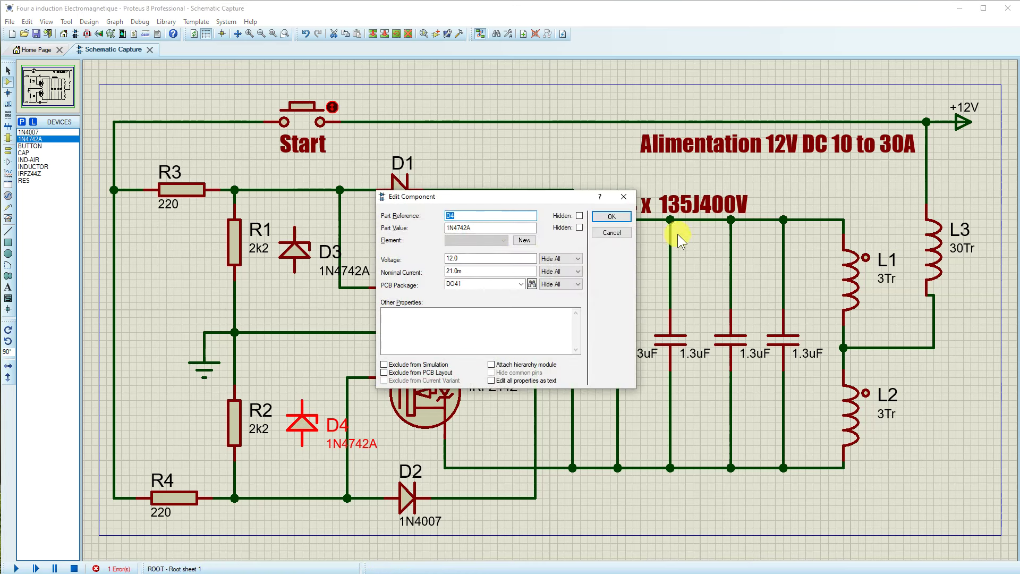
pyautogui.click(580, 228)
pyautogui.click(612, 217)
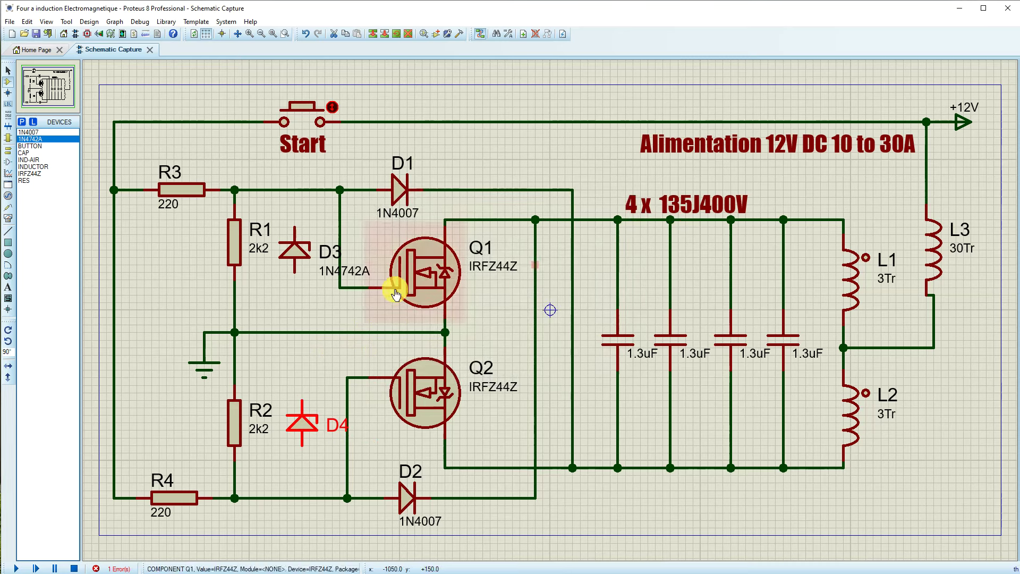
# Step: Hide the part value of zener diode D3 beside R1
pyautogui.click(293, 250)
pyautogui.click(293, 250)
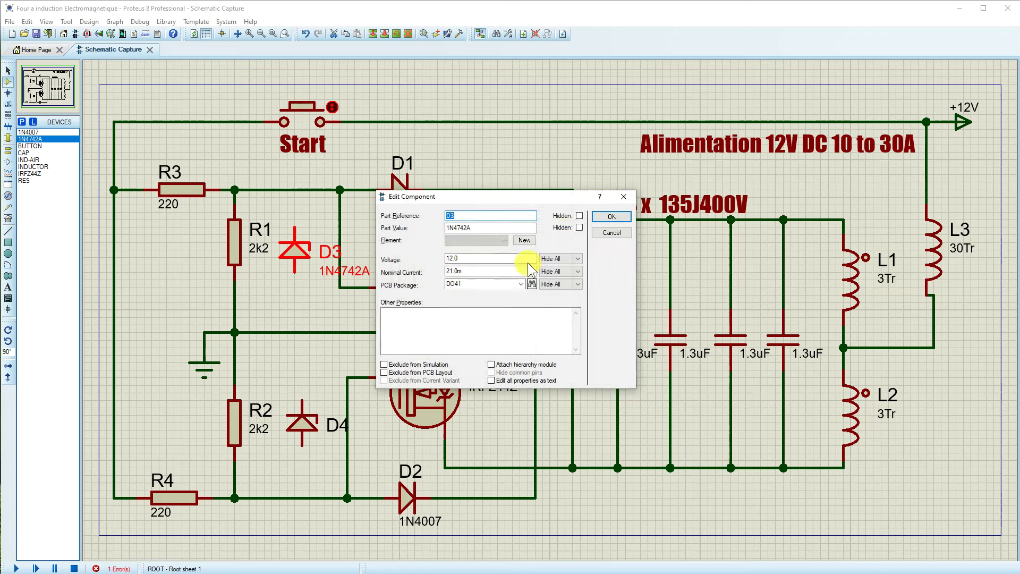
pyautogui.click(581, 227)
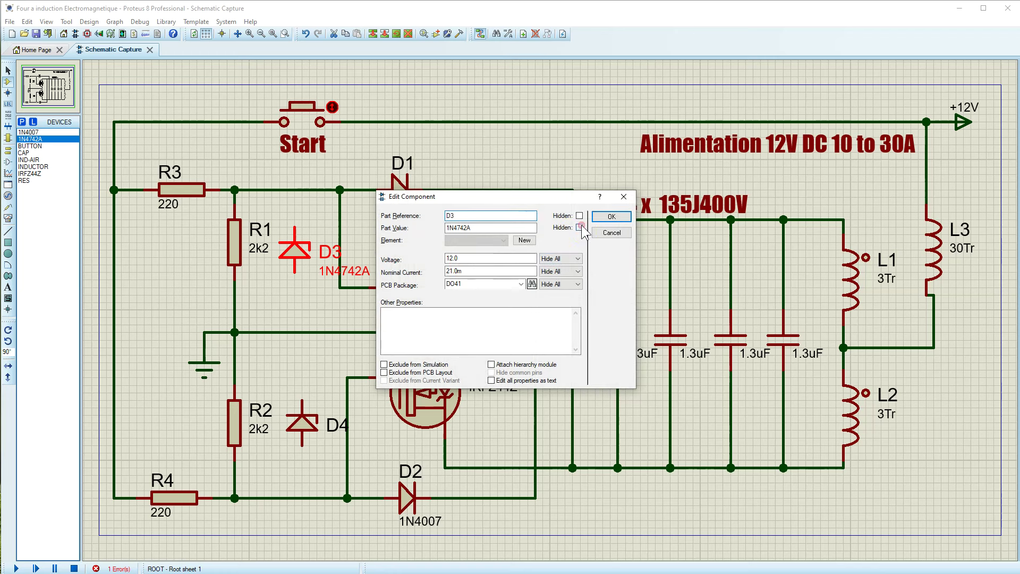
pyautogui.click(630, 217)
# Step: Move D3 slightly down and left, and wire it between the R3–D1 line and the ground line
pyautogui.moveTo(295, 253); pyautogui.dragTo(295, 274)
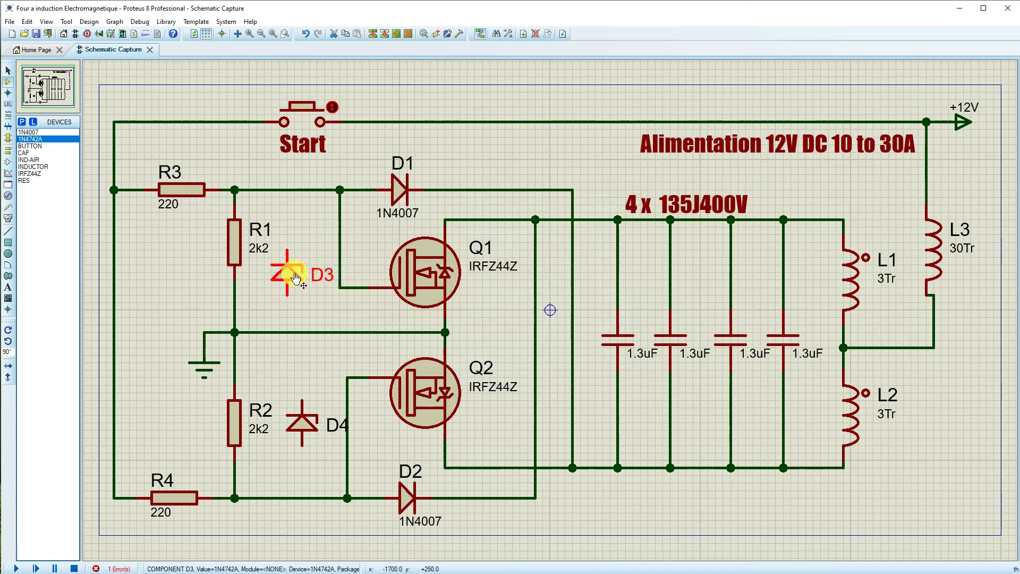
pyautogui.click(287, 246)
pyautogui.click(288, 190)
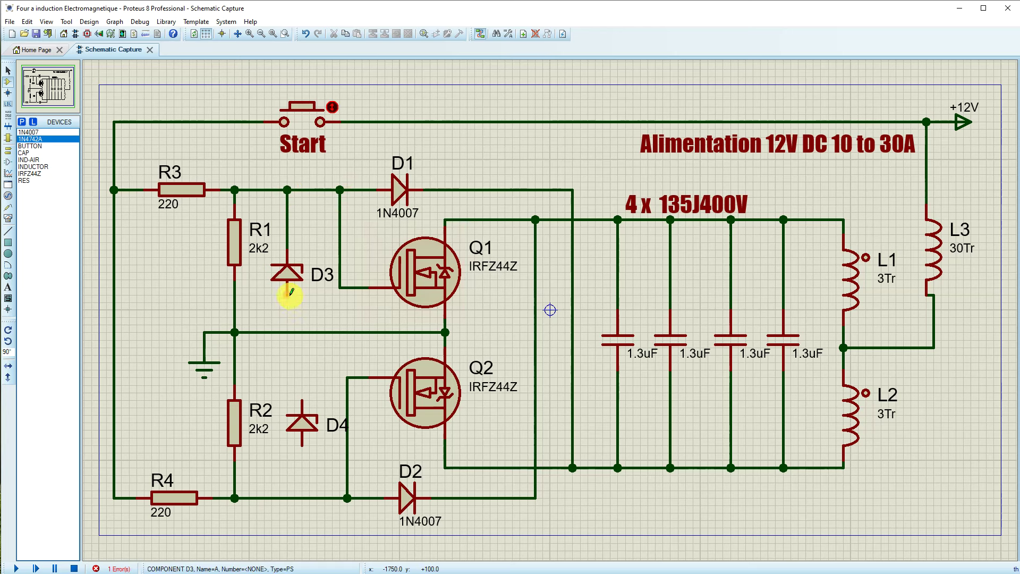
pyautogui.click(287, 332)
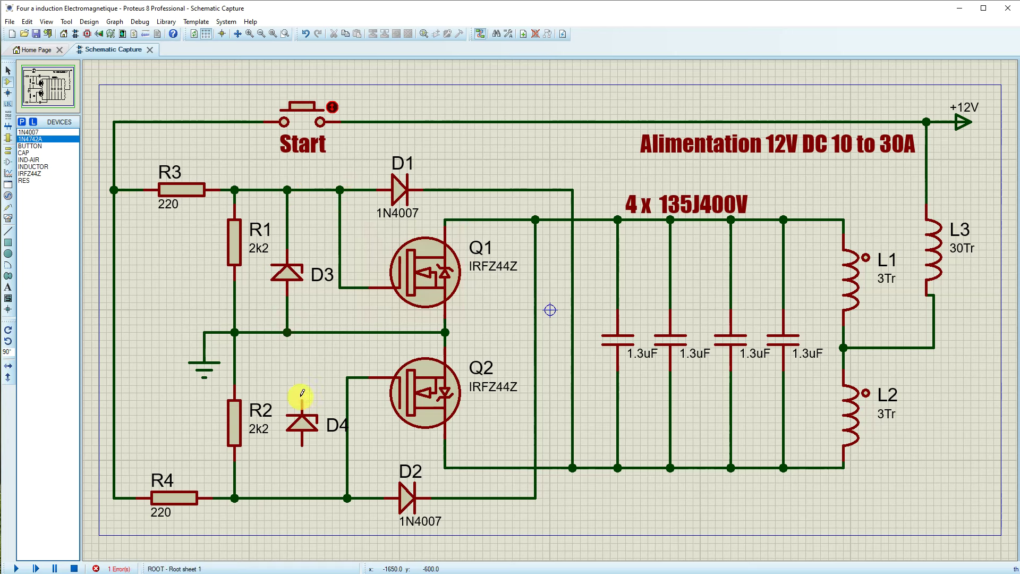
# Step: Align zener diode D4 vertically under D3 and rotate it 180 degrees
pyautogui.click(303, 423)
pyautogui.moveTo(303, 423)
pyautogui.mouseDown()
pyautogui.moveTo(280, 423)
pyautogui.moveTo(288, 417)
pyautogui.mouseUp()
pyautogui.press('KP_Add')
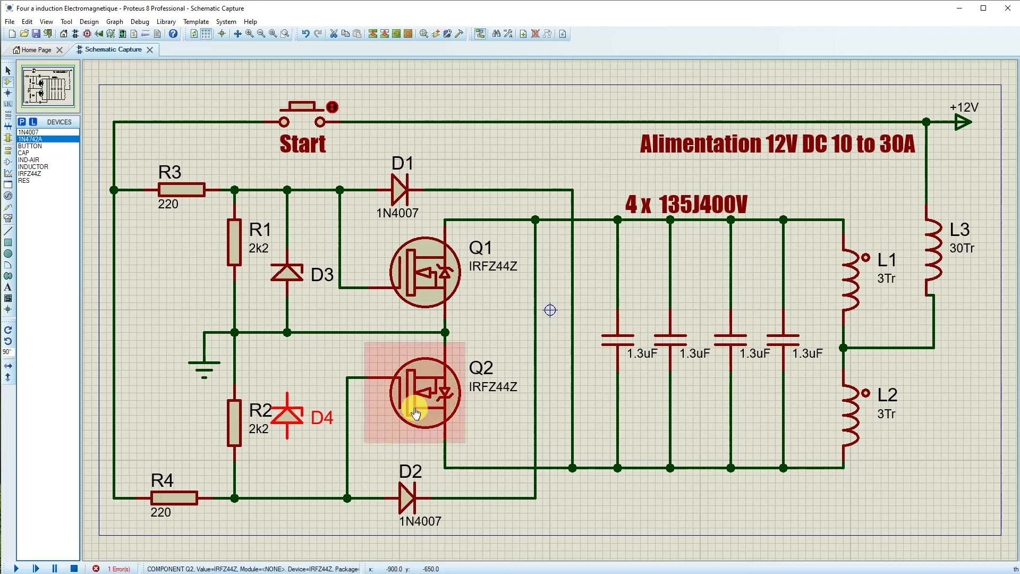
pyautogui.rightClick(293, 422)
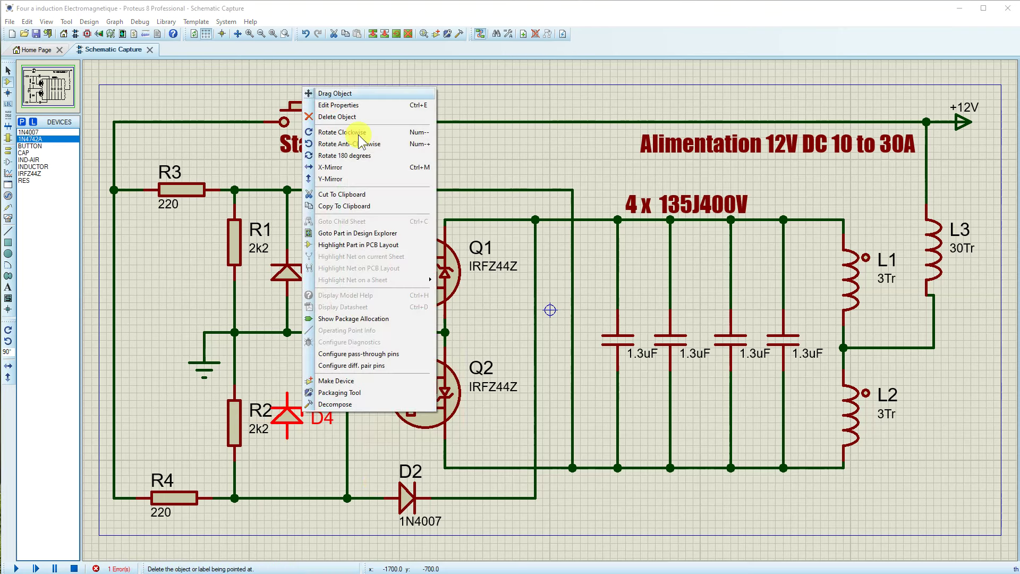
pyautogui.click(323, 156)
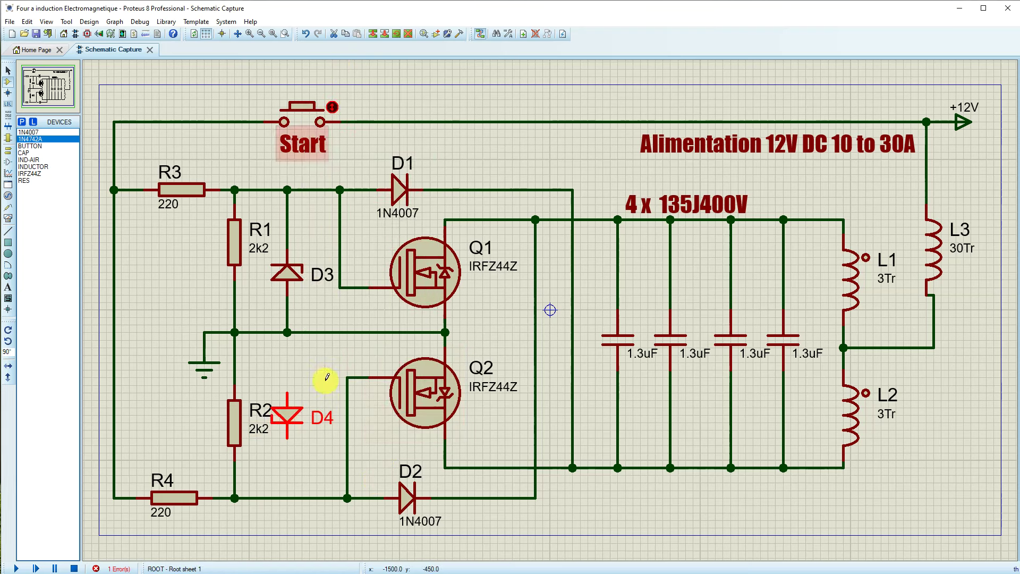
# Step: Wire D4 between the R4–D2 line and the ground line
pyautogui.click(288, 437)
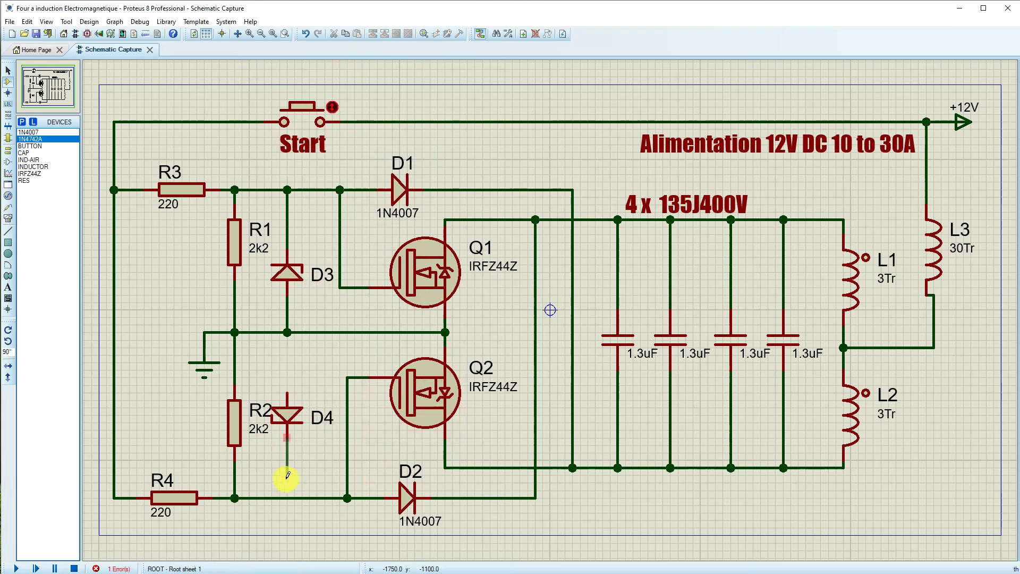
pyautogui.click(287, 498)
pyautogui.click(293, 394)
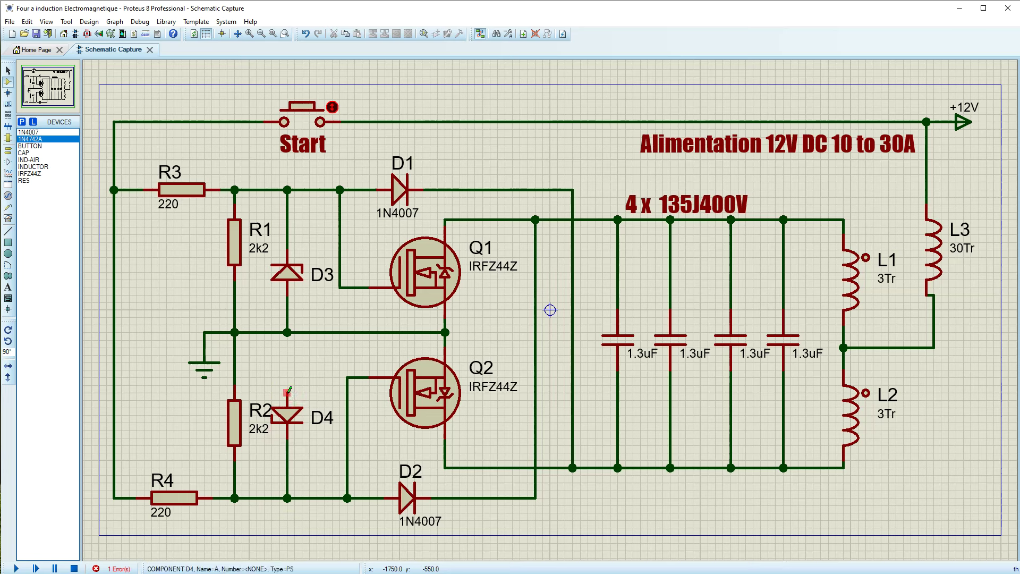
pyautogui.click(288, 332)
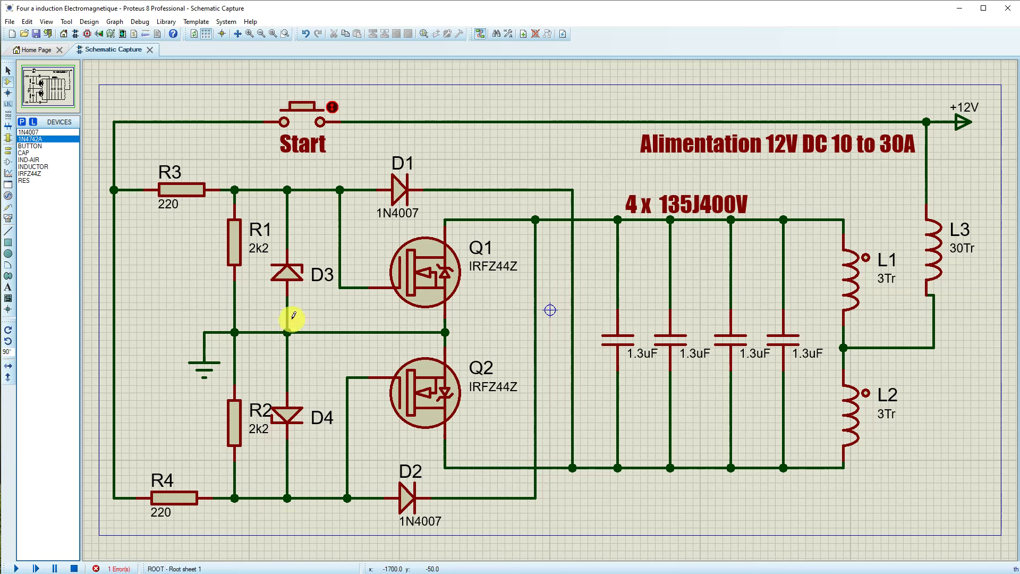
# Step: Shift resistors R1 to R4 and the ground symbol slightly left with their wiring, away from the zener diodes
pyautogui.moveTo(129, 159); pyautogui.dragTo(278, 495)
pyautogui.moveTo(241, 379); pyautogui.dragTo(226, 378)
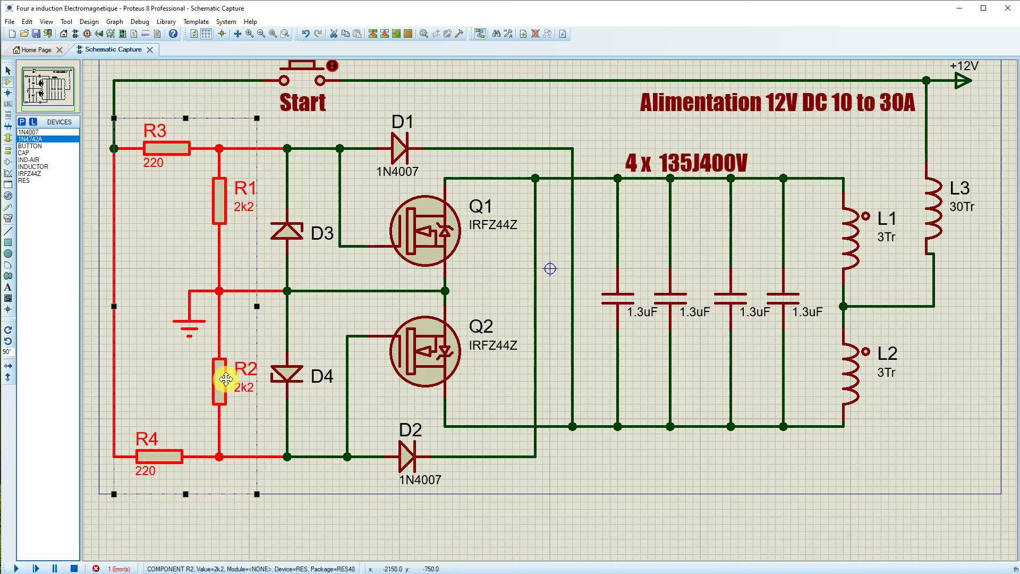
pyautogui.click(336, 504)
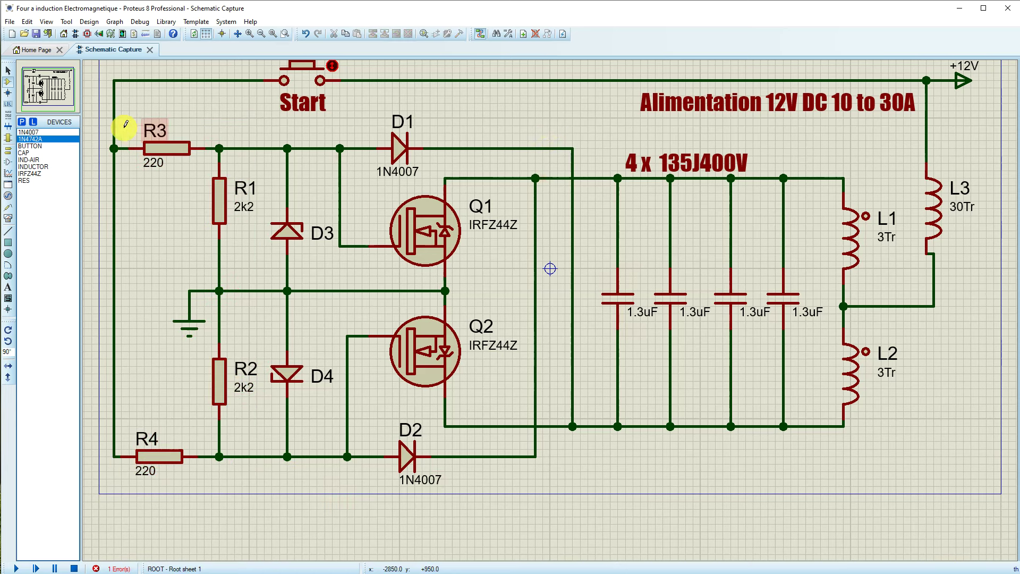
pyautogui.moveTo(92, 111); pyautogui.dragTo(595, 509)
pyautogui.moveTo(569, 389); pyautogui.dragTo(584, 388)
pyautogui.click(676, 495)
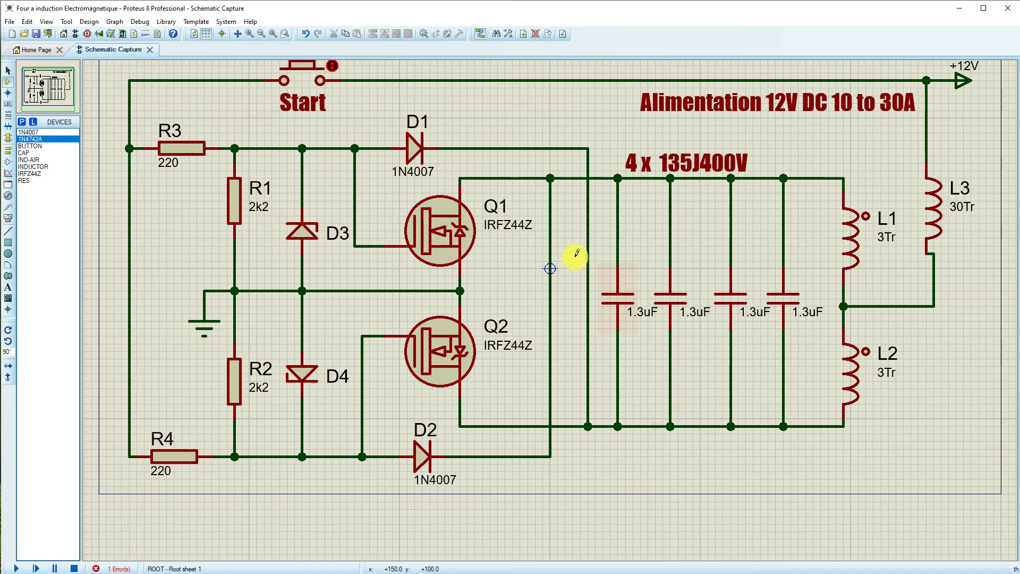
pyautogui.hotkey('ctrl', 'z')
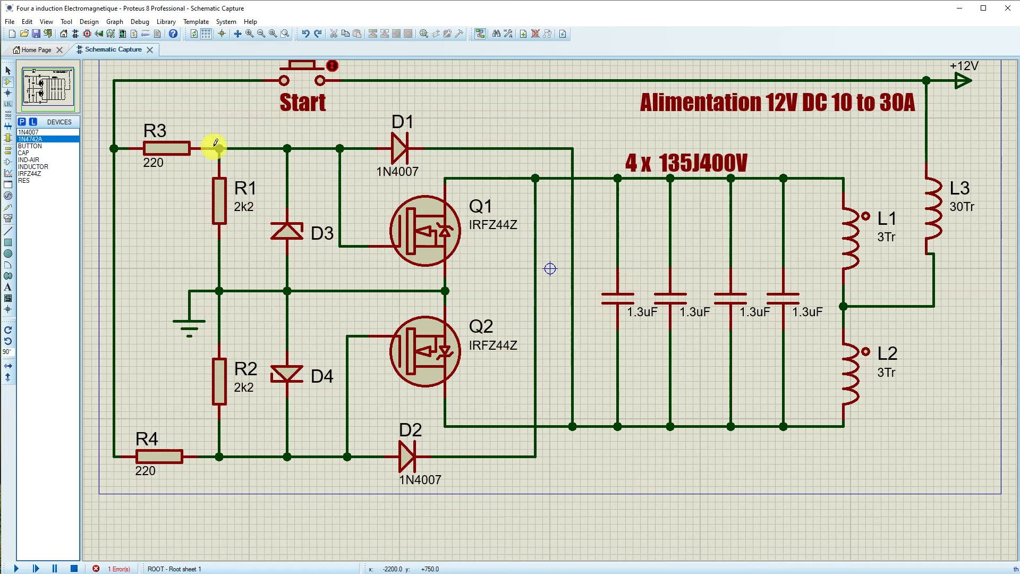
# Step: Shift the resistors, zeners, D1, D2, Q1, Q2 and ground symbol slightly right with their wiring, leaving the D1 crossover wire in place
pyautogui.moveTo(92, 118); pyautogui.dragTo(557, 516)
pyautogui.moveTo(537, 383); pyautogui.dragTo(556, 382)
pyautogui.click(621, 476)
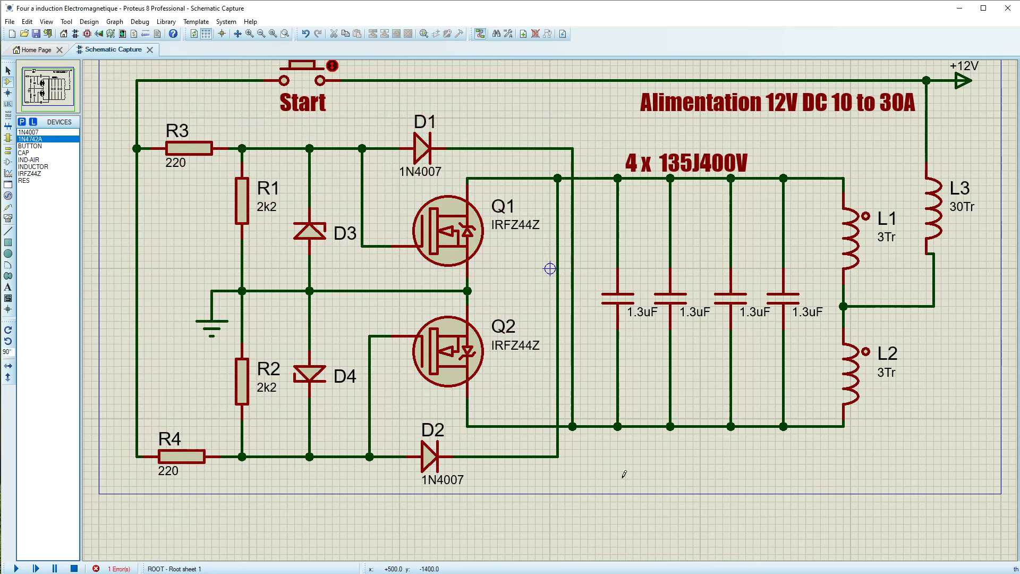
pyautogui.click(272, 30)
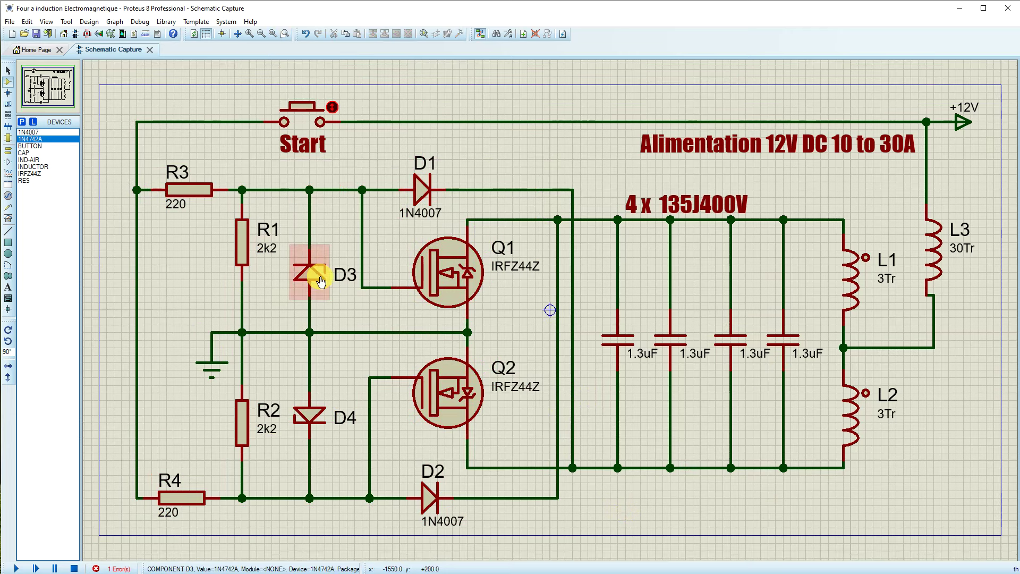
# Step: Nudge D3 up, R1 down, and R2 and D4 up so each resistor lines up with its neighbouring zener
pyautogui.moveTo(319, 282); pyautogui.dragTo(319, 265)
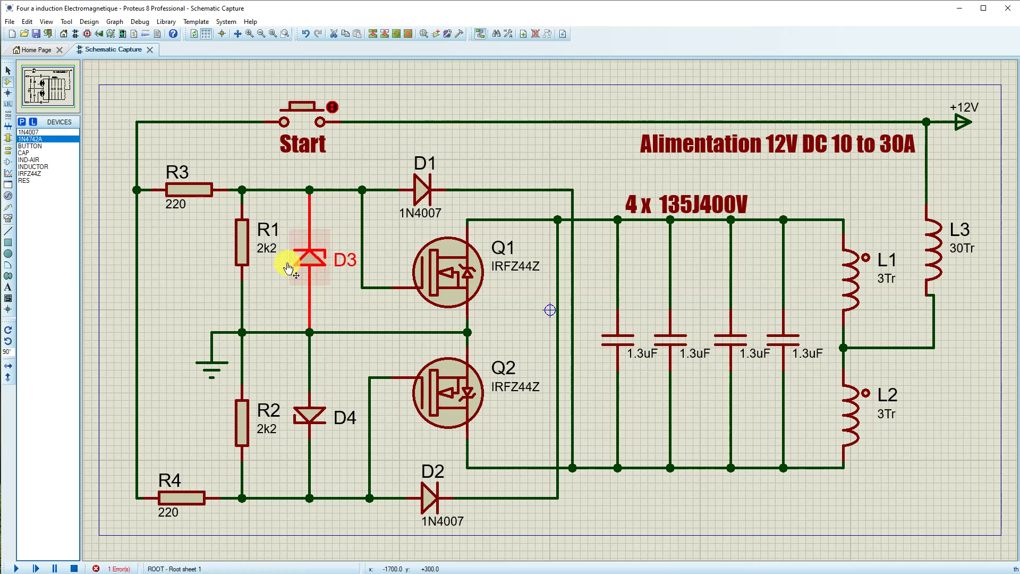
pyautogui.moveTo(243, 258); pyautogui.dragTo(243, 273)
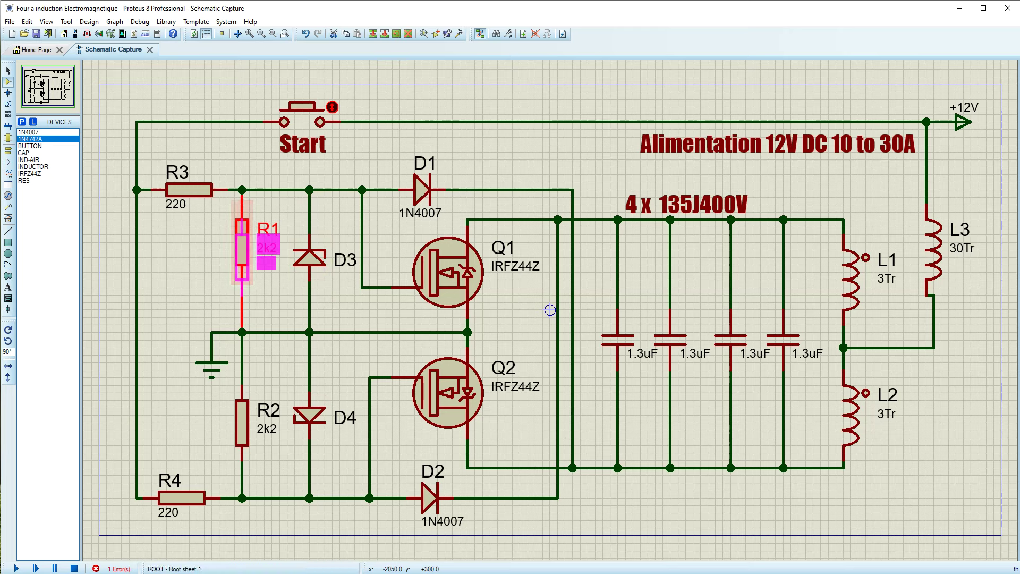
pyautogui.moveTo(312, 418); pyautogui.dragTo(312, 426)
pyautogui.click(344, 393)
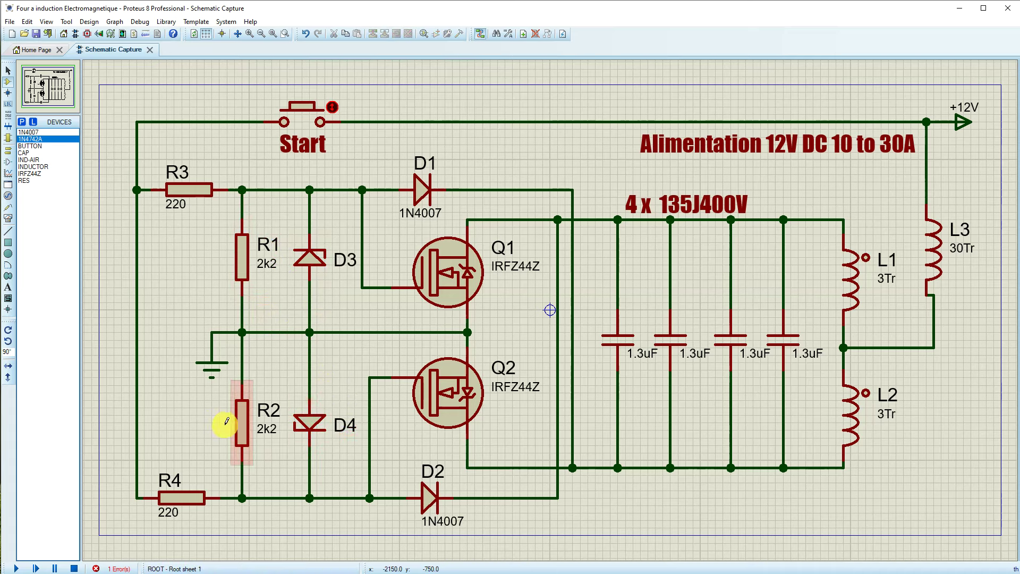
pyautogui.moveTo(246, 428); pyautogui.dragTo(246, 413)
pyautogui.click(330, 417)
pyautogui.click(317, 426)
pyautogui.moveTo(318, 427); pyautogui.dragTo(318, 414)
pyautogui.click(346, 452)
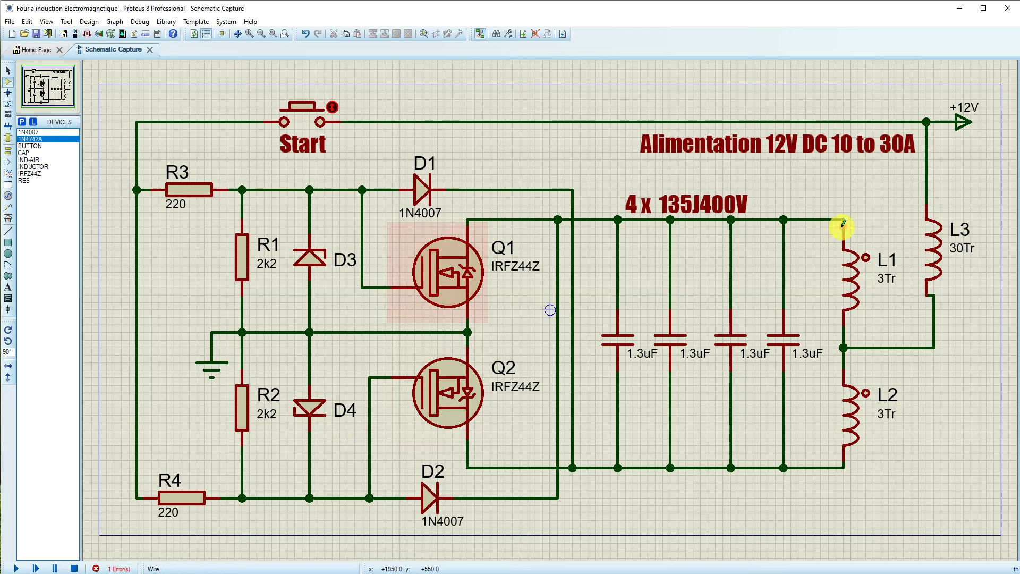
# Step: Copy the "4 x 135J400V" label to the free space below the capacitor bank, without any extra wiring
pyautogui.click(672, 212)
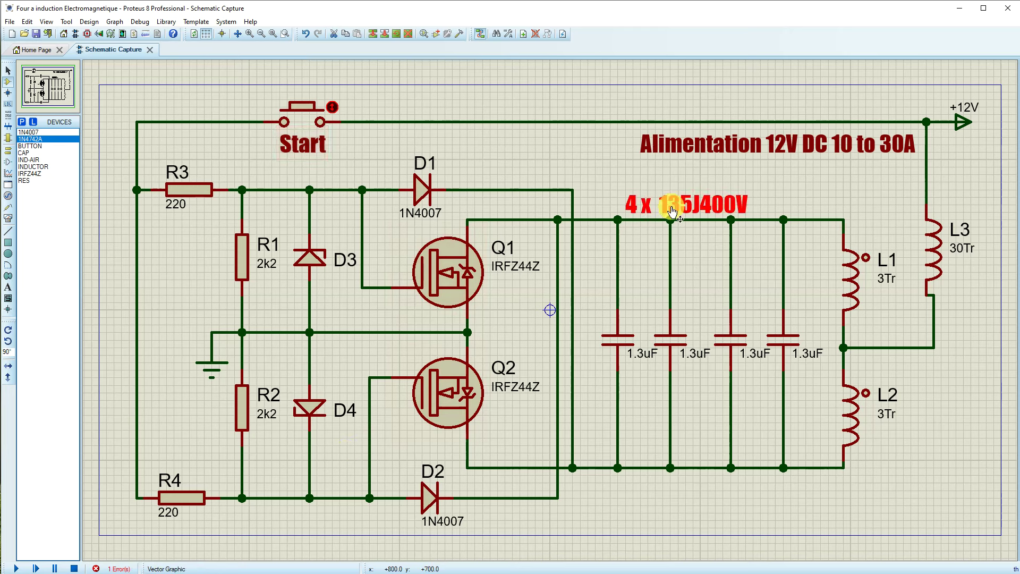
pyautogui.rightClick(656, 195)
pyautogui.click(606, 184)
pyautogui.moveTo(604, 175); pyautogui.dragTo(753, 219)
pyautogui.rightClick(706, 205)
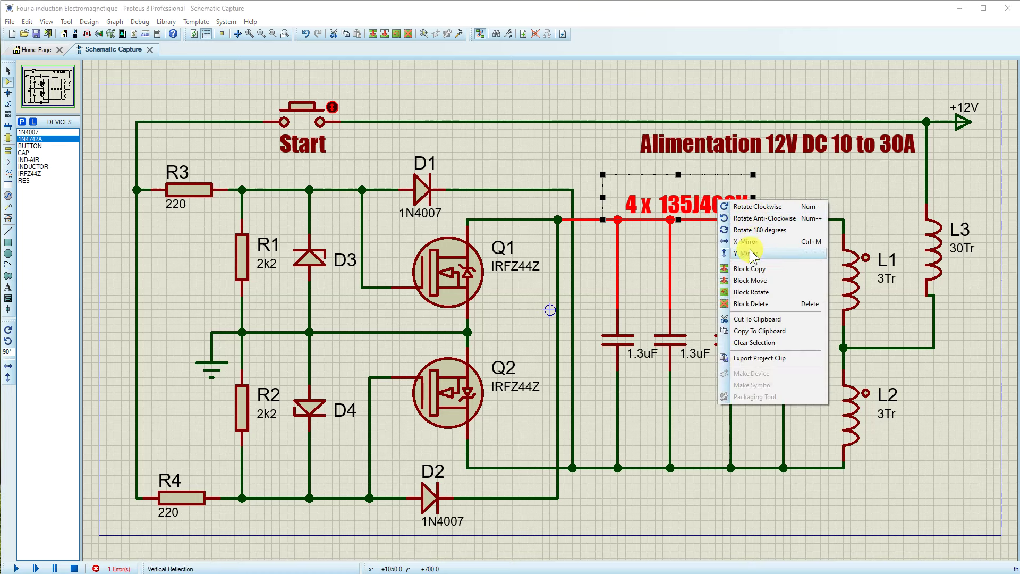
pyautogui.click(754, 275)
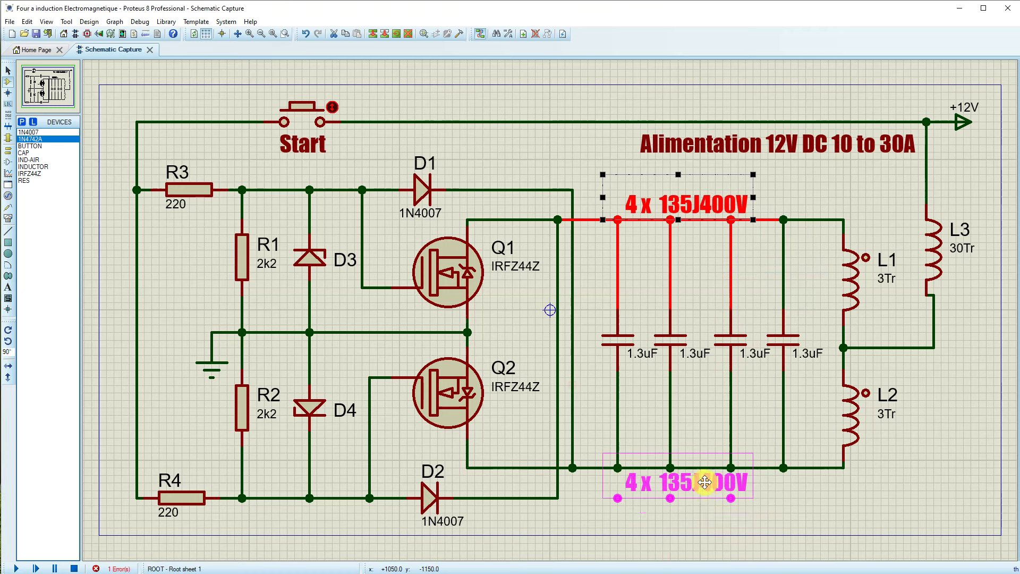
pyautogui.click(780, 518)
pyautogui.rightClick(785, 520)
pyautogui.moveTo(589, 498); pyautogui.dragTo(806, 555)
pyautogui.click(805, 554)
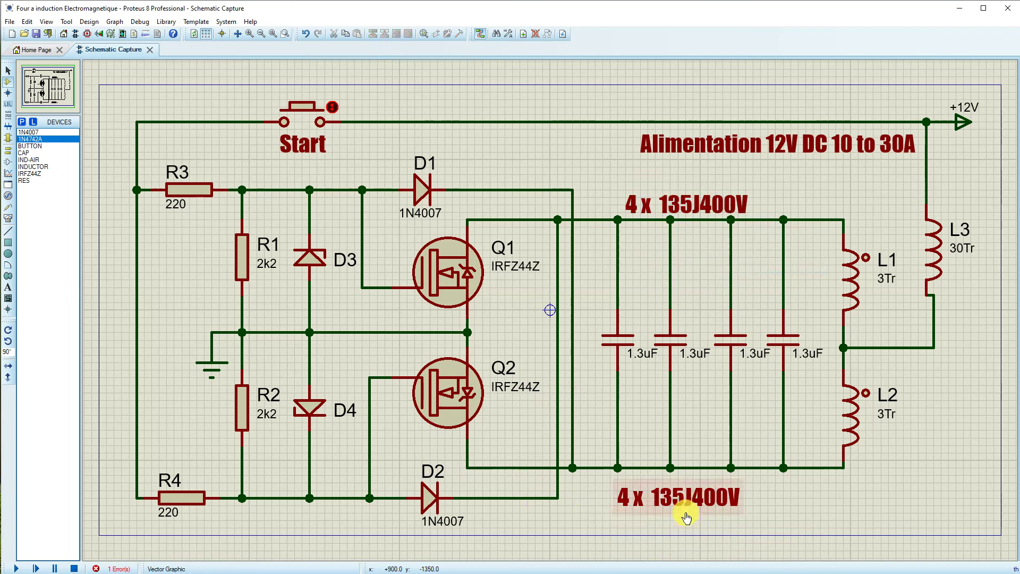
# Step: Change the text of the copied label below the capacitors to "2x Zener 12V"
pyautogui.doubleClick(681, 512)
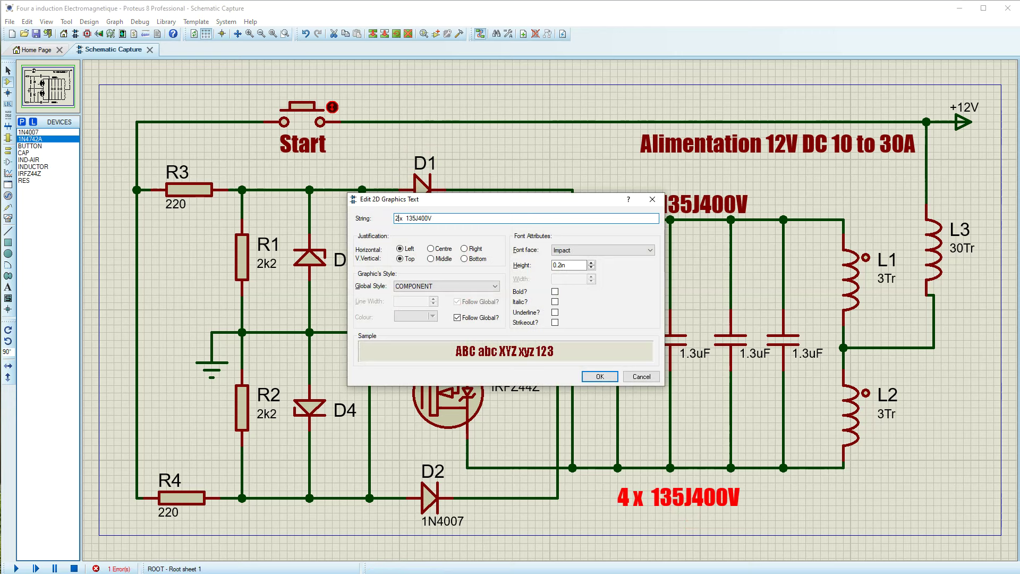
pyautogui.click(442, 221)
pyautogui.write('Zener 12V')
pyautogui.click(609, 377)
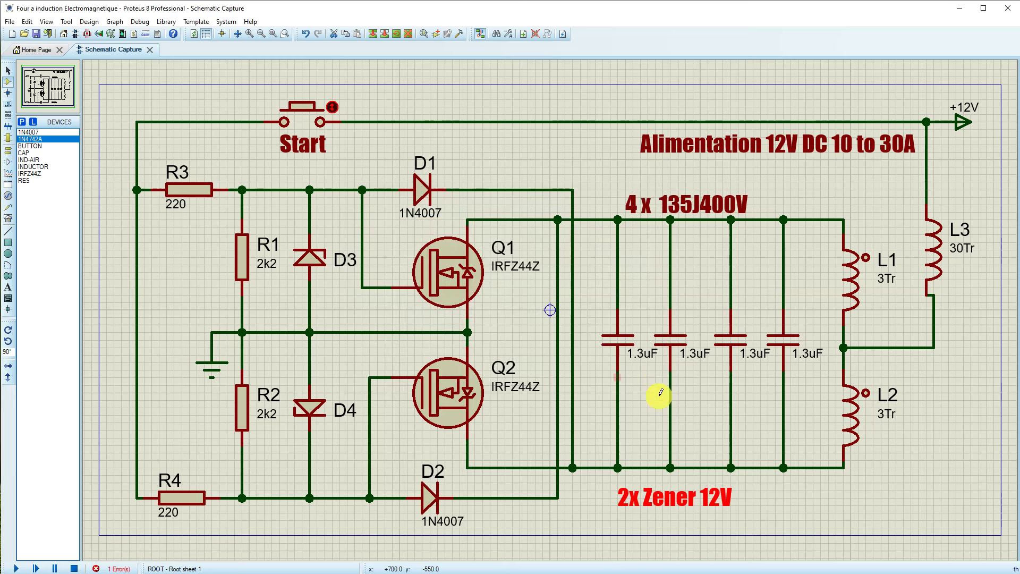
# Step: Move the "2x Zener 12V" label to just below the wire between R4 and D2
pyautogui.click(671, 500)
pyautogui.hotkey('ctrl', 'c')
pyautogui.hotkey('ctrl', 'v')
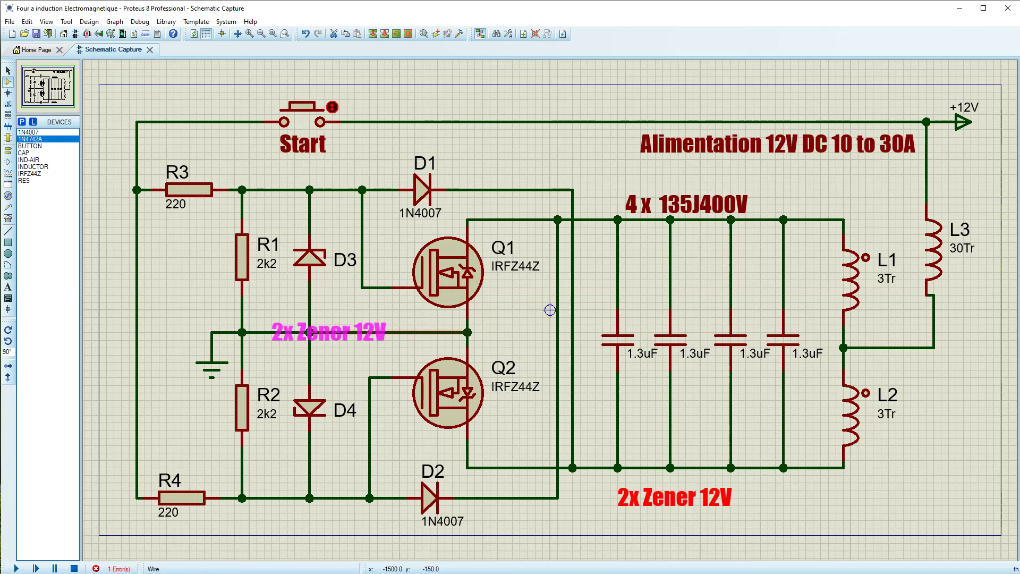
pyautogui.click(292, 523)
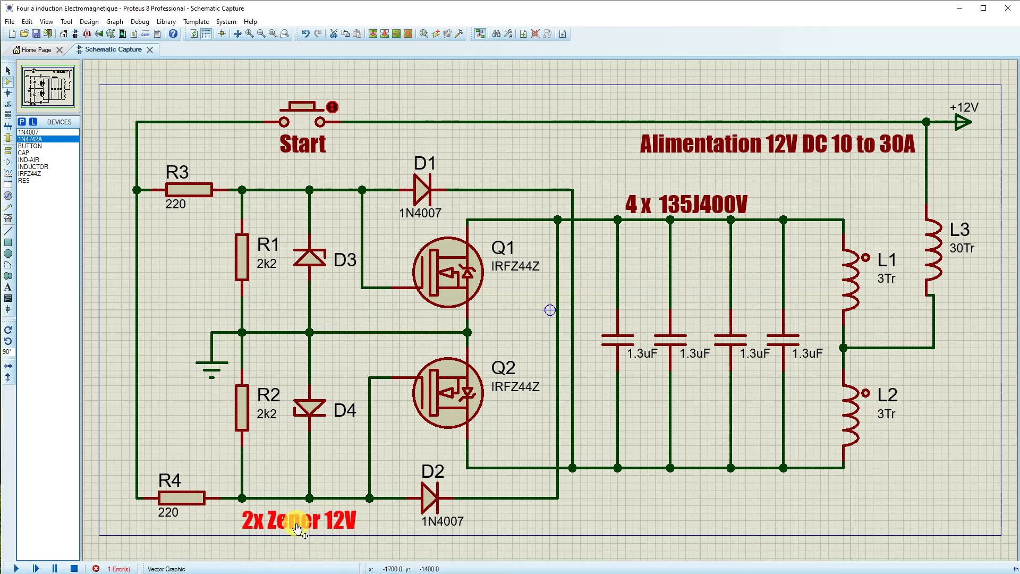
# Step: Set the text height of the "2x Zener 12V" label to 0.1 in
pyautogui.doubleClick(293, 523)
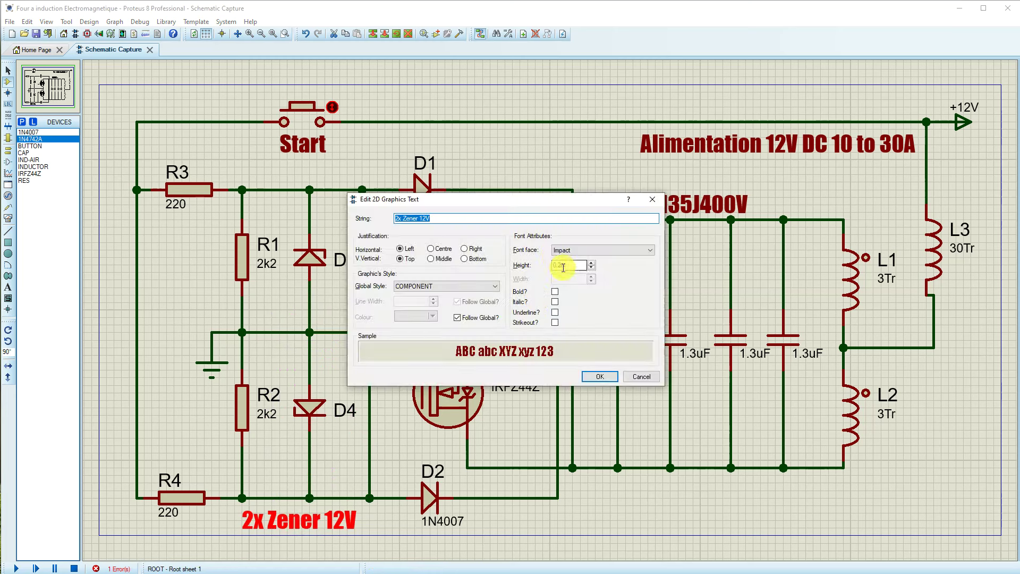
pyautogui.click(561, 268)
pyautogui.press('BackSpace')
pyautogui.write('1')
pyautogui.press('Return')
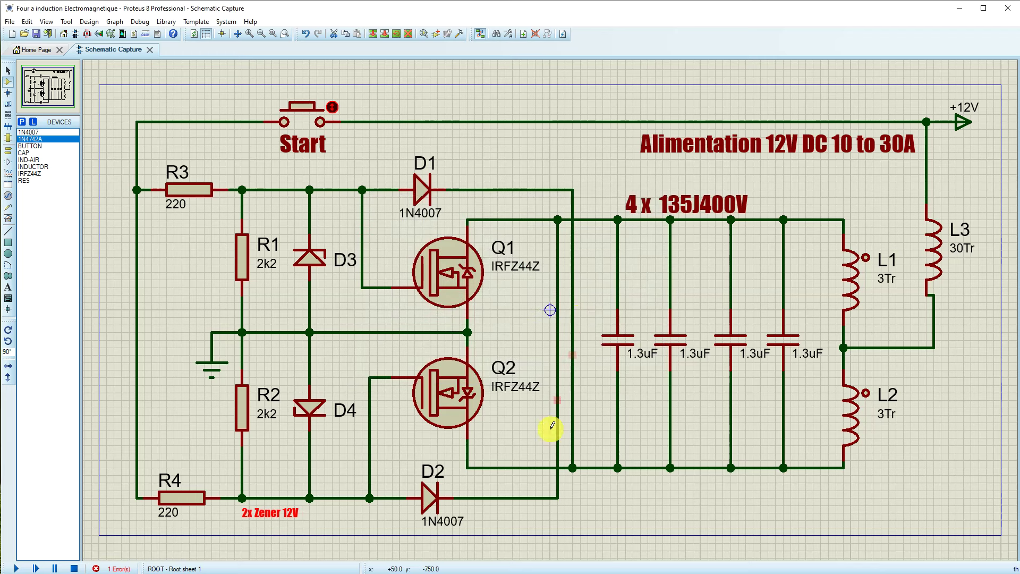
# Step: Rotate the "2x Zener 12V" label anti-clockwise and place it vertically between R2 and D4, just under the ground line
pyautogui.rightClick(268, 517)
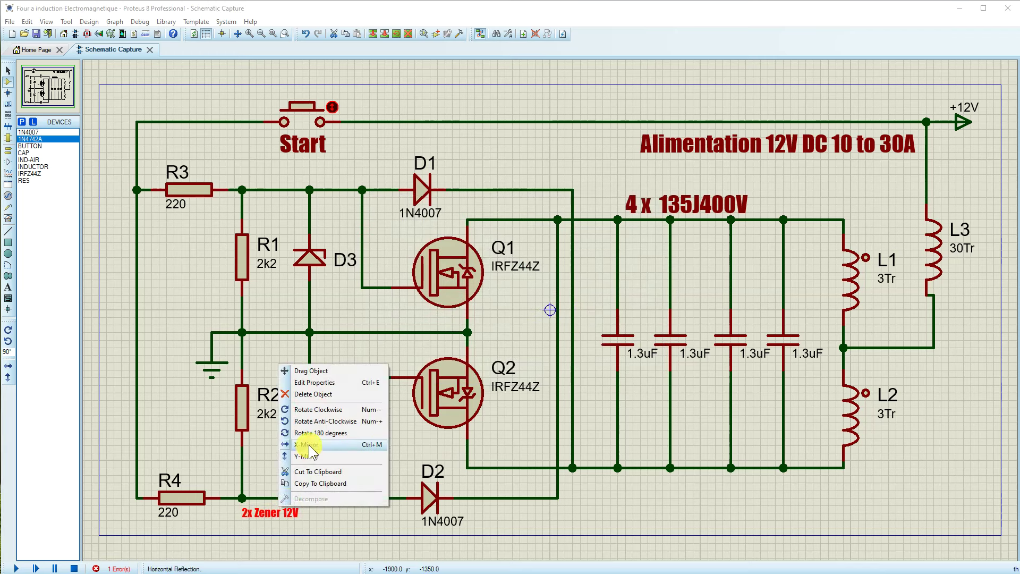
pyautogui.click(316, 423)
pyautogui.moveTo(271, 494); pyautogui.dragTo(295, 344)
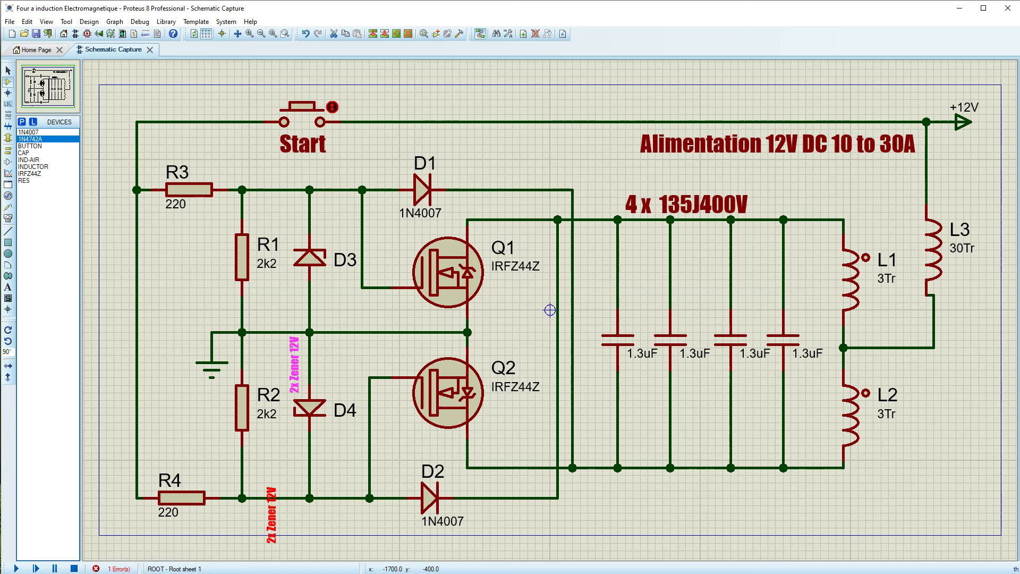
pyautogui.click(342, 353)
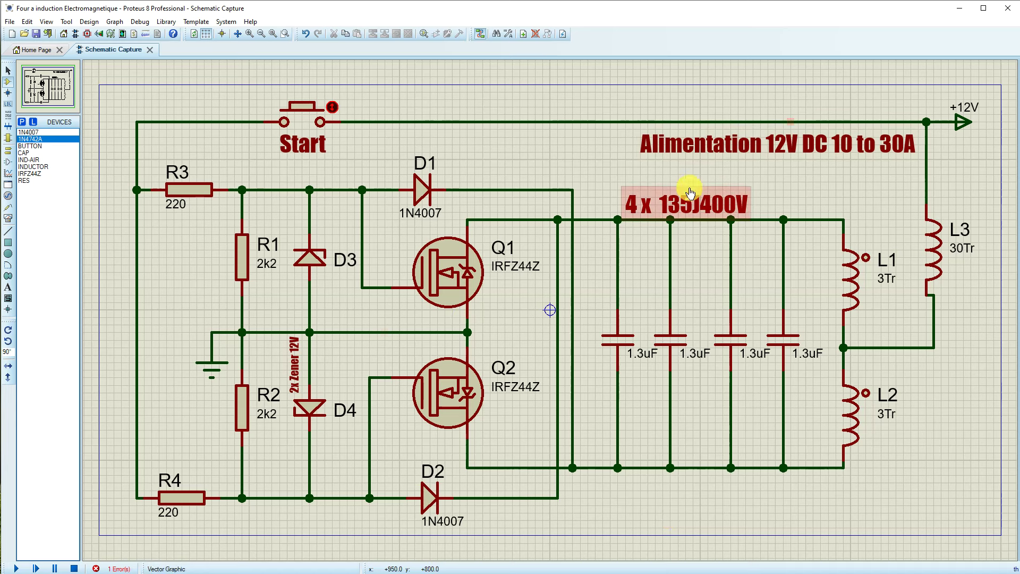
pyautogui.click(704, 148)
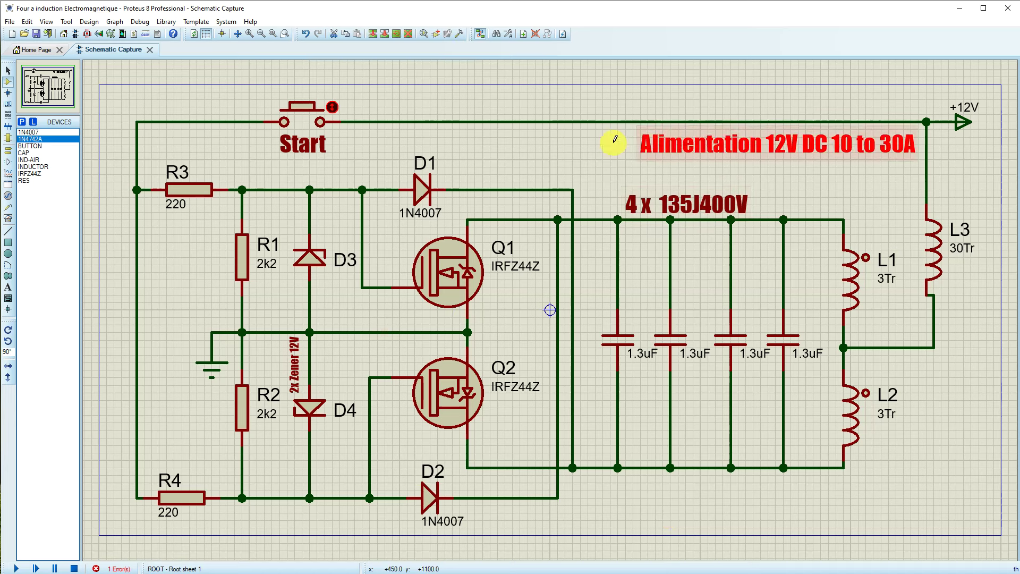
pyautogui.rightClick(636, 515)
pyautogui.click(626, 503)
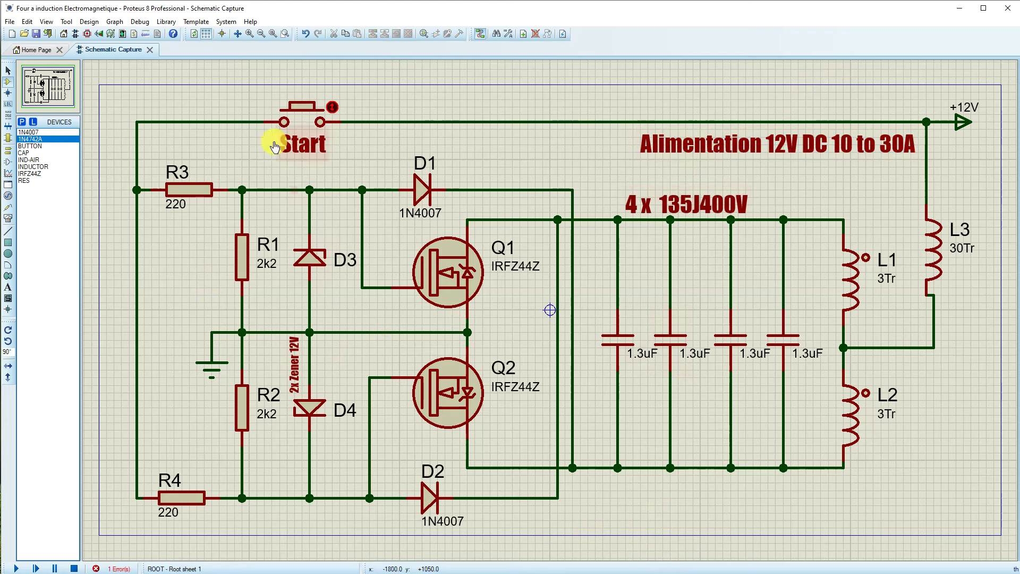
# Step: Copy the "Start" label to the empty area below the capacitors, beside the D2 wire
pyautogui.moveTo(250, 130); pyautogui.dragTo(384, 176)
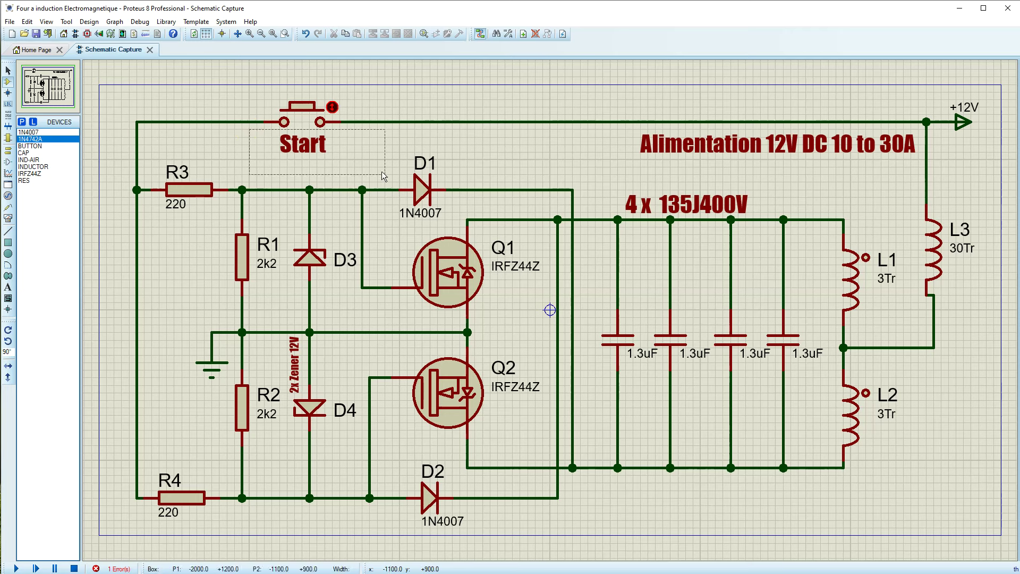
pyautogui.rightClick(300, 138)
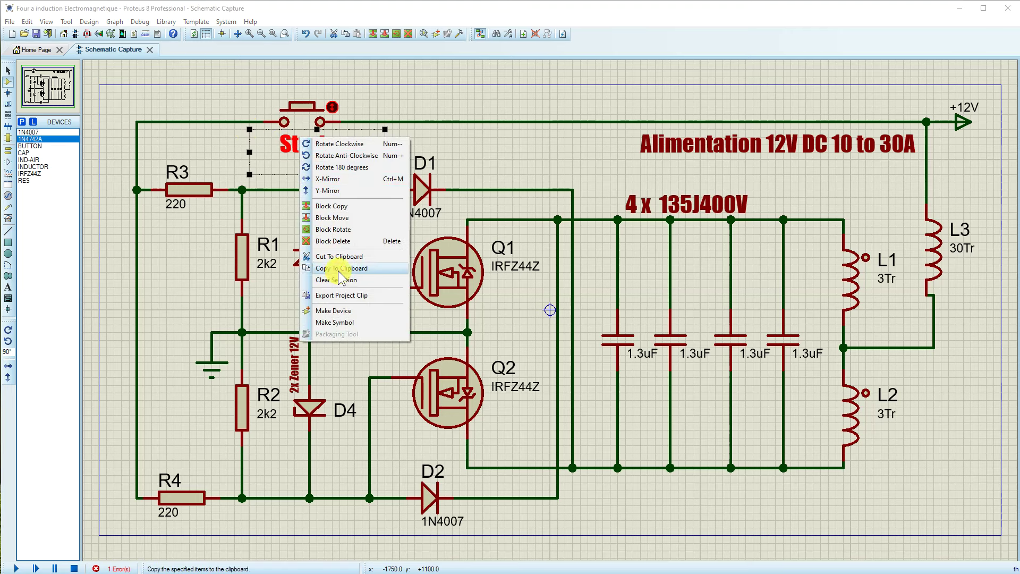
pyautogui.click(332, 205)
pyautogui.click(600, 497)
pyautogui.press('Escape')
# Step: Change the text of the copied "Start" label to "MOSFET IRFZ44N or IGBT 25N120FL"
pyautogui.doubleClick(613, 502)
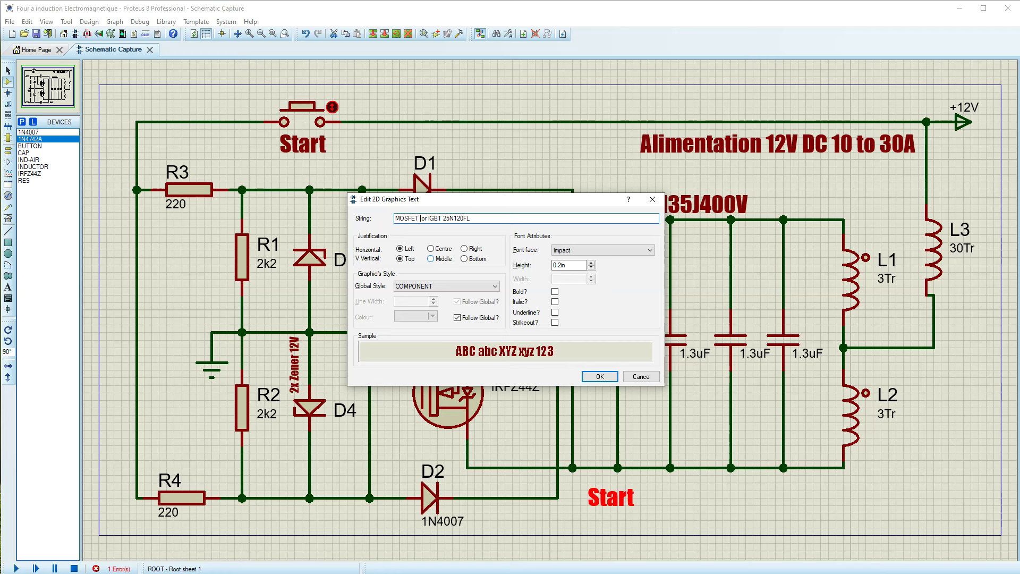
pyautogui.write('IRFZ44N')
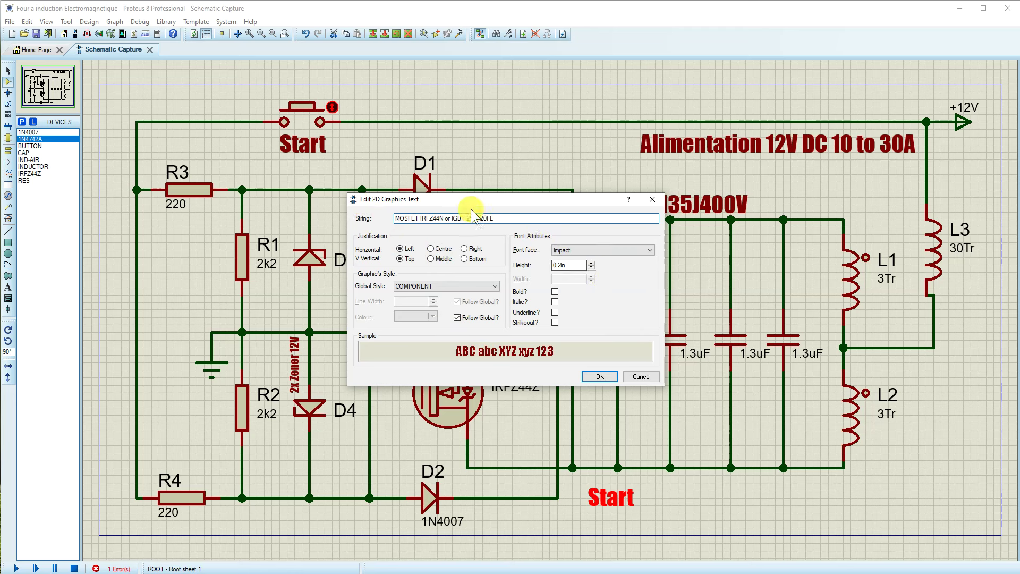
pyautogui.click(501, 219)
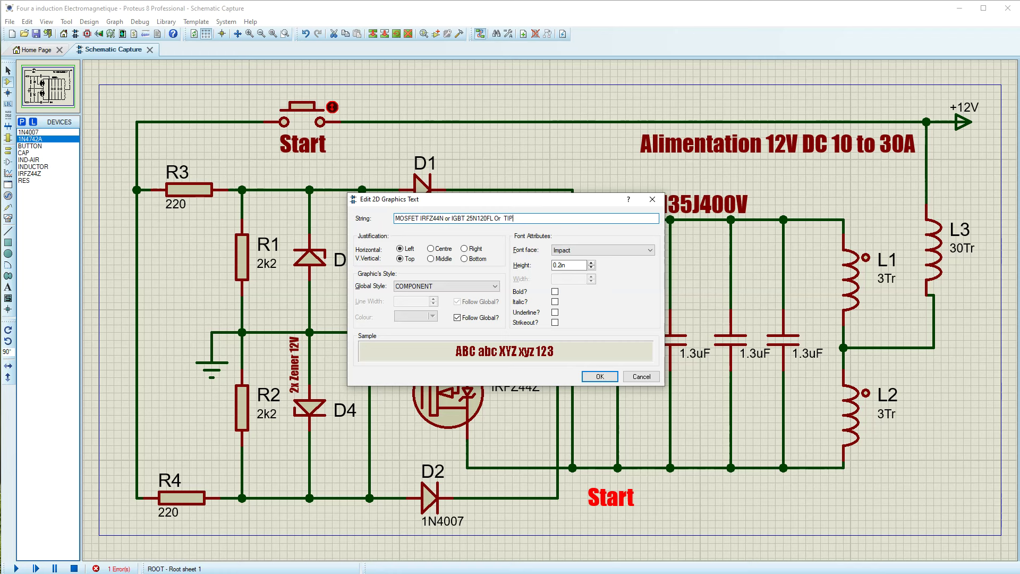
pyautogui.click(504, 219)
pyautogui.click(600, 377)
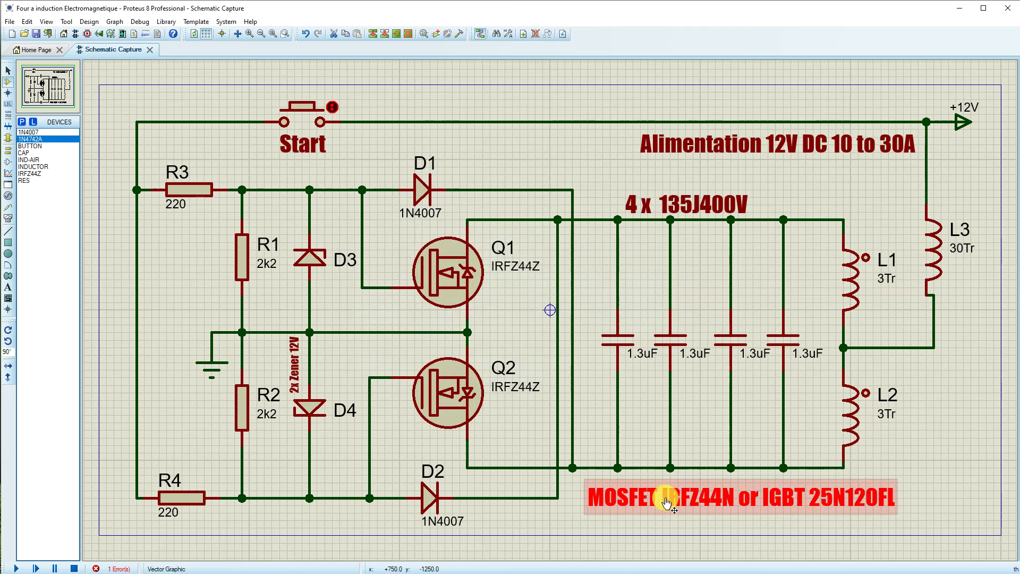
# Step: Move the MOSFET/IGBT label down and right until it ends at the sheet border's lower-right corner
pyautogui.moveTo(674, 504); pyautogui.dragTo(594, 523)
pyautogui.click(866, 495)
pyautogui.click(739, 520)
pyautogui.moveTo(734, 520); pyautogui.dragTo(917, 521)
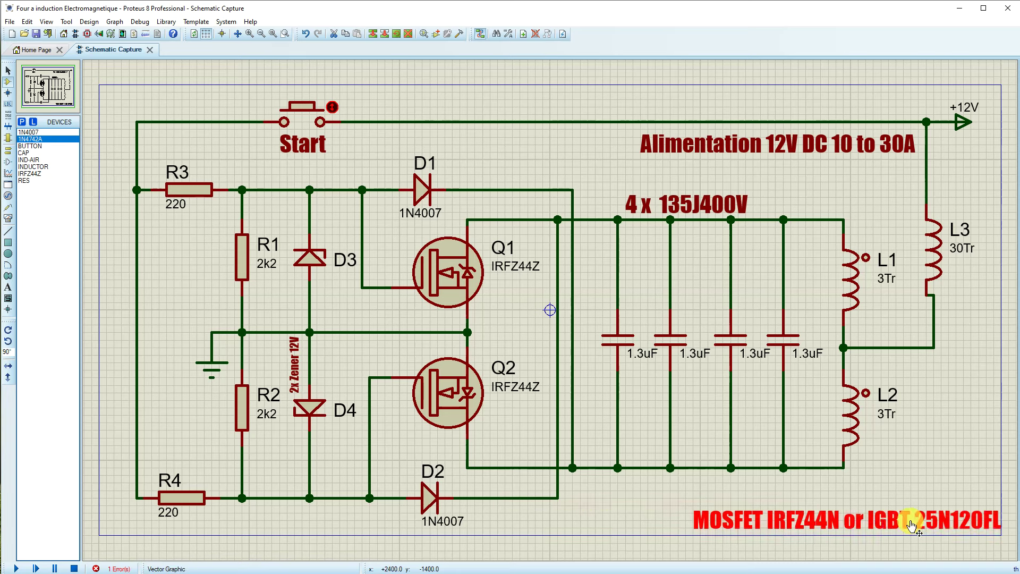
# Step: Set the MOSFET/IGBT label's text height to 0.15 in and move the smaller label back into the sheet's lower-right corner
pyautogui.doubleClick(912, 519)
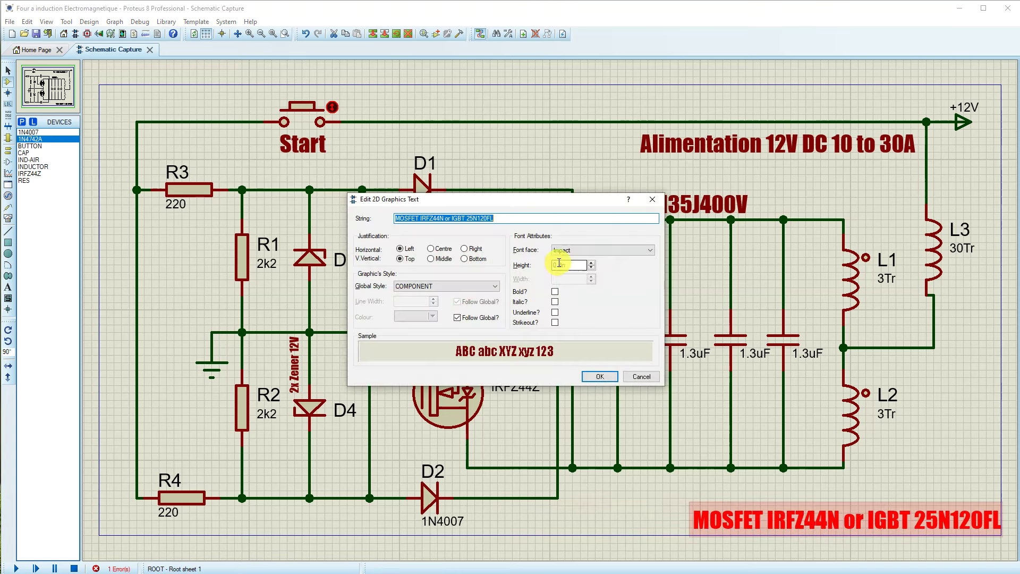
pyautogui.click(560, 264)
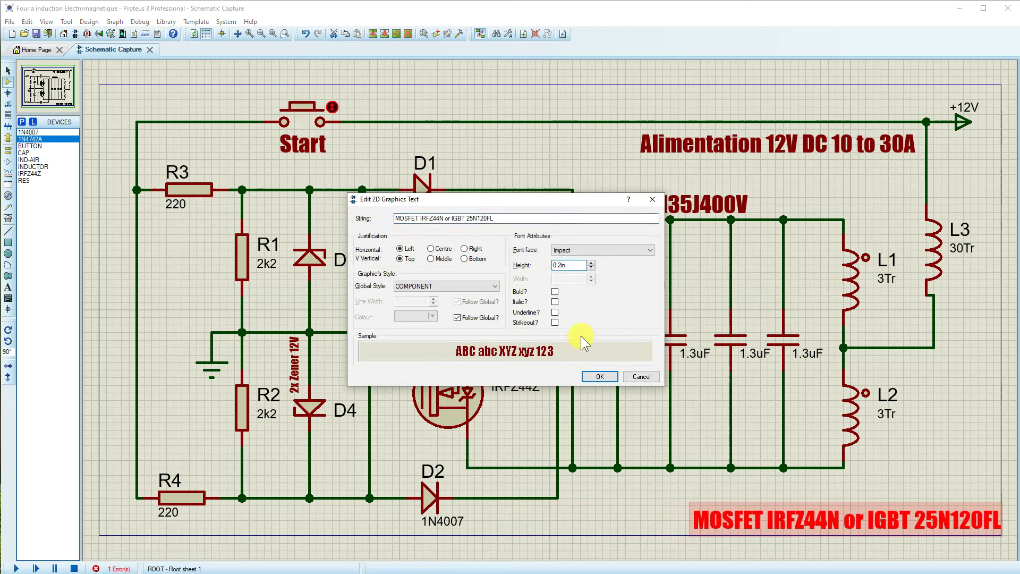
pyautogui.press('BackSpace')
pyautogui.write('07')
pyautogui.press('Return')
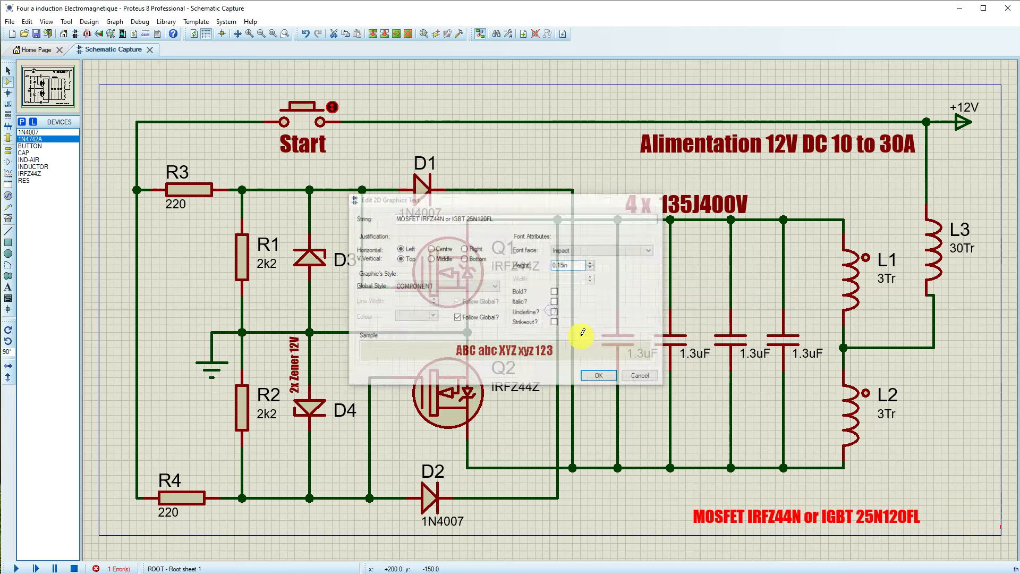
pyautogui.moveTo(754, 509); pyautogui.dragTo(830, 516)
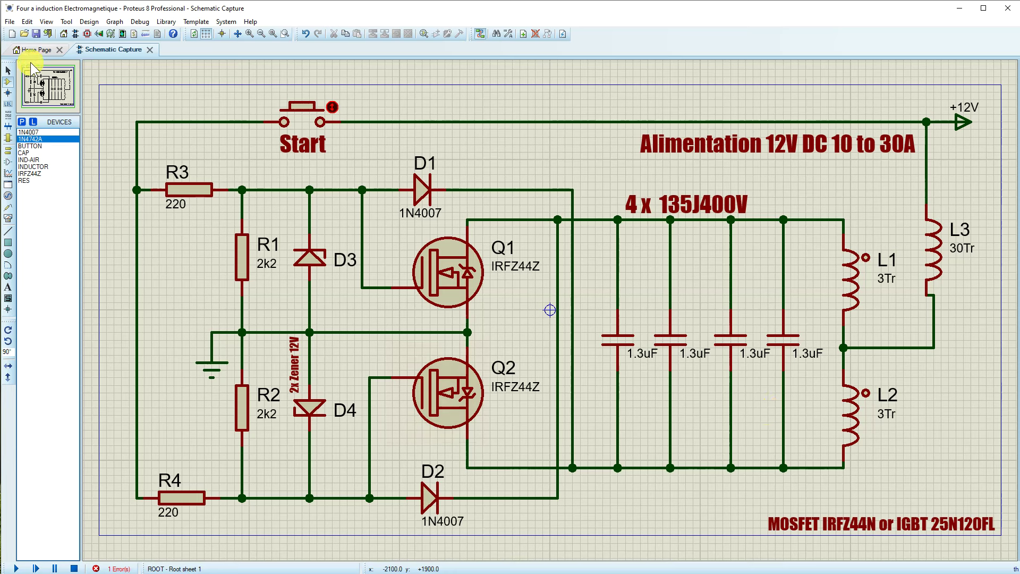
# Step: Run the simulation briefly, stop it, and enable Show Wire Current with Arrows in the animation options
pyautogui.click(17, 568)
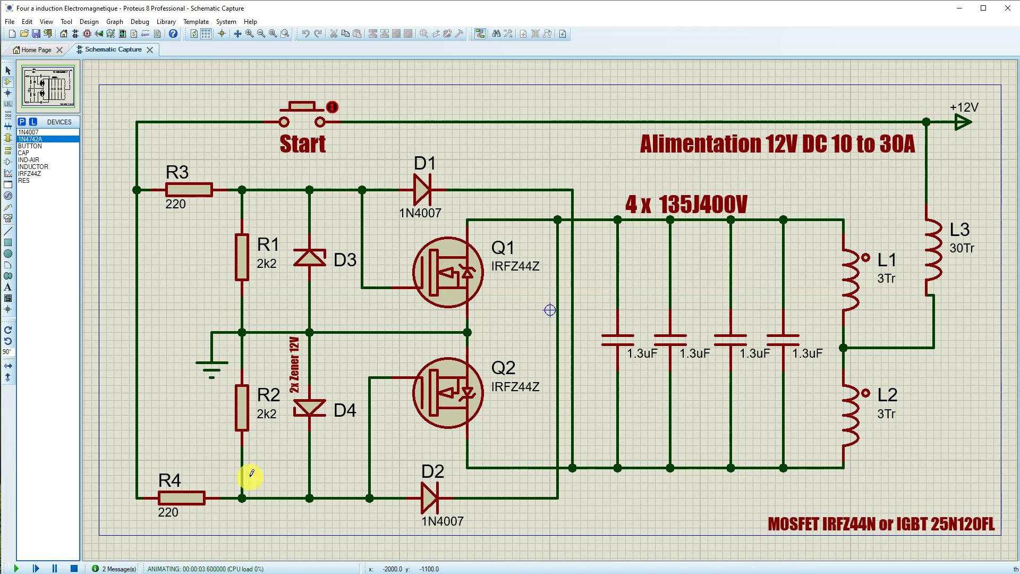
pyautogui.click(74, 568)
pyautogui.click(226, 22)
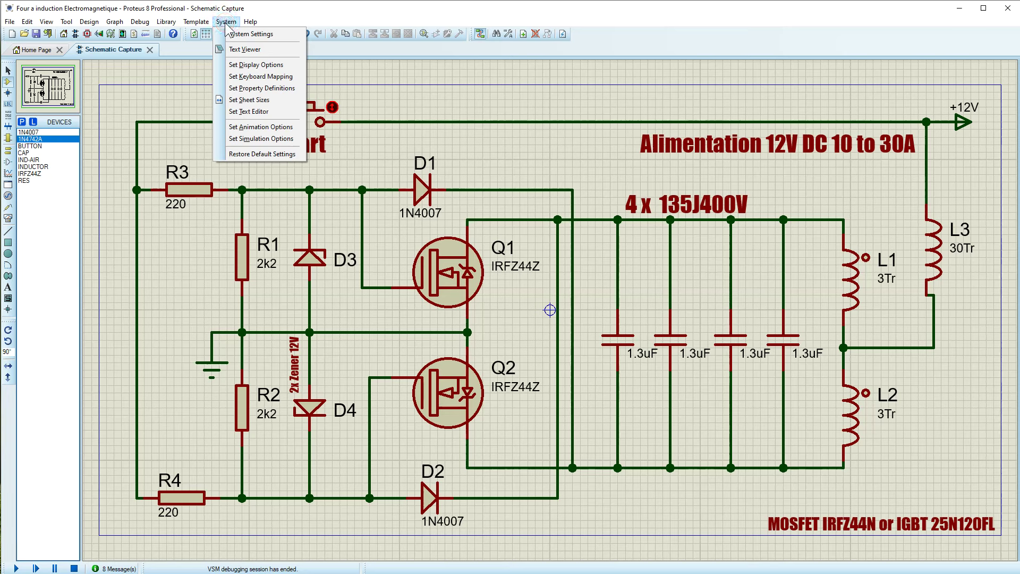
pyautogui.click(252, 127)
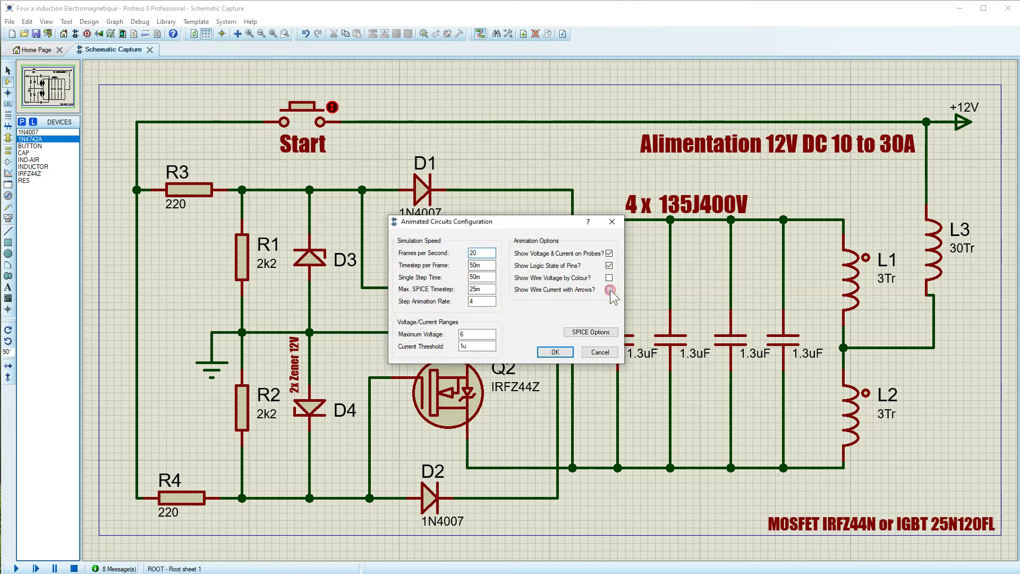
pyautogui.click(554, 355)
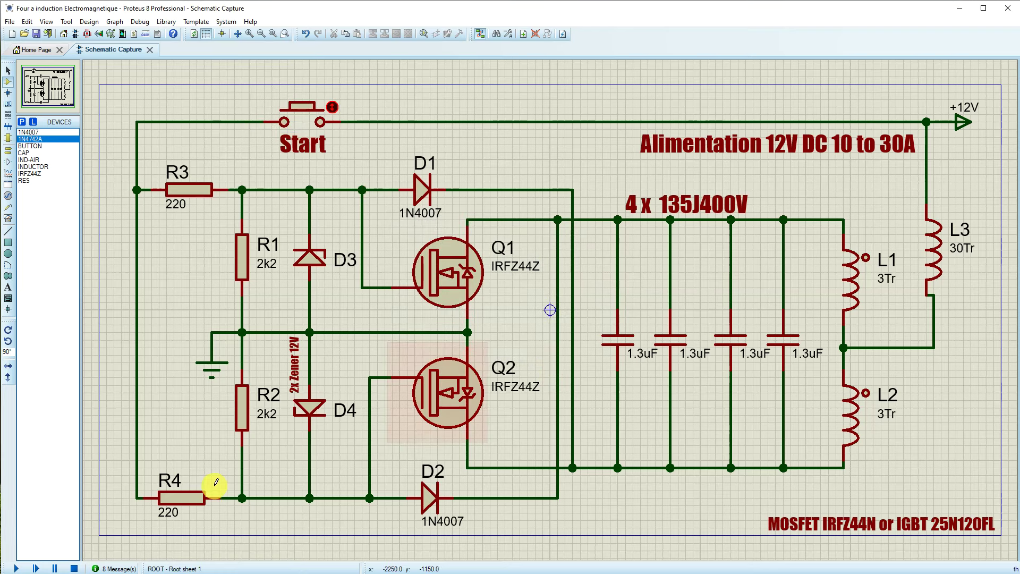
# Step: Run the simulation, operate the Start button to check the current flow through the circuit, and stop the simulation
pyautogui.click(15, 568)
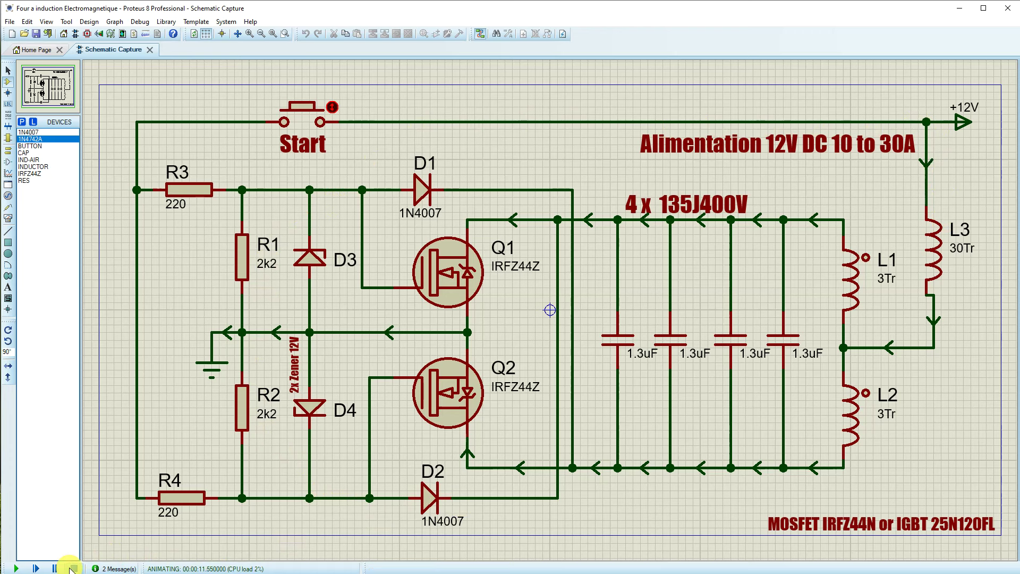
pyautogui.click(311, 122)
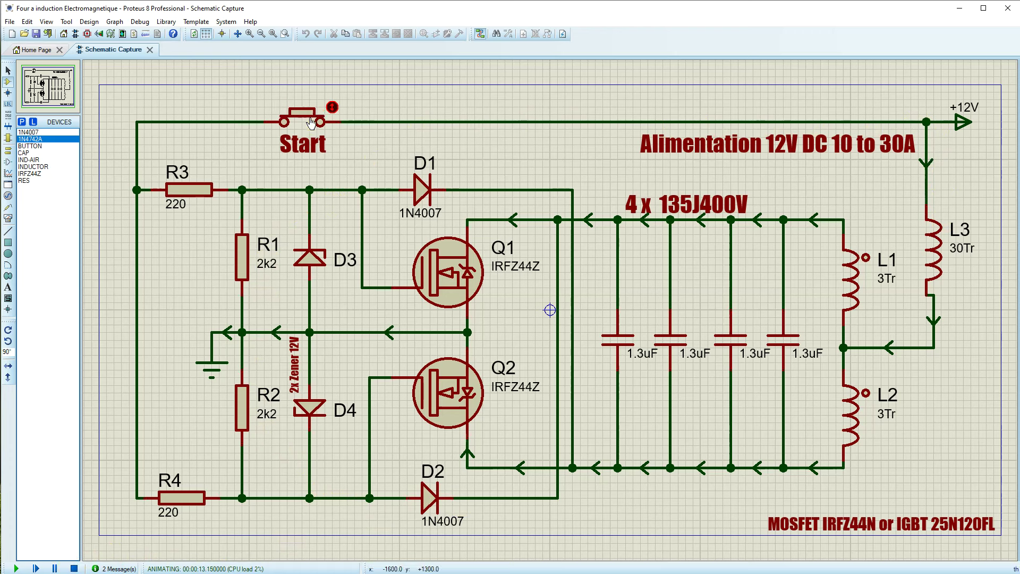
pyautogui.click(311, 121)
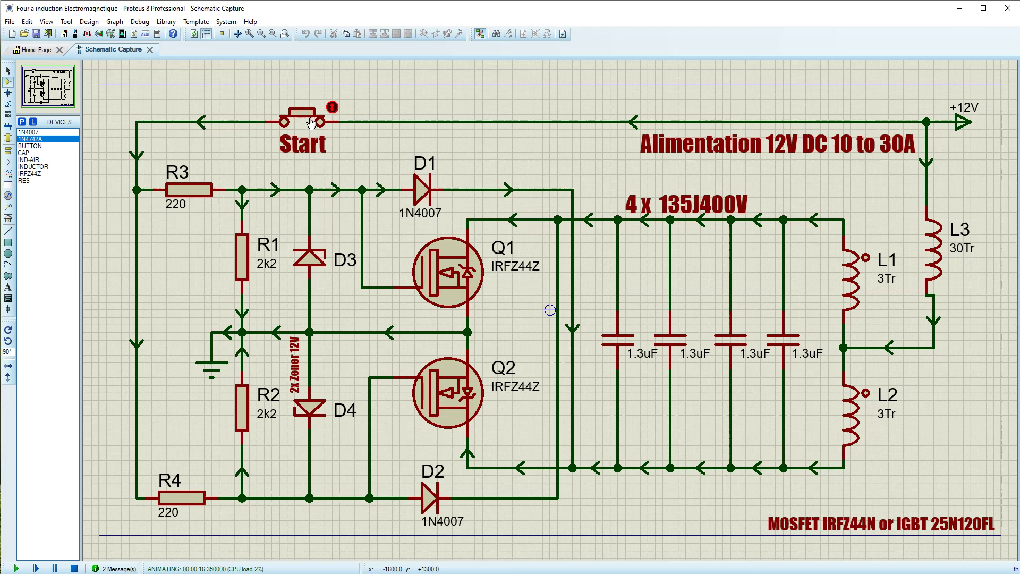
pyautogui.moveTo(311, 122); pyautogui.dragTo(300, 122)
pyautogui.click(300, 122)
pyautogui.click(74, 569)
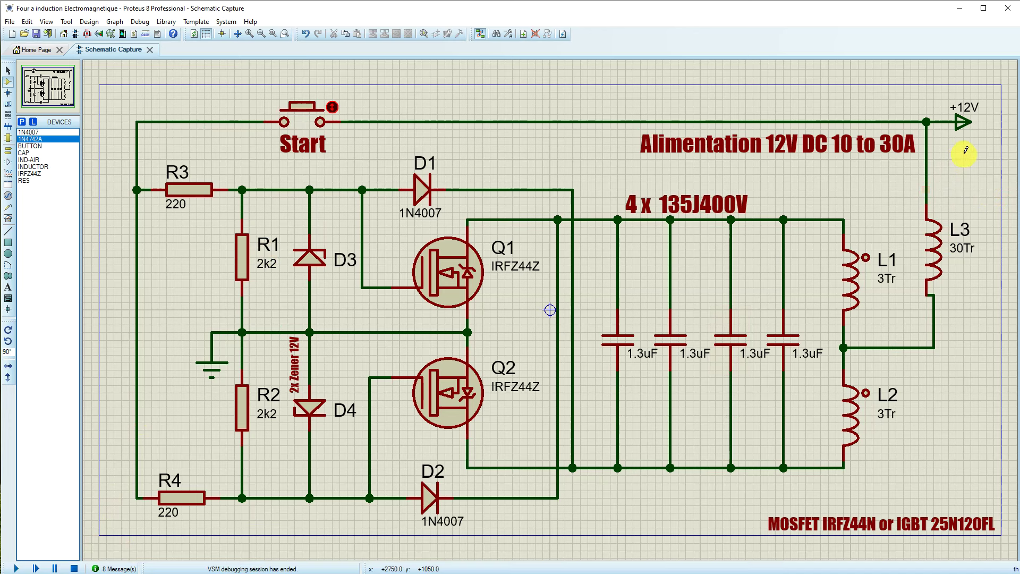
pyautogui.click(8, 162)
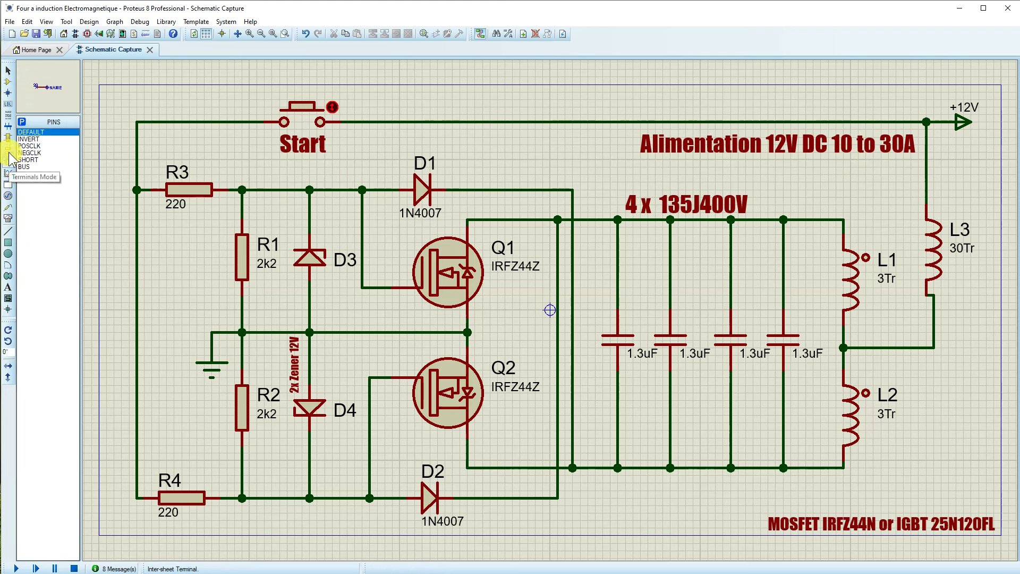
pyautogui.click(8, 82)
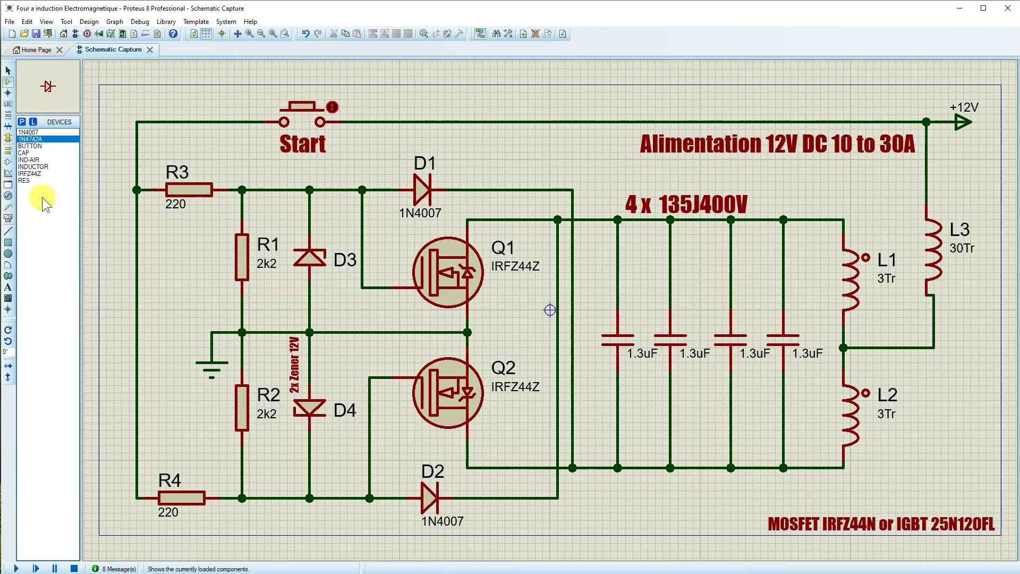
pyautogui.click(22, 122)
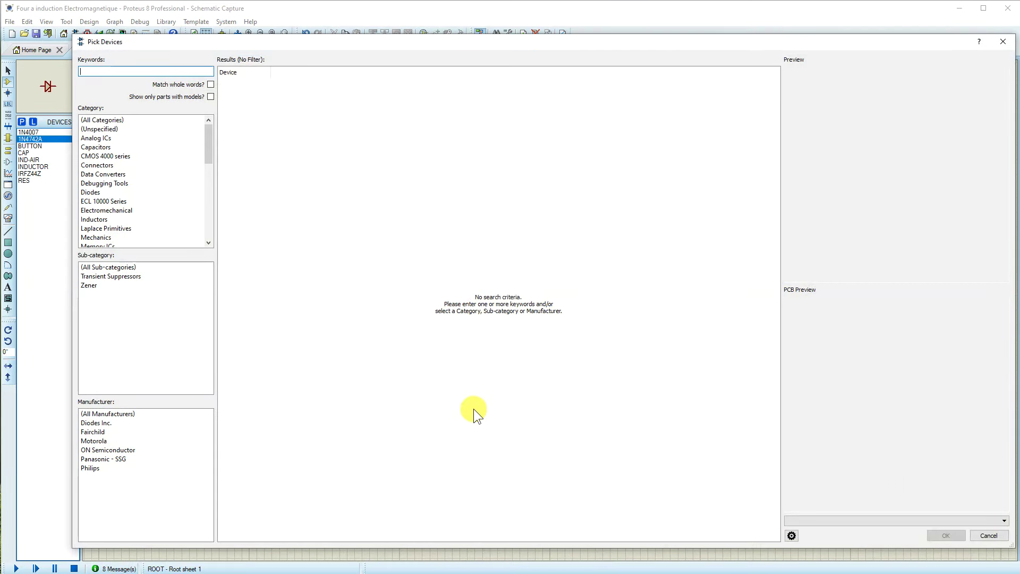
pyautogui.write('batte')
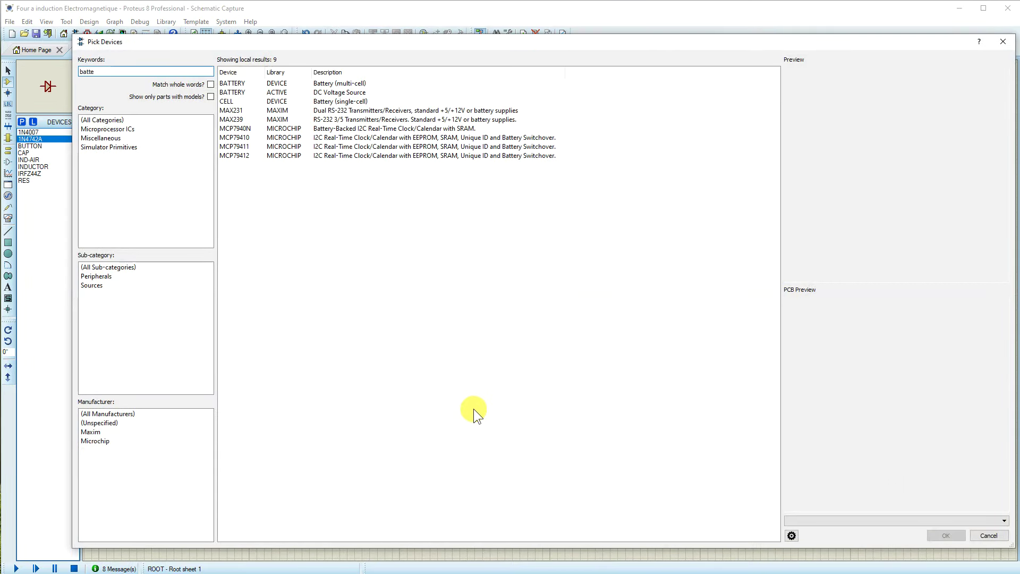
pyautogui.click(235, 94)
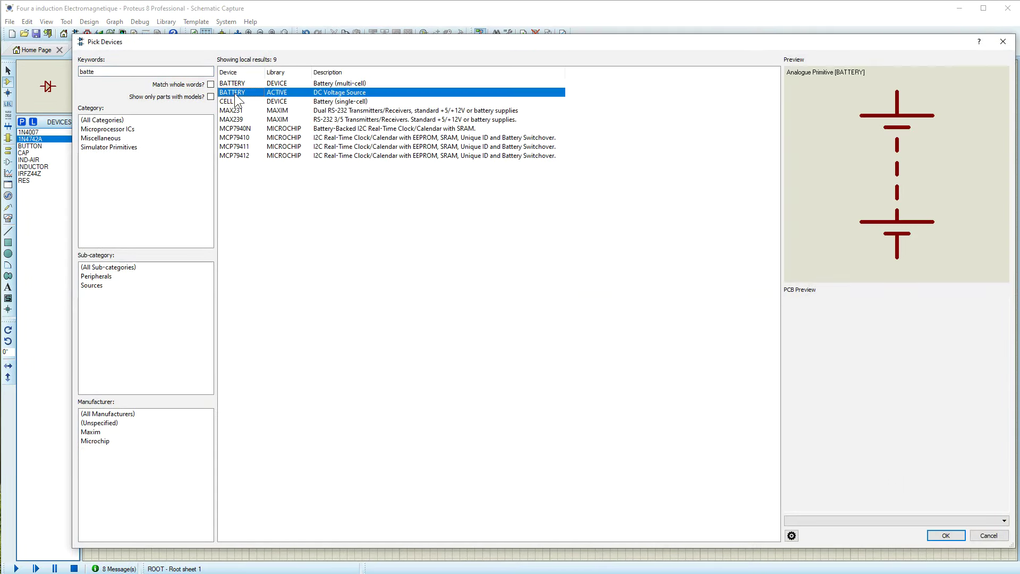
pyautogui.click(1004, 42)
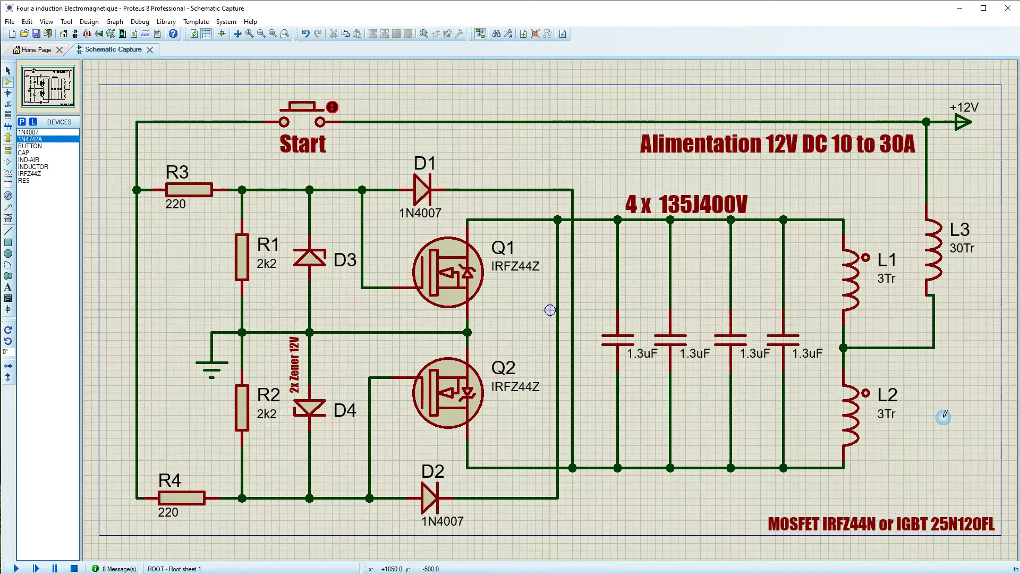
# Step: Add the BATTERY DC voltage source from the ACTIVE library to the devices and place one to the right of L2
pyautogui.click(23, 123)
pyautogui.write('batte')
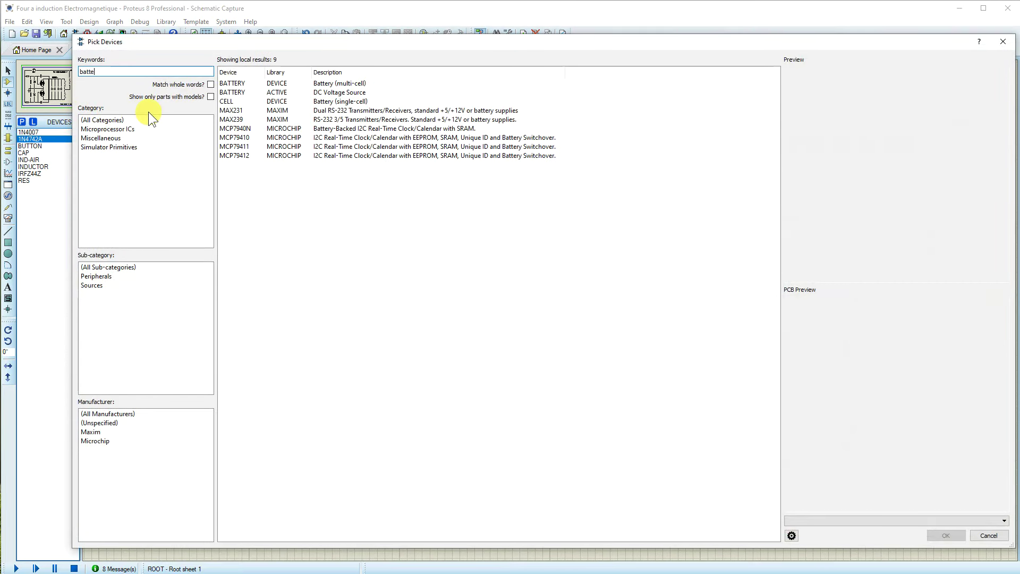
pyautogui.click(237, 93)
pyautogui.doubleClick(235, 93)
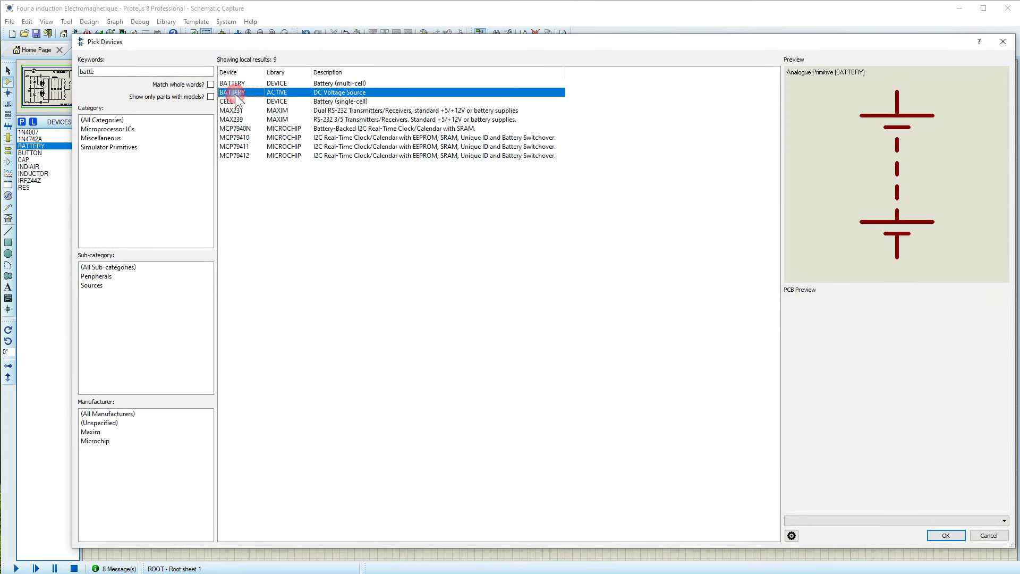
pyautogui.click(1004, 41)
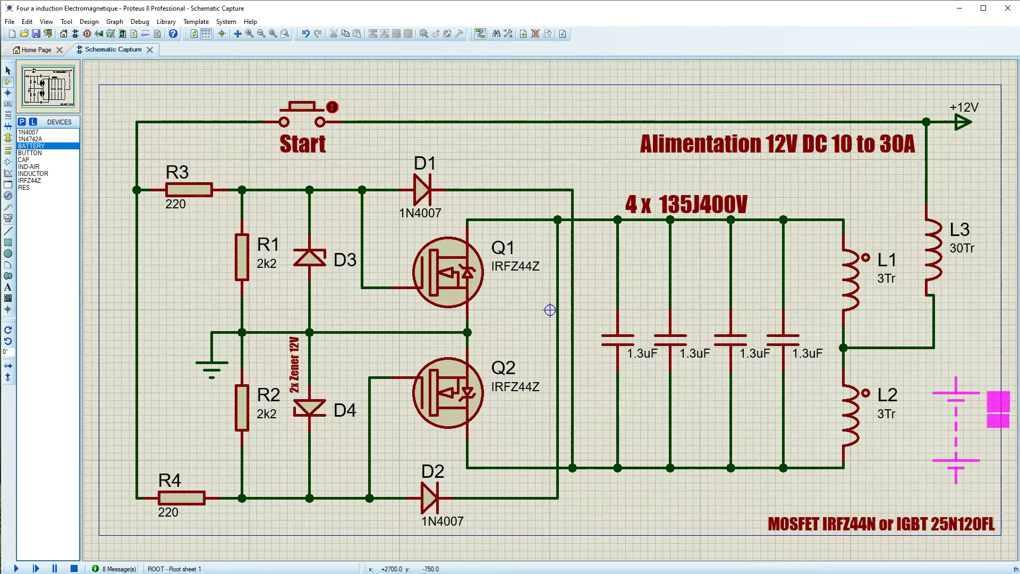
pyautogui.click(949, 431)
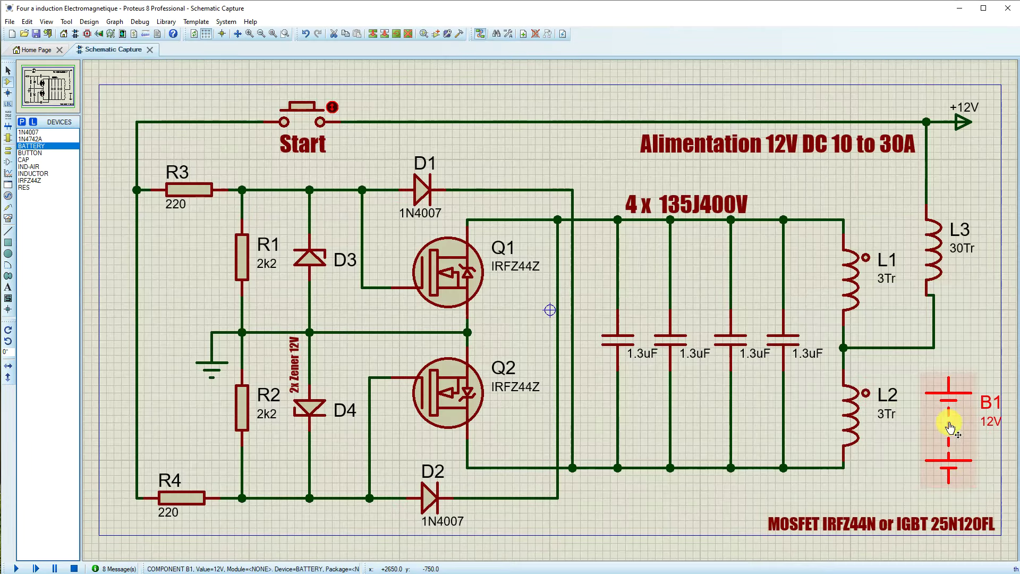
# Step: Place a POWER terminal above battery B1 and label it +12V
pyautogui.click(8, 151)
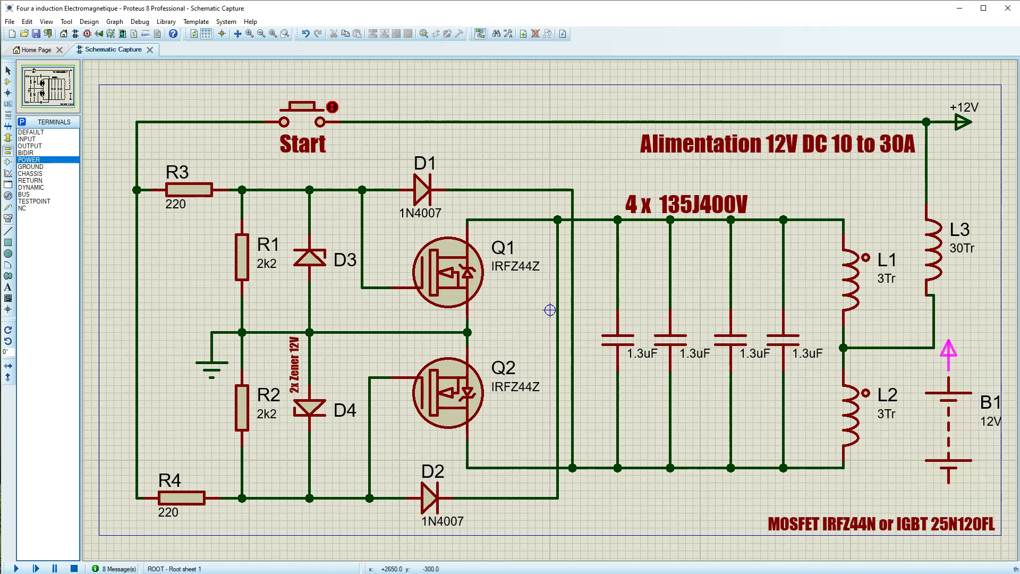
pyautogui.click(949, 364)
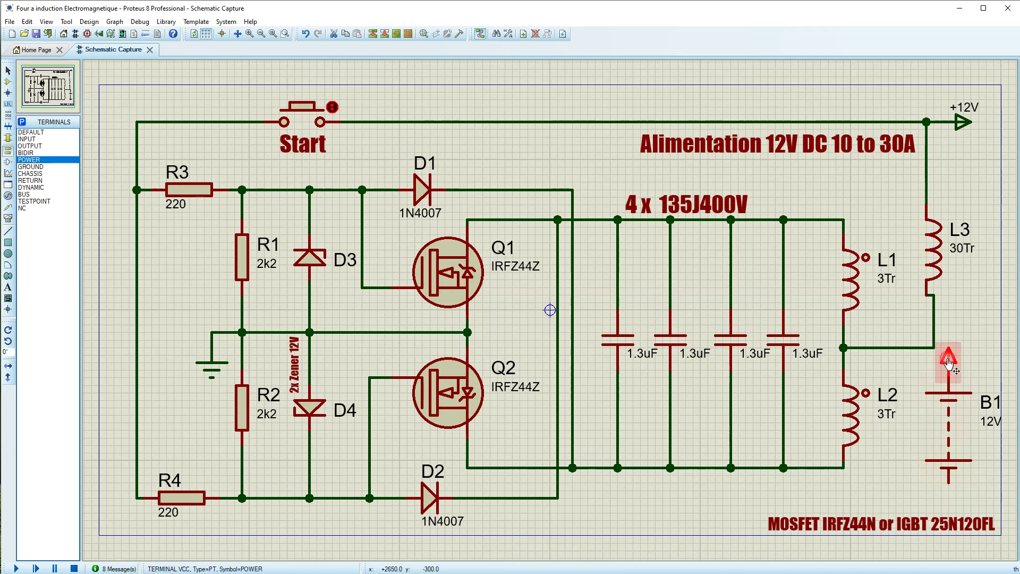
pyautogui.doubleClick(948, 361)
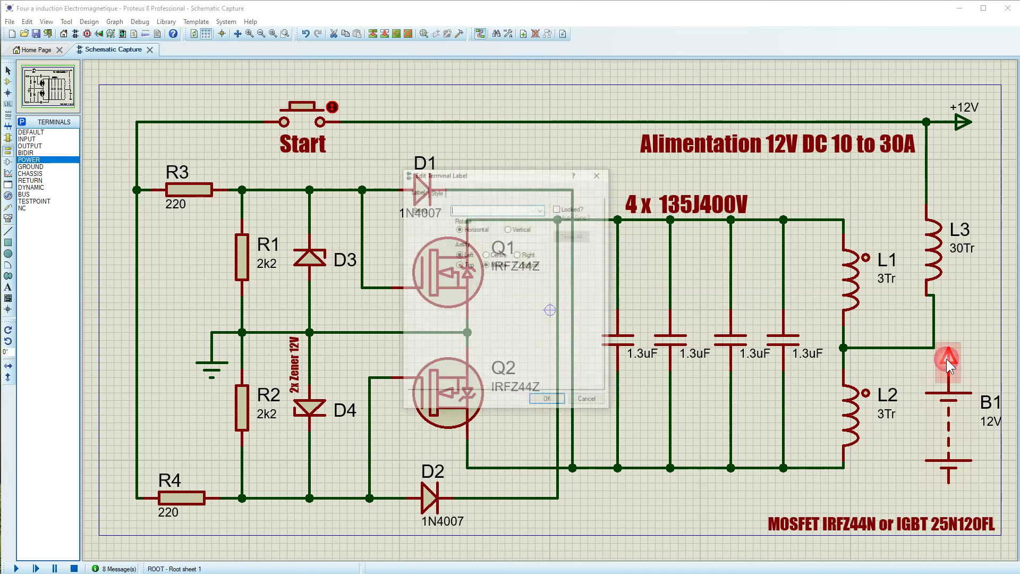
pyautogui.click(541, 209)
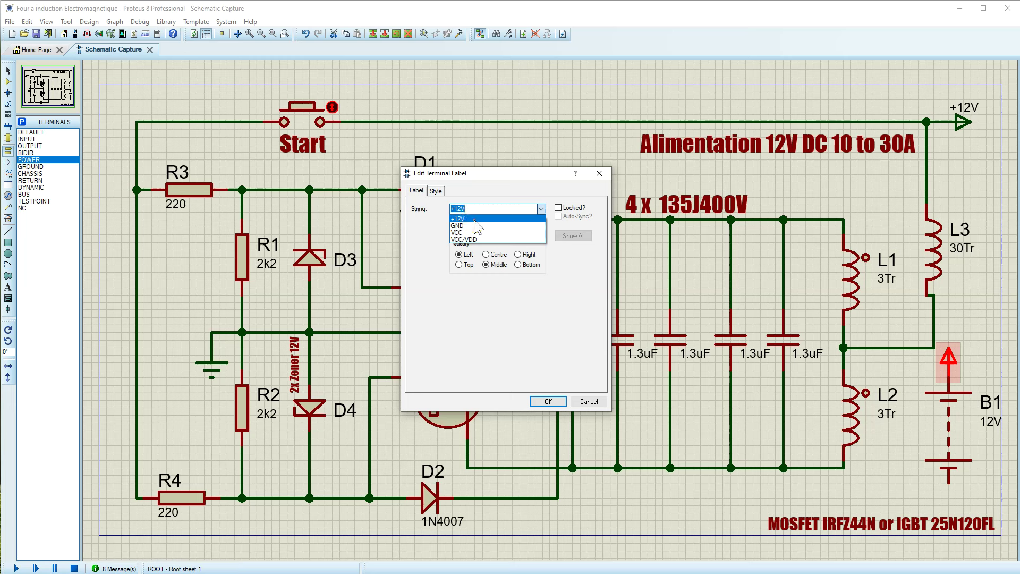
pyautogui.click(470, 221)
pyautogui.click(542, 402)
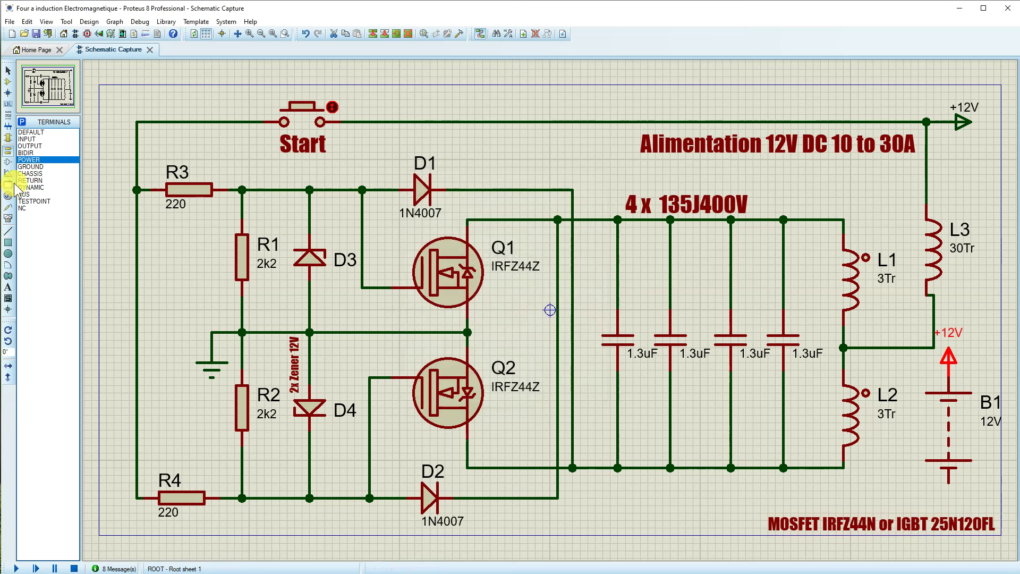
# Step: Place a GROUND terminal directly below battery B1
pyautogui.click(29, 166)
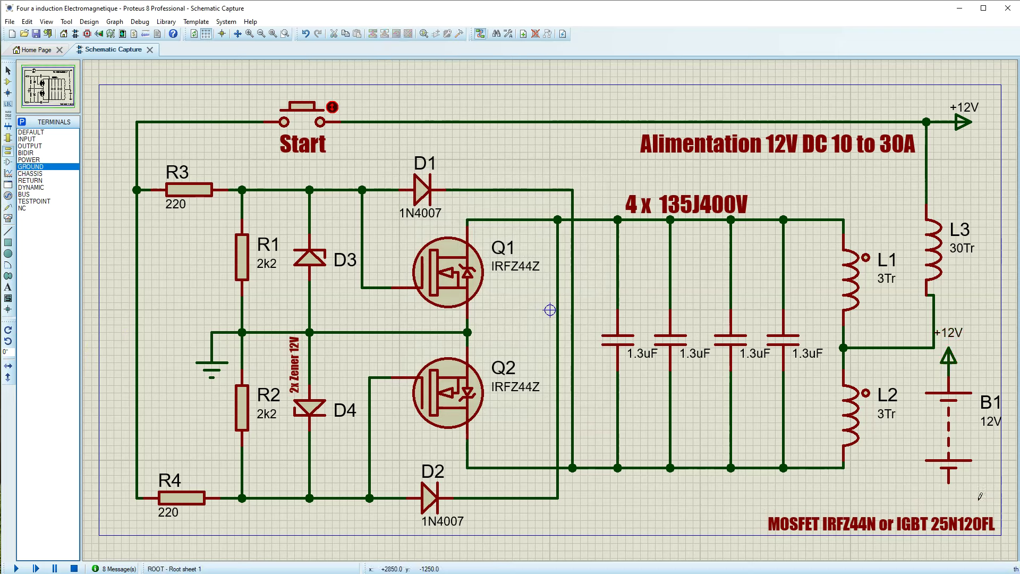
pyautogui.click(948, 492)
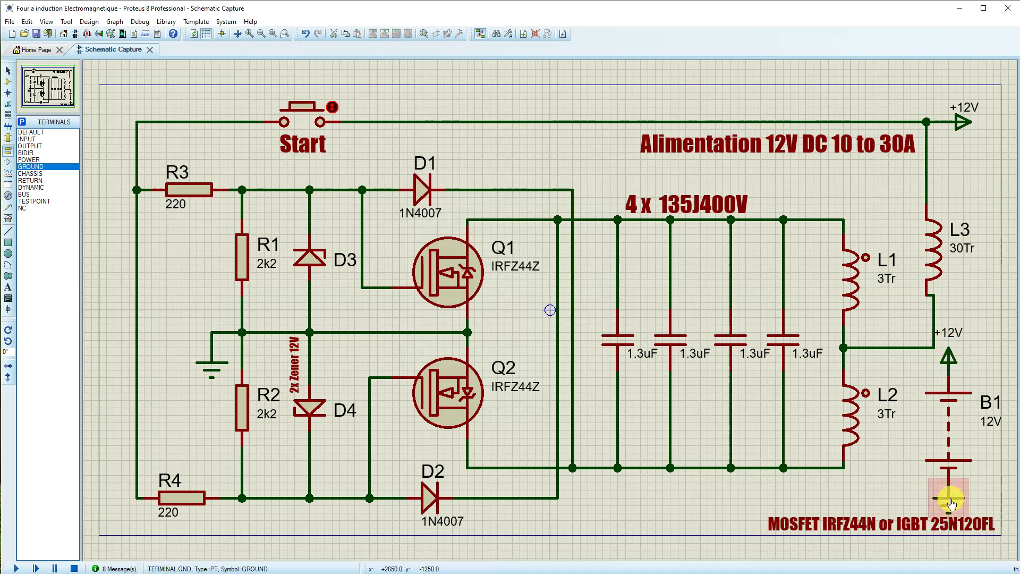
pyautogui.click(936, 349)
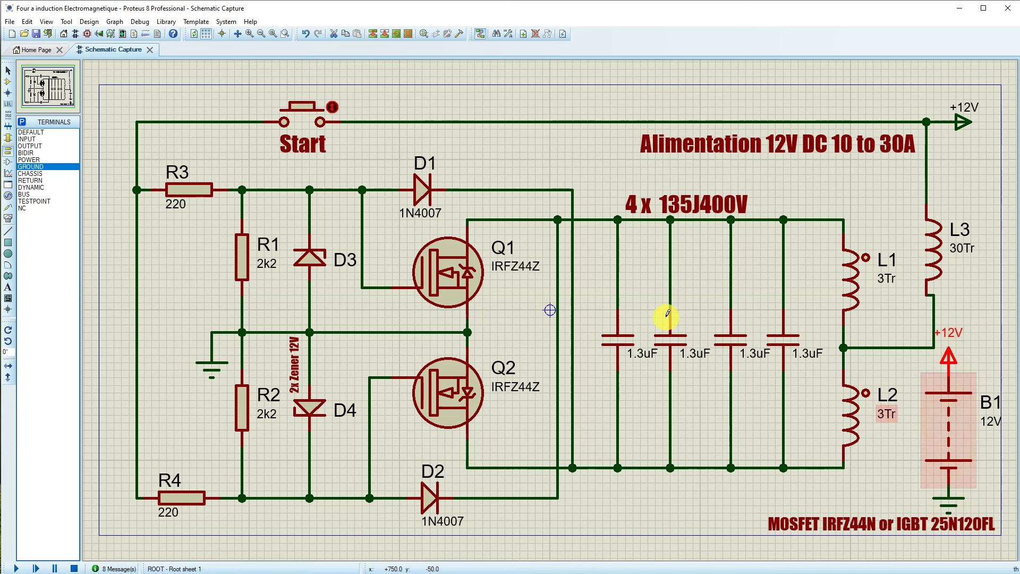
# Step: Select the whole circuit and shift it slightly left within the sheet border
pyautogui.press('F7')
pyautogui.moveTo(245, 150); pyautogui.dragTo(941, 494)
pyautogui.moveTo(650, 396); pyautogui.dragTo(635, 396)
pyautogui.click(980, 398)
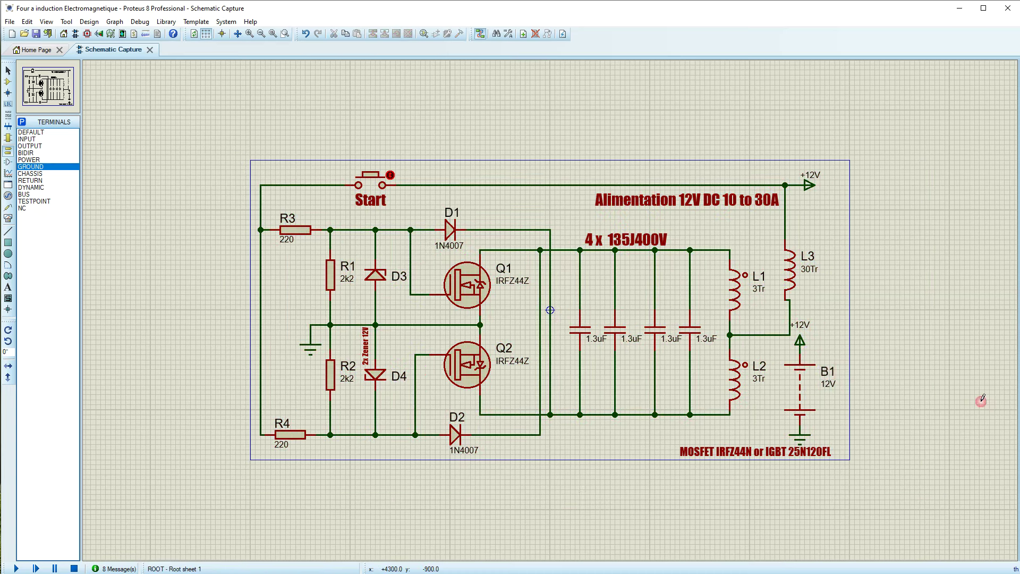
# Step: Move battery B1 together with its +12V and ground terminals slightly right, away from L2
pyautogui.press('F6')
pyautogui.click(549, 311)
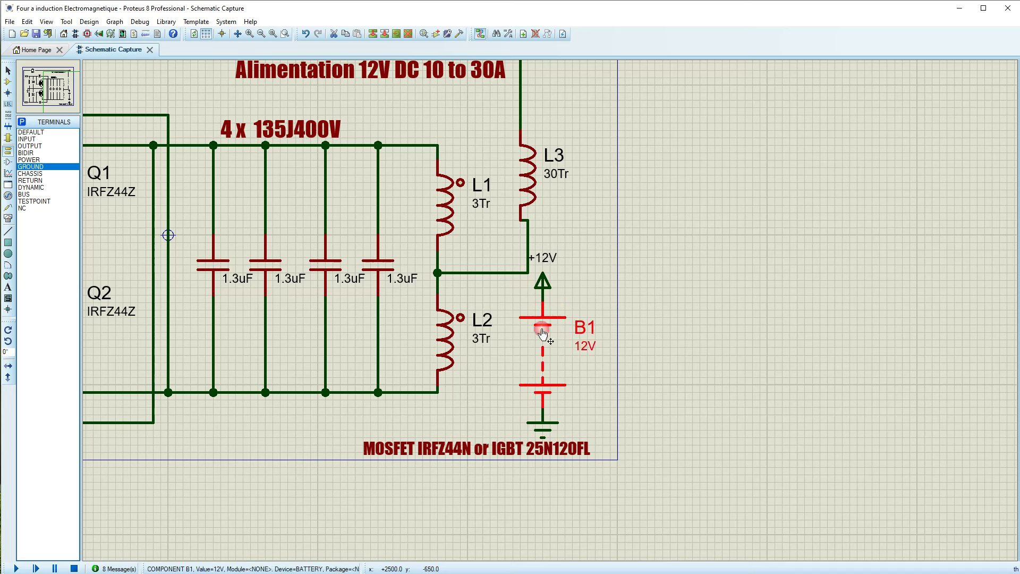
pyautogui.moveTo(596, 222); pyautogui.dragTo(519, 457)
pyautogui.moveTo(542, 384); pyautogui.dragTo(561, 377)
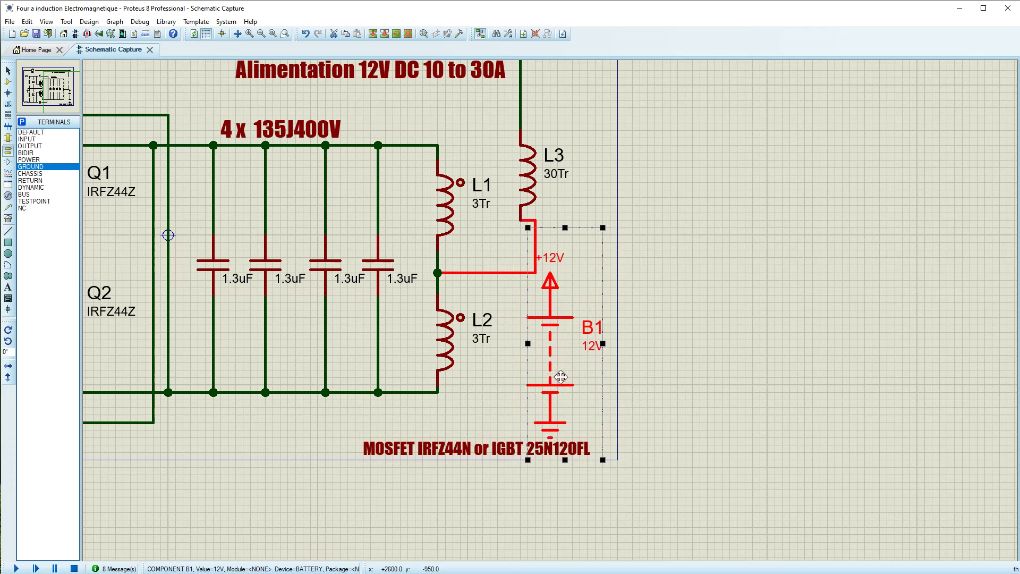
pyautogui.click(695, 353)
# Step: Straighten the wire under L3 so it drops directly down before turning to the junction between L1 and L2
pyautogui.rightClick(535, 227)
pyautogui.click(581, 238)
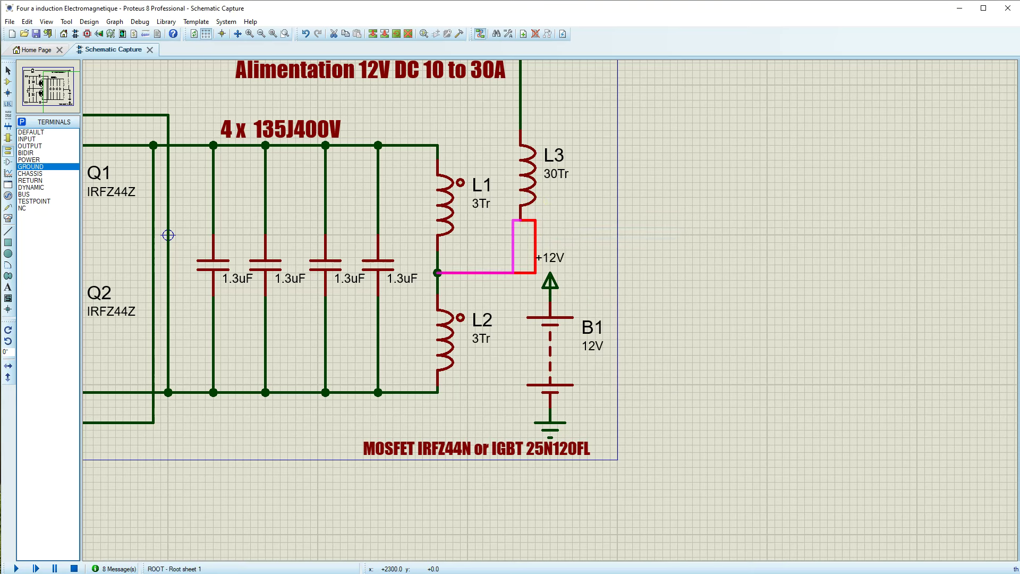
pyautogui.click(520, 246)
pyautogui.click(699, 315)
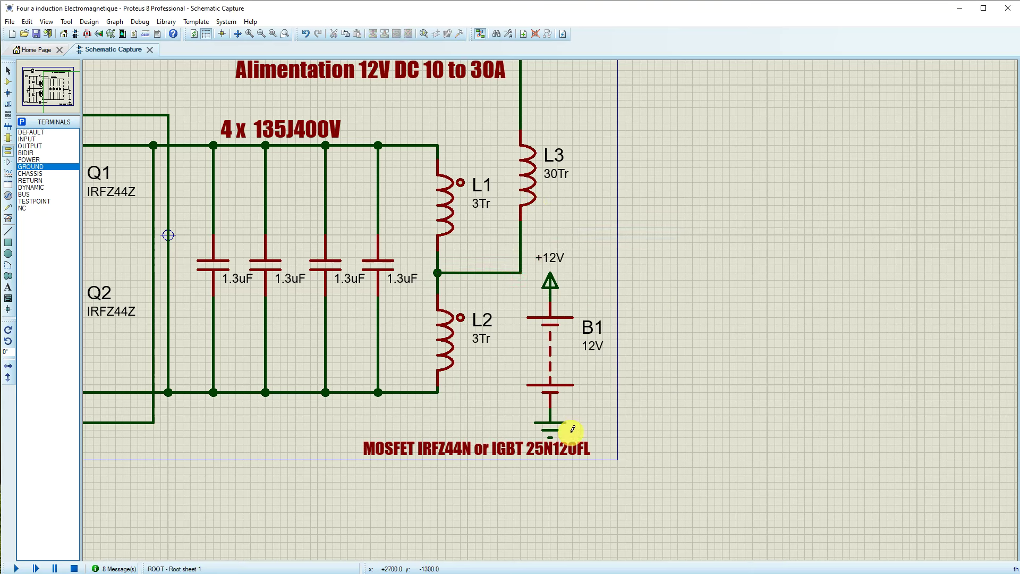
# Step: Move B1's ground terminal slightly up and its +12V terminal slightly down, closer to the battery
pyautogui.click(549, 425)
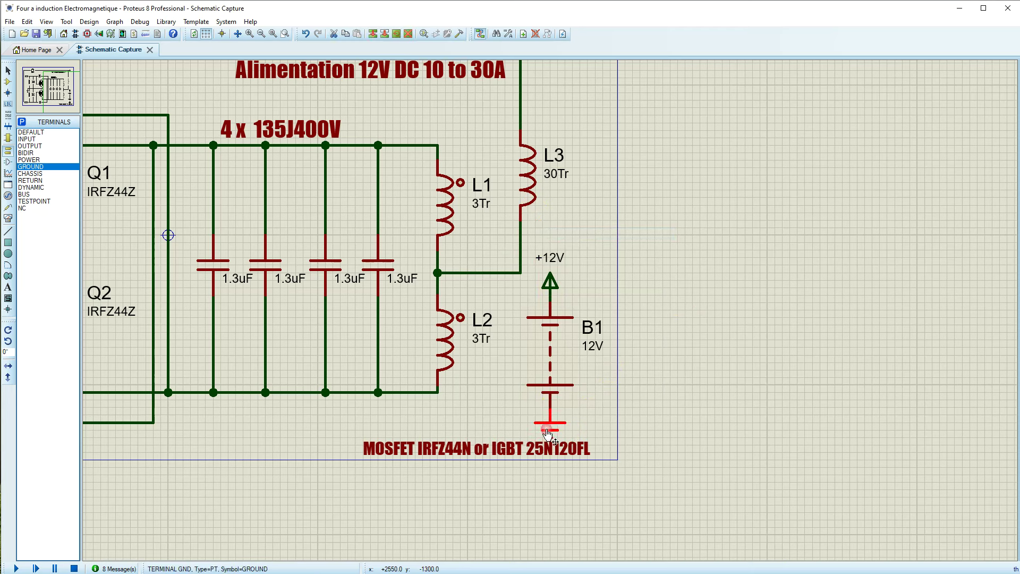
pyautogui.click(550, 282)
pyautogui.moveTo(550, 282); pyautogui.dragTo(550, 289)
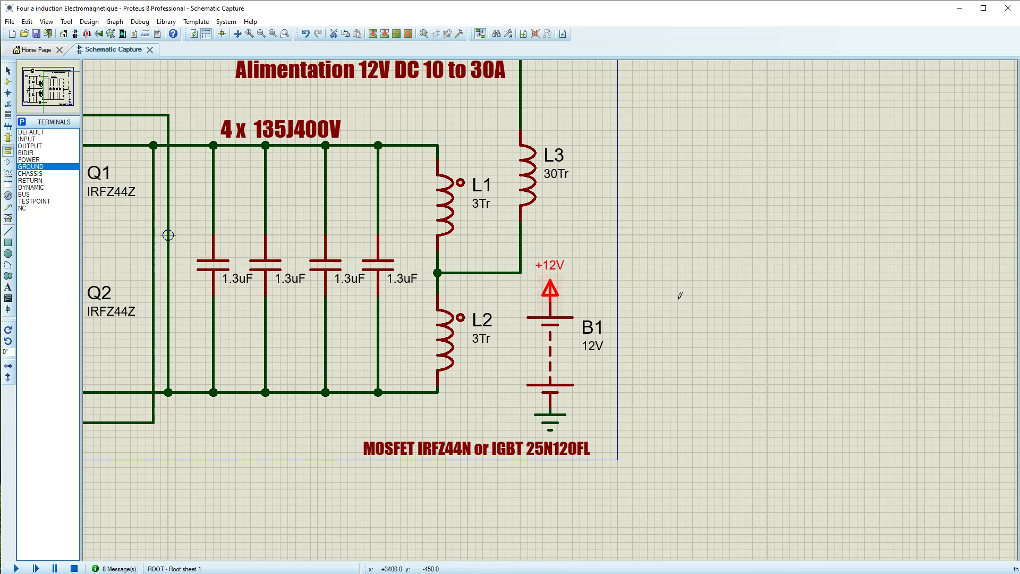
pyautogui.click(661, 295)
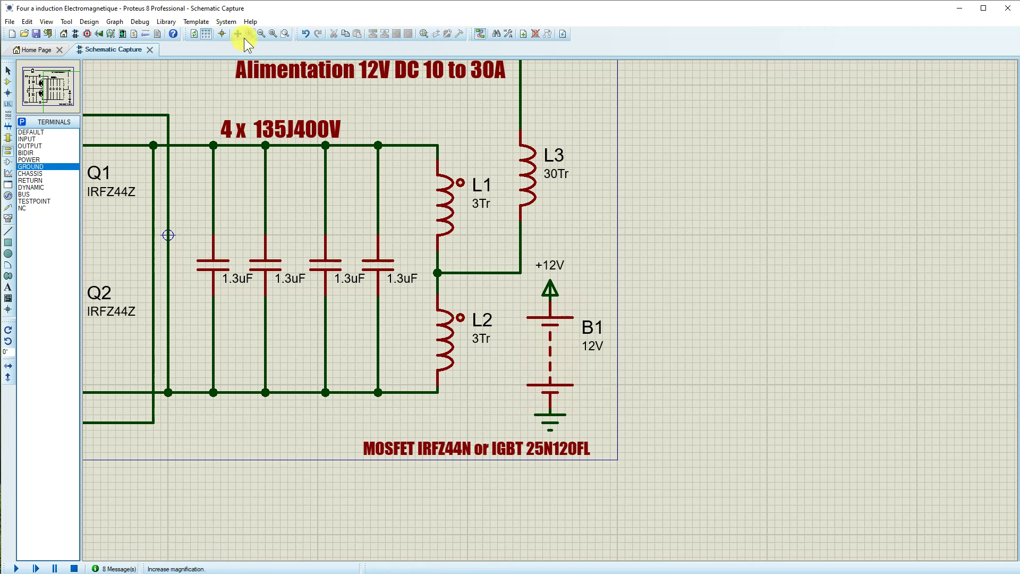
# Step: Run the simulation, operate the Start button to check the current flow with the battery in place, and stop the simulation
pyautogui.click(263, 34)
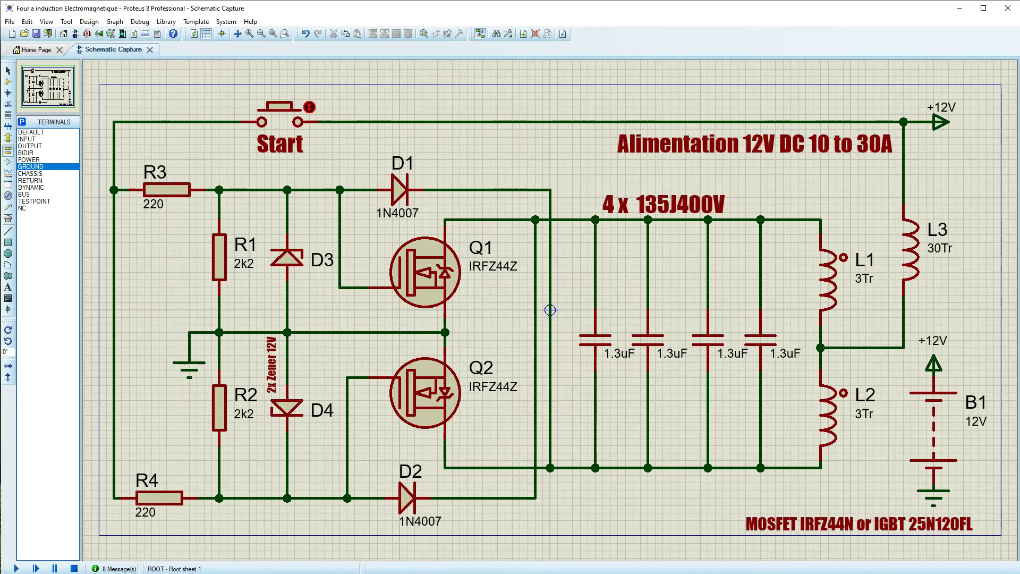
pyautogui.click(15, 567)
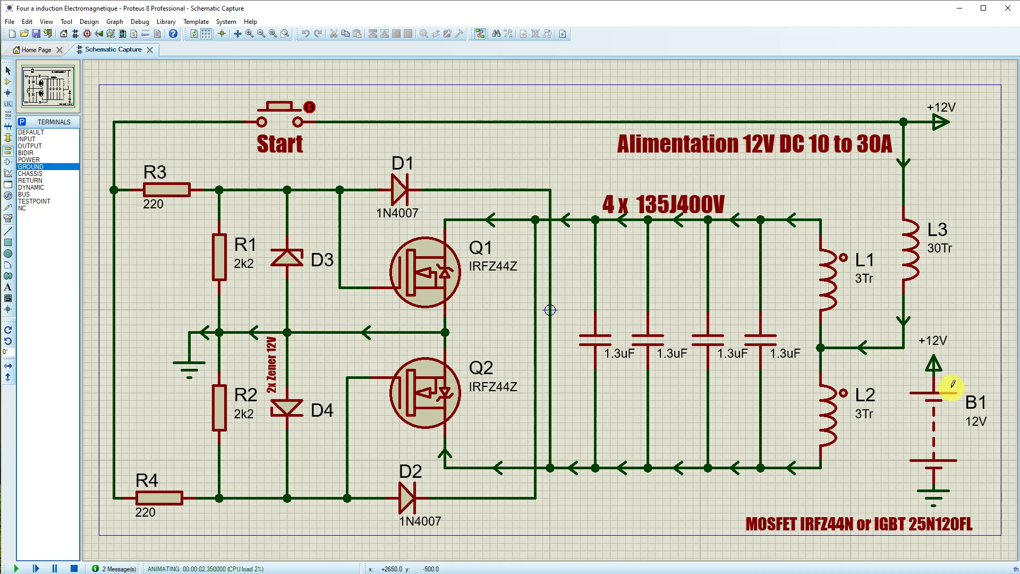
pyautogui.click(285, 119)
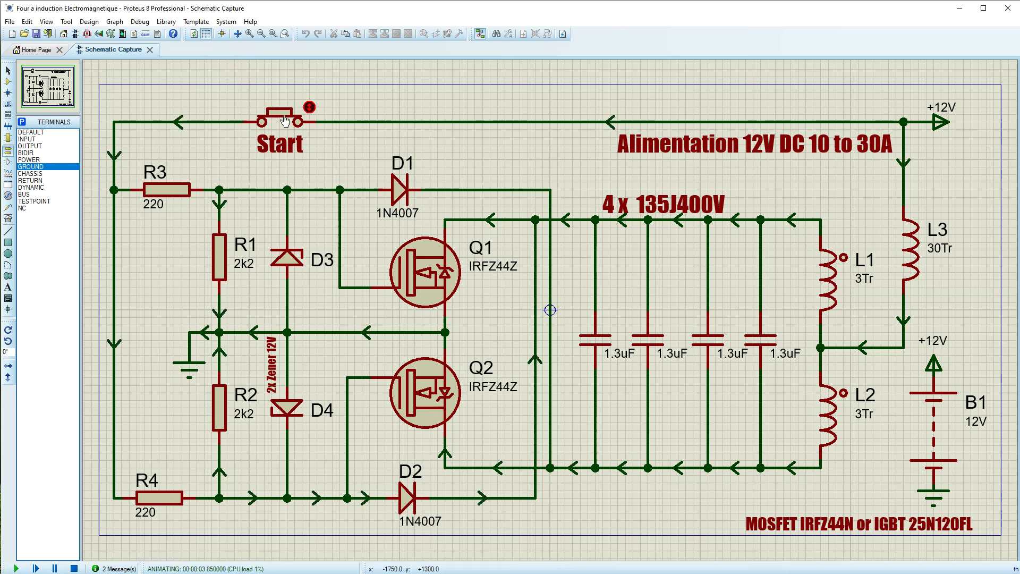
pyautogui.moveTo(285, 120); pyautogui.dragTo(732, 99)
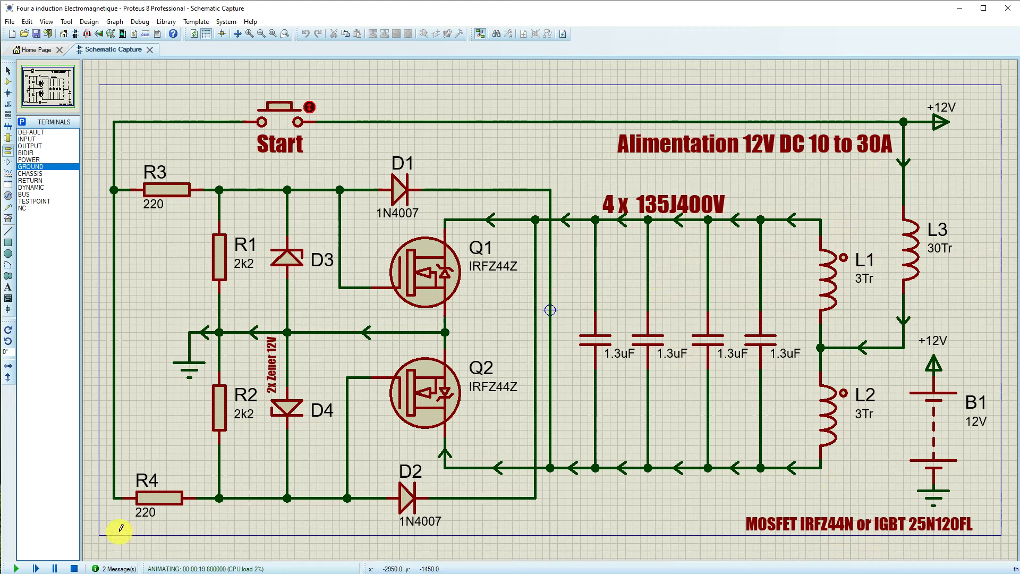
pyautogui.click(72, 568)
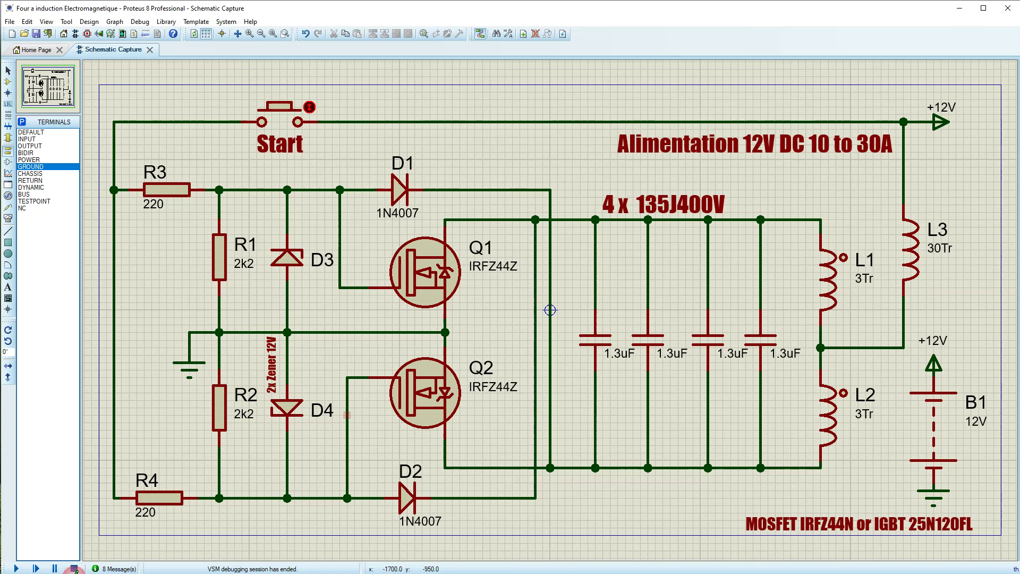
# Step: Nudge the "Alimentation 12V DC 10 to 30A" label slightly left
pyautogui.click(751, 156)
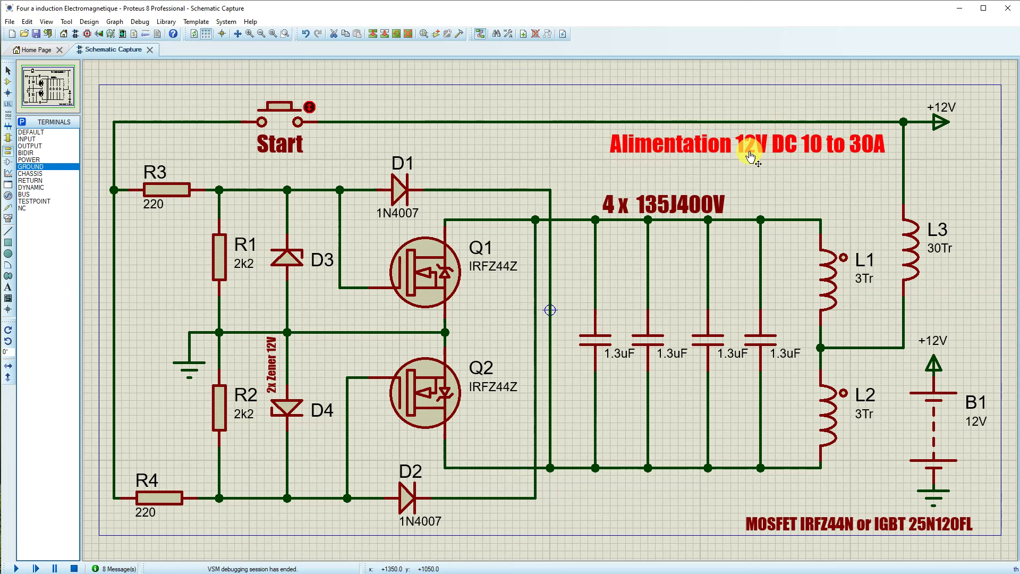
pyautogui.click(607, 517)
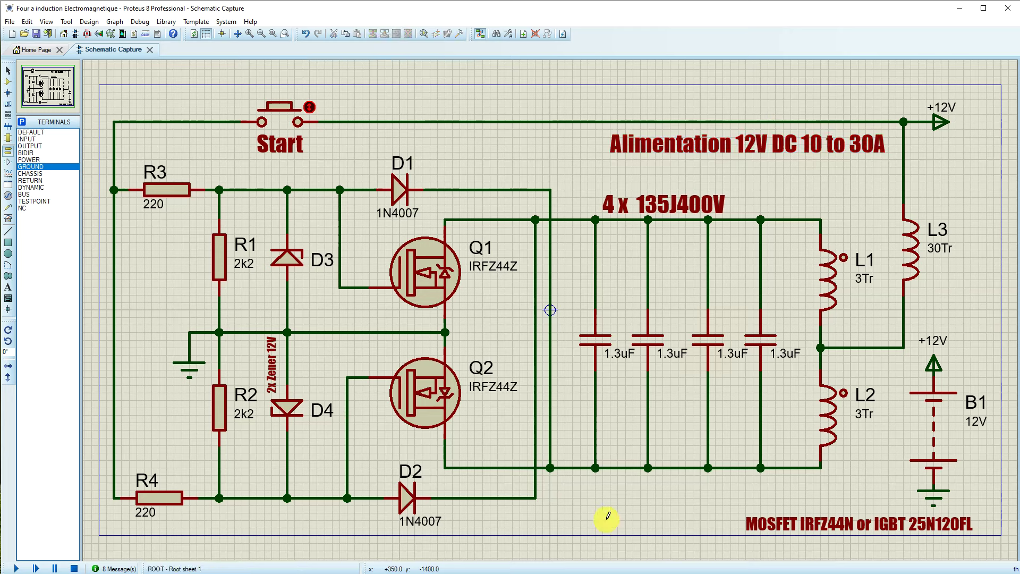